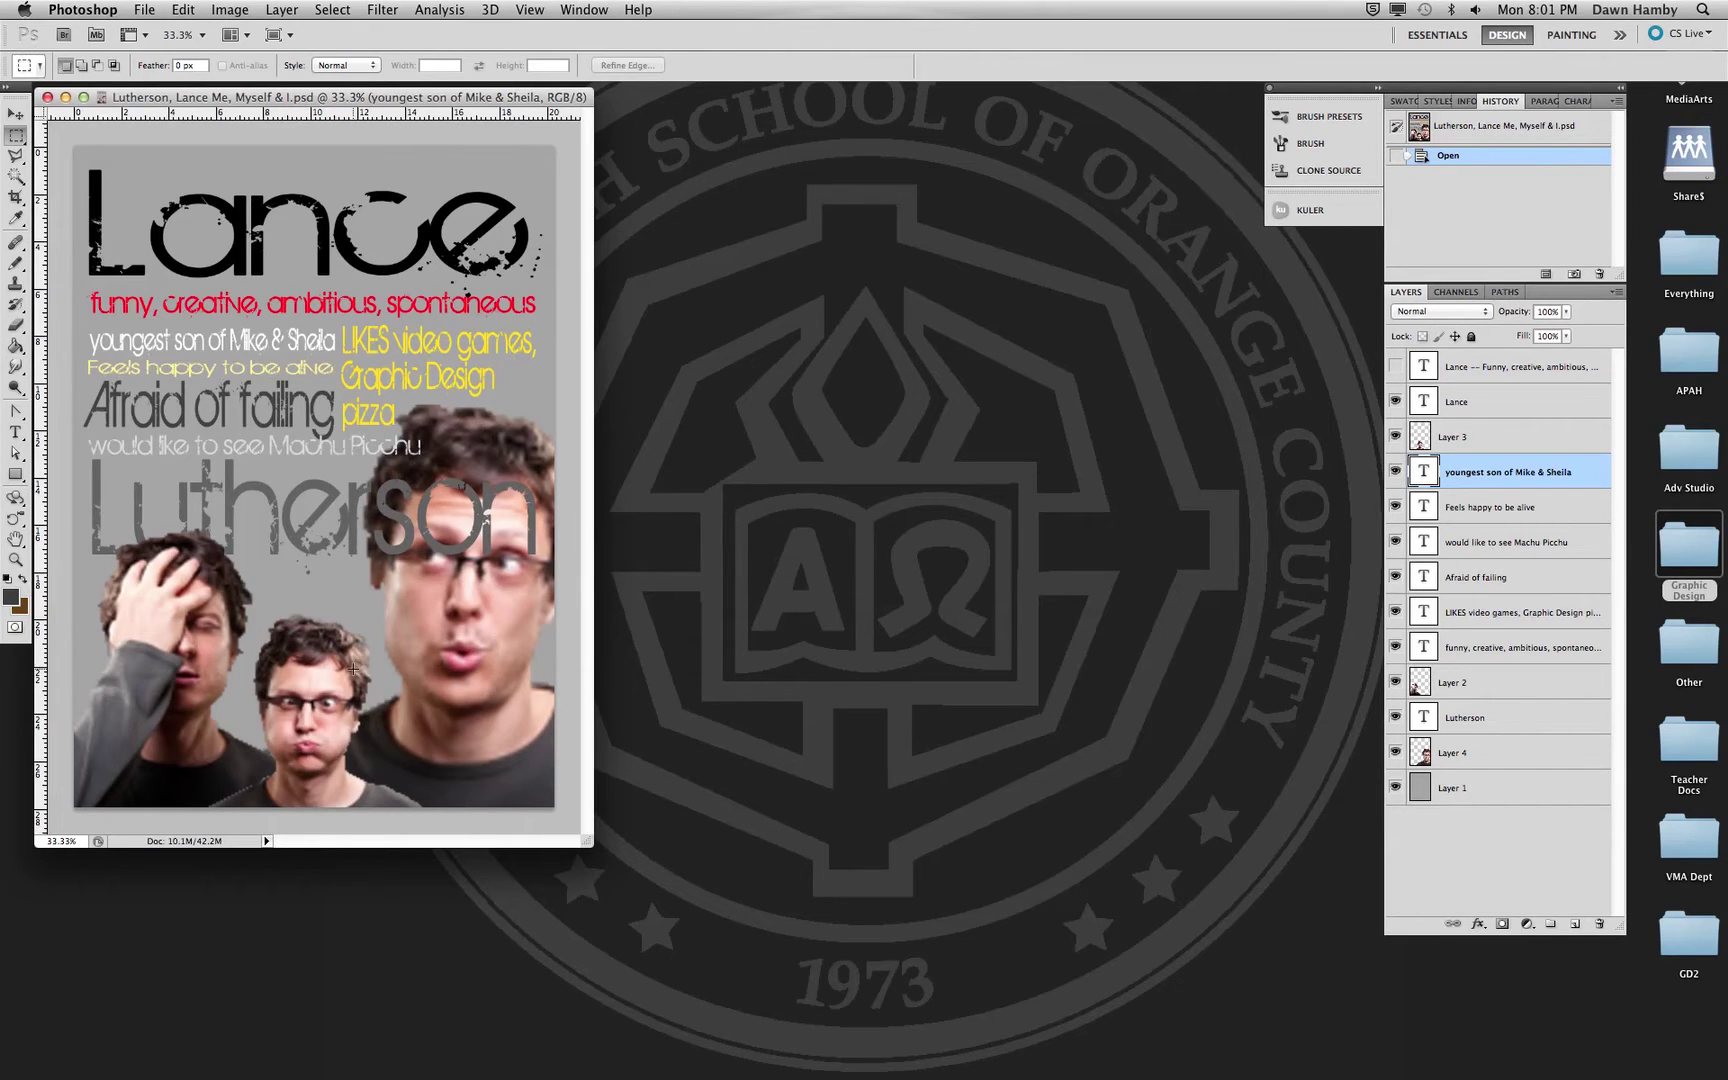
- Open the GD Unit 1 folder in Finder and select Photo Booth 6.jpg
click(676, 661)
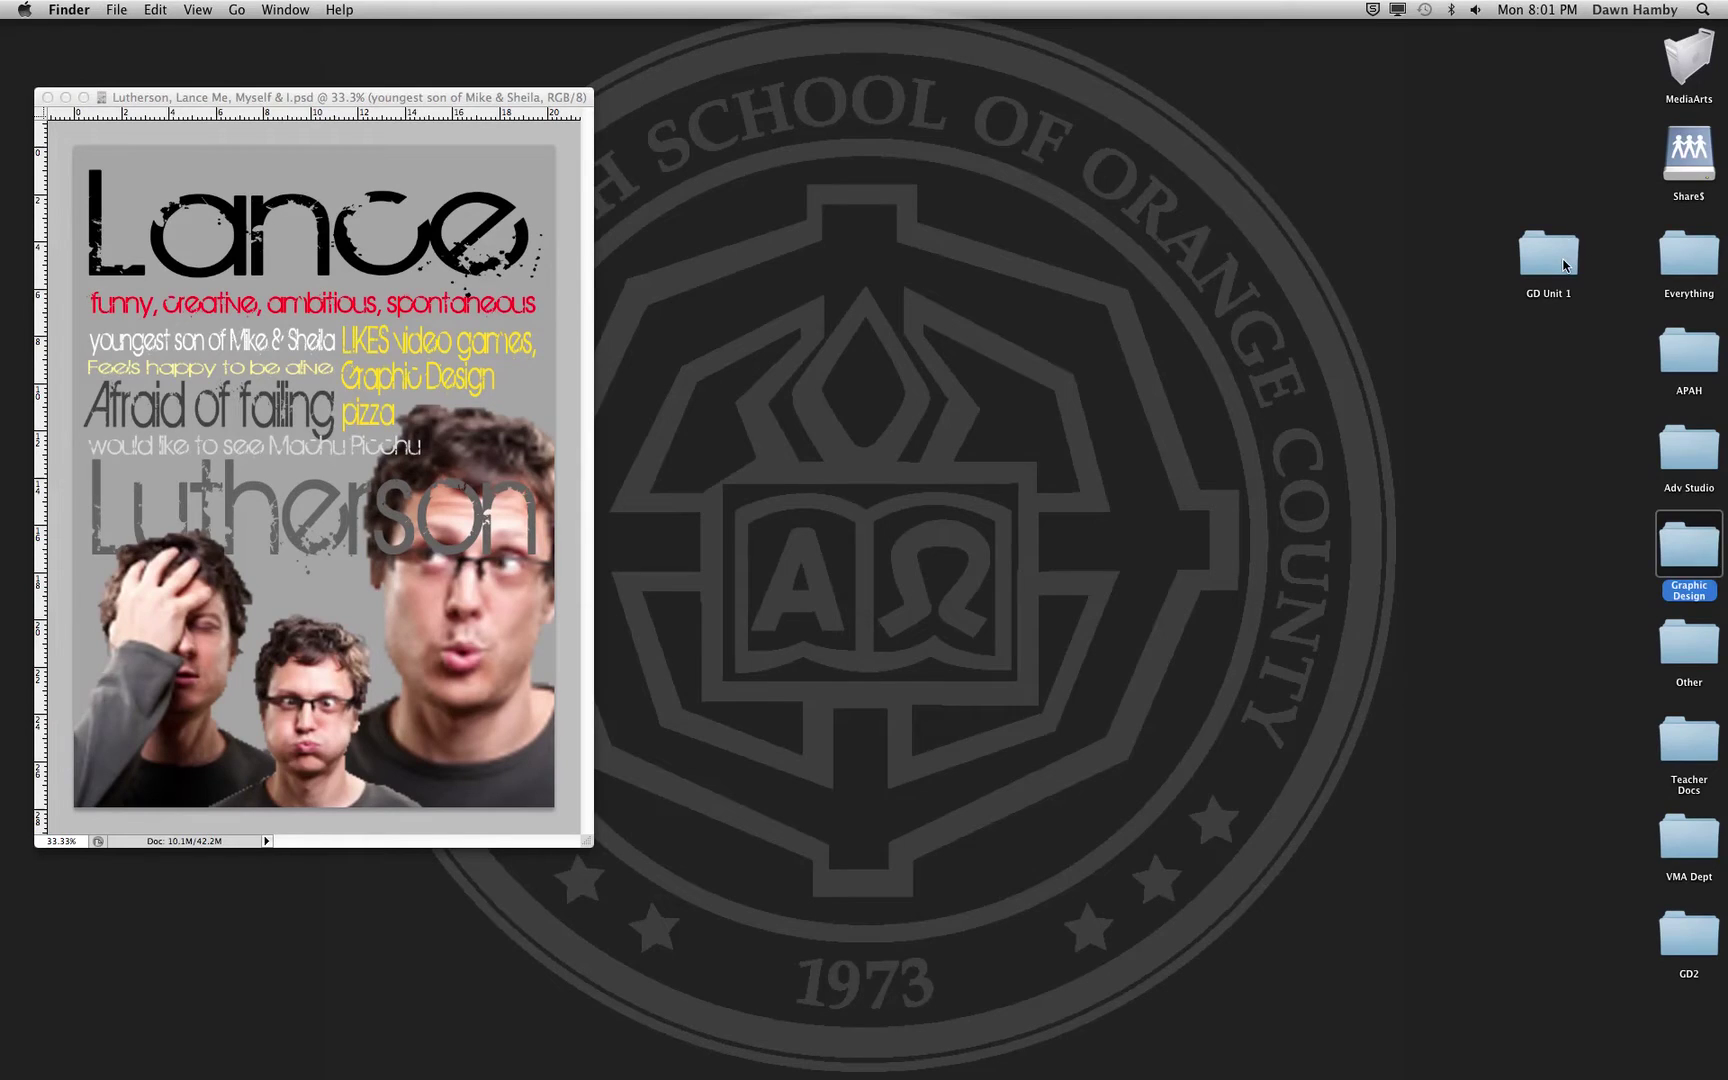
double_click(1565, 264)
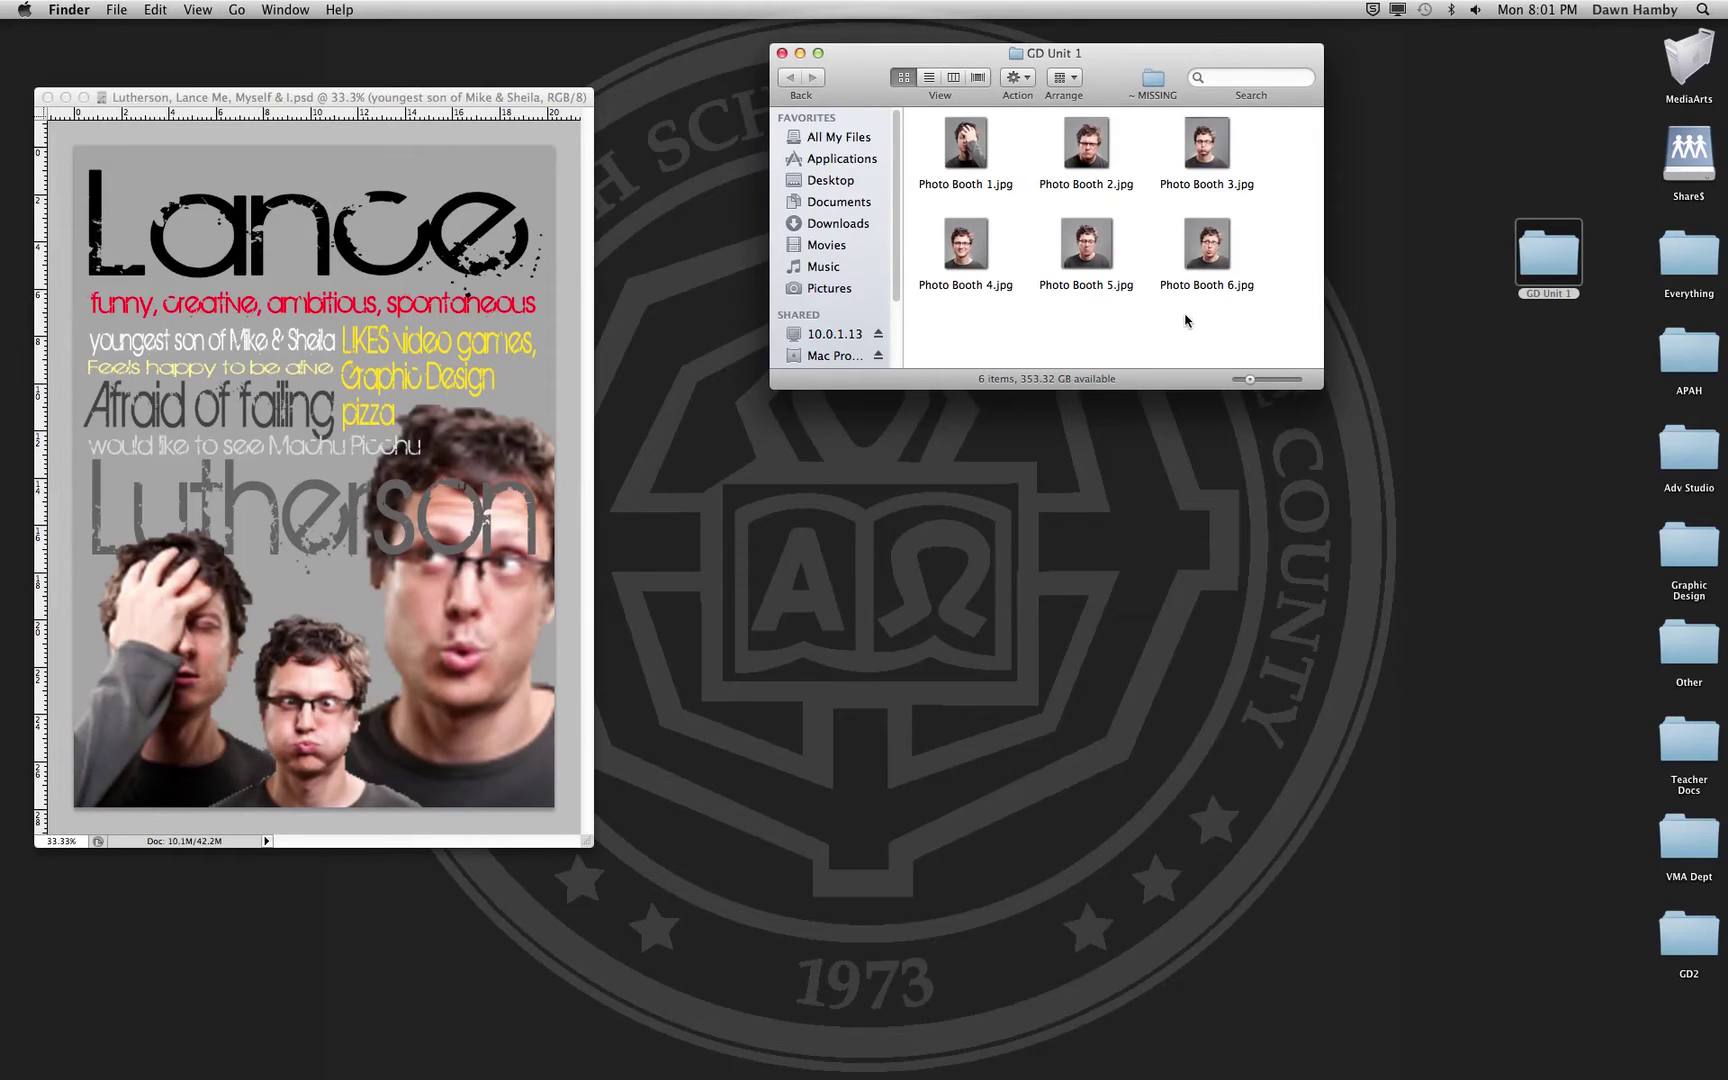
click(1211, 258)
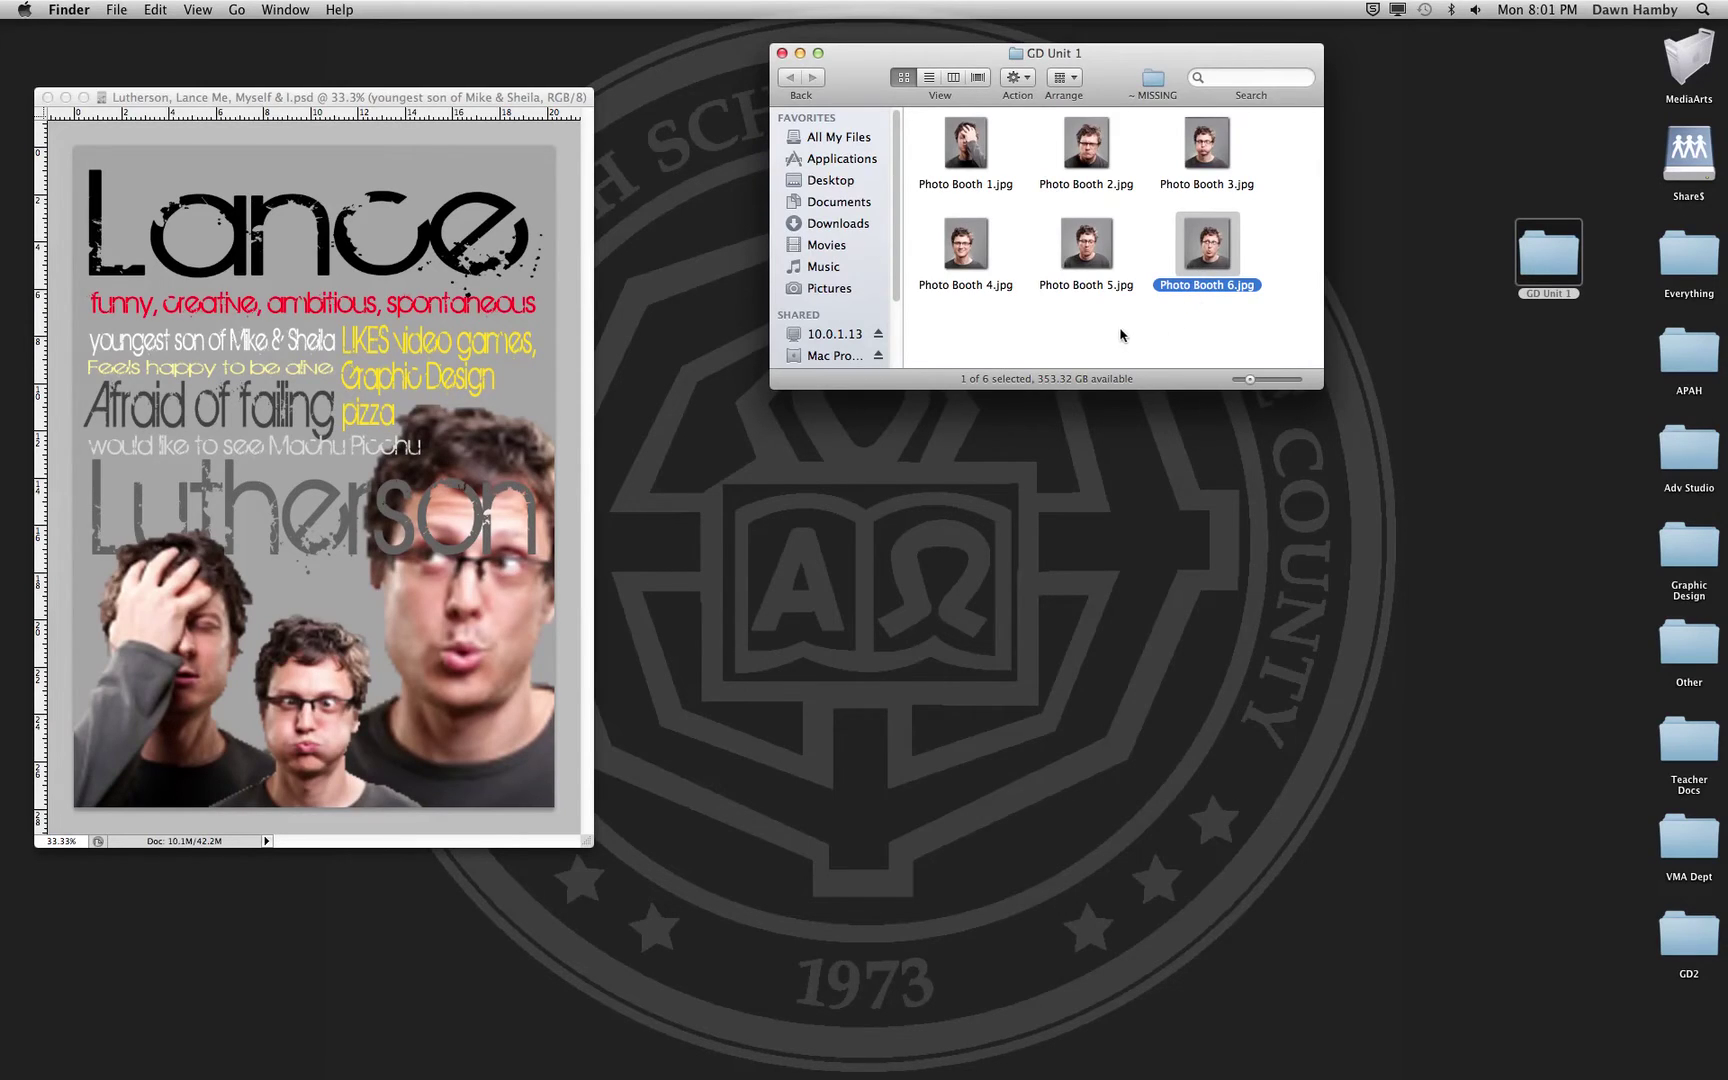
- Select Photo Booth 1, 2 and 6 and open them with Adobe Photoshop CS5
super+click(1089, 148)
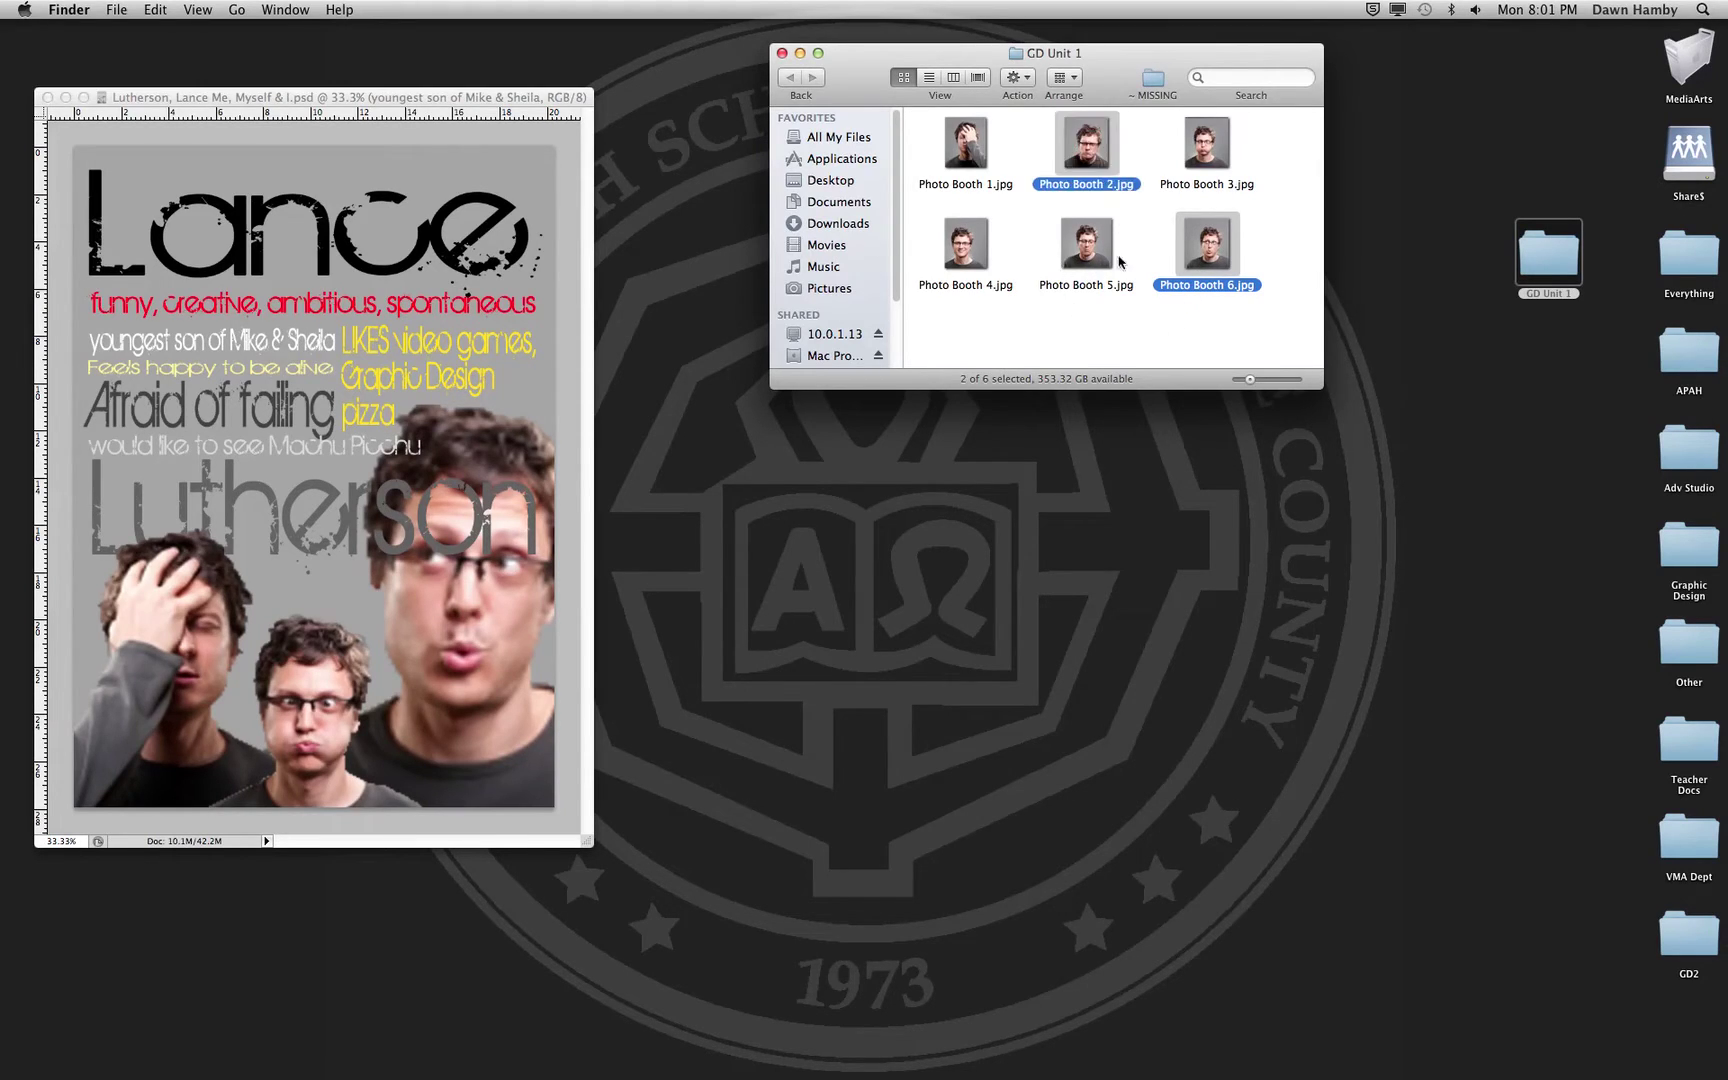
super+click(953, 145)
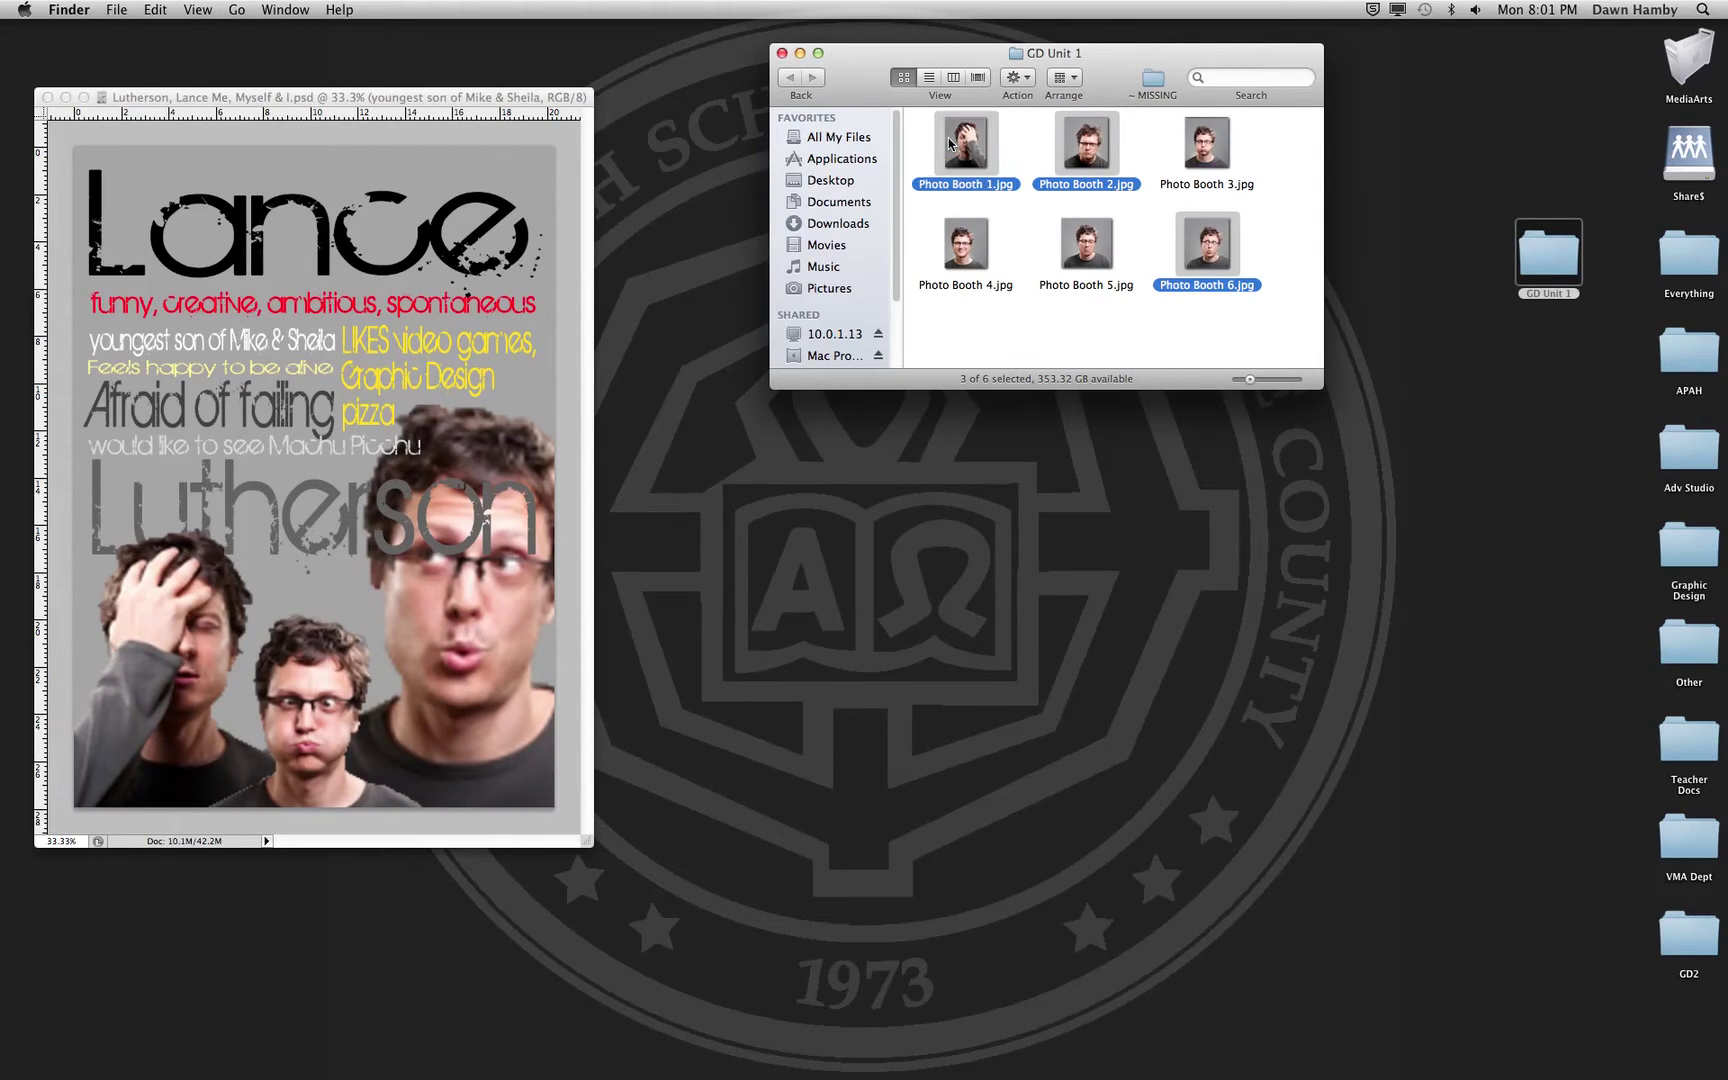
right_click(1203, 261)
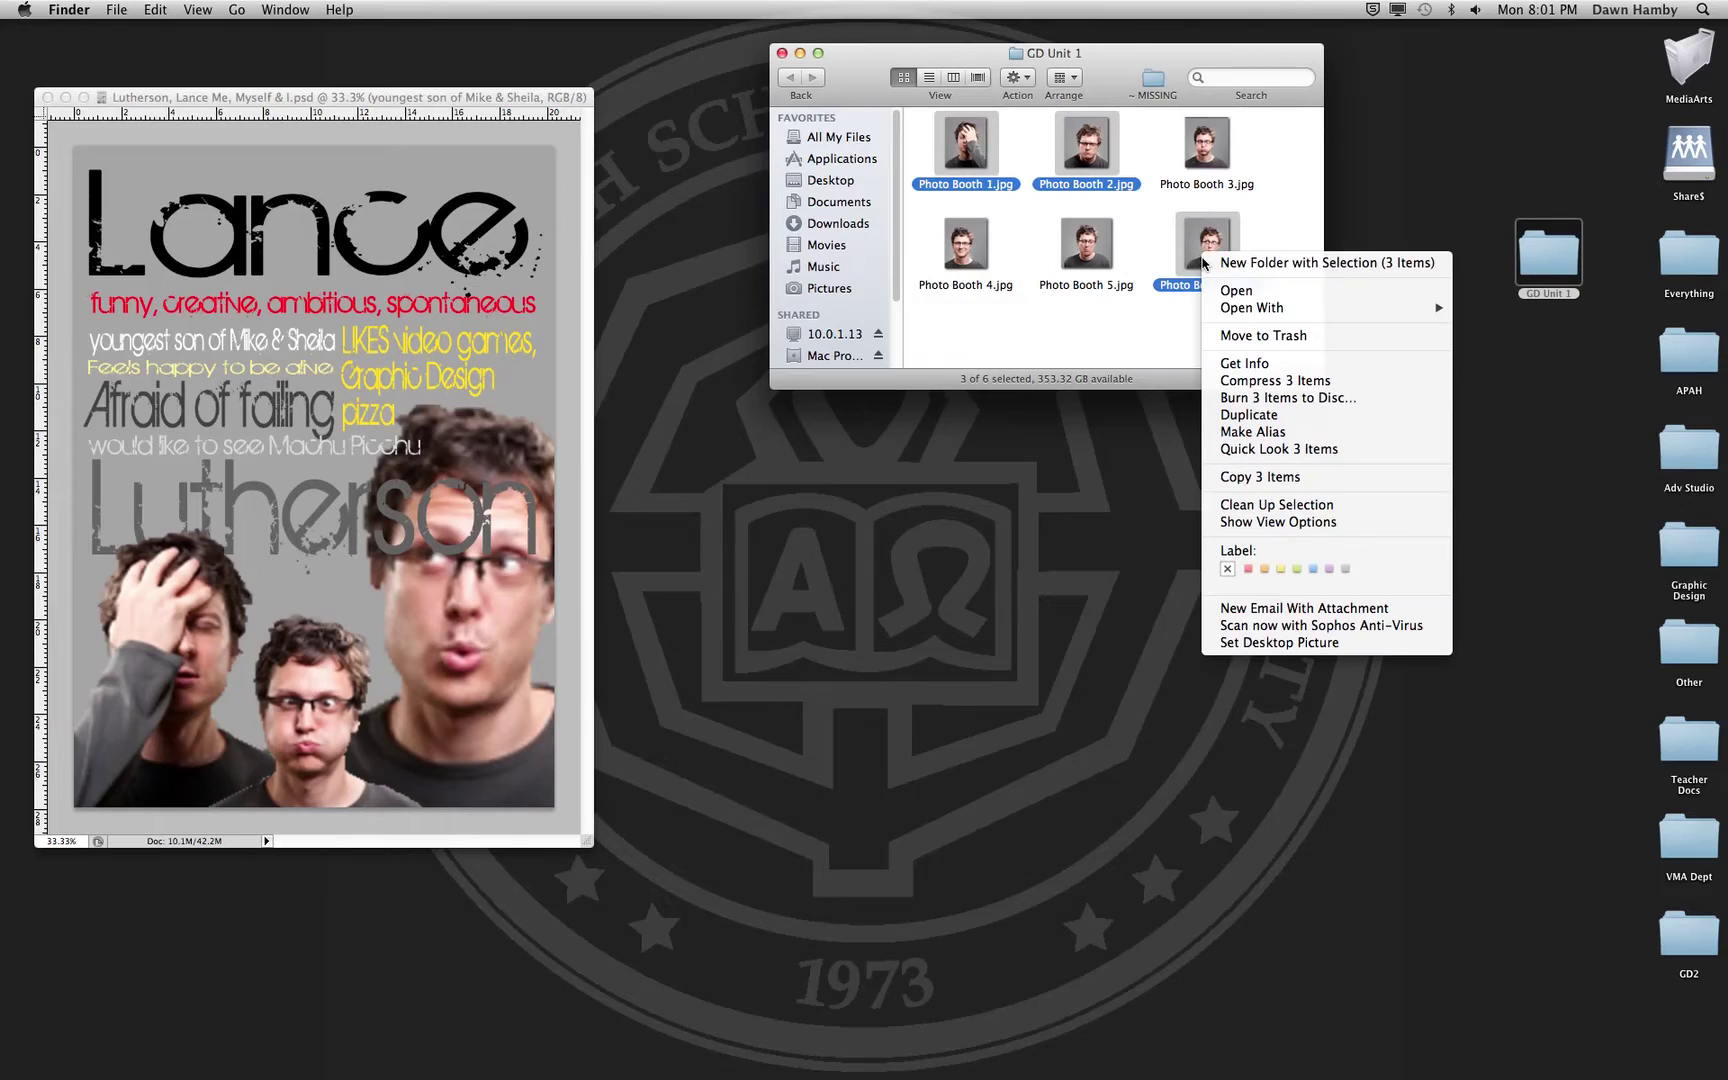
mouse_move(1254, 310)
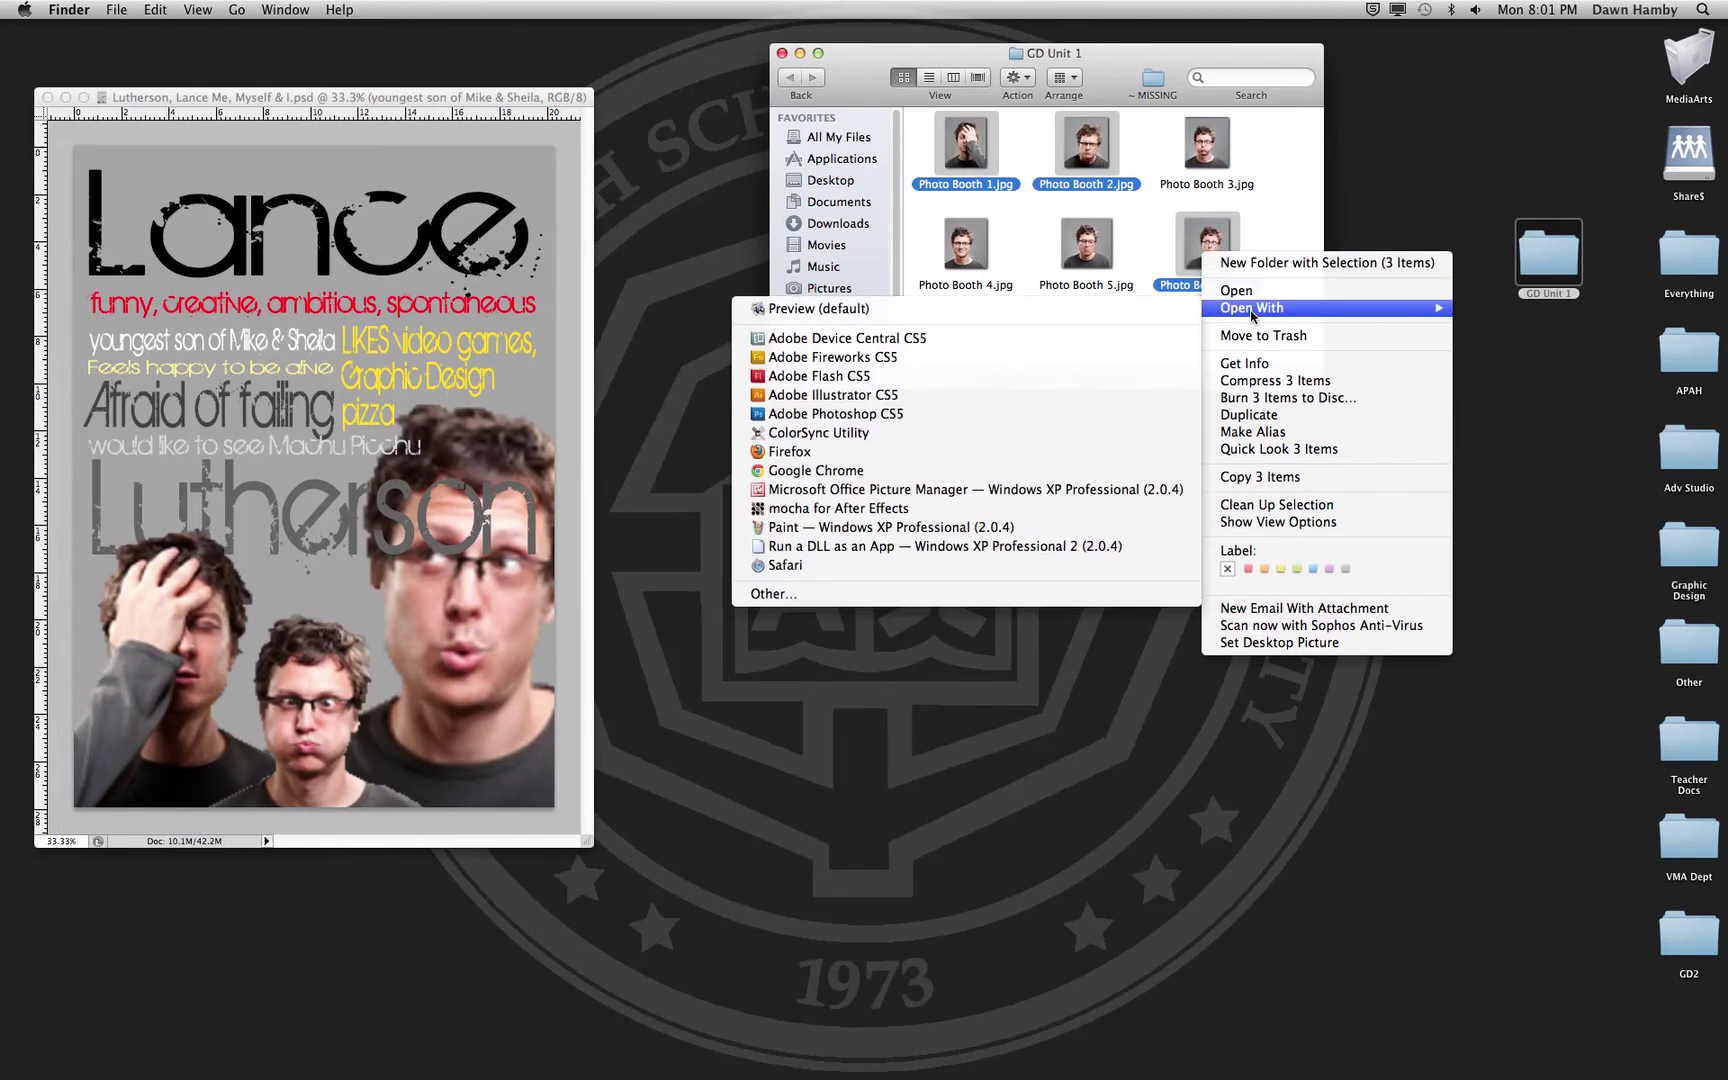
click(995, 414)
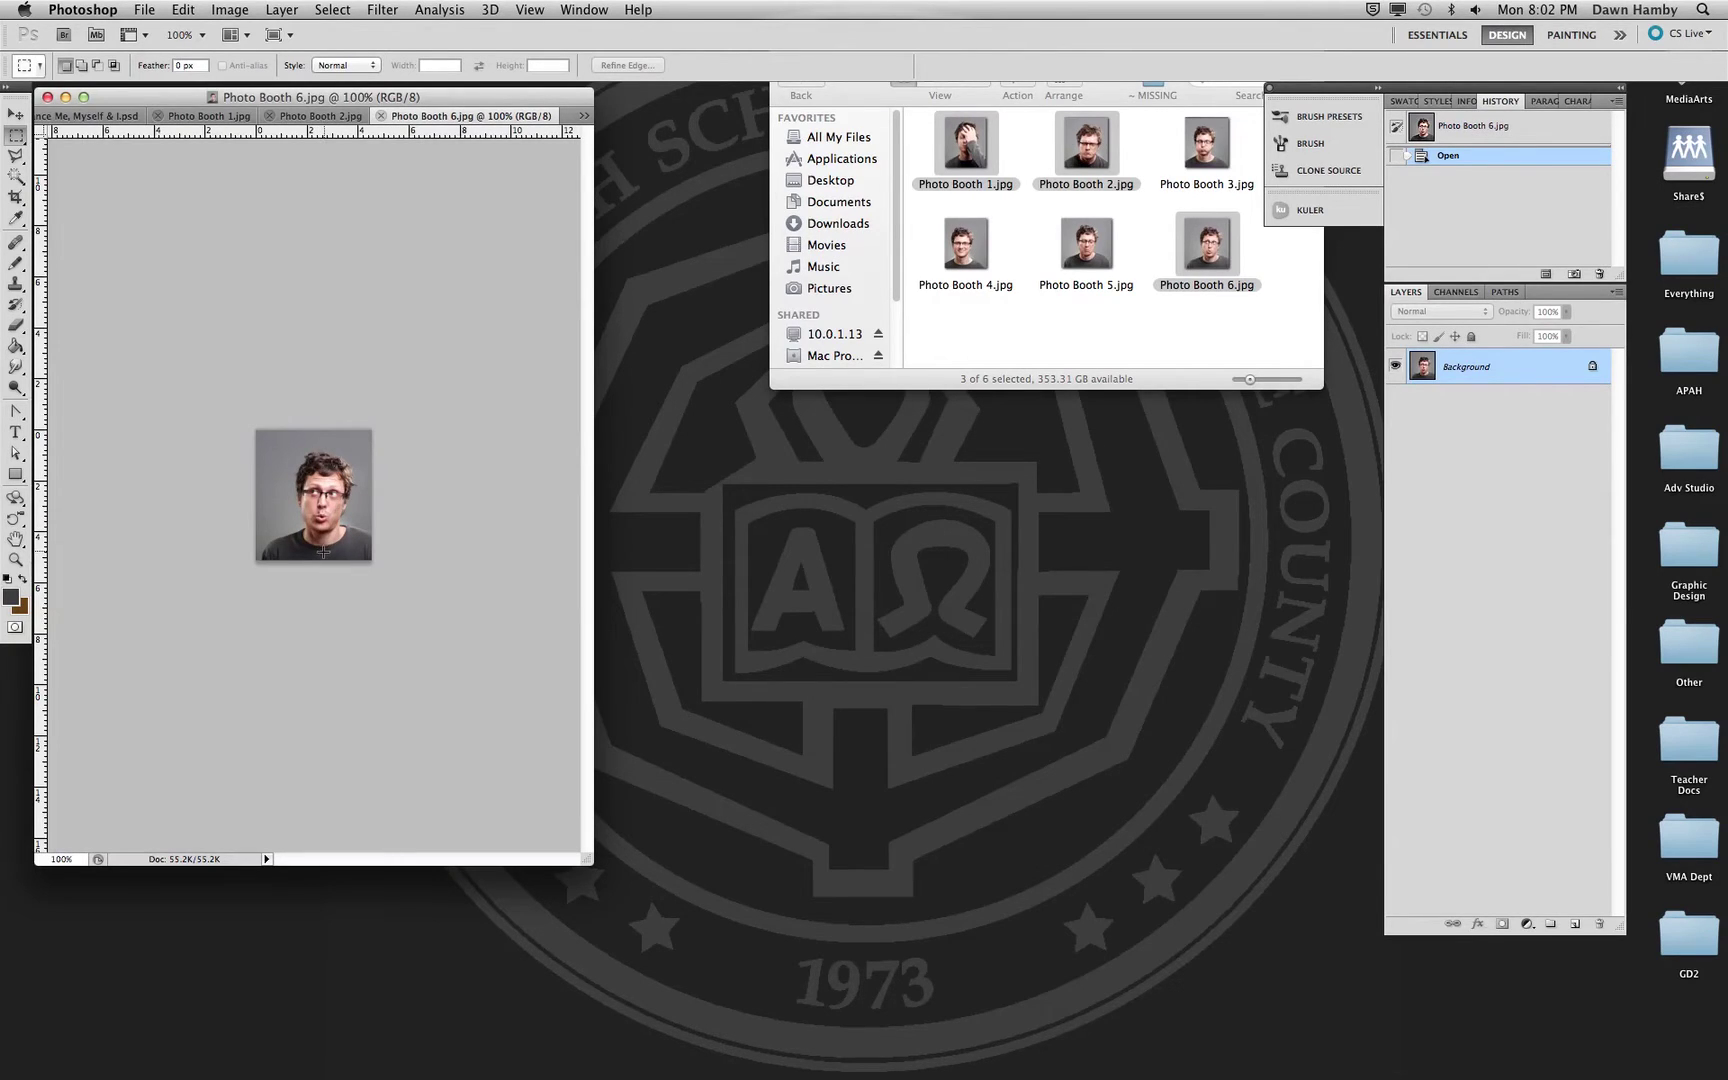
- Close the GD Unit 1 Finder window and return to the Photoshop portrait
click(925, 380)
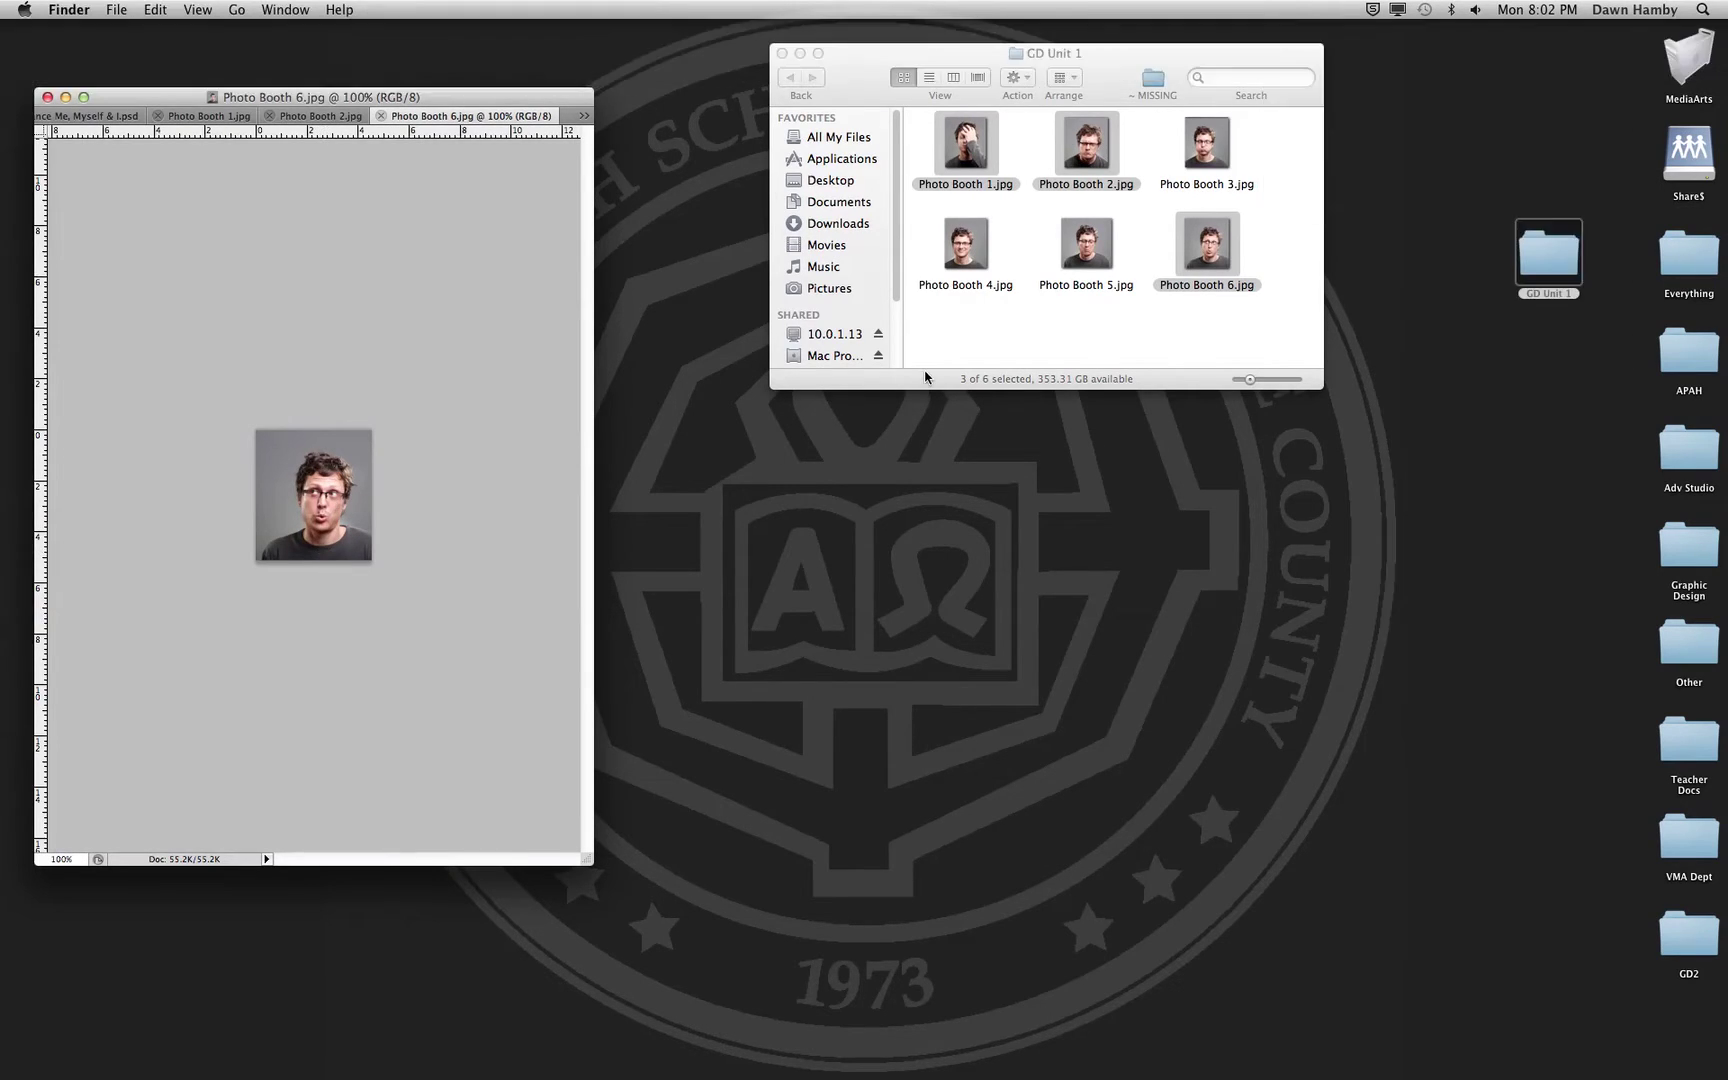
click(780, 55)
click(533, 105)
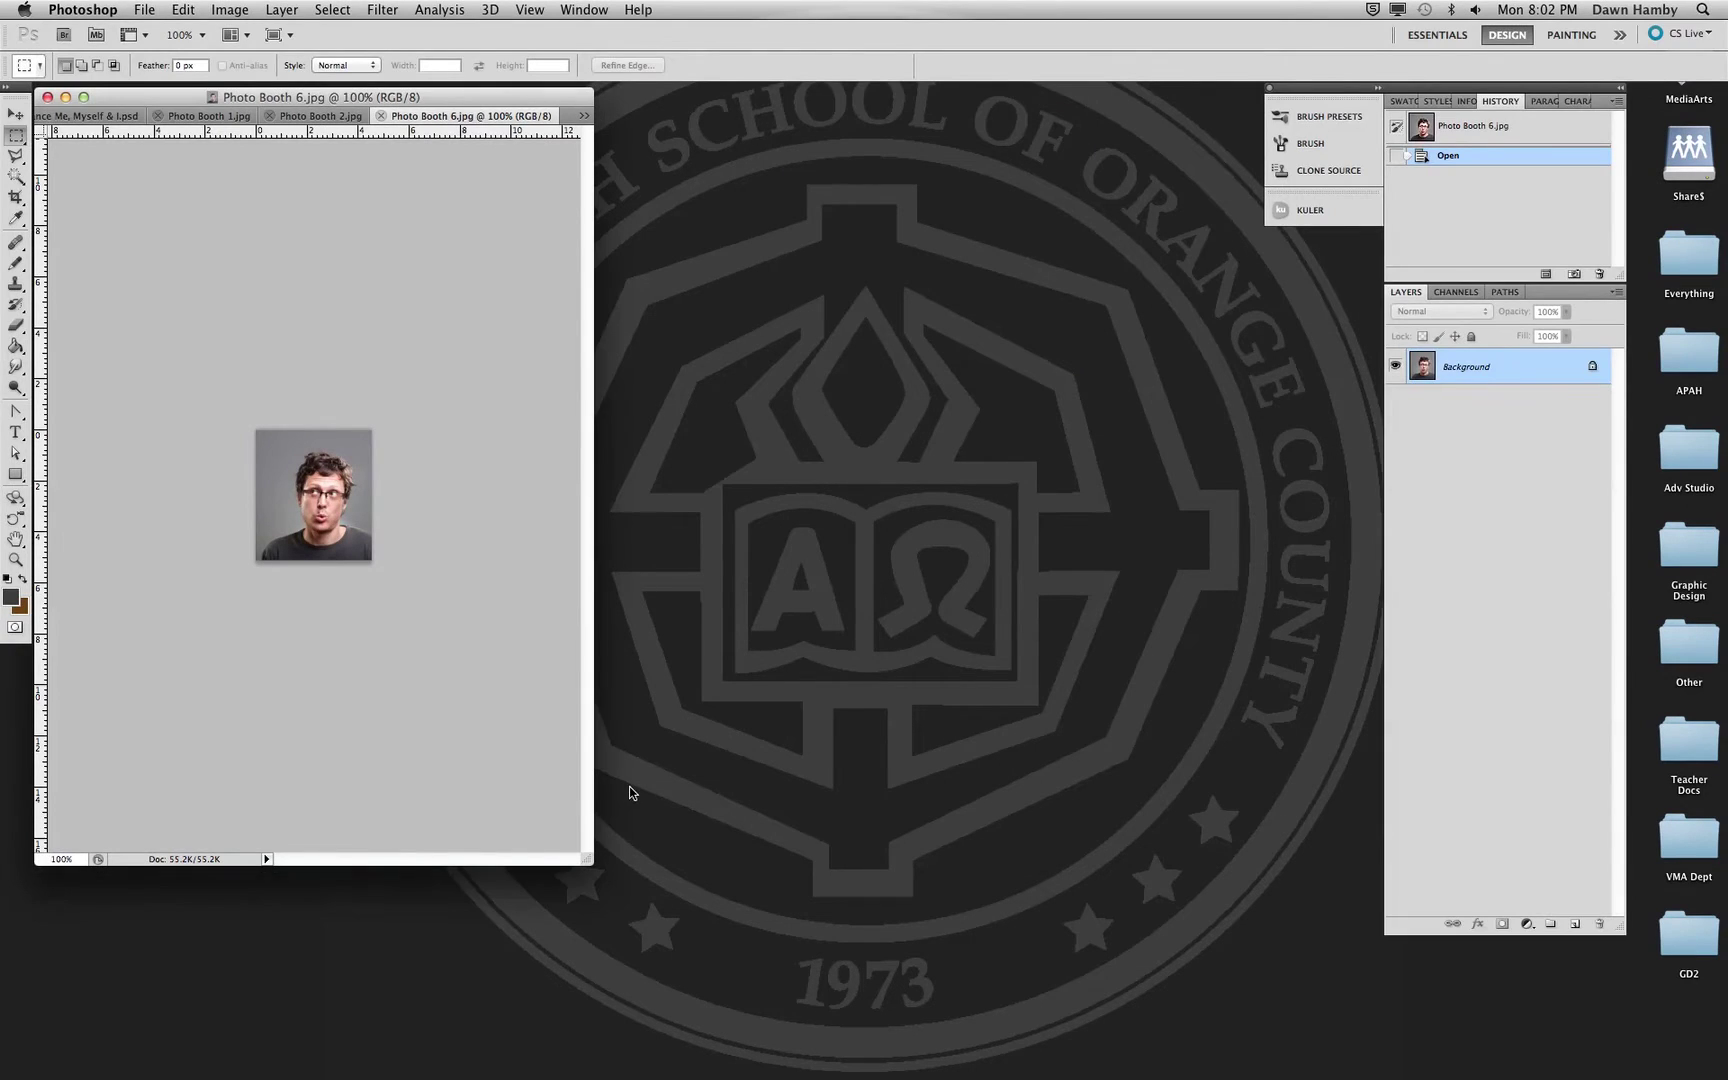
- Zoom the portrait to 279% and browse the marquee, lasso and wand selection tools
click(15, 559)
drag(131, 559, 708, 883)
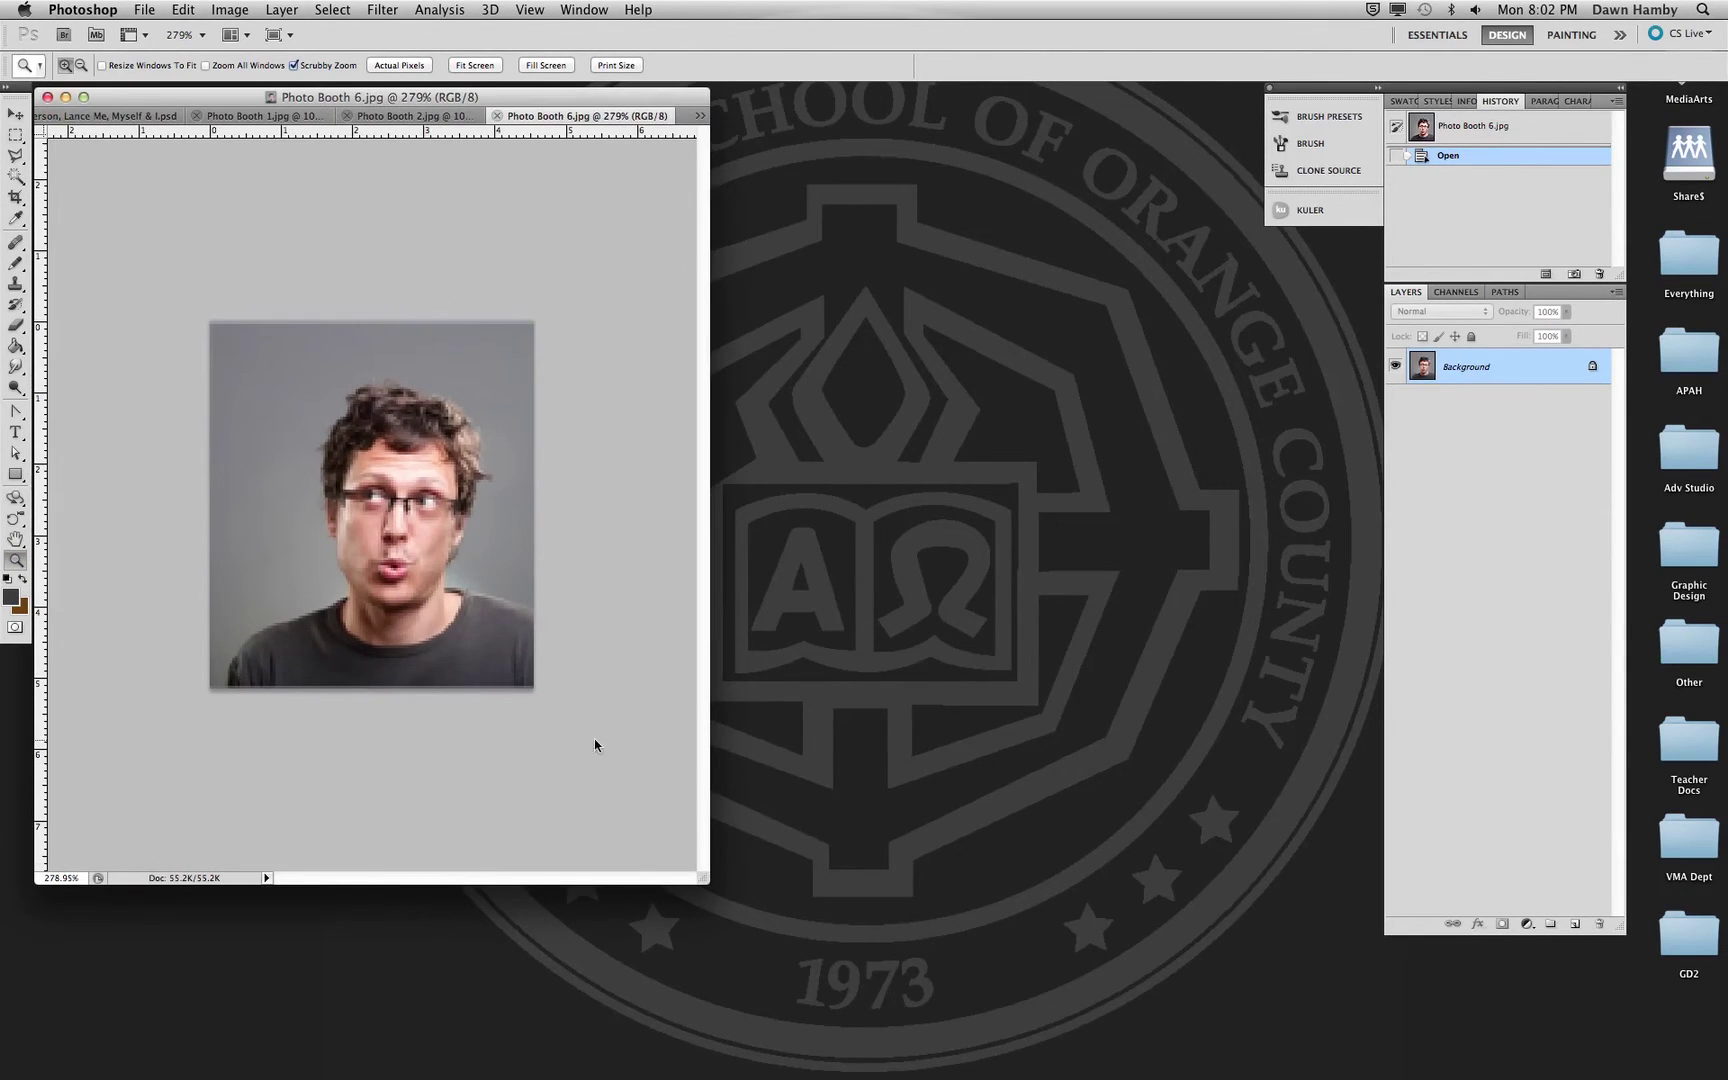
click(19, 138)
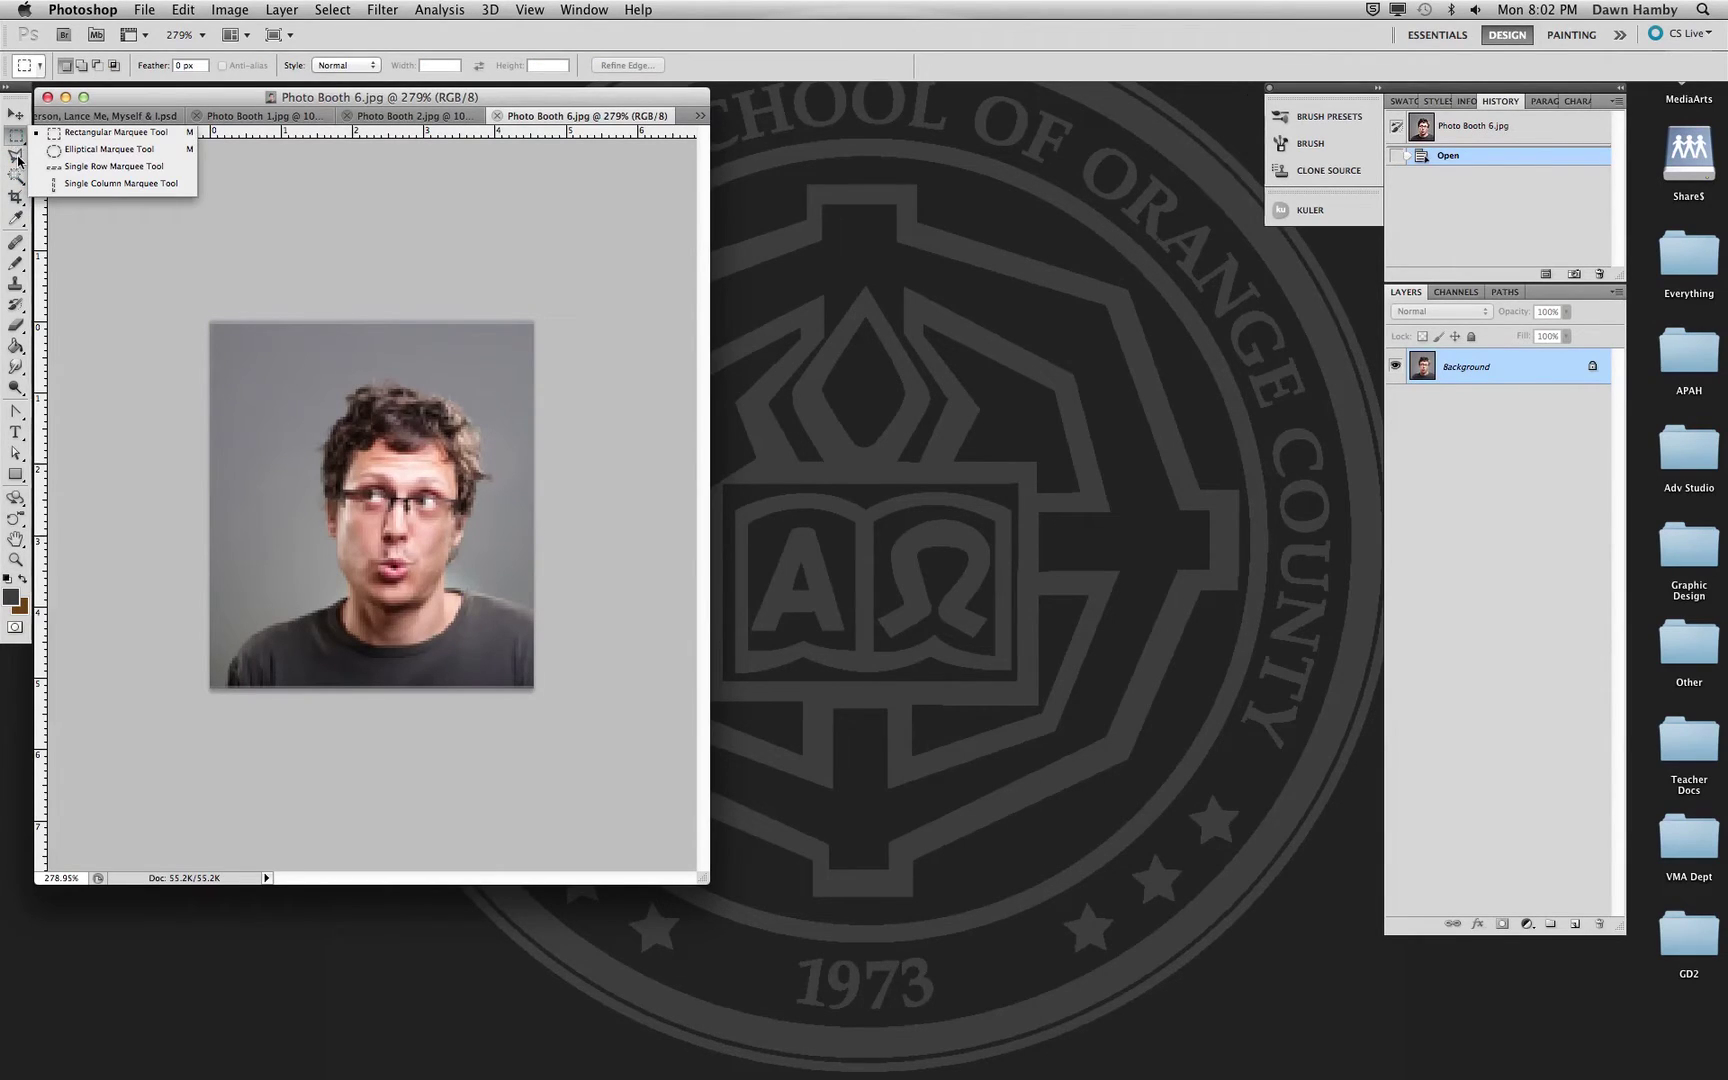
click(16, 156)
click(17, 177)
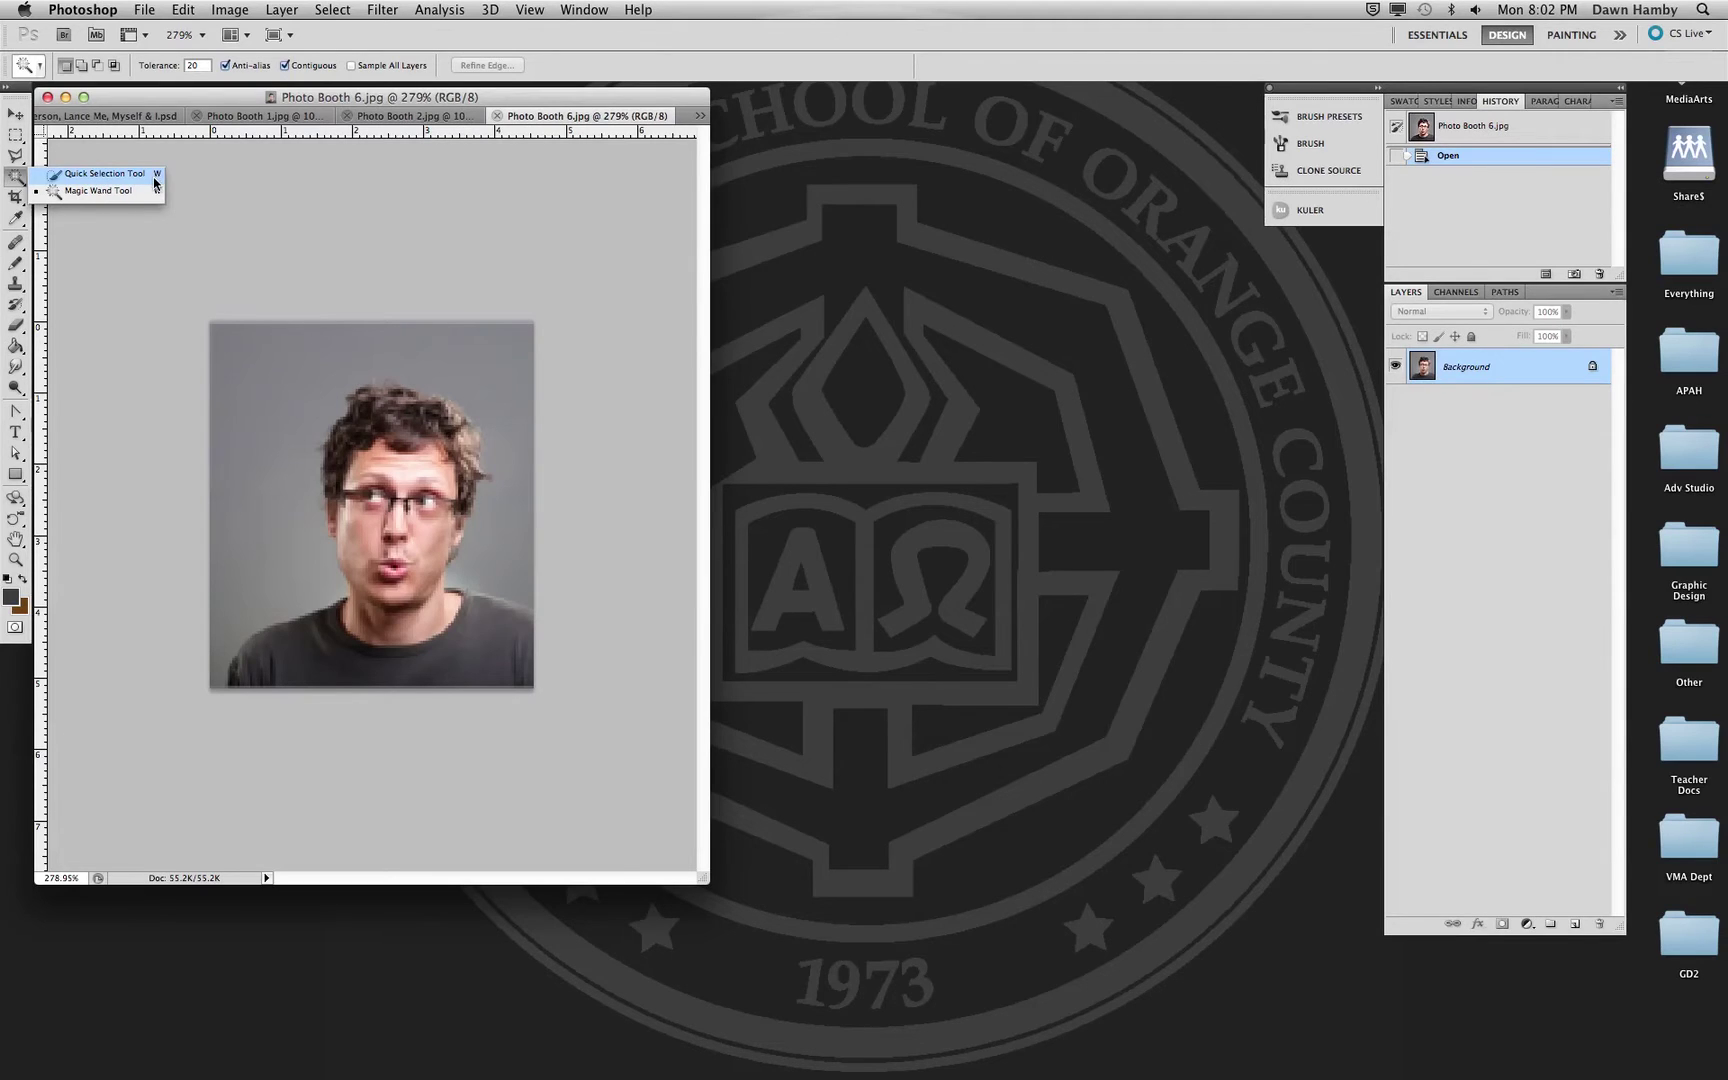
- Try a Quick Selection stroke over the face, deselect, and shrink the brush to 54 px
click(152, 176)
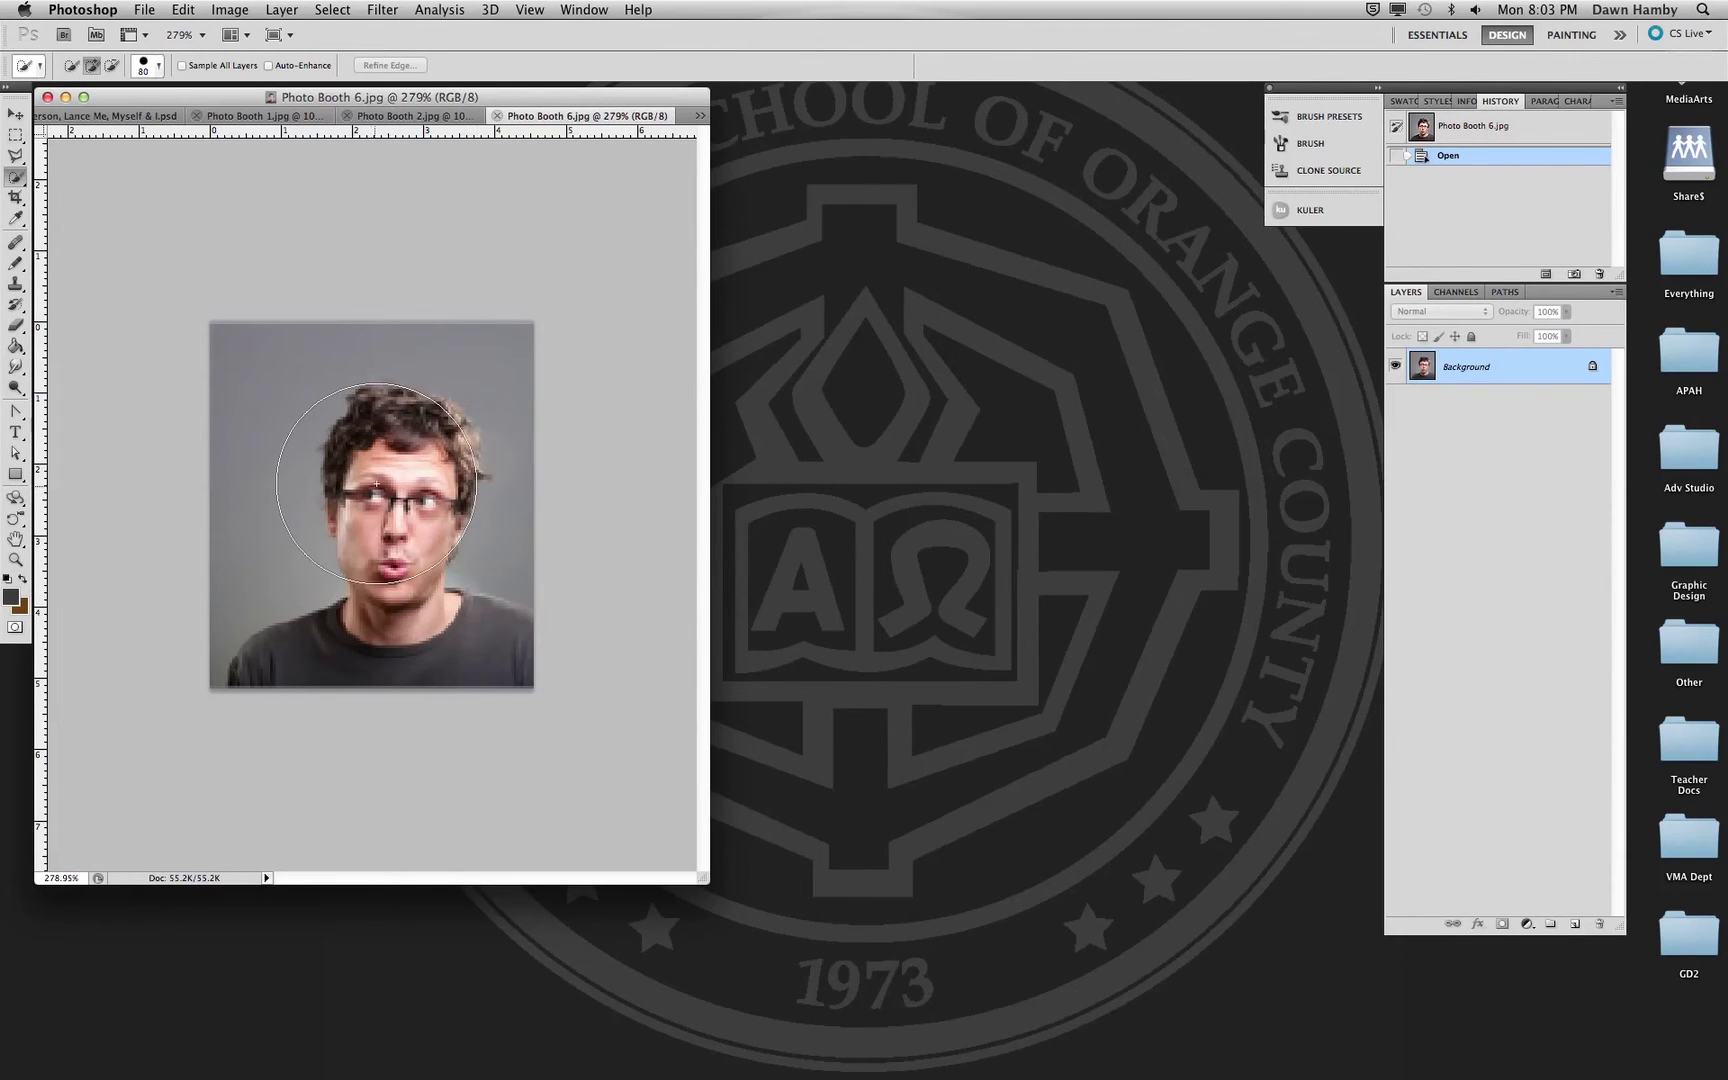
drag(376, 485, 438, 520)
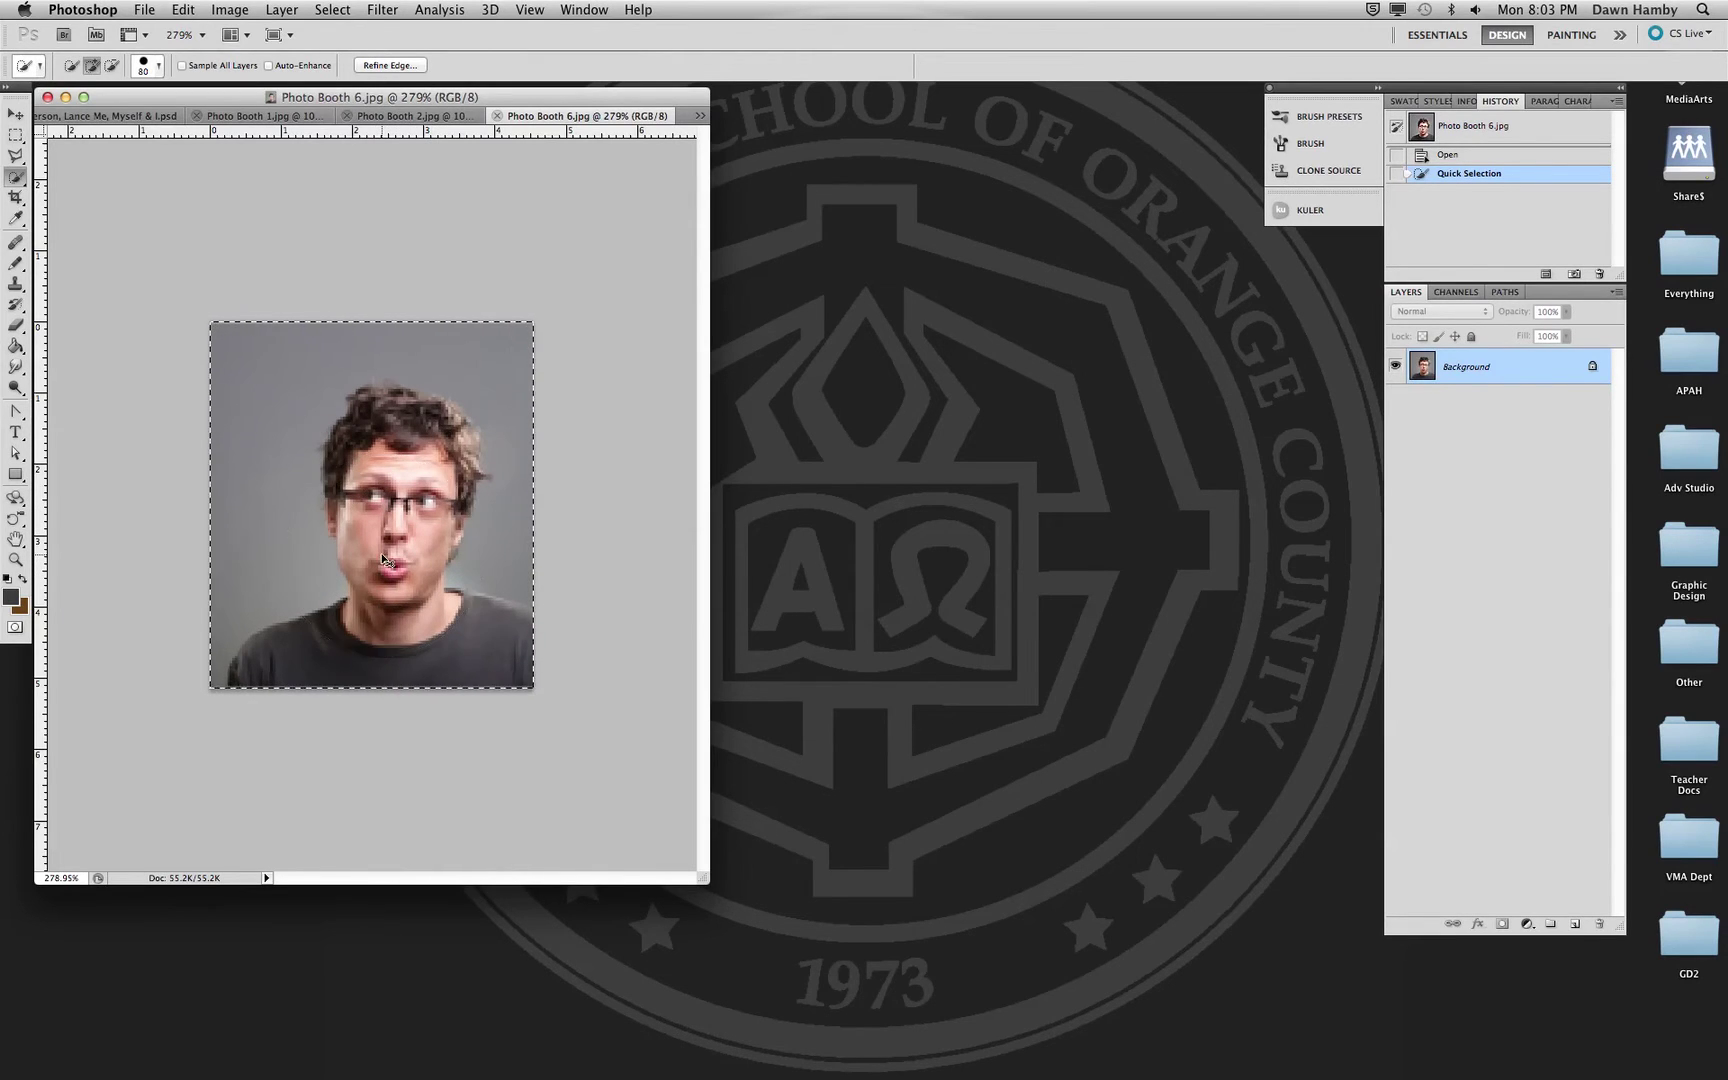
key(super+d)
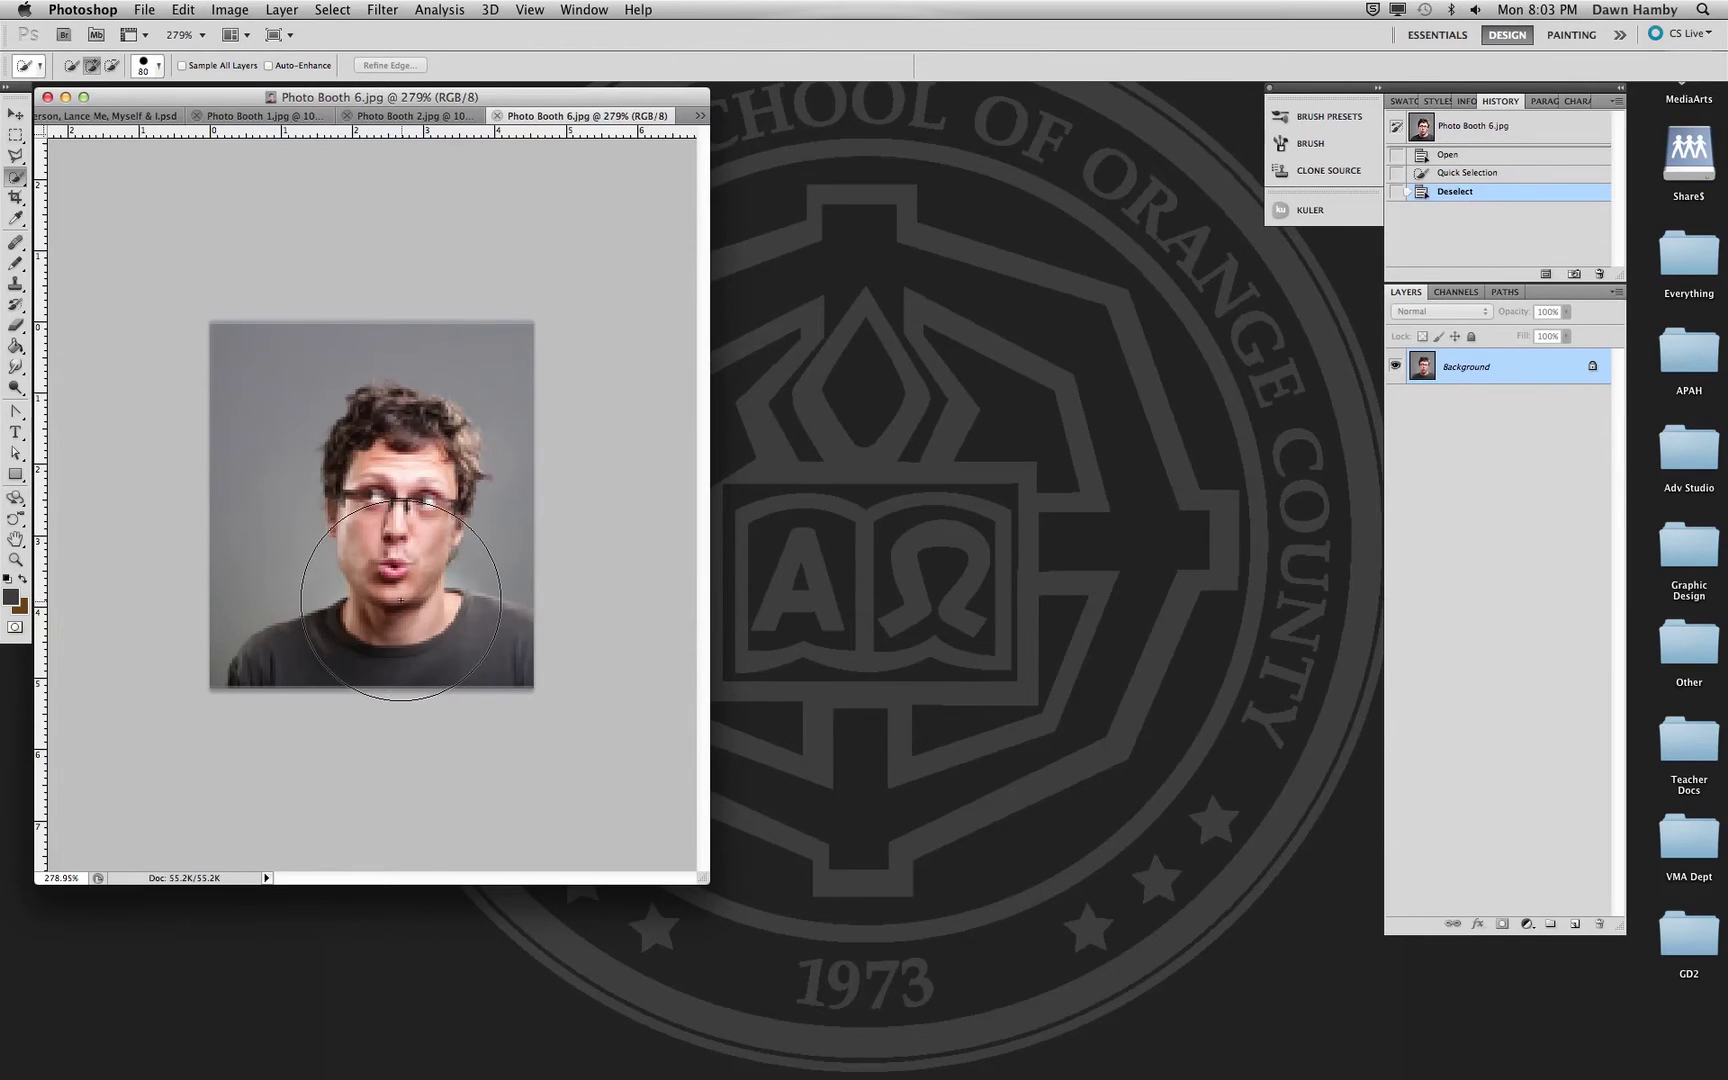
click(158, 67)
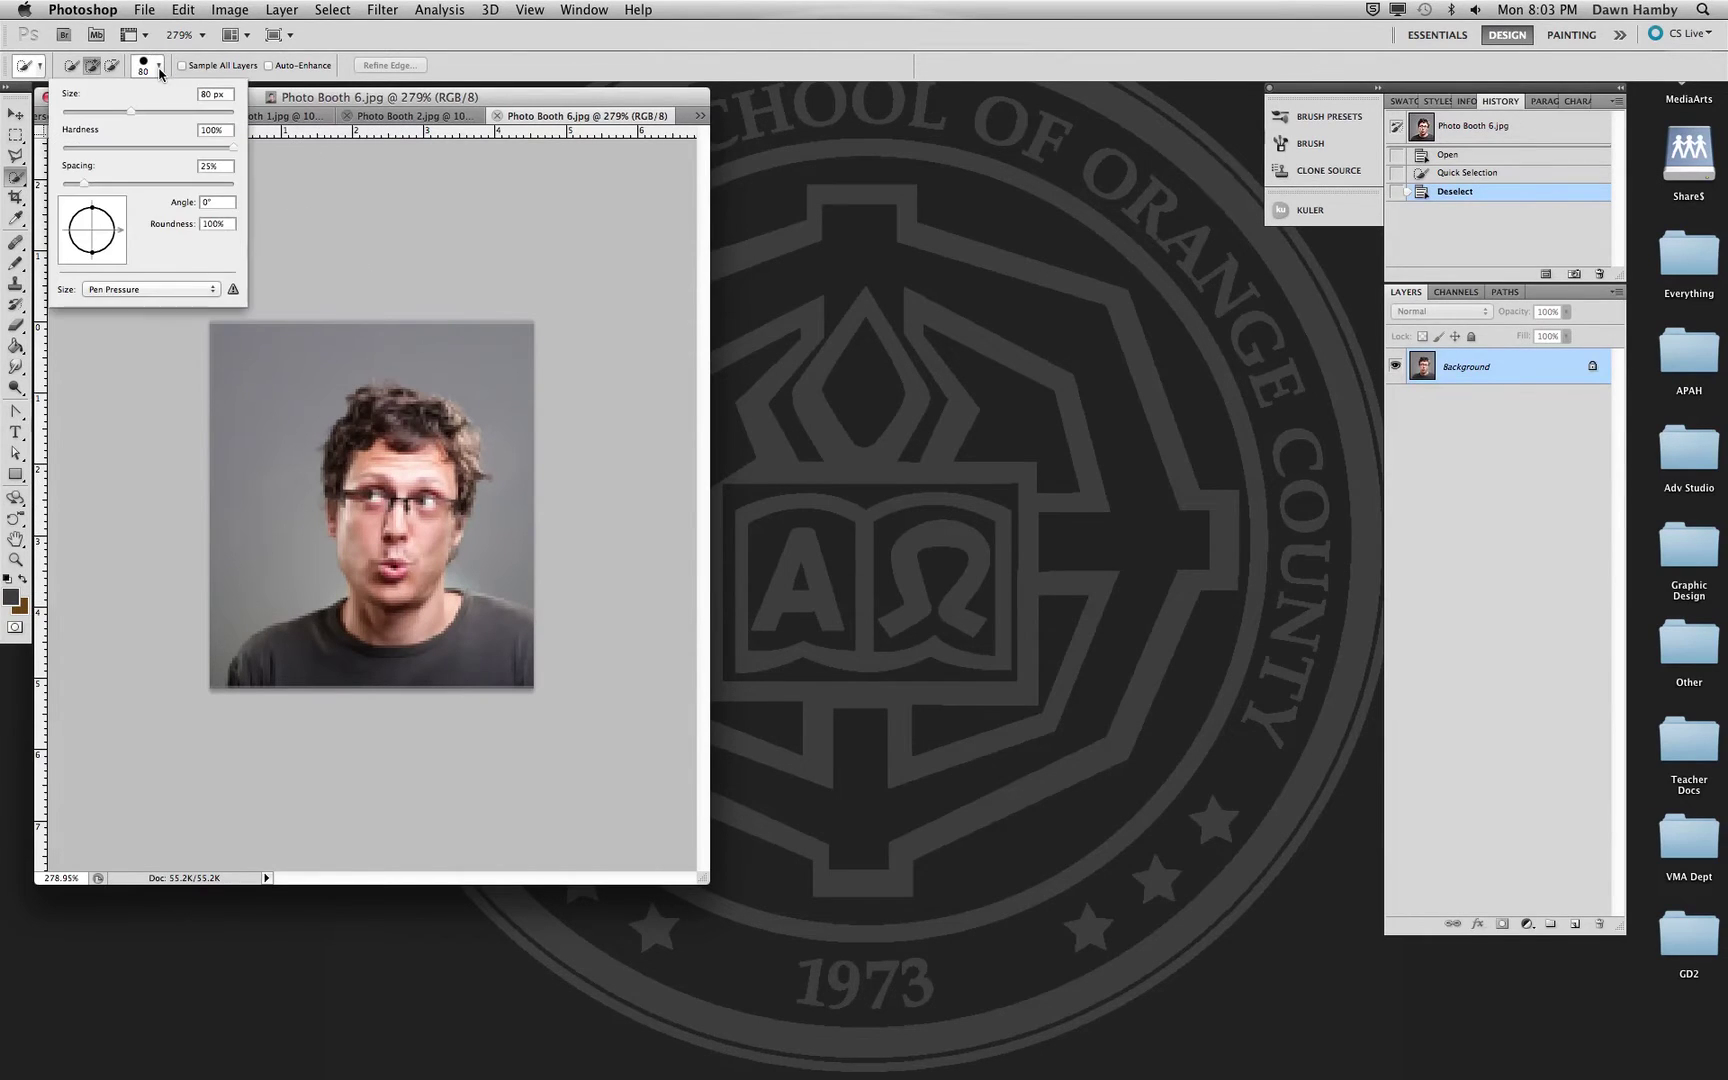
drag(131, 111, 93, 112)
click(412, 237)
- Repaint the head and shirt with a size 25 brush, then subtract the left background
click(415, 547)
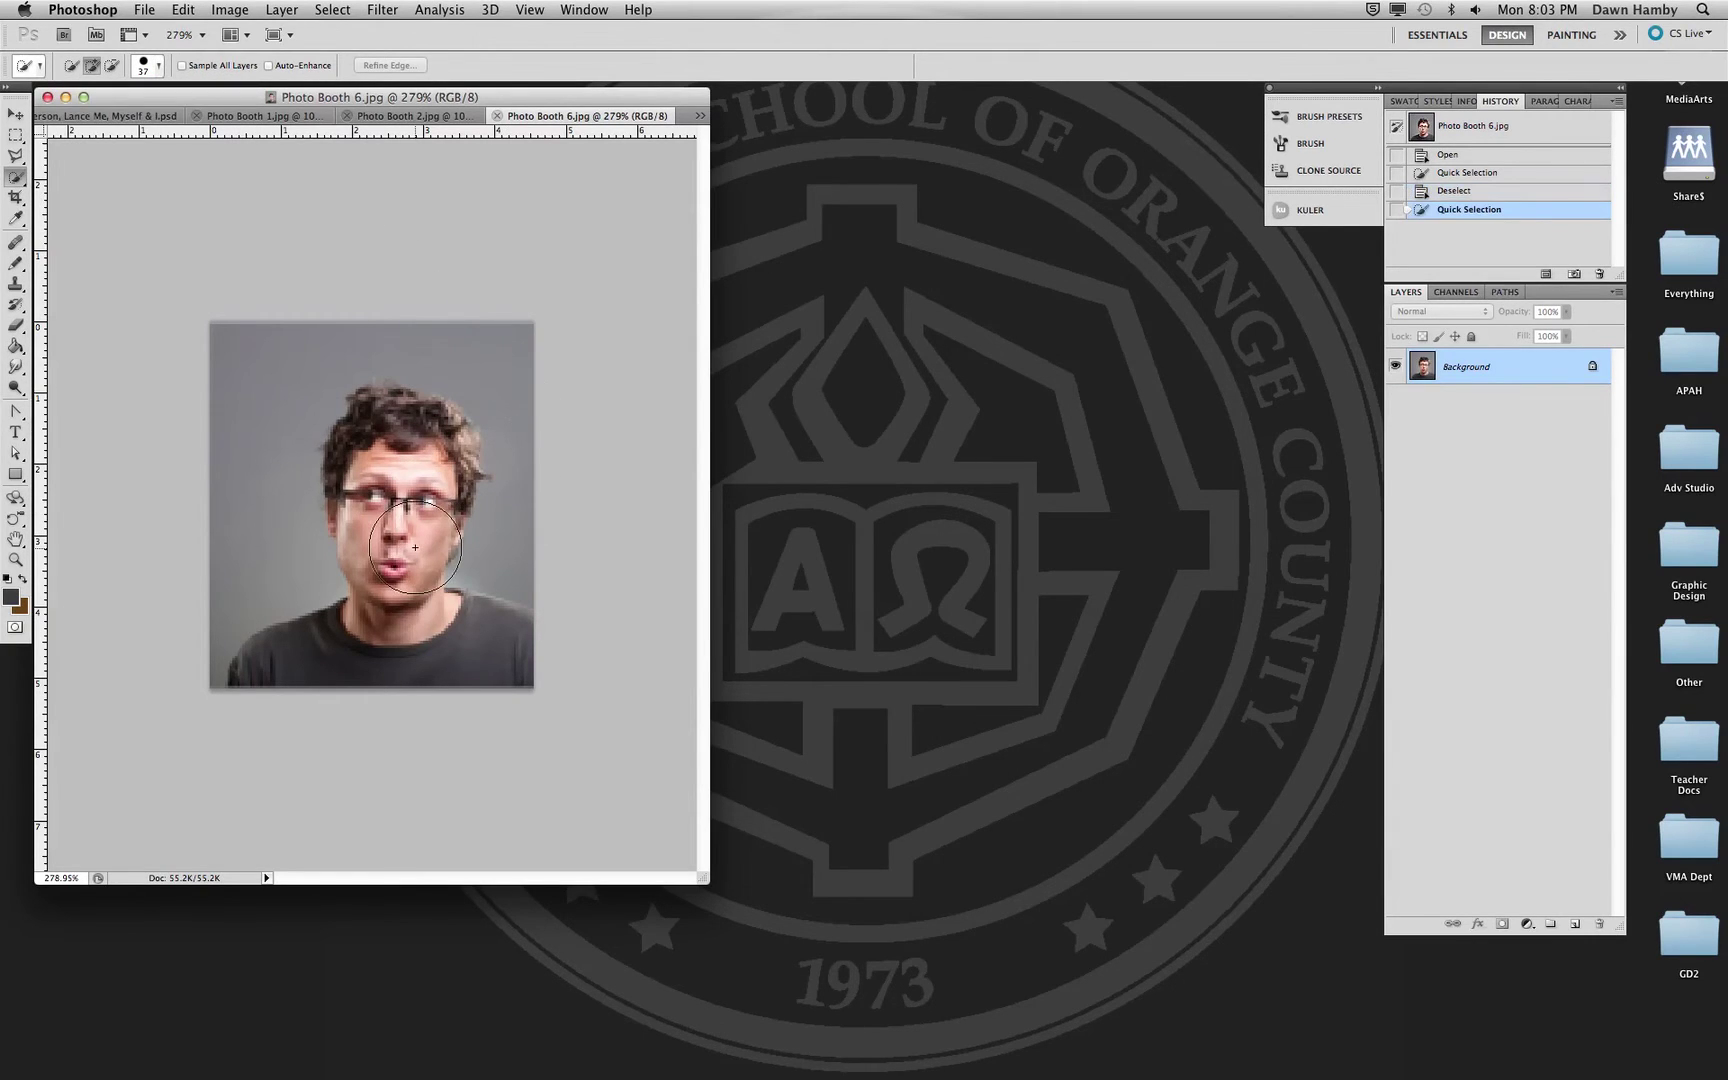
key(bracketleft)
key(bracketleft)
key(bracketleft)
key(bracketright)
mouse_move(400, 442)
mouse_down()
mouse_move(403, 614)
mouse_move(340, 665)
mouse_move(270, 650)
mouse_move(508, 653)
mouse_move(455, 617)
mouse_move(415, 632)
mouse_up()
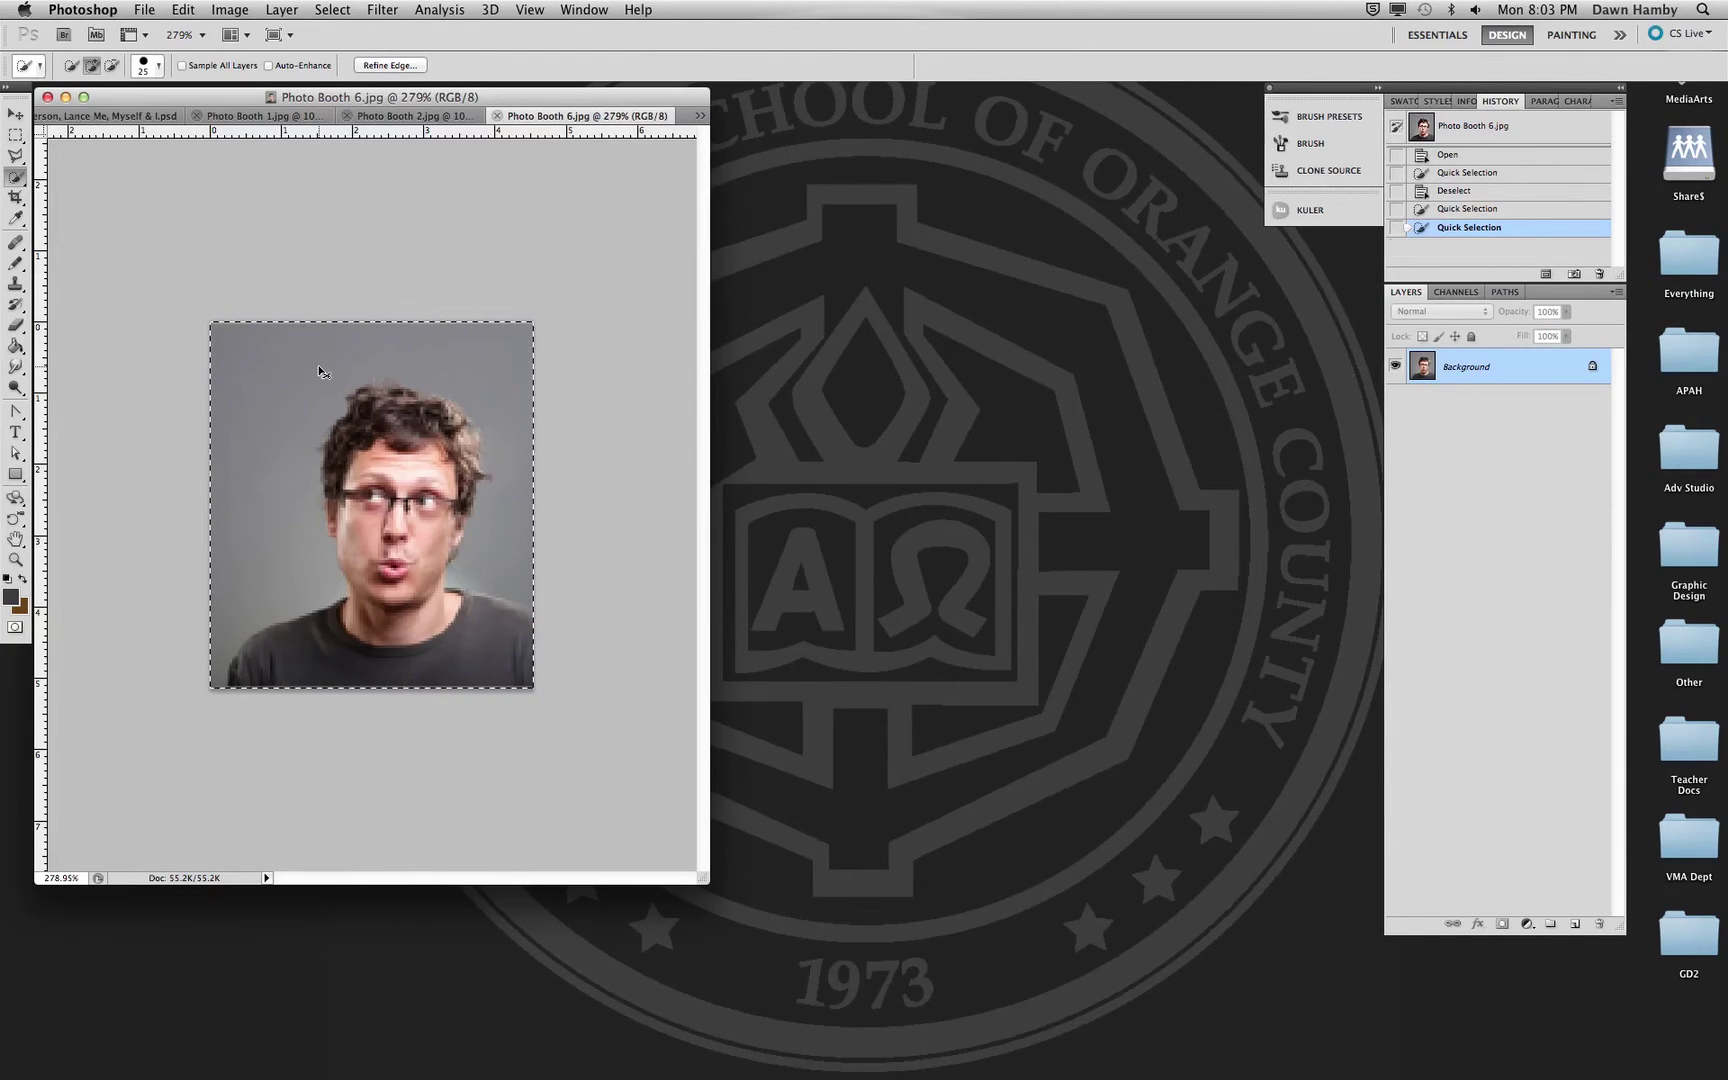
key(super+d)
mouse_move(415, 520)
mouse_down()
mouse_move(321, 675)
mouse_move(510, 665)
mouse_move(435, 601)
mouse_move(442, 460)
mouse_move(420, 438)
mouse_move(383, 460)
mouse_up()
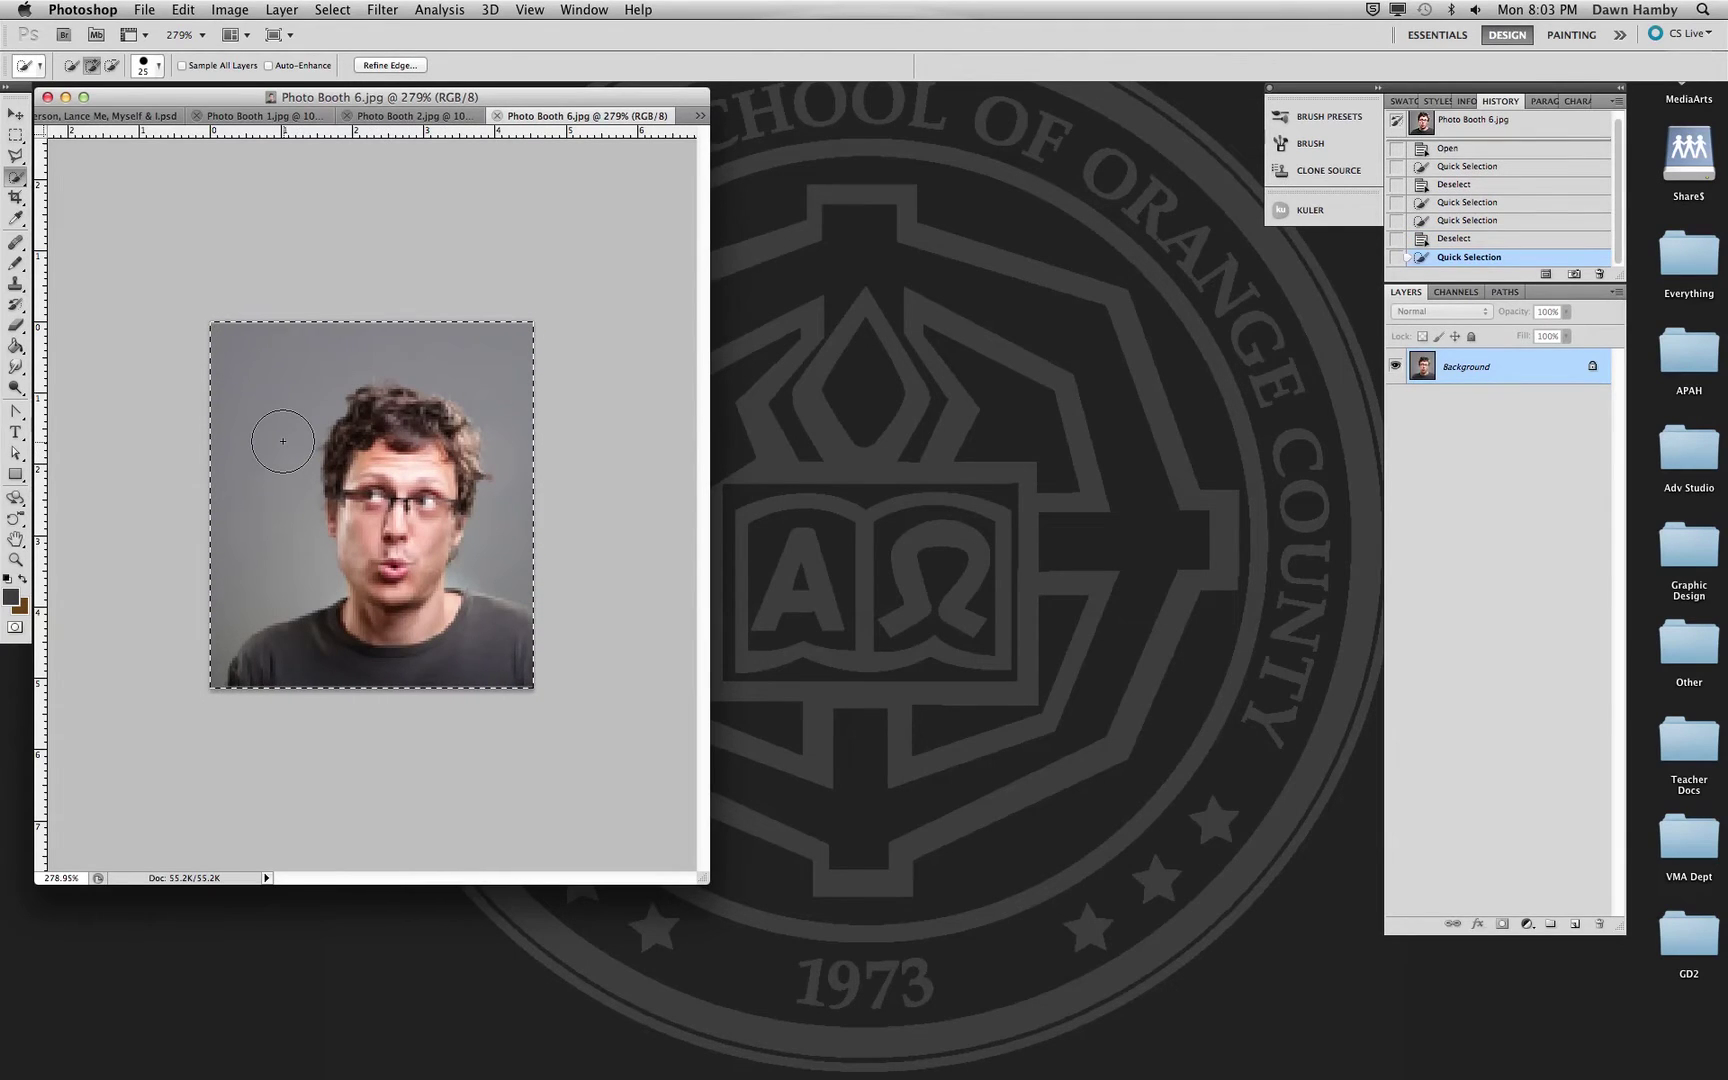
key(alt)
mouse_move(283, 441)
mouse_down()
mouse_move(275, 342)
mouse_move(232, 572)
mouse_move(280, 405)
mouse_move(326, 331)
mouse_move(386, 325)
mouse_move(497, 355)
mouse_move(523, 396)
mouse_move(532, 523)
mouse_move(484, 572)
mouse_up()
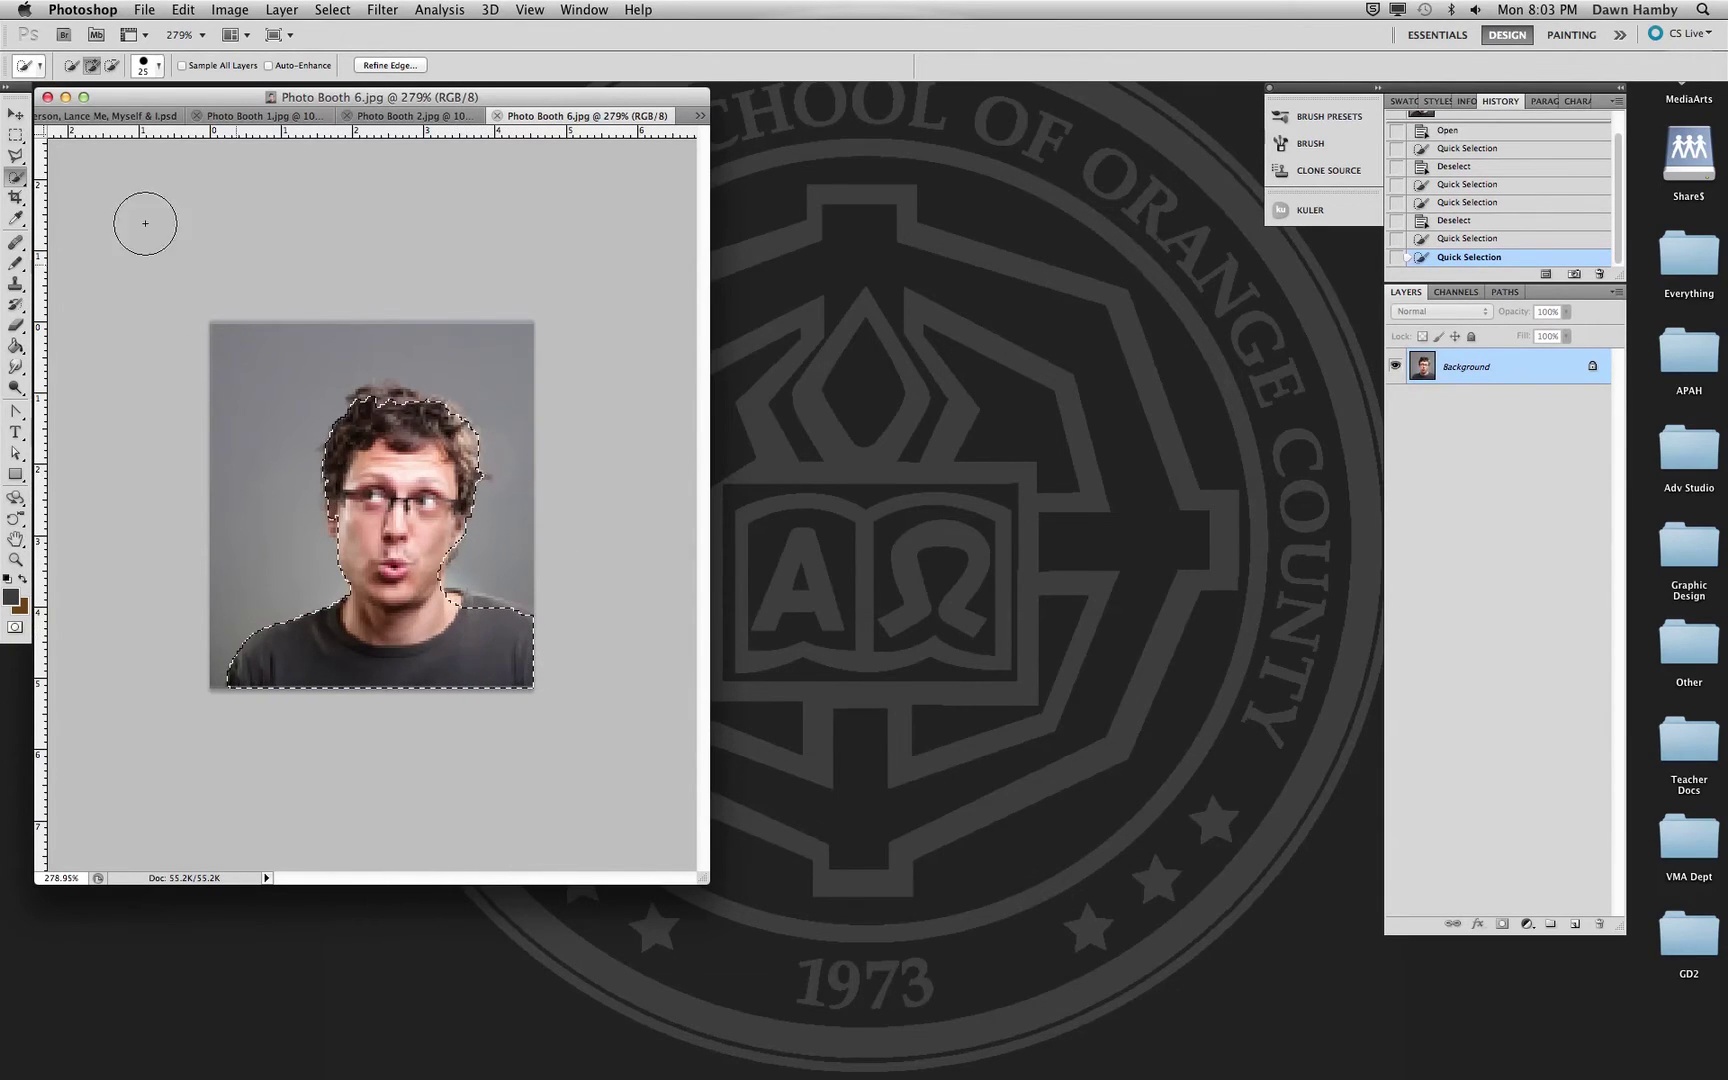
- Add the missed right shoulder areas to the selection with the Polygonal Lasso
click(15, 157)
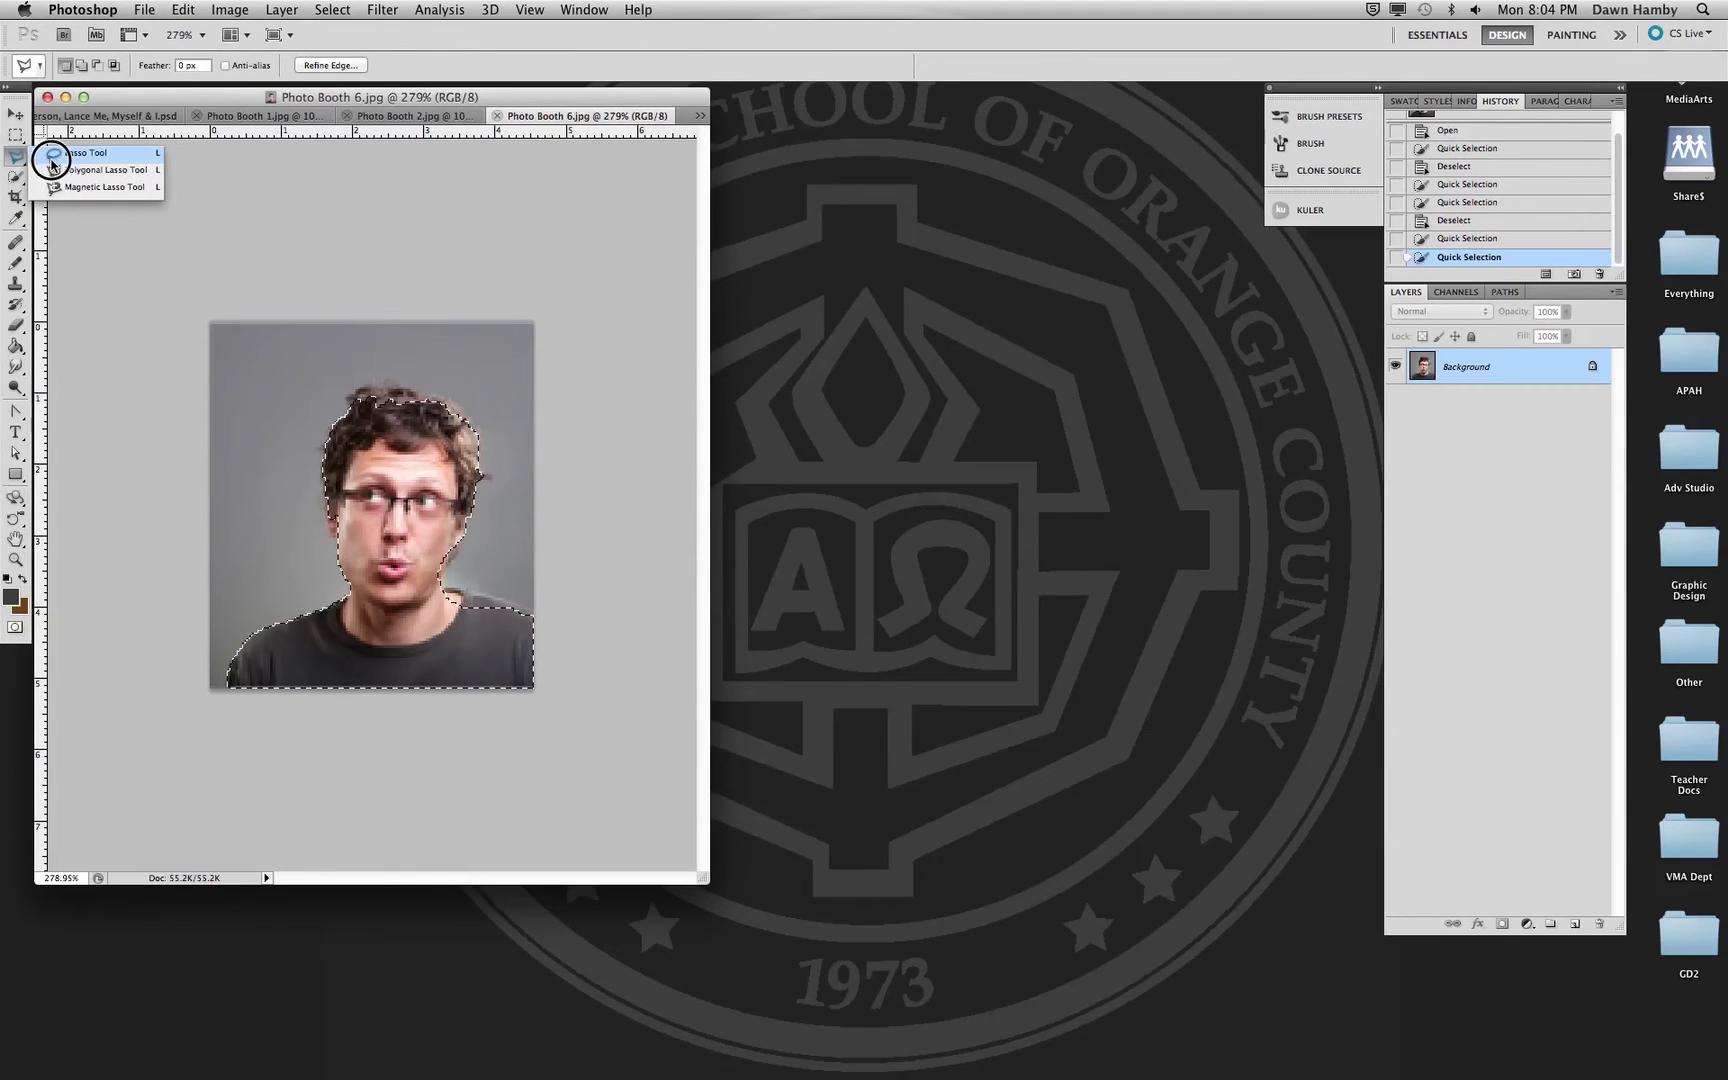
click(100, 170)
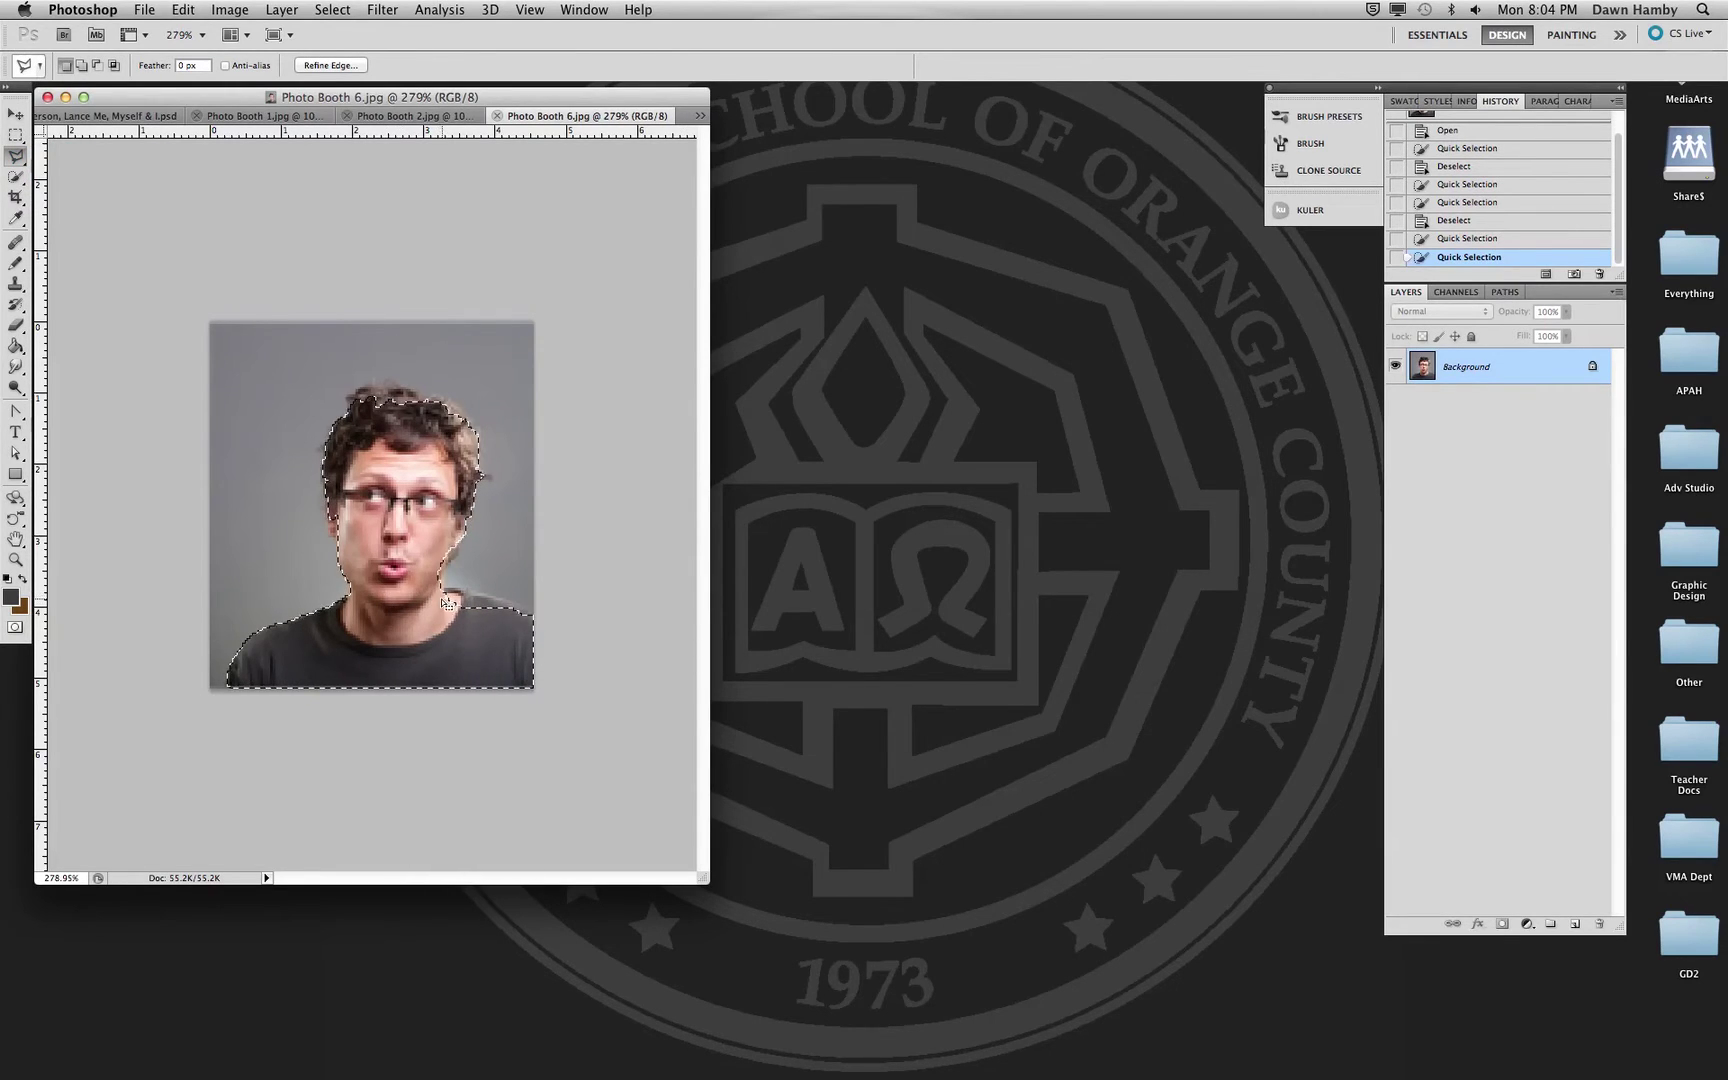
key(shift)
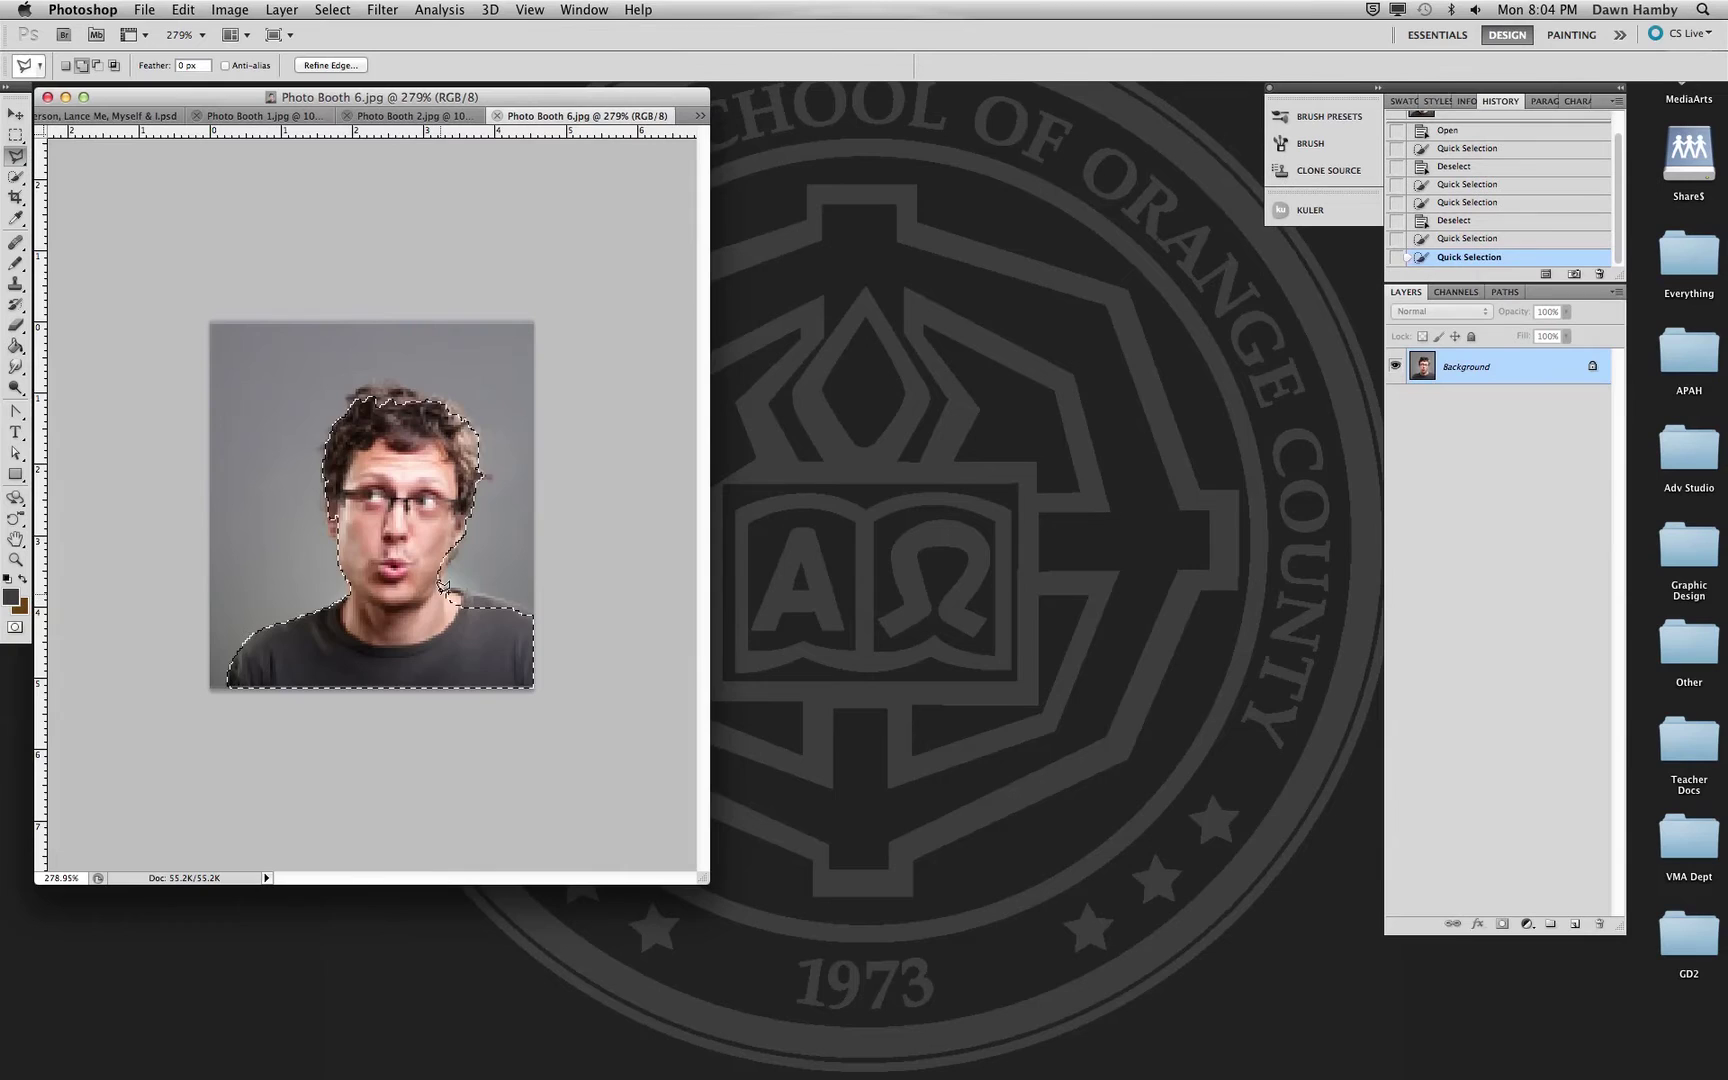
shift+click(441, 583)
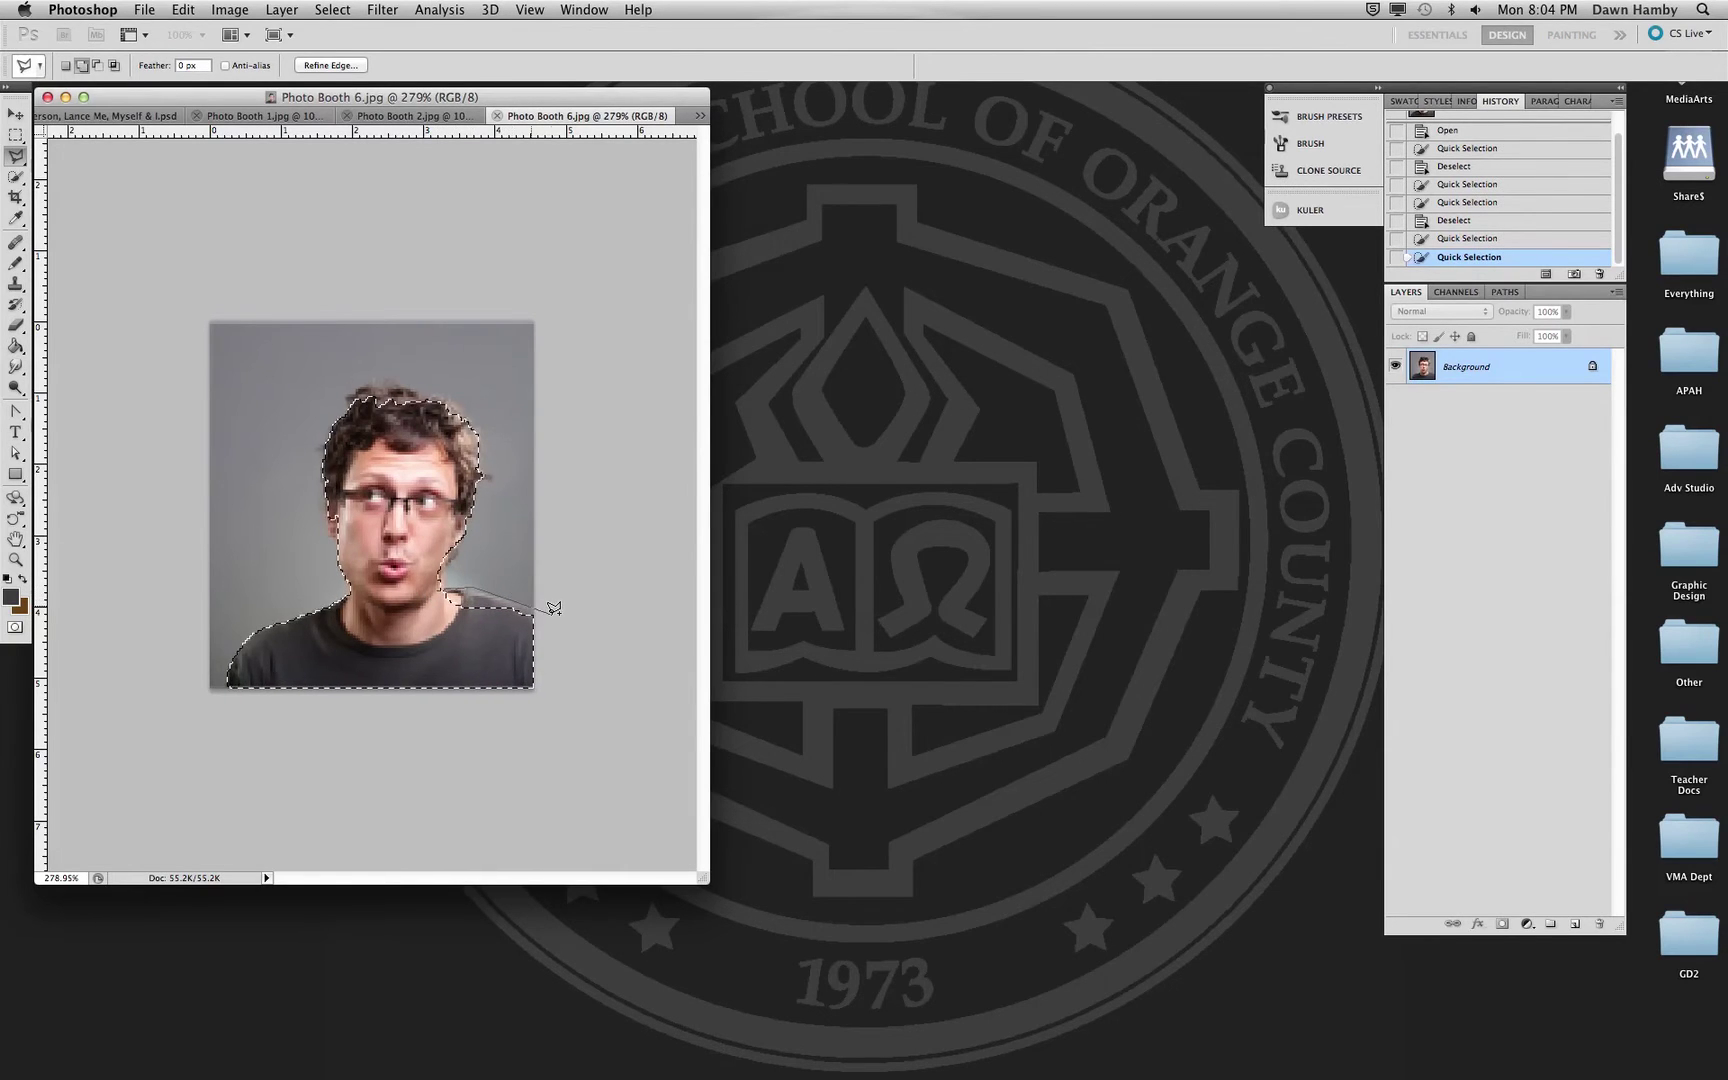
click(460, 636)
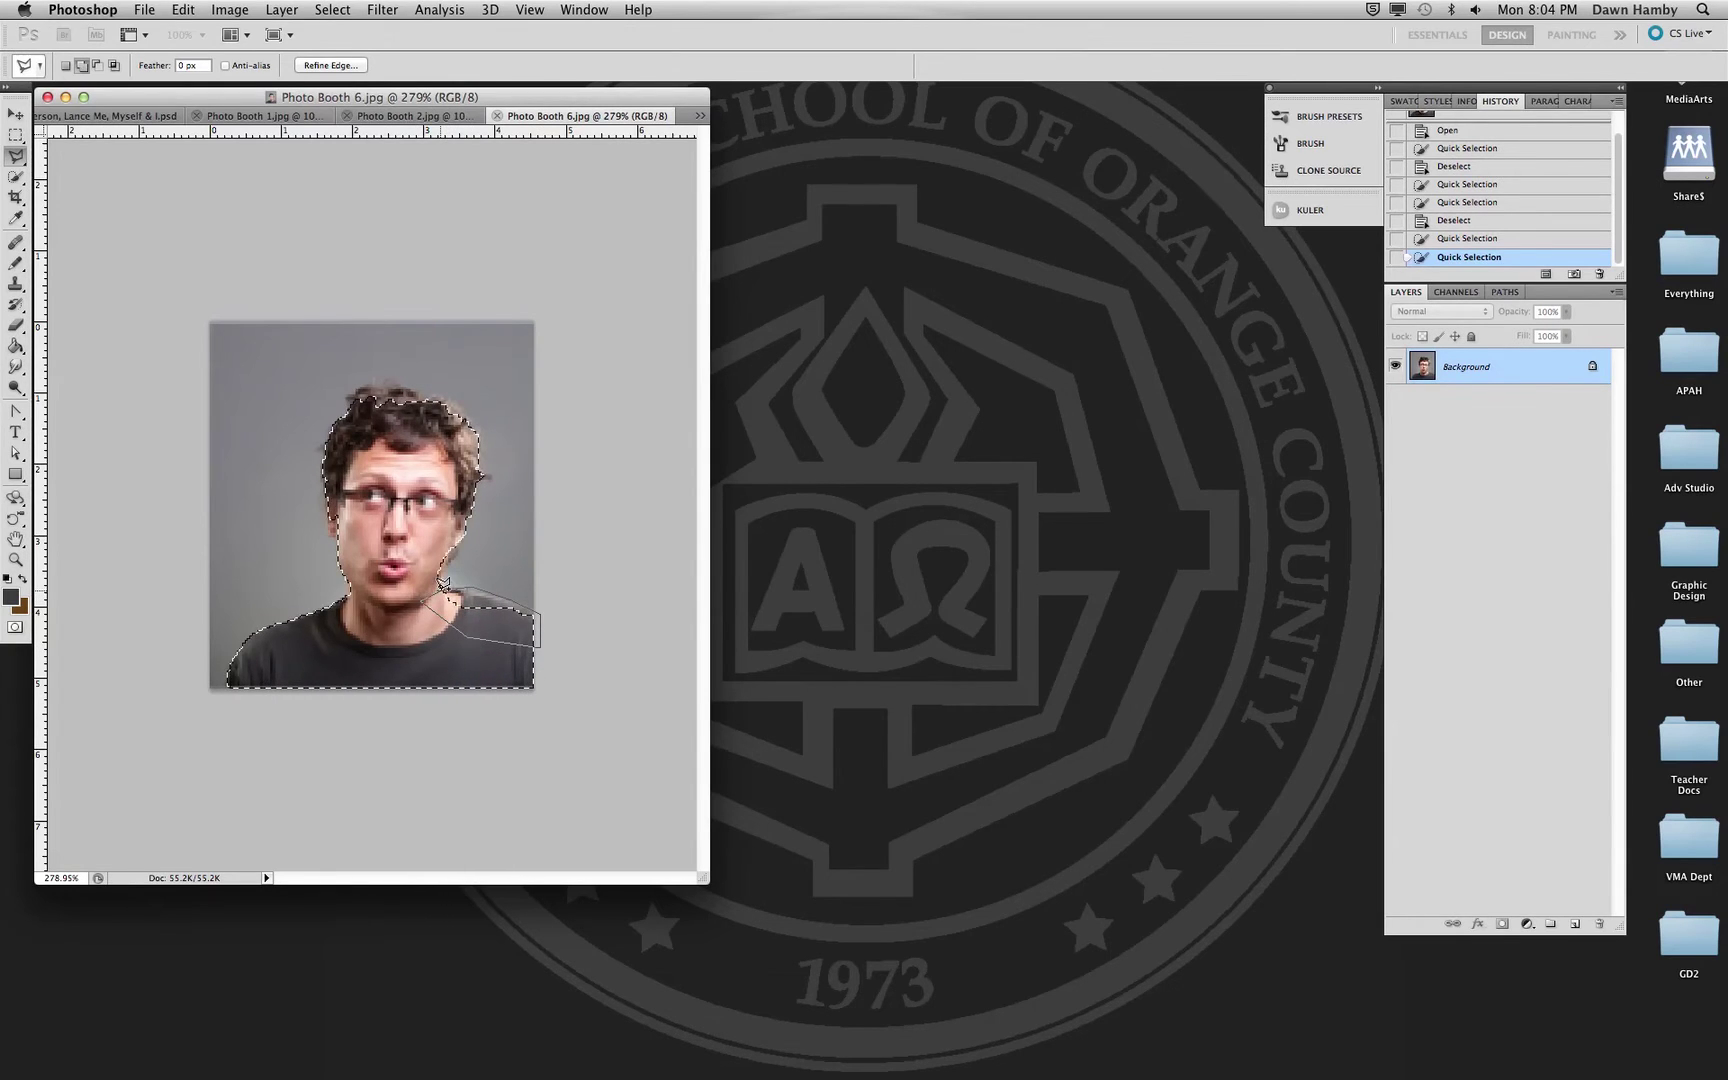
click(443, 582)
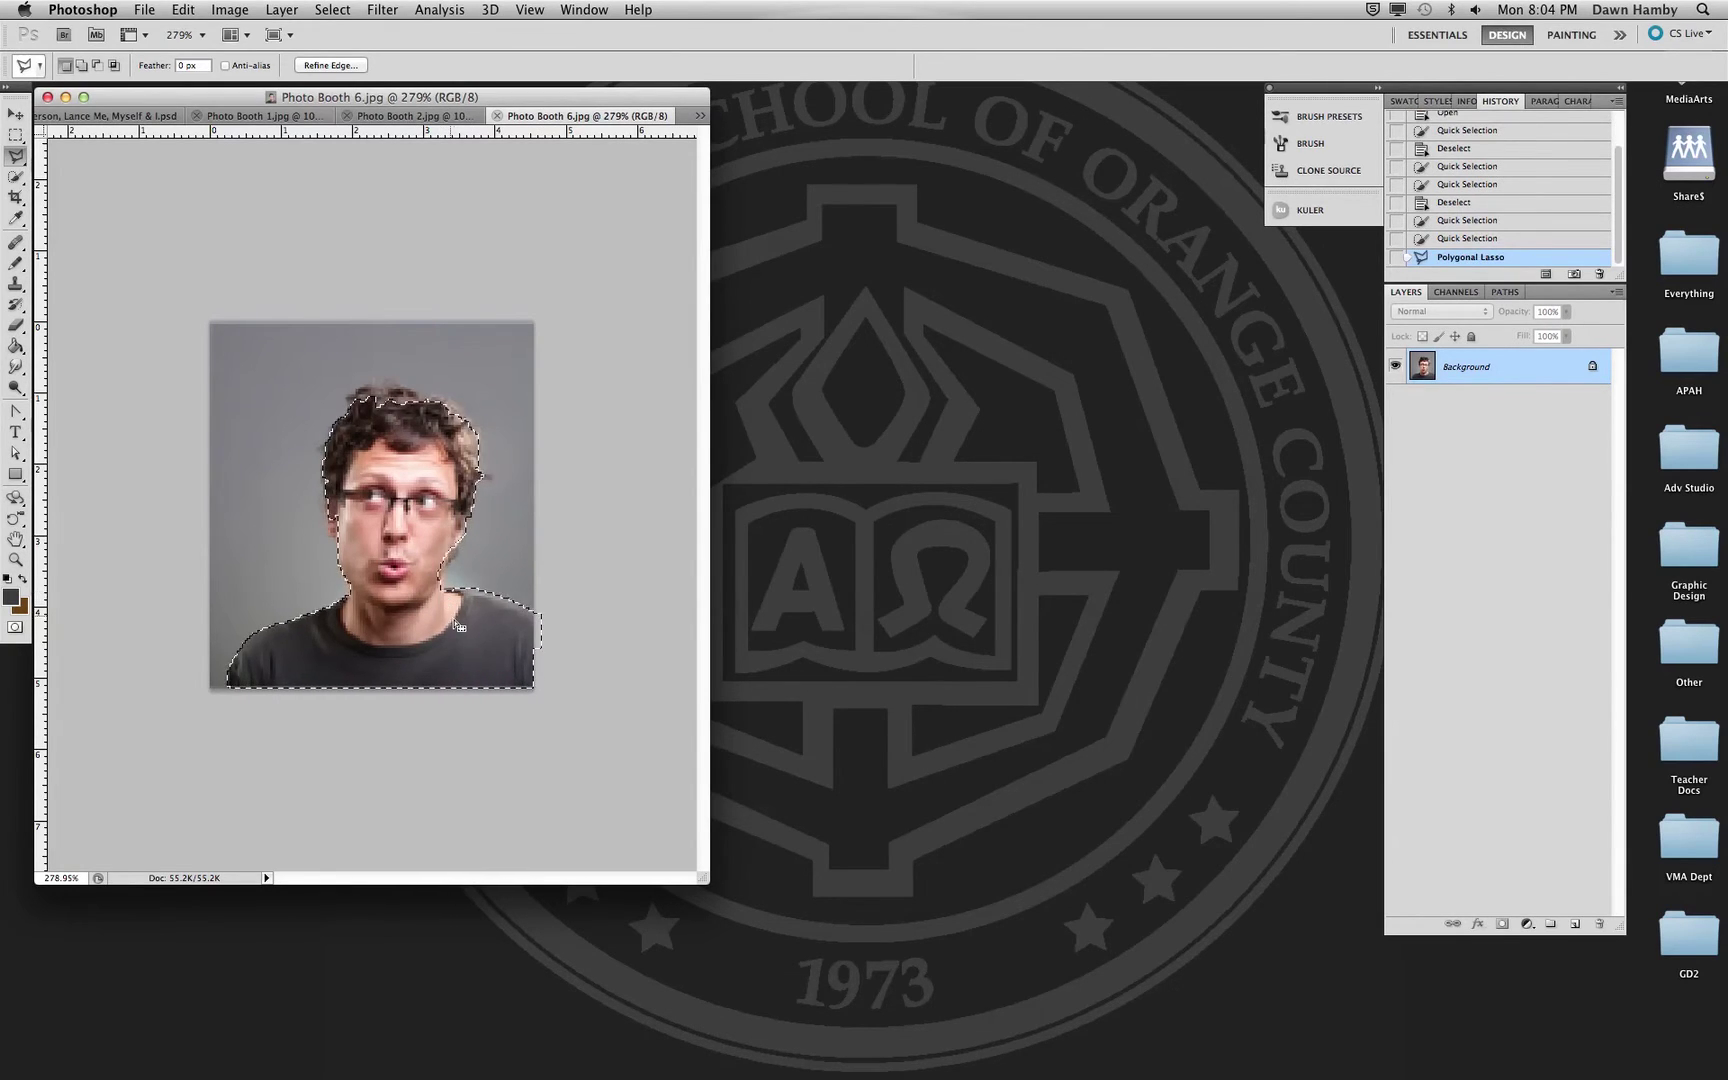
key(shift)
click(447, 591)
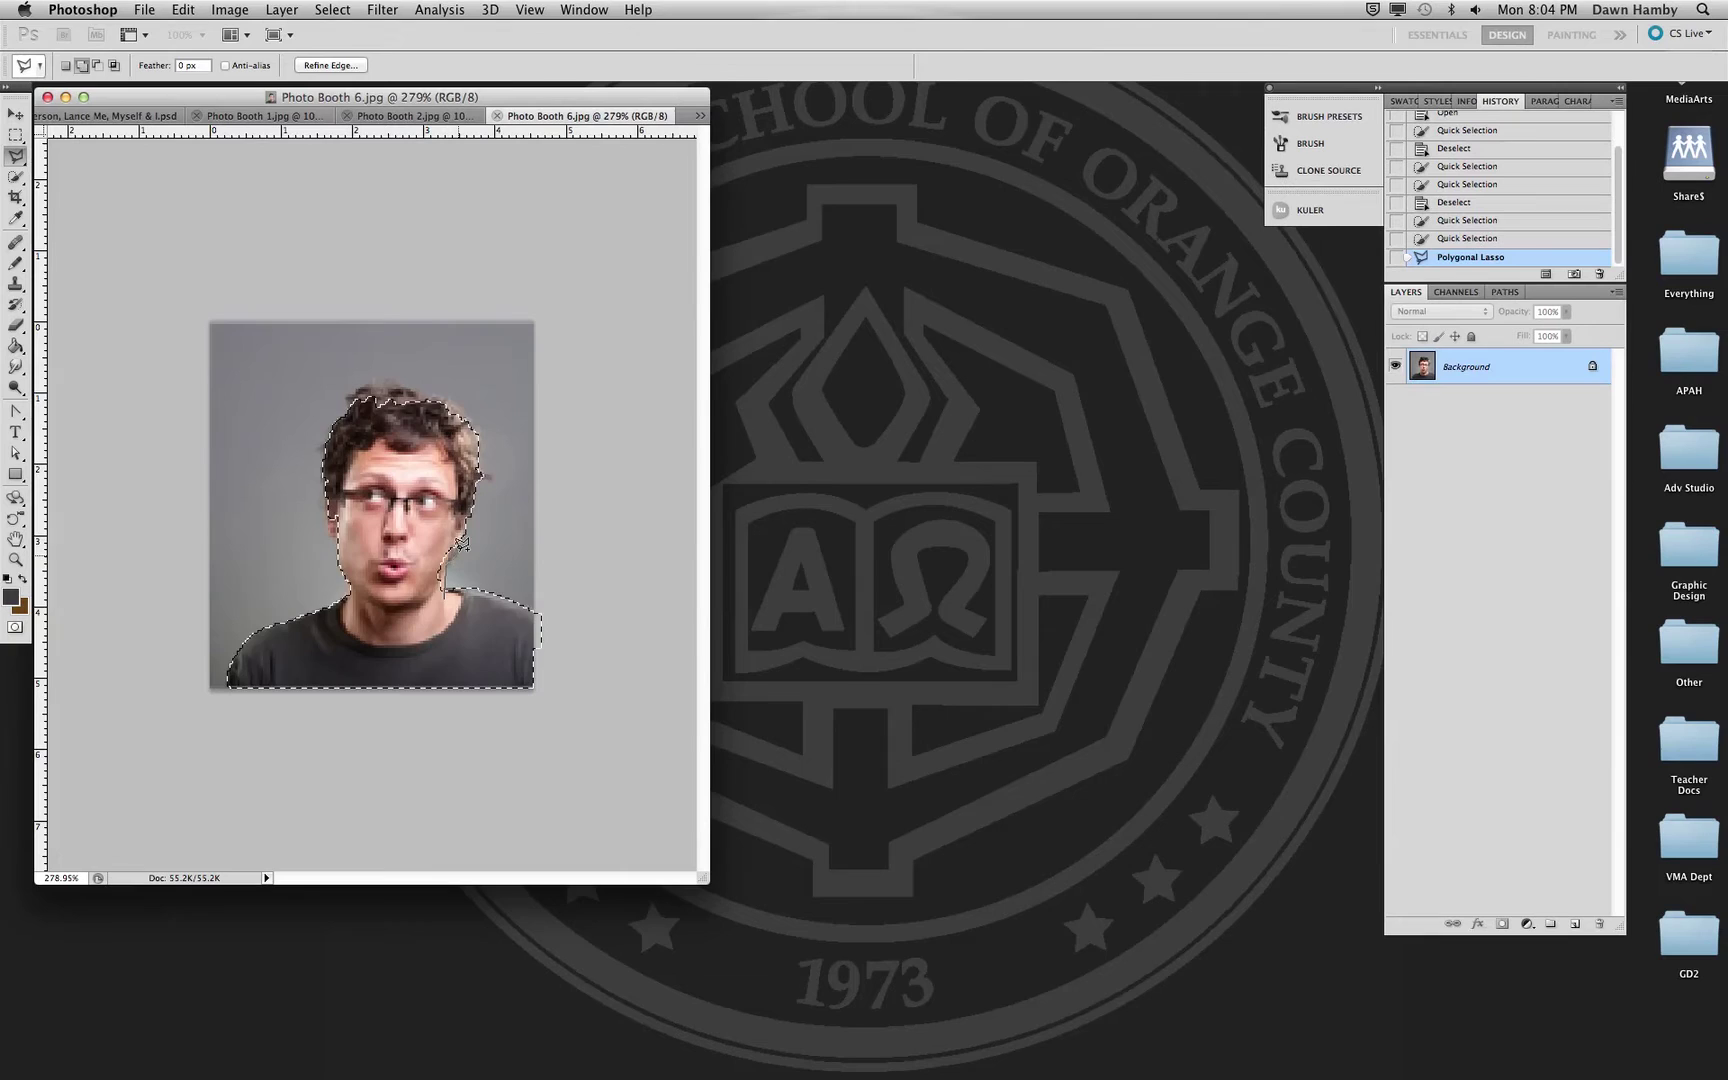
click(454, 531)
click(448, 591)
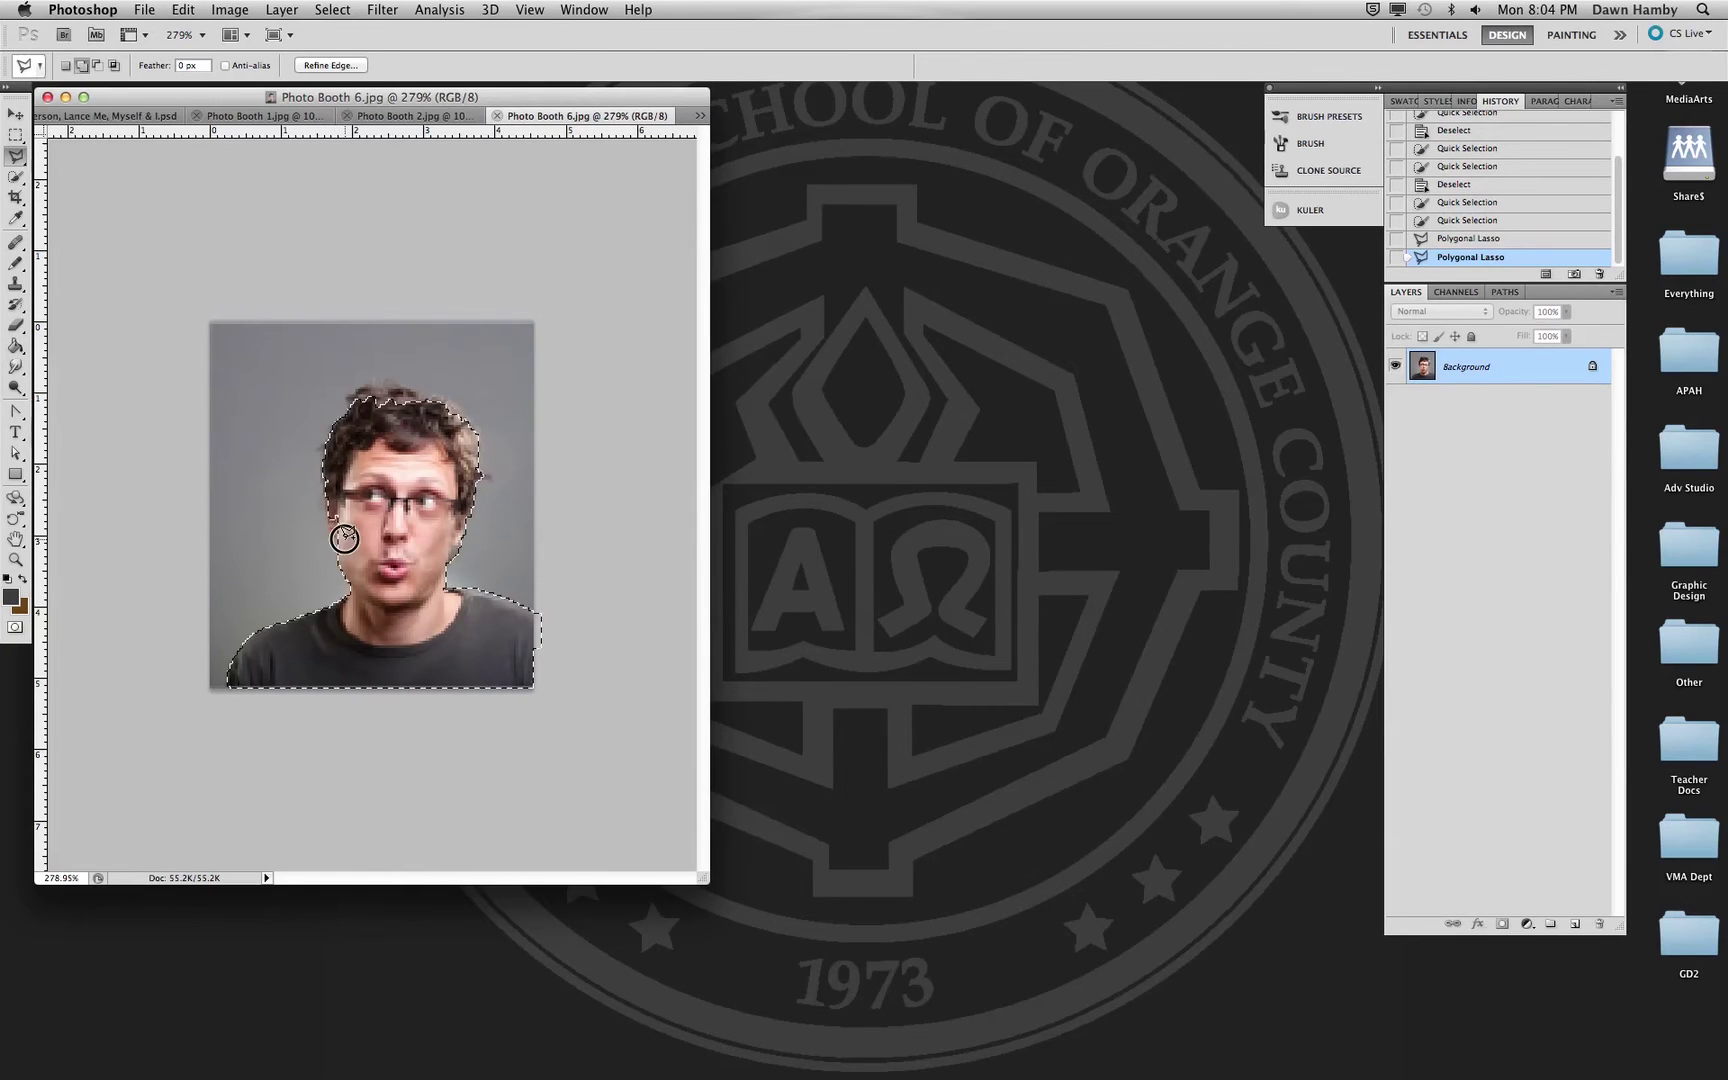
- Add the left temple and top-of-hair areas to the selection, then copy the figure
shift+click(329, 531)
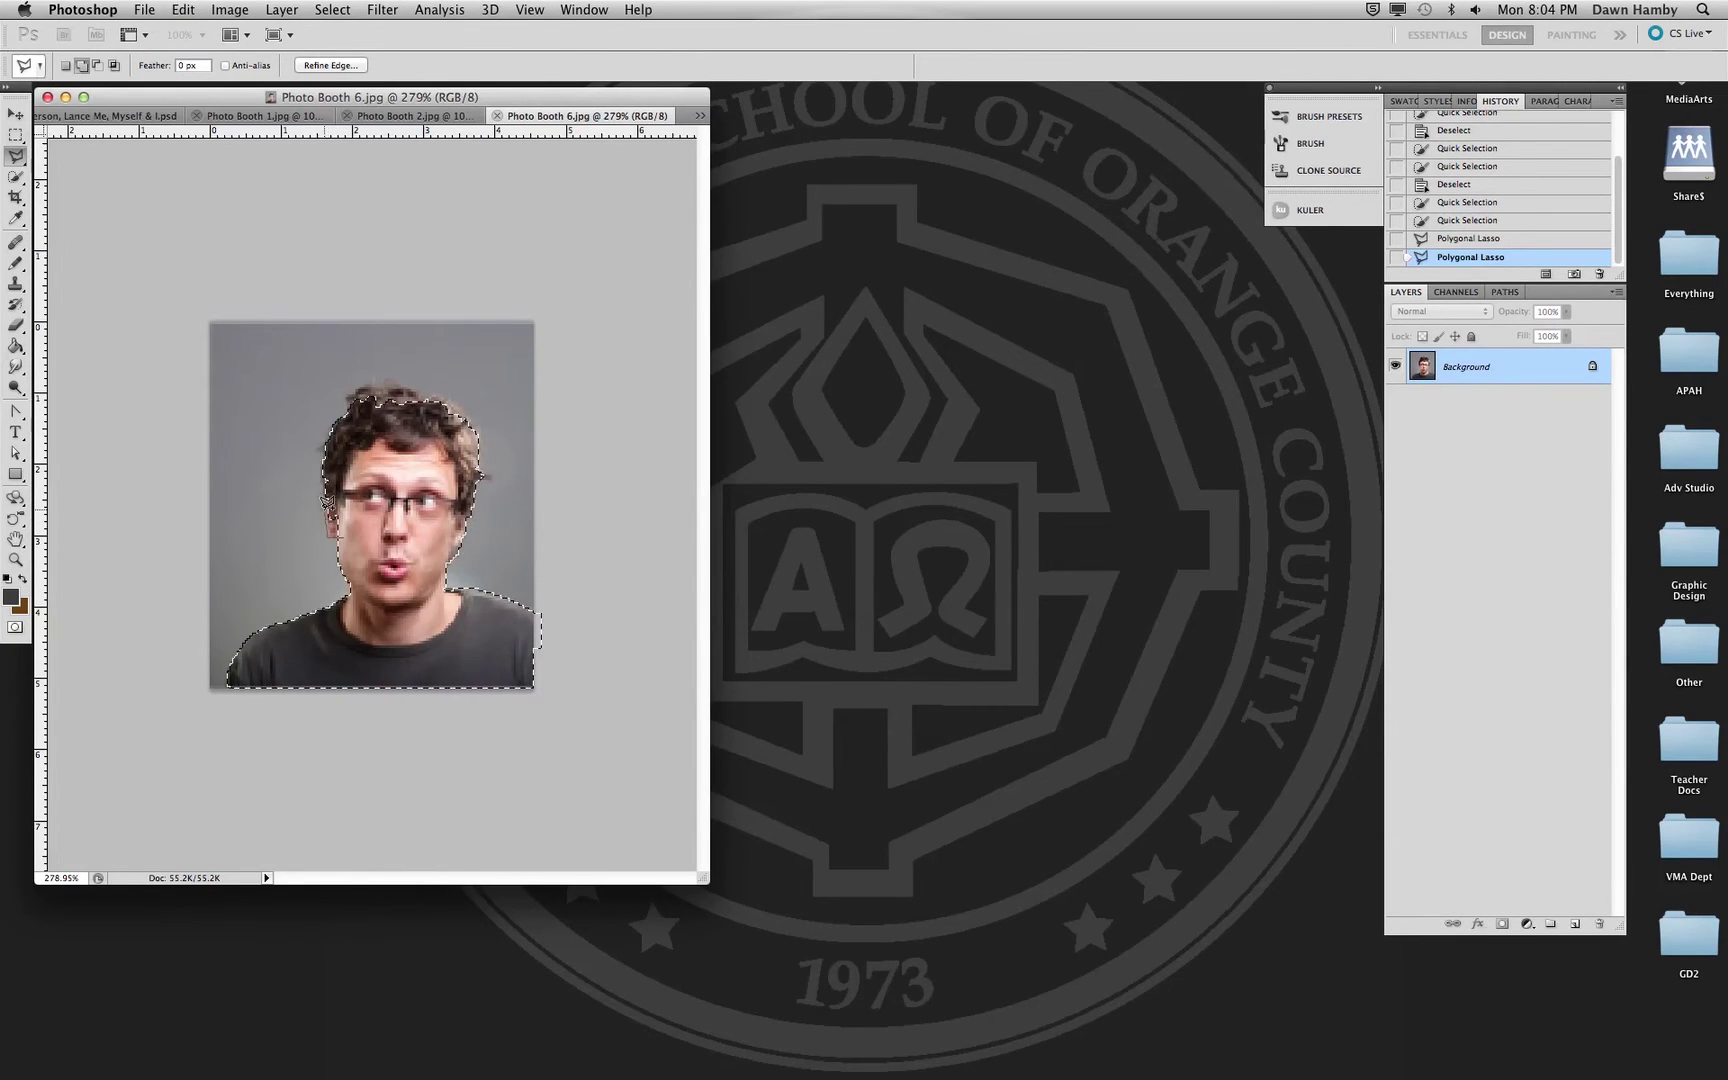
click(335, 489)
click(340, 528)
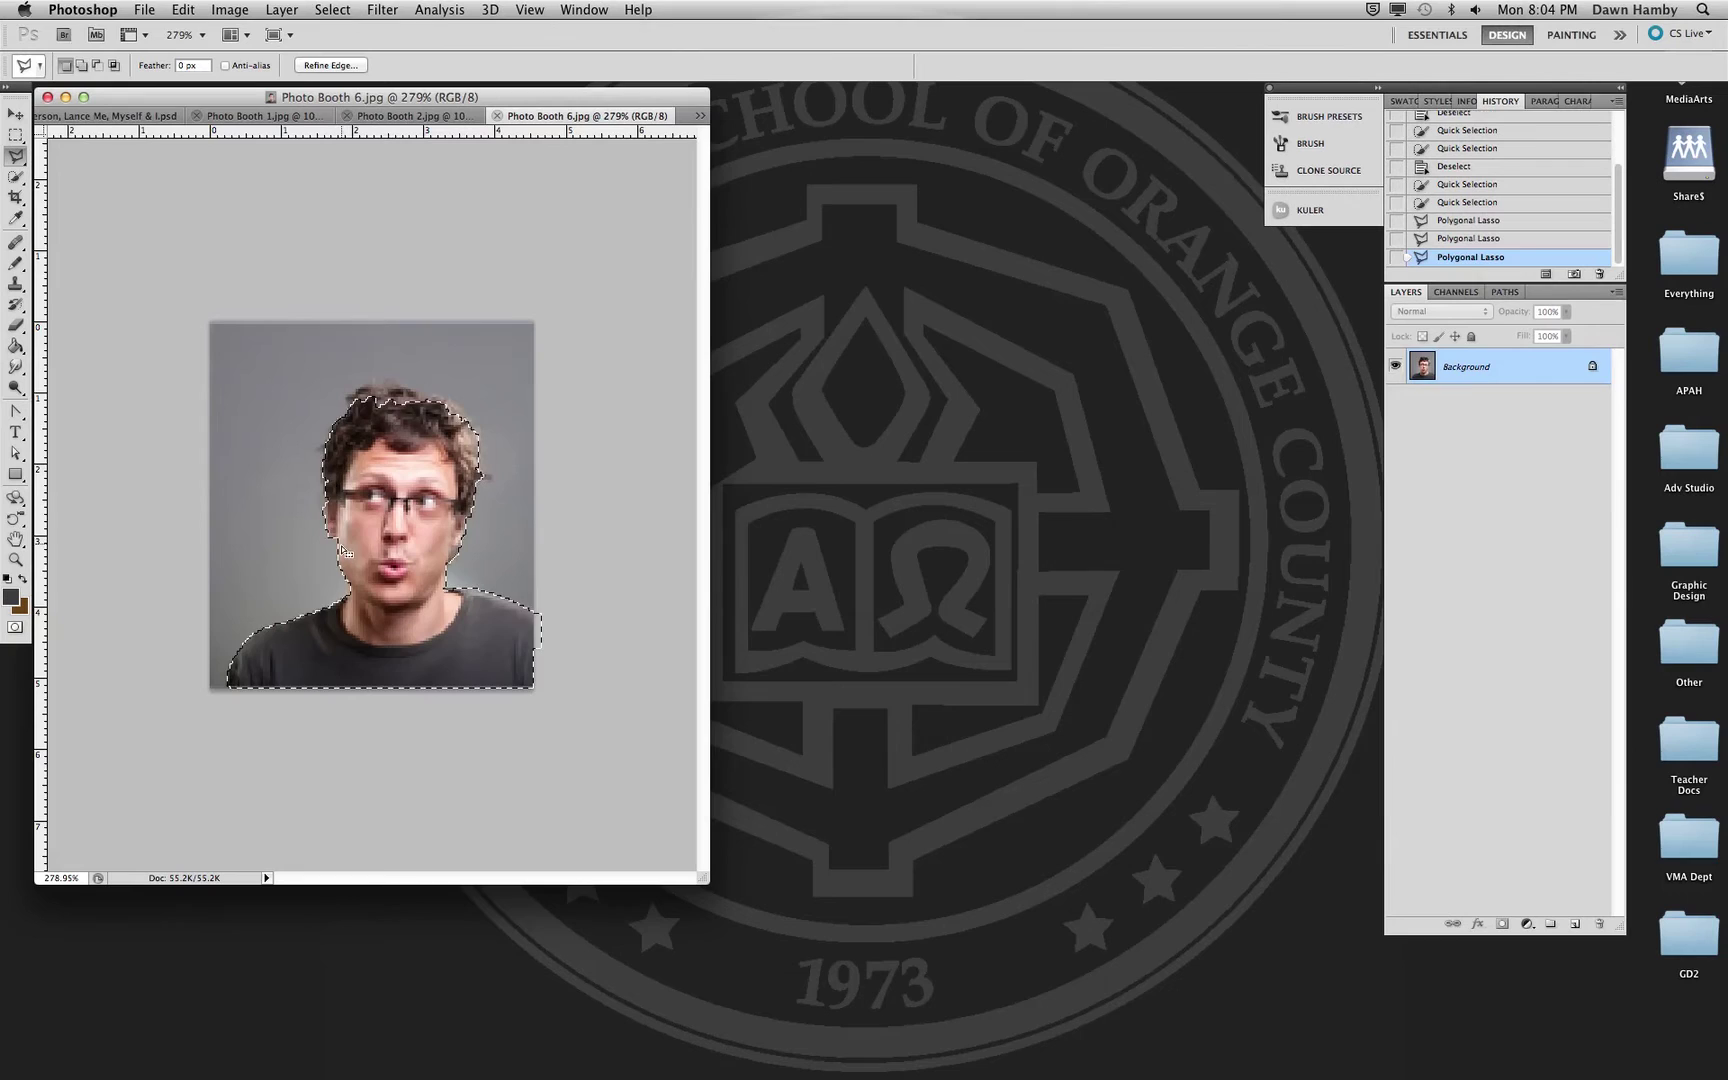
shift+click(355, 402)
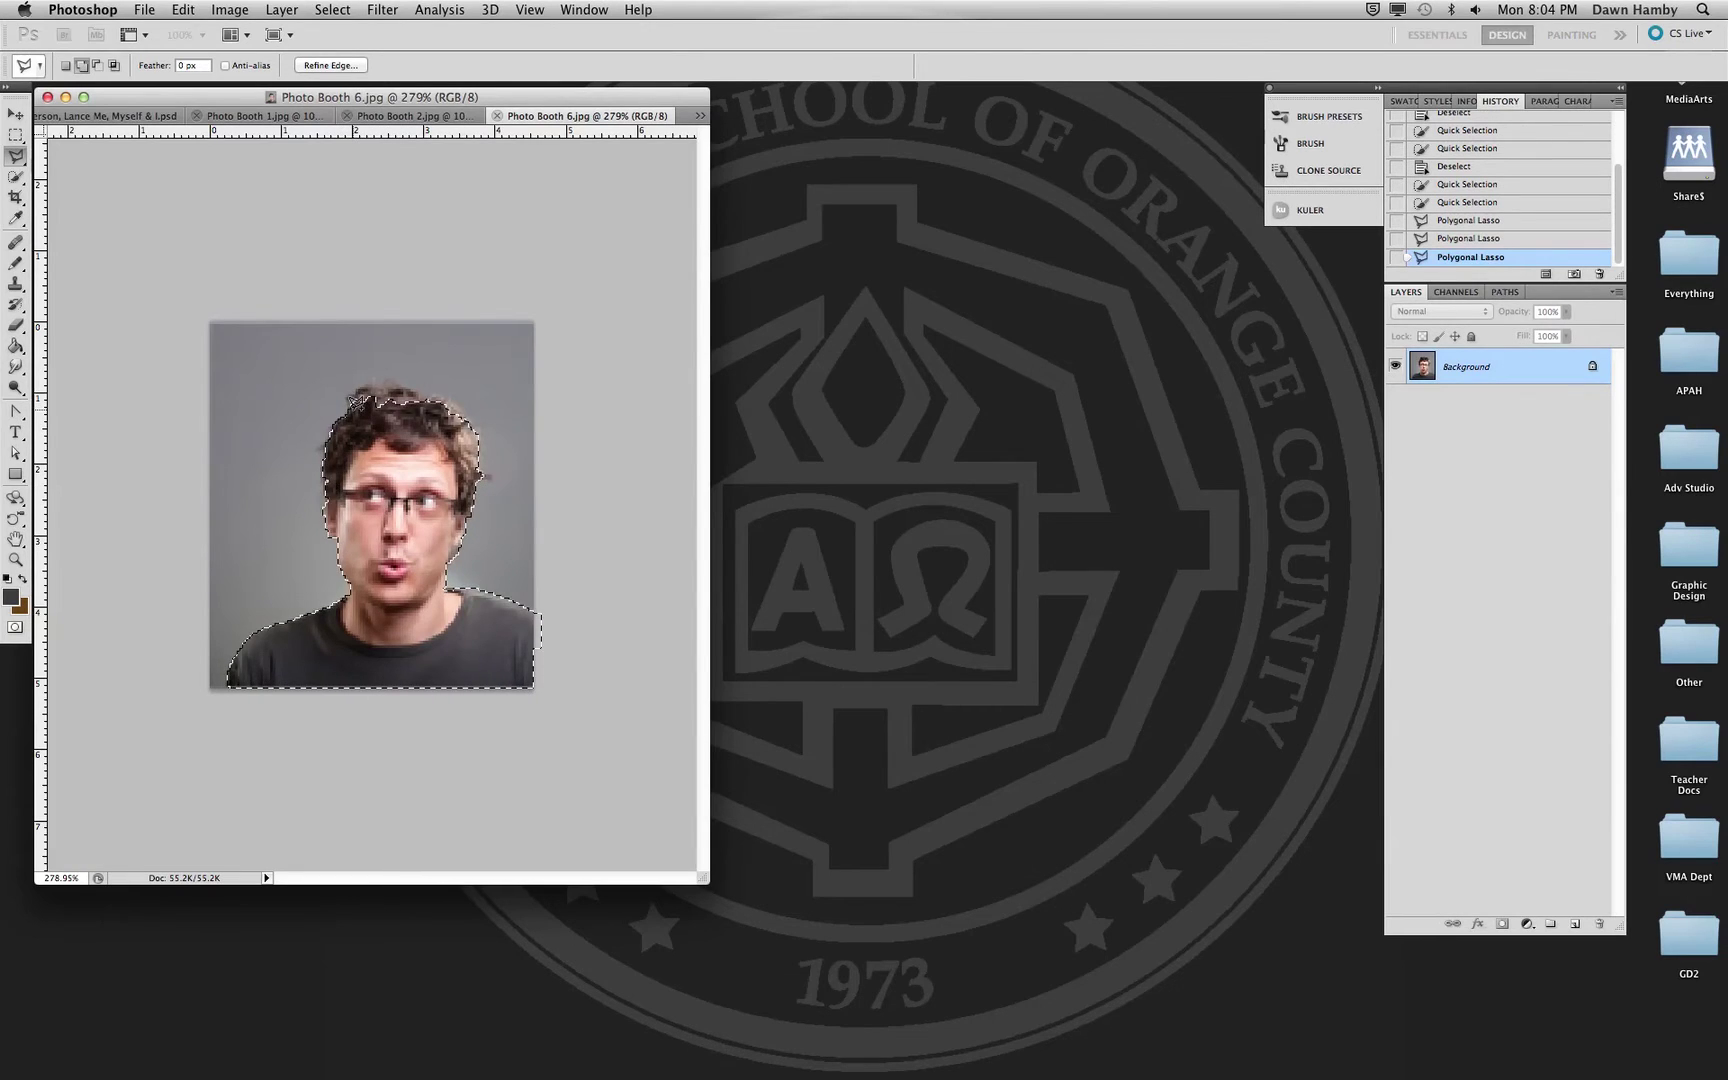
click(441, 383)
click(462, 455)
click(355, 400)
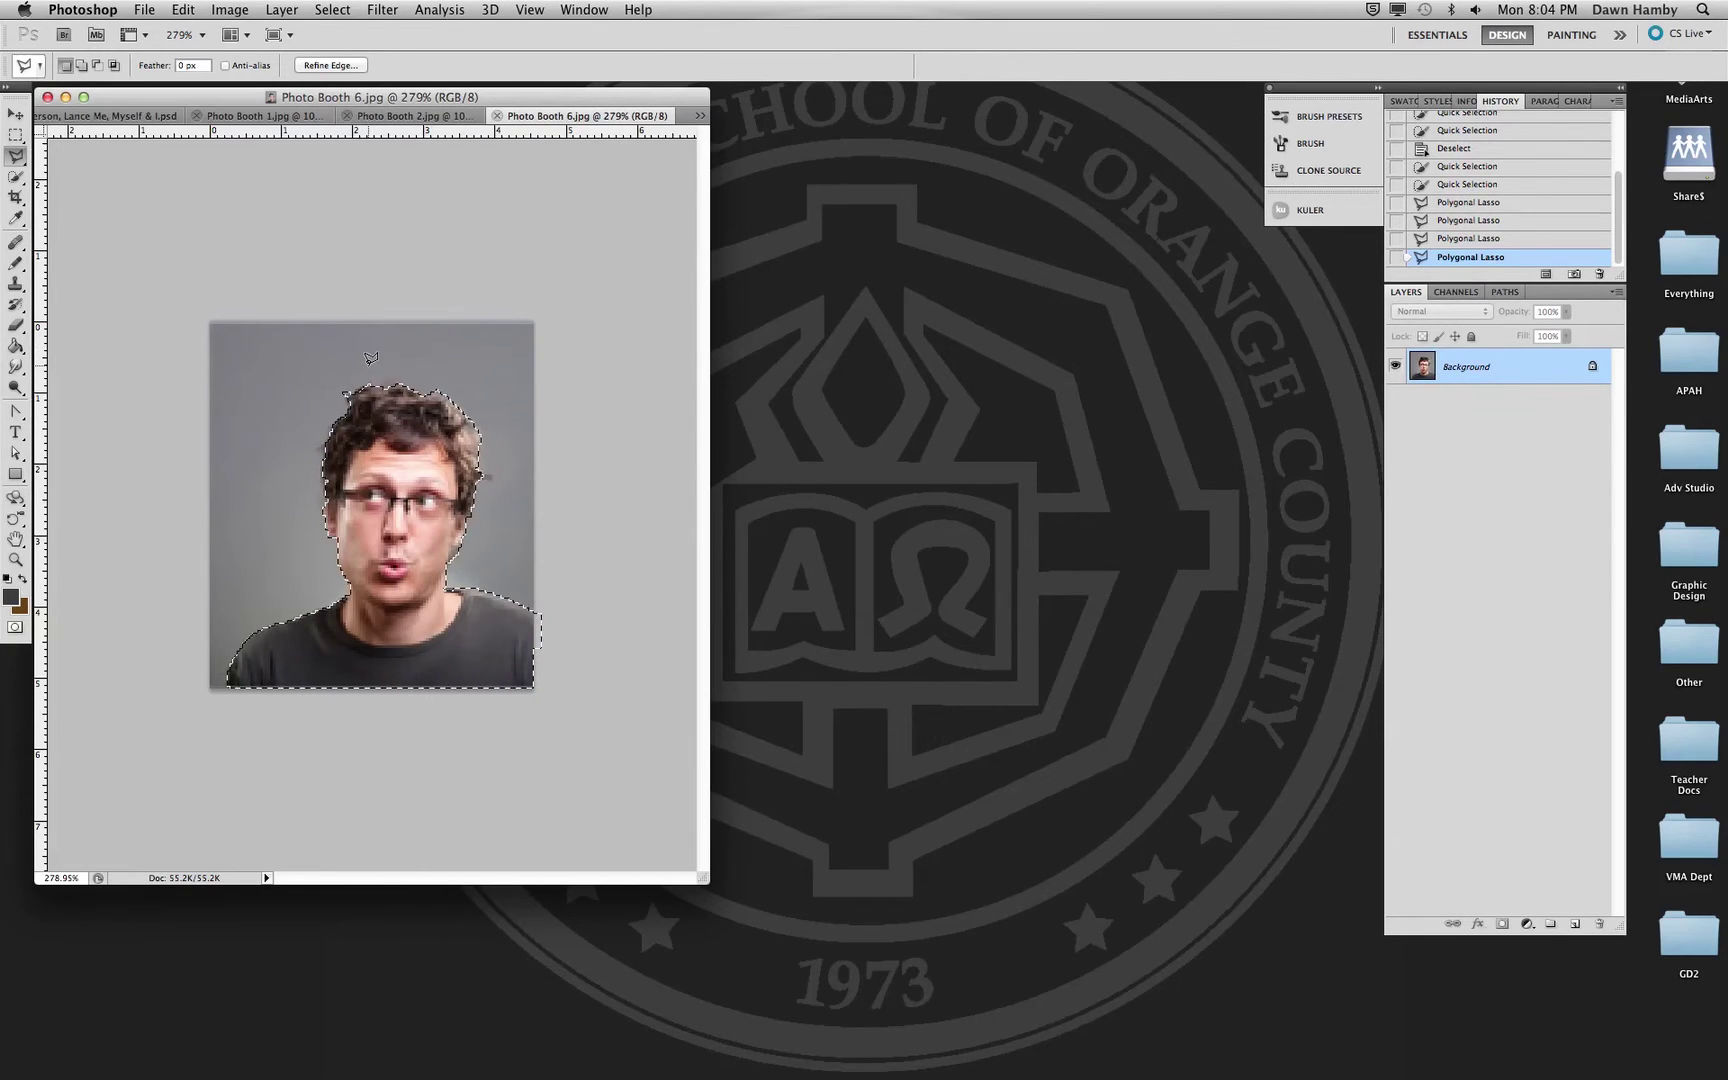
click(185, 12)
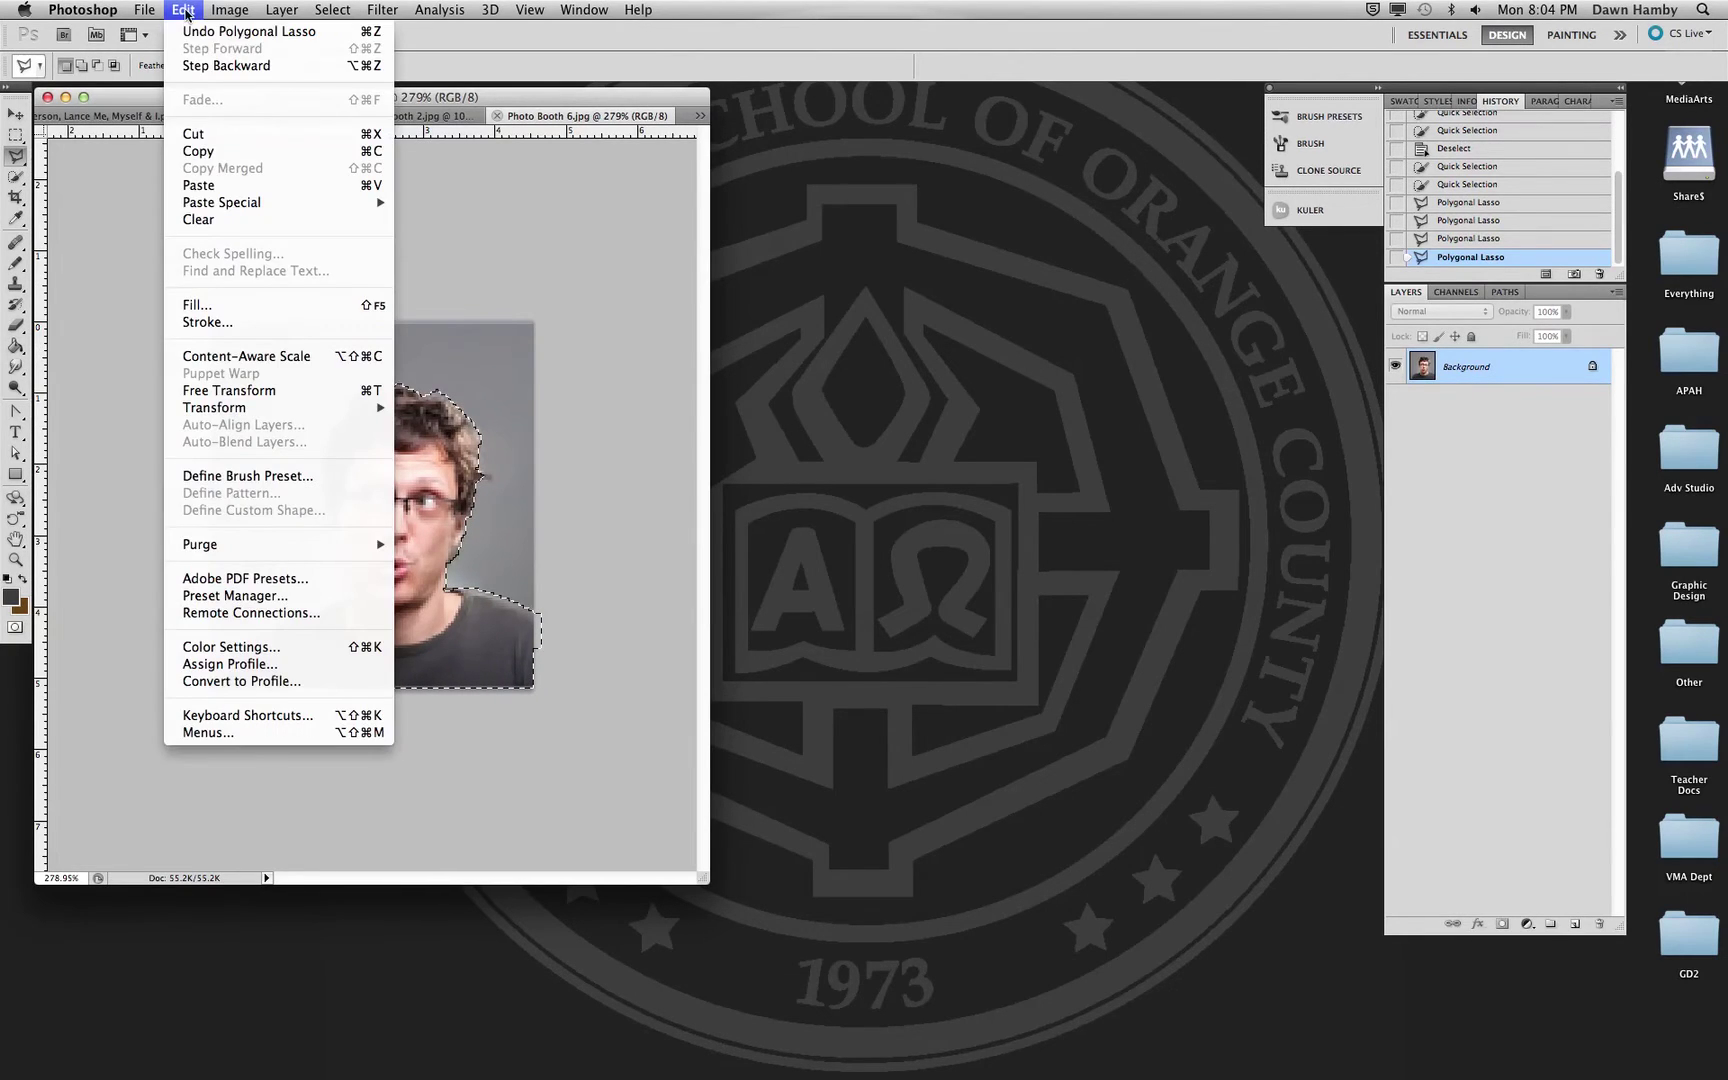
click(377, 158)
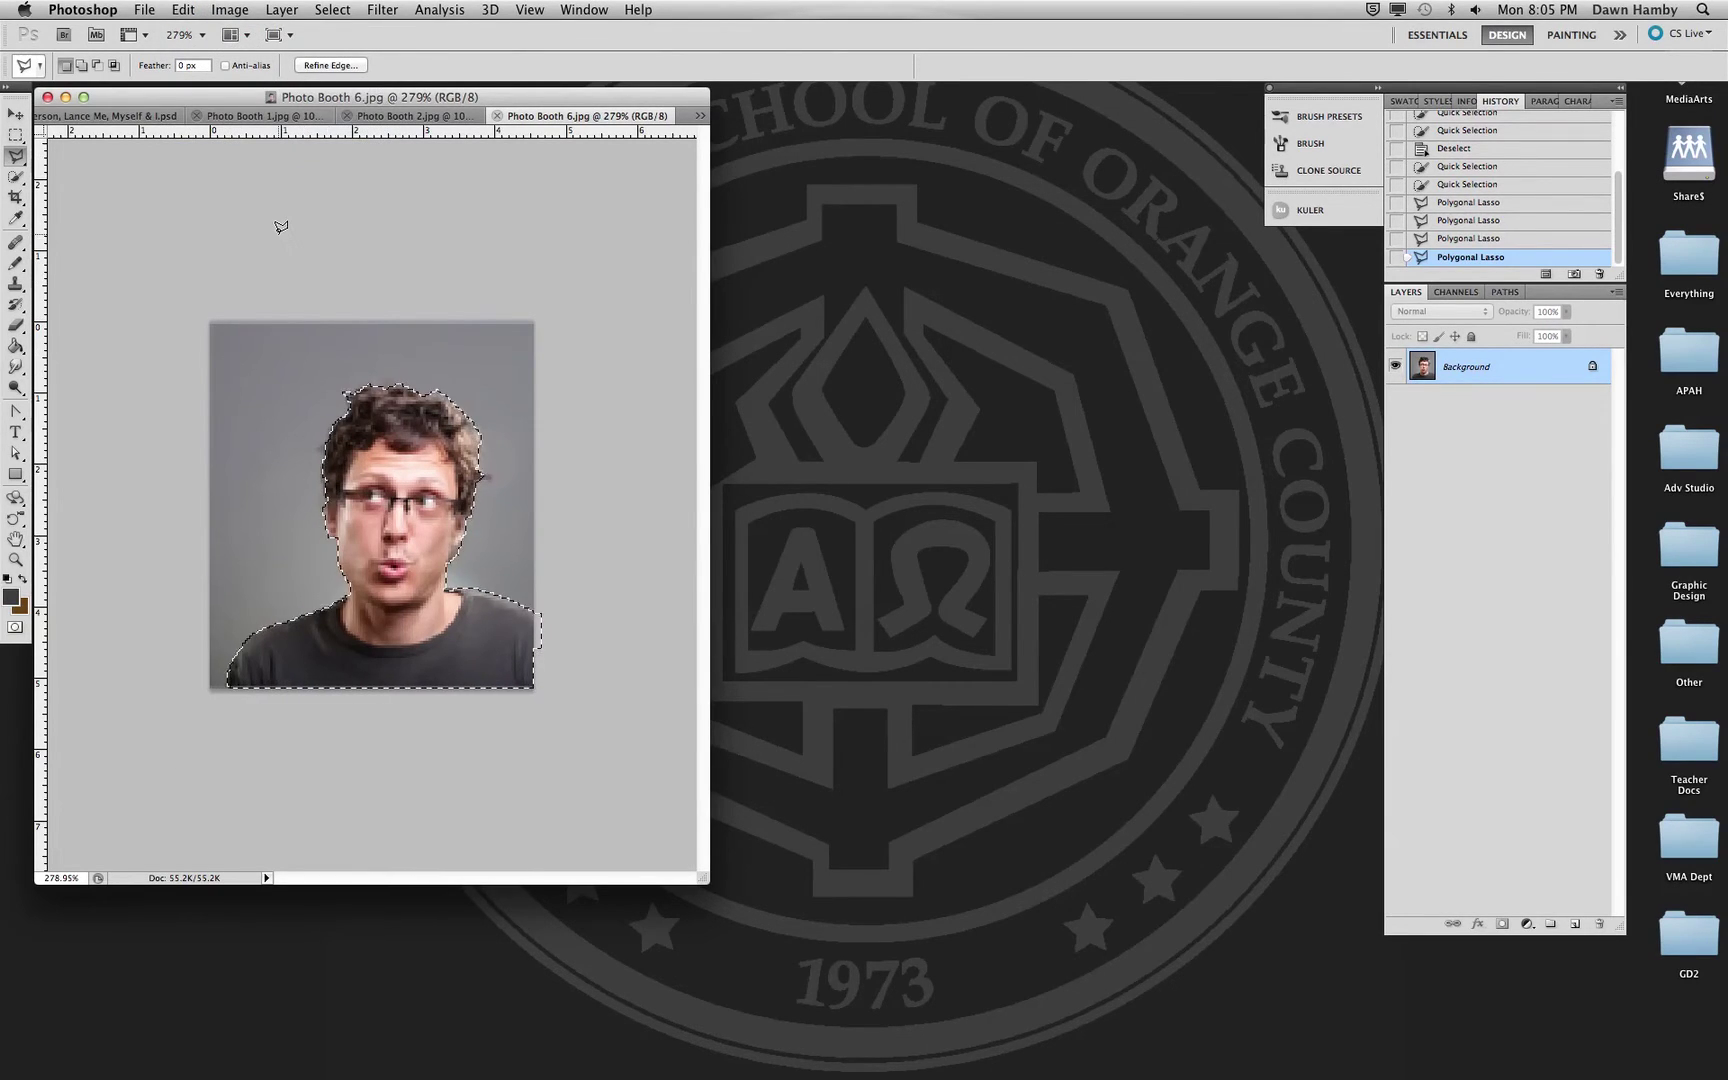
- Start a new document set to 8 × 10 inches, 200 ppi resolution, CMYK Color
click(142, 10)
click(162, 31)
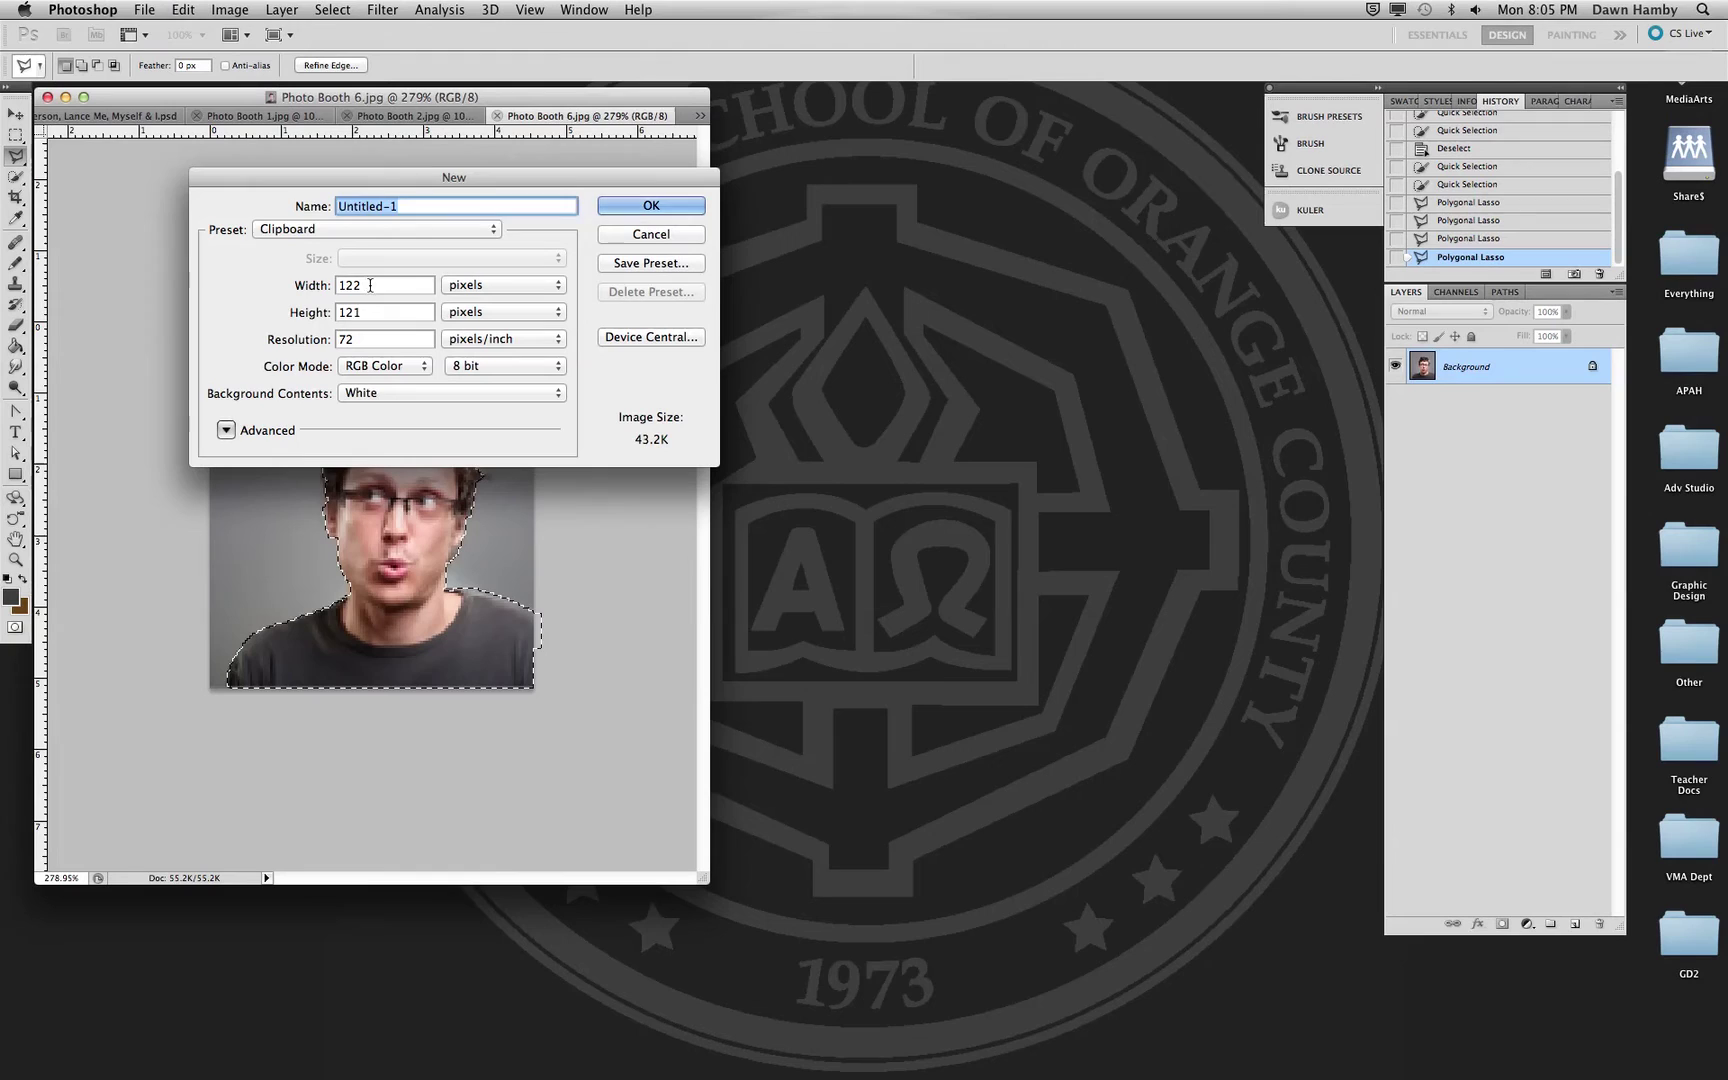
key(Tab)
text(8)
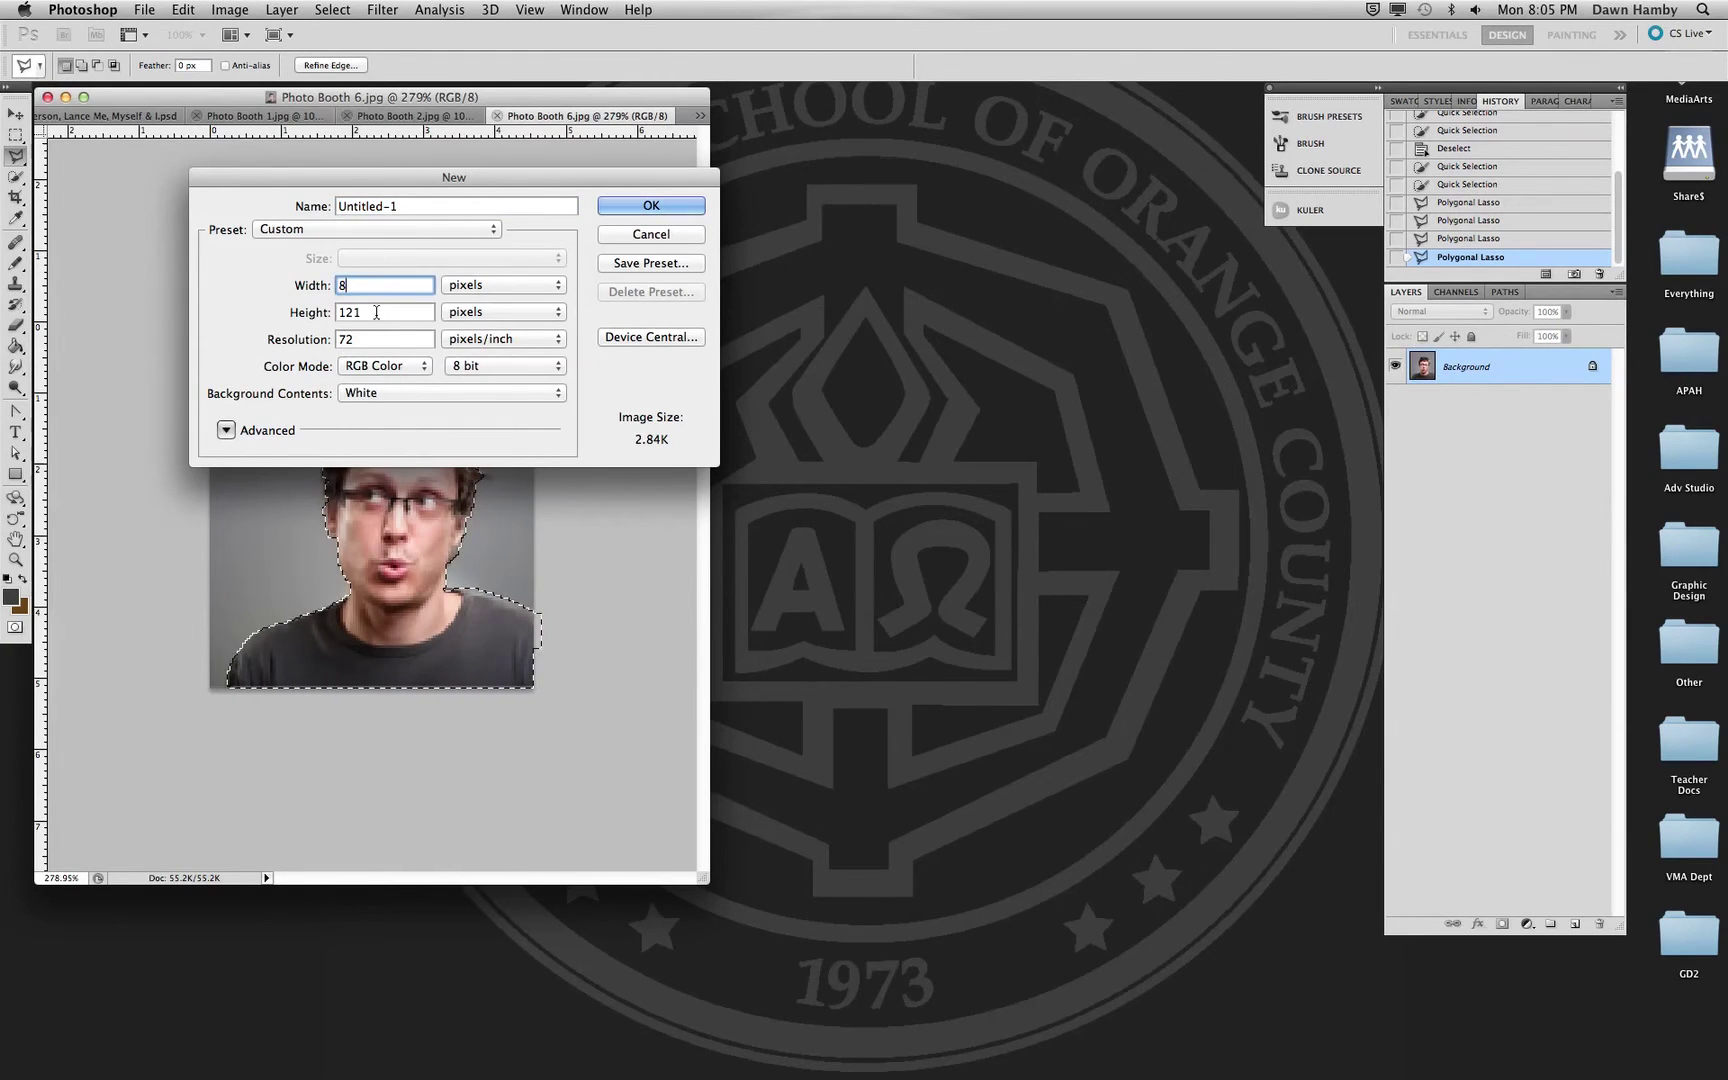
key(Tab)
text(10)
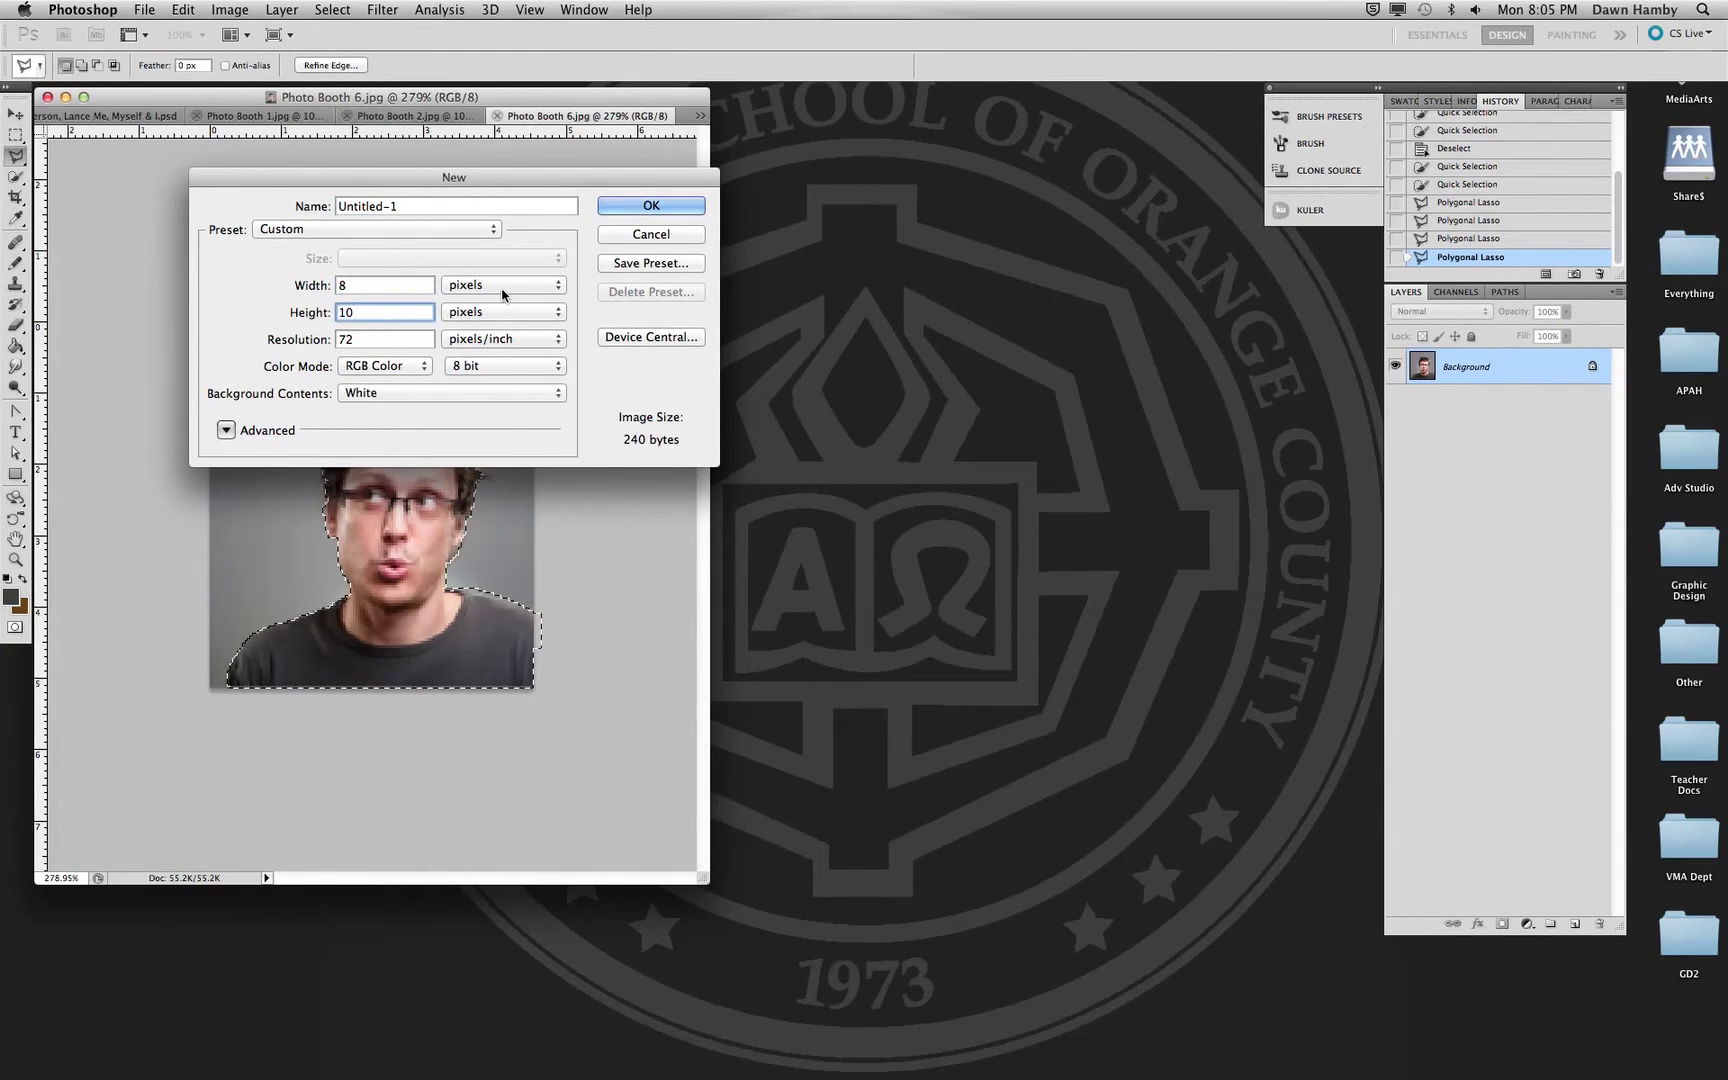
click(501, 292)
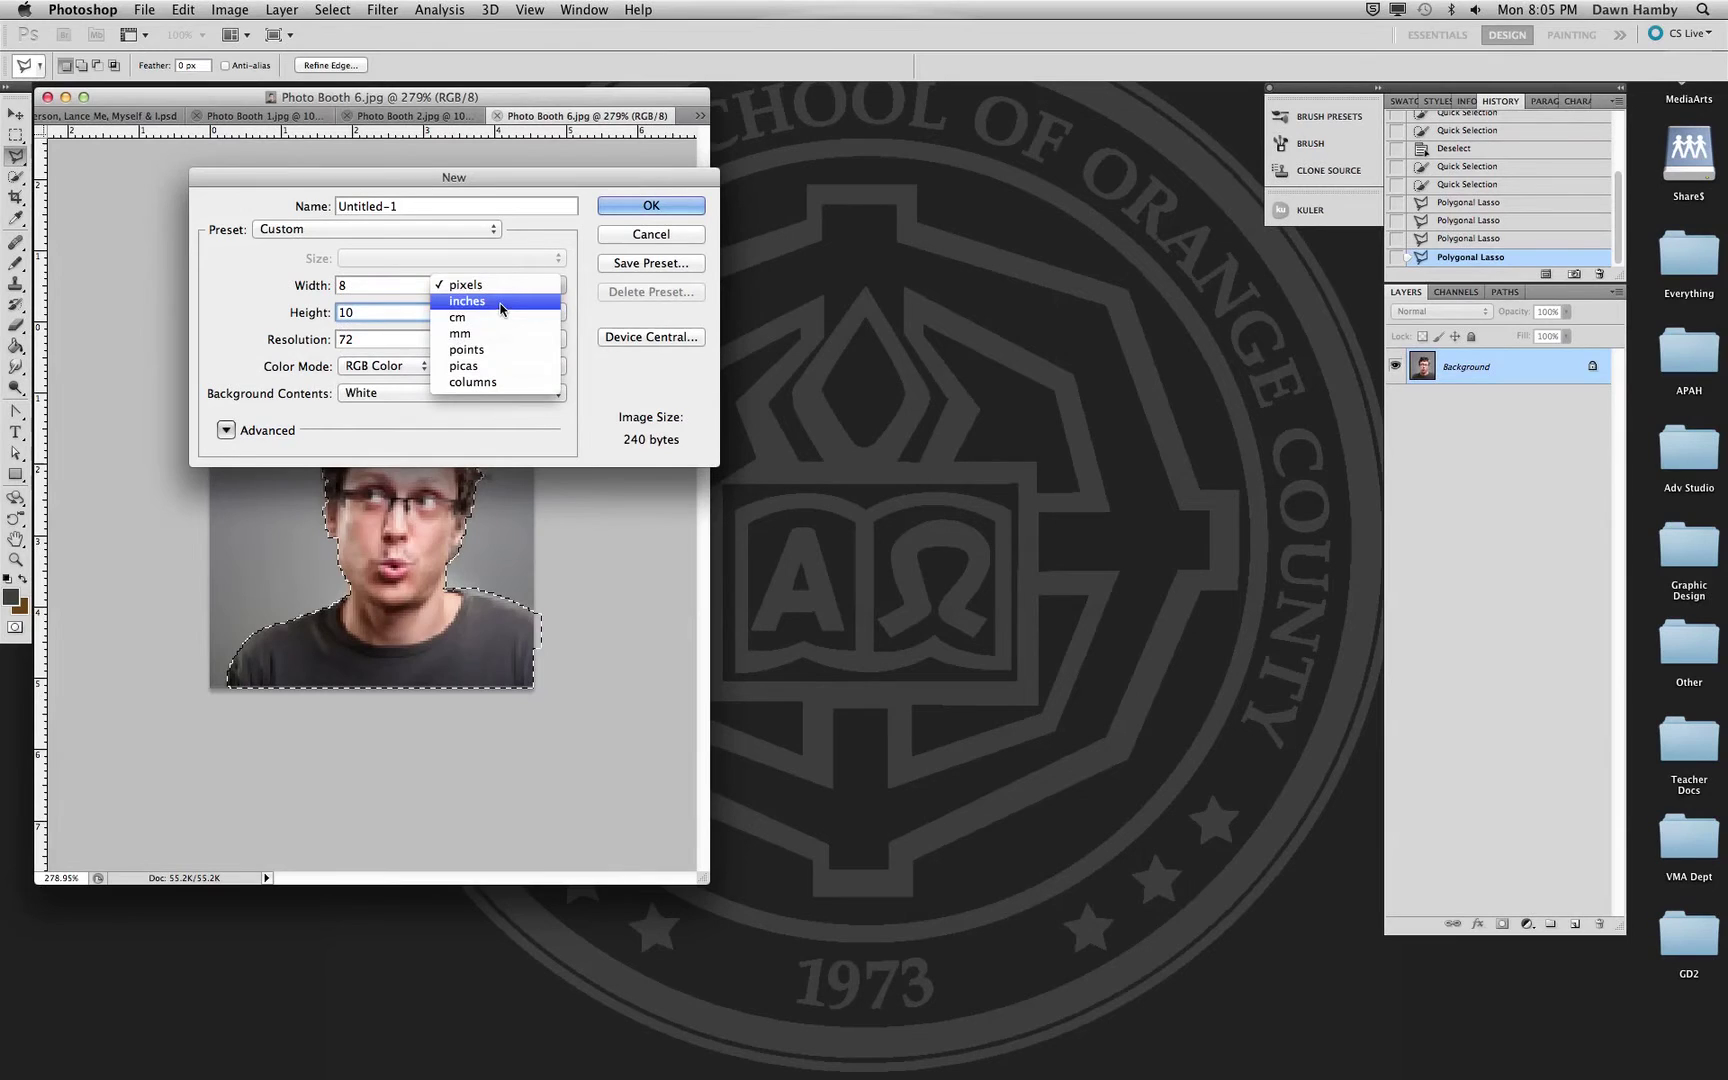
click(501, 301)
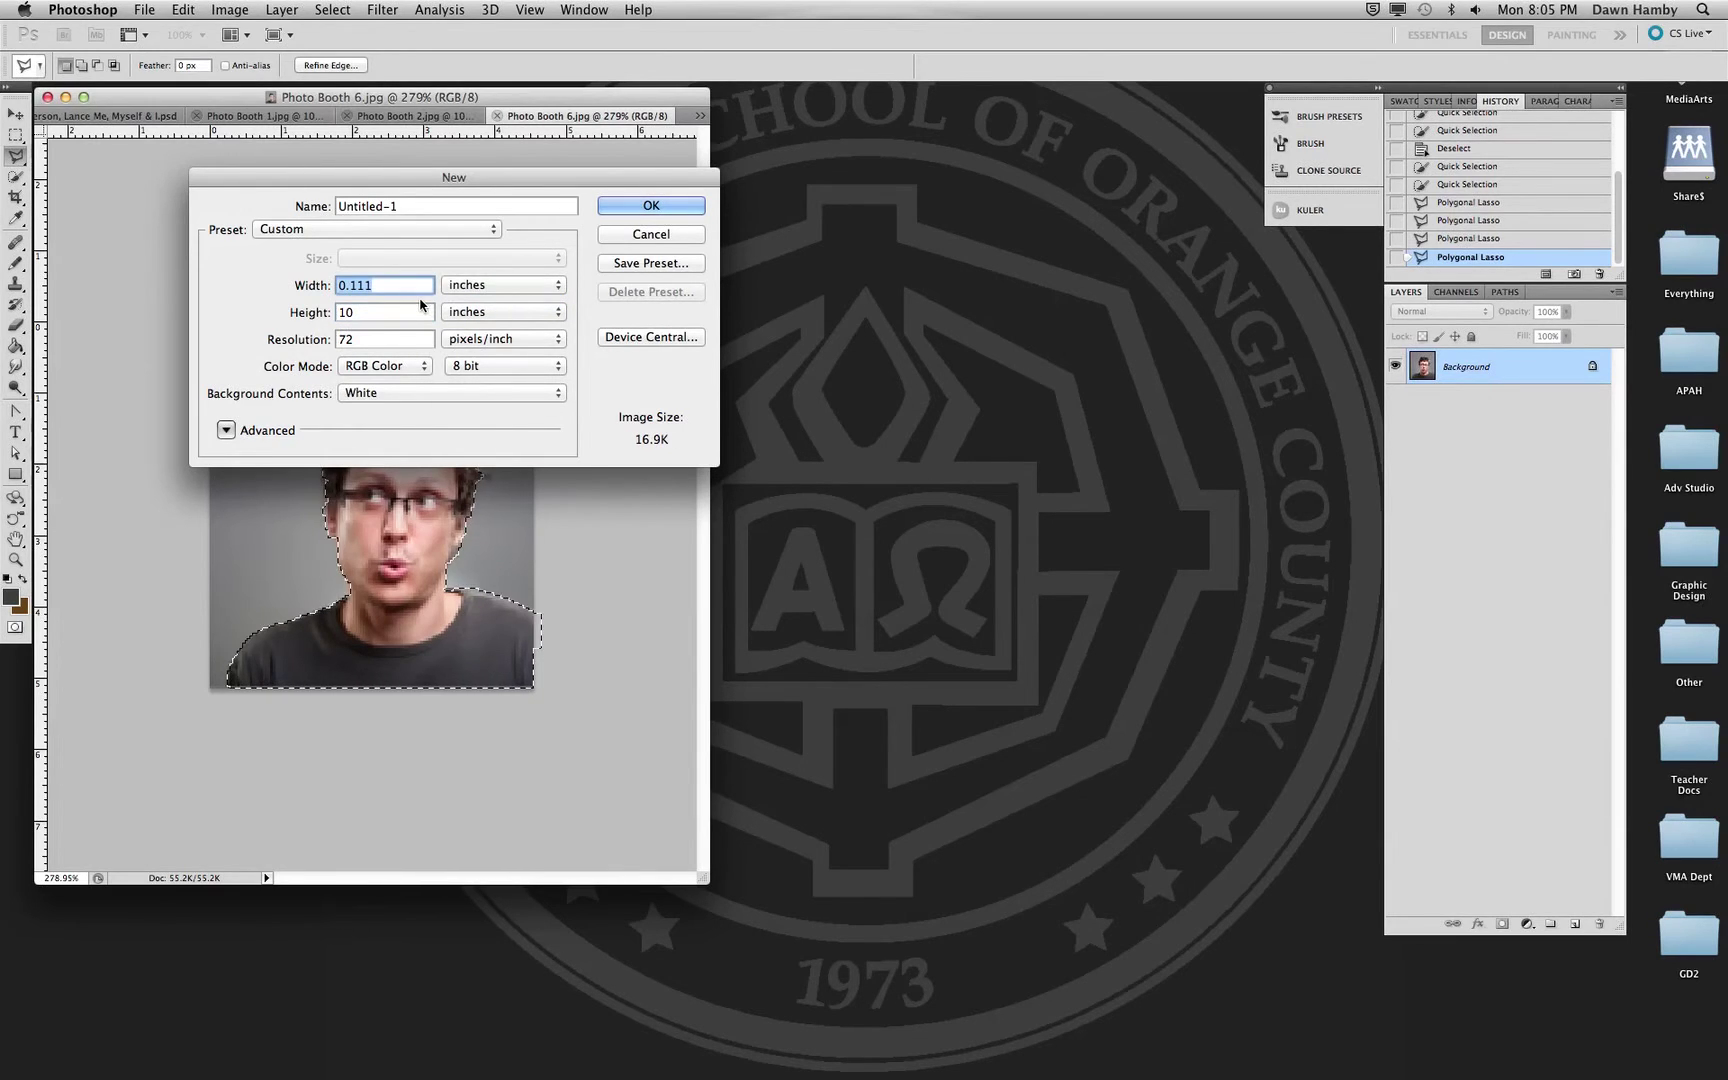
text(8)
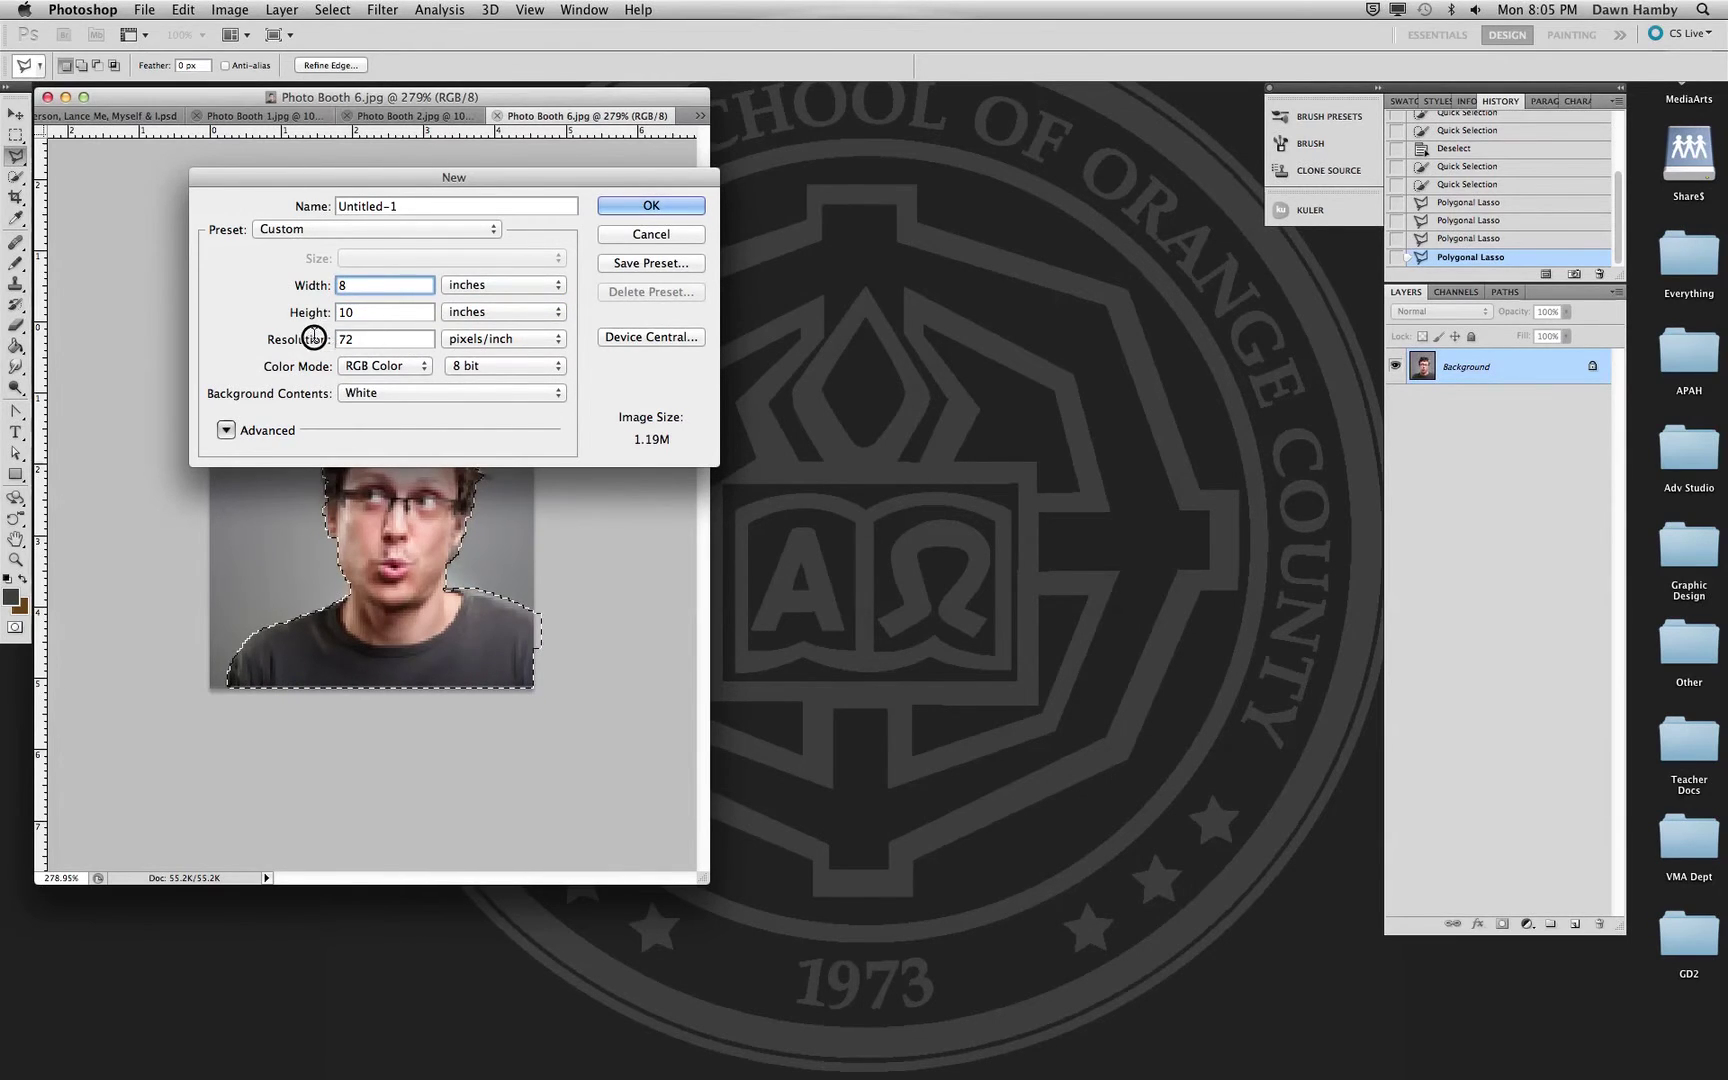
key(Tab)
key(Tab)
text(200)
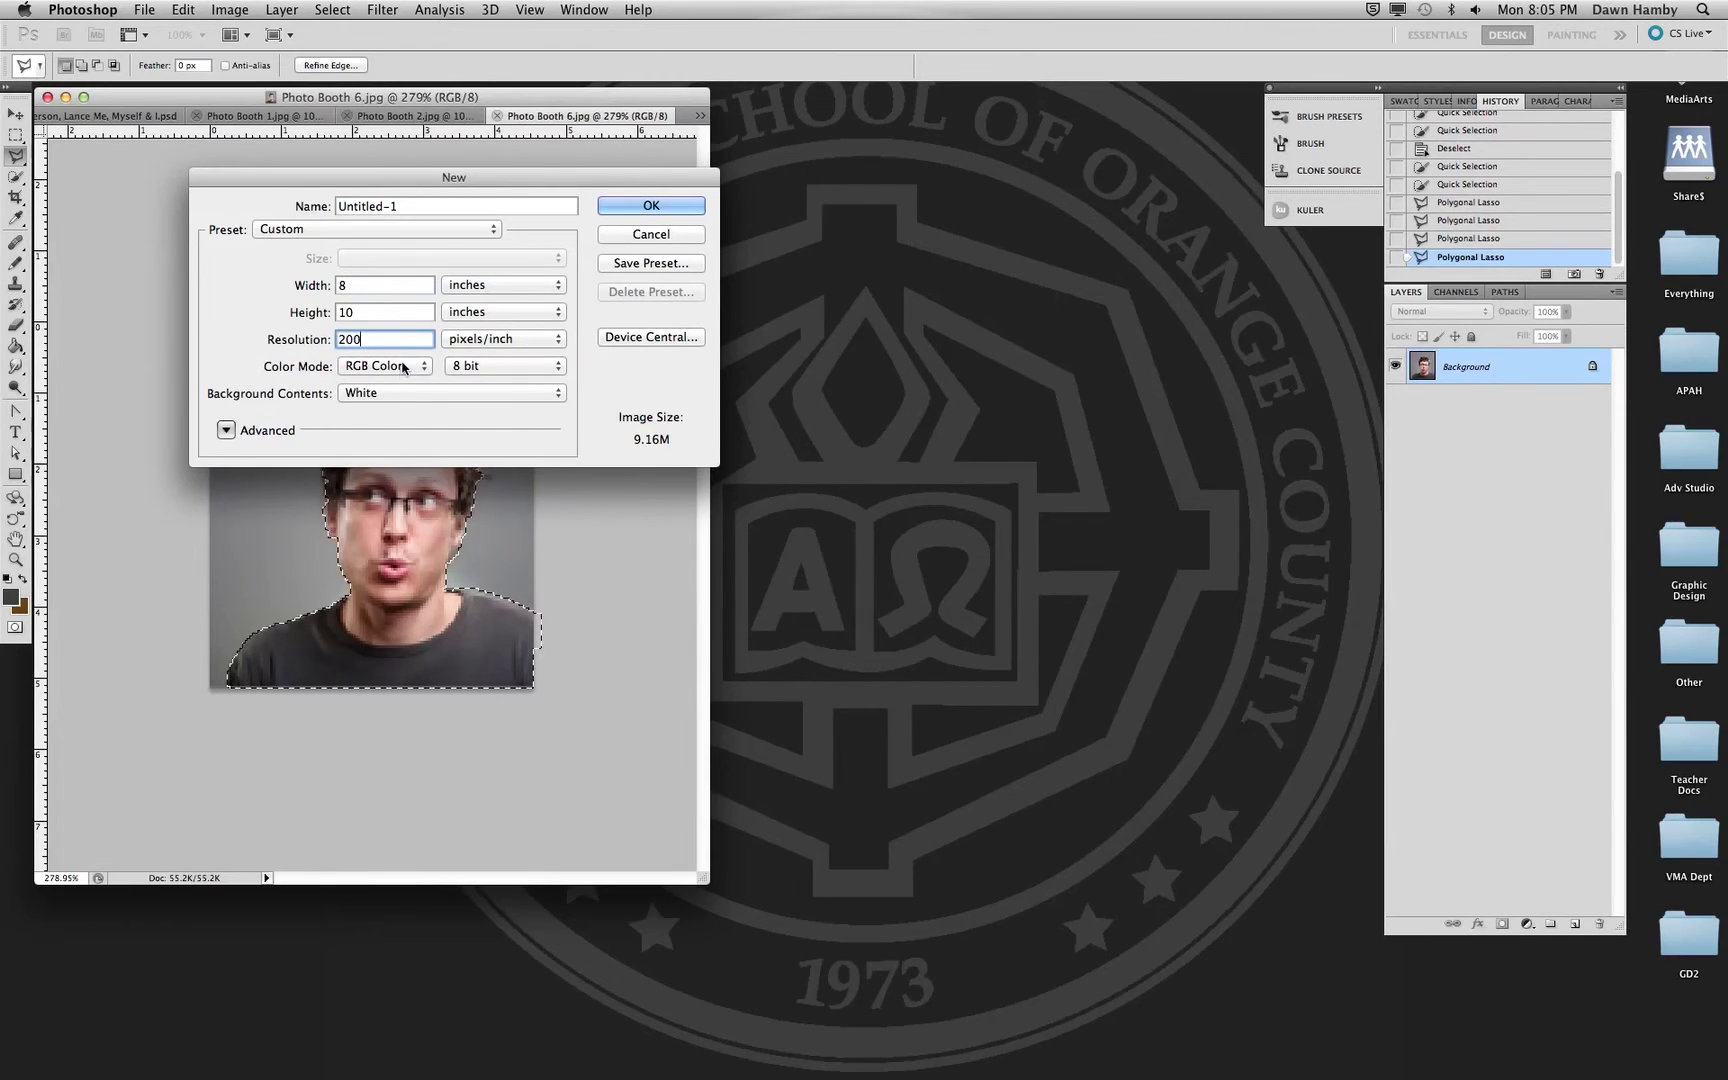
click(405, 369)
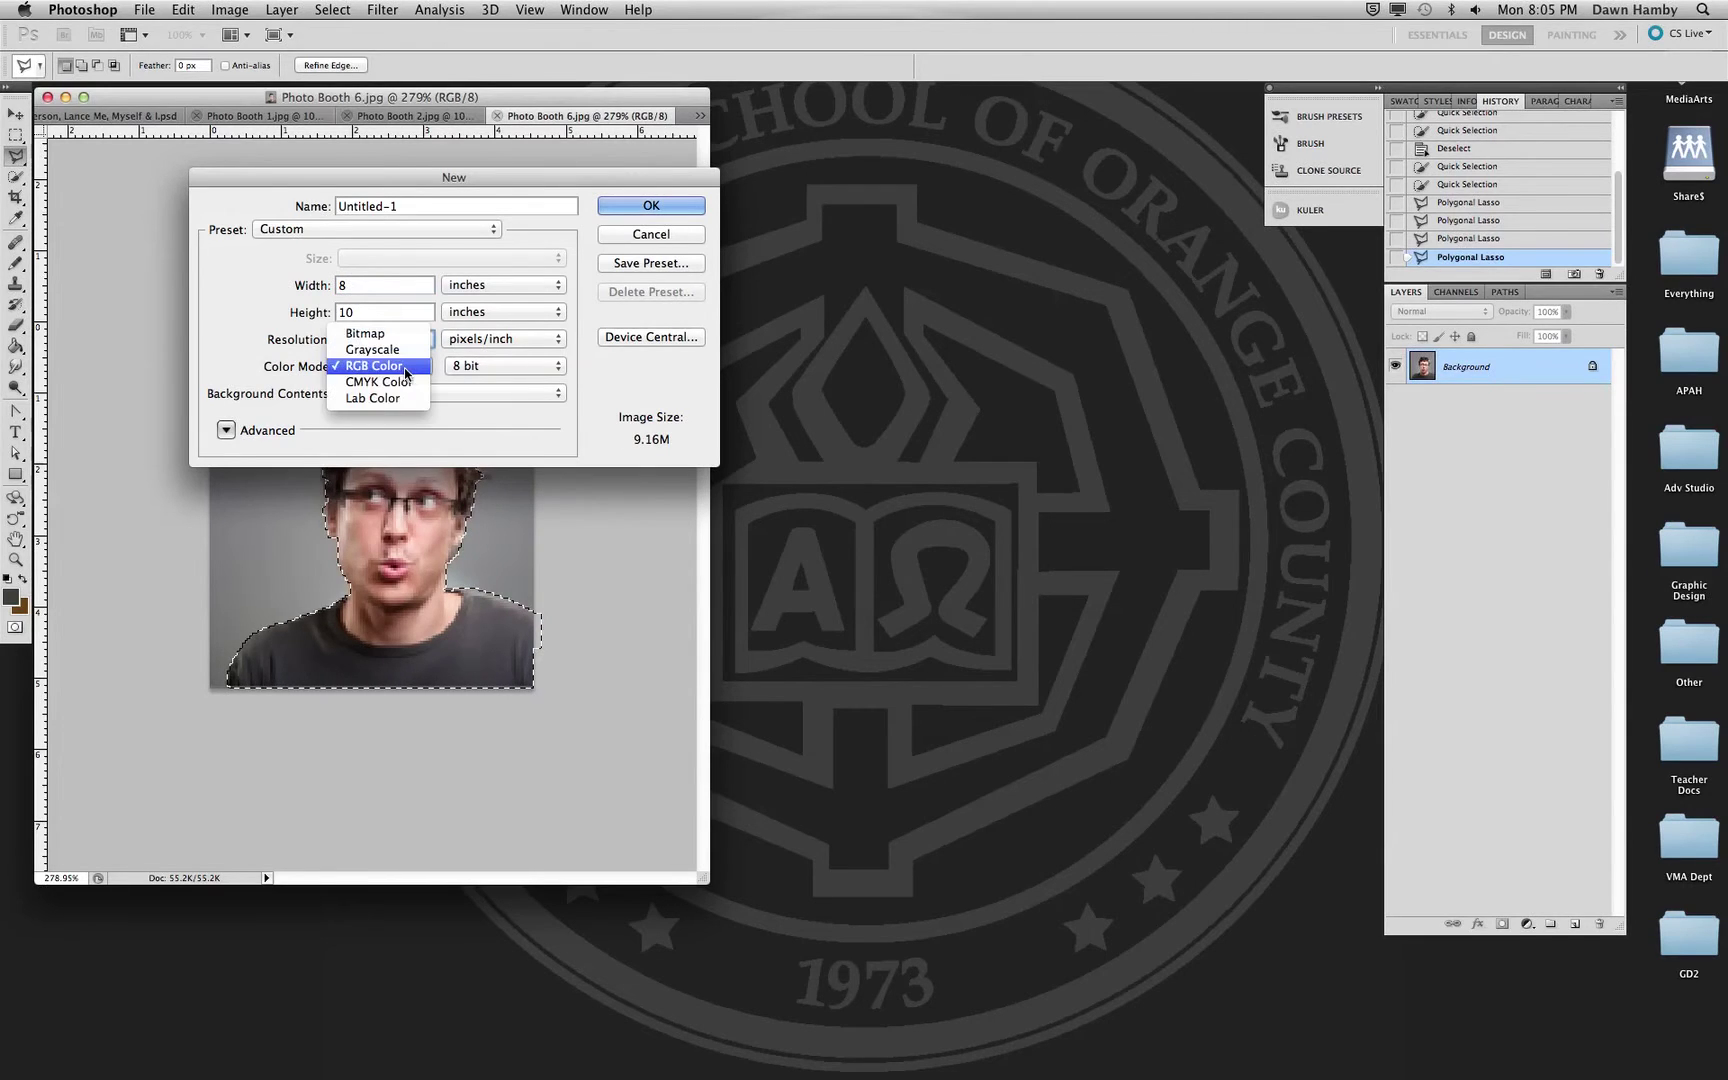
click(355, 383)
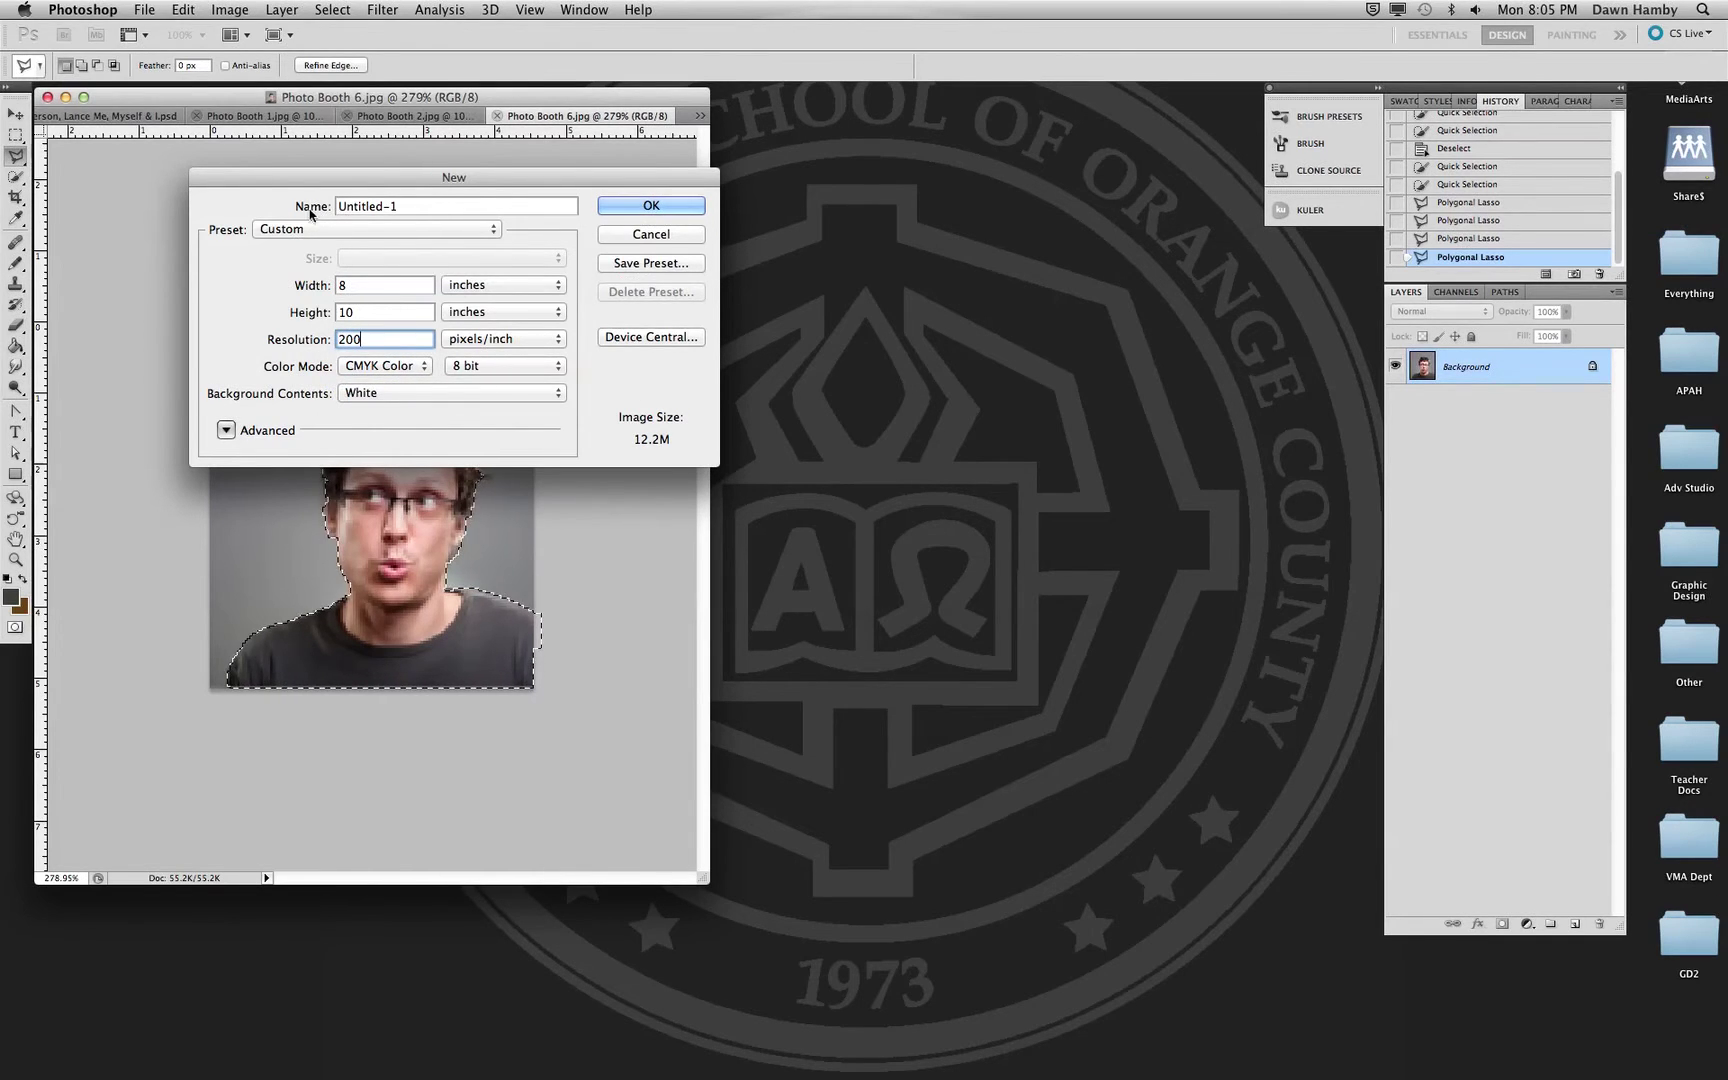
- Name the document 'Last, First 1.5 Me, Myself & I' and create it
drag(420, 205, 333, 210)
text(Last, First)
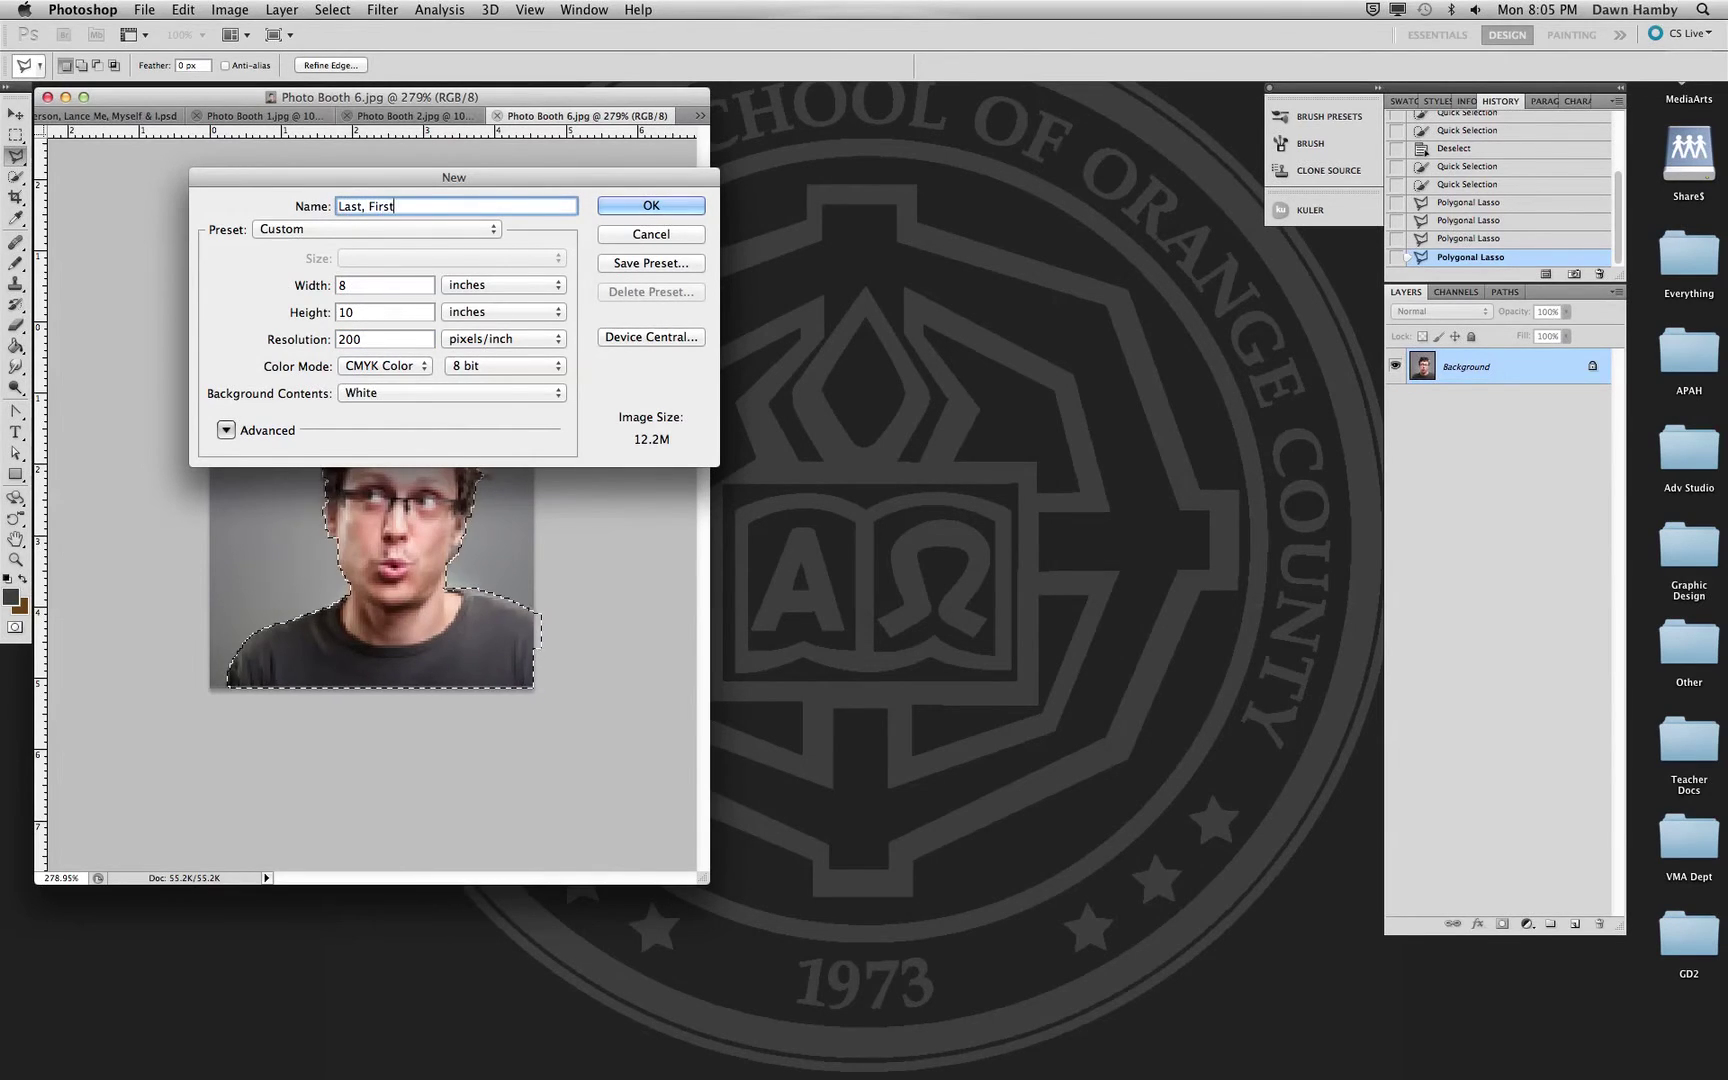
text( 1.4 M)
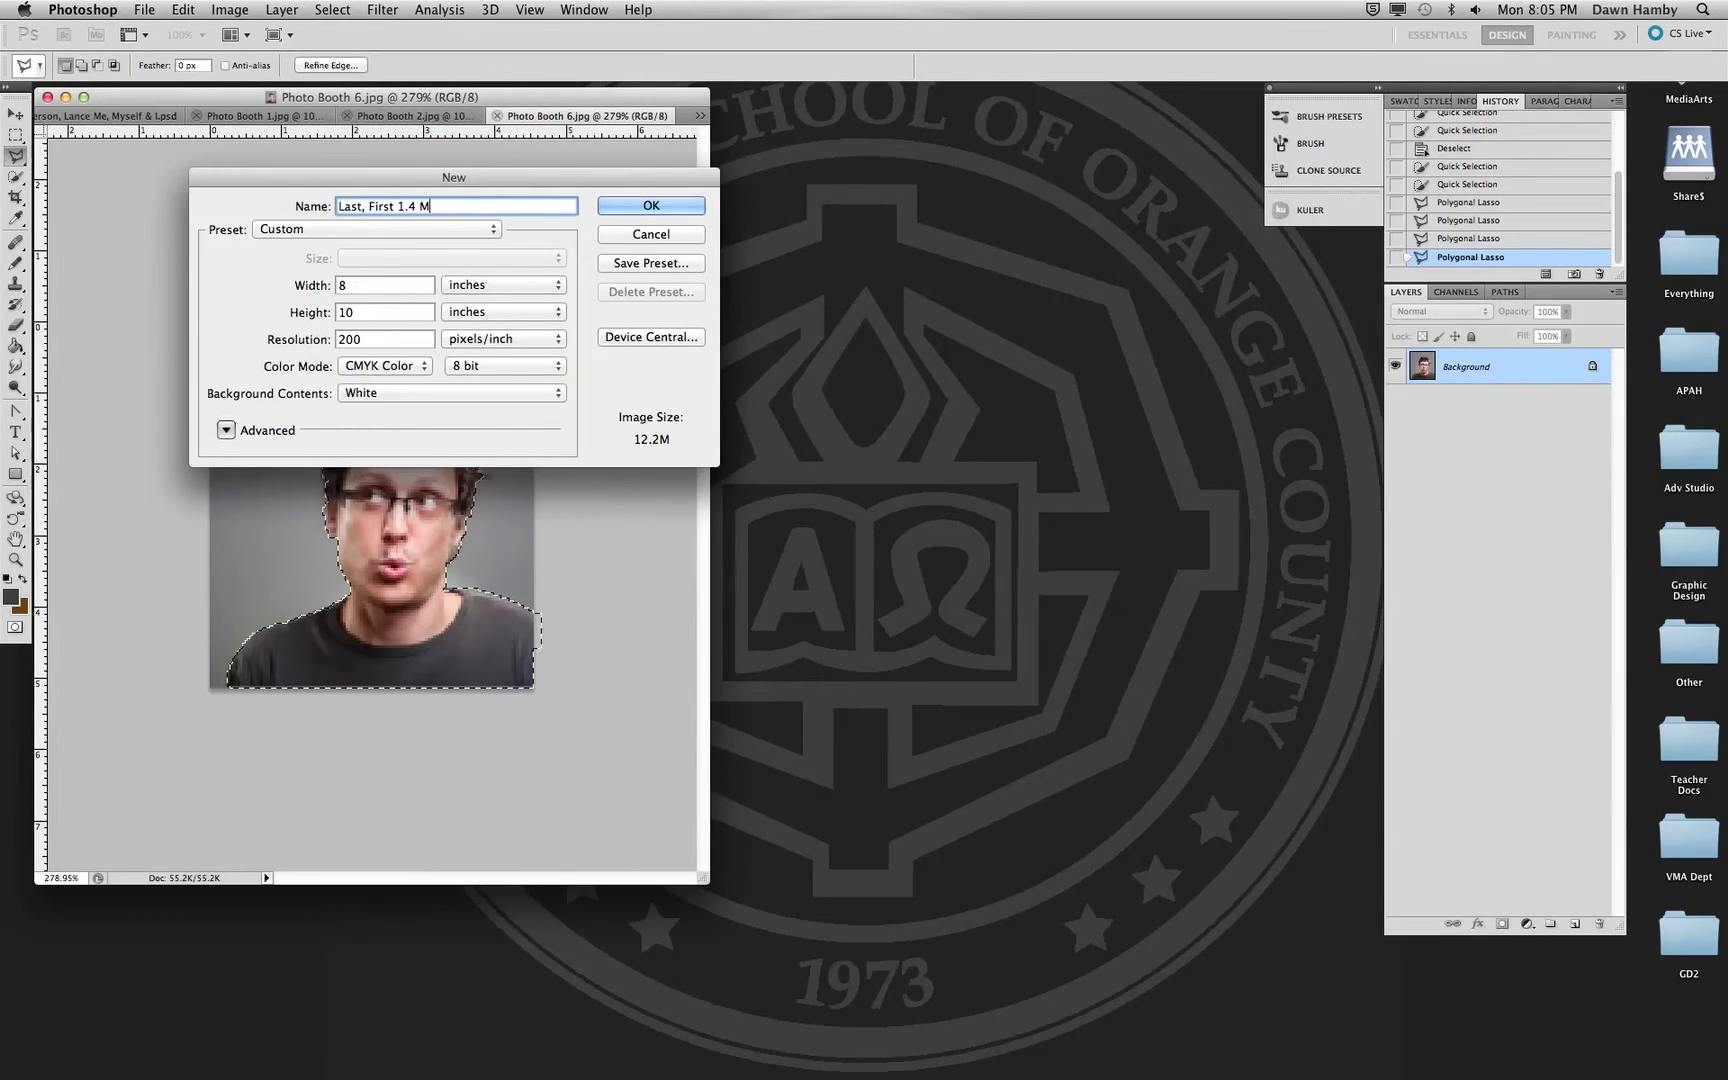
key(BackSpace)
text(5)
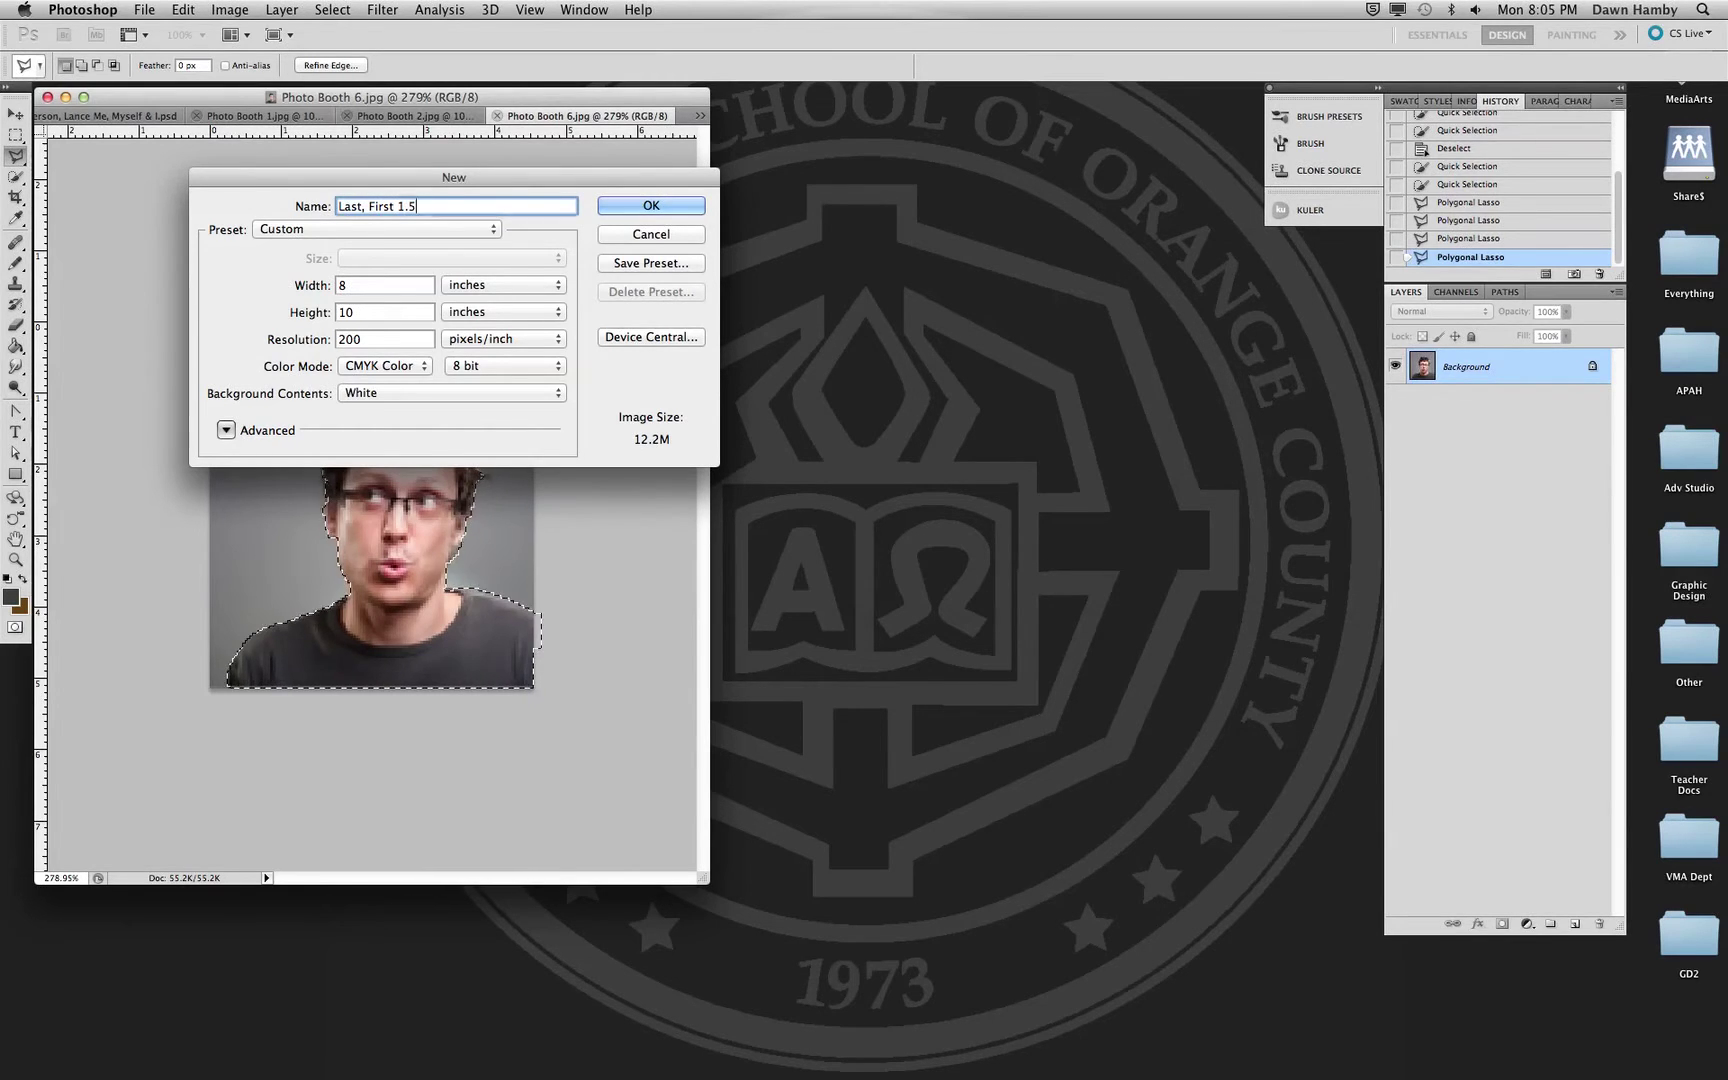
text( Me, Me)
key(BackSpace)
text(yself & )
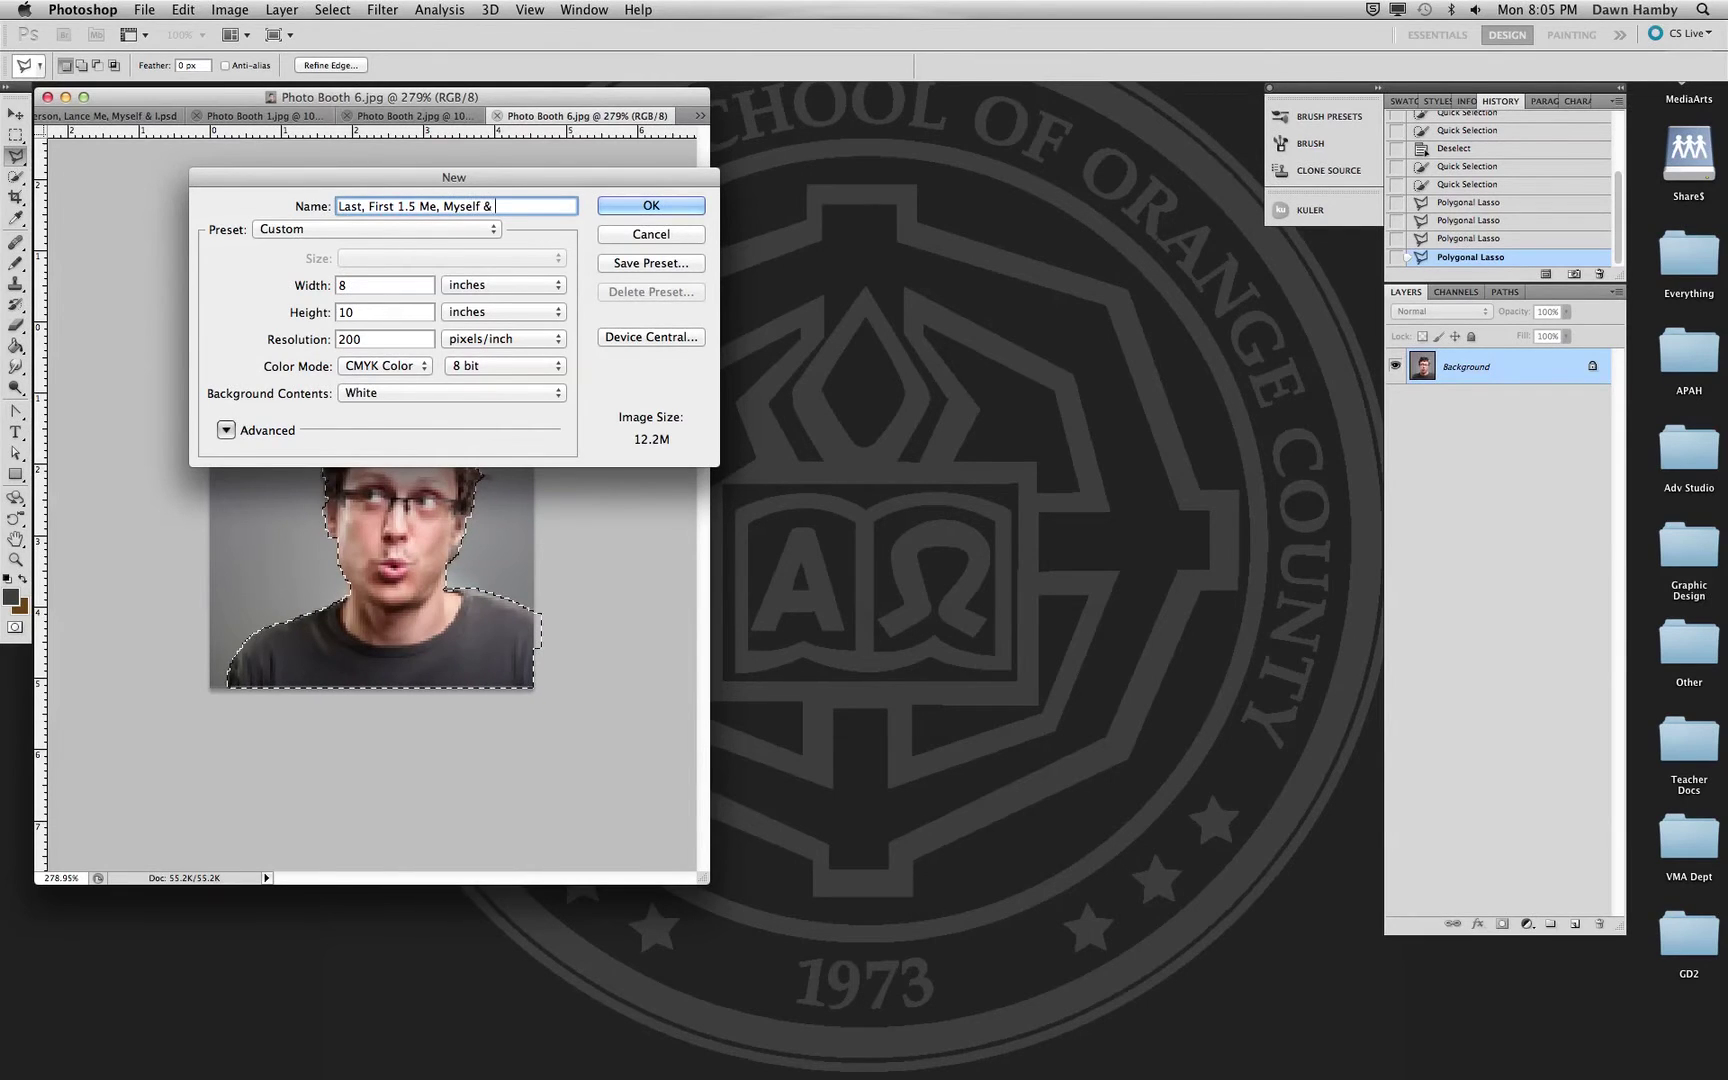
text(I)
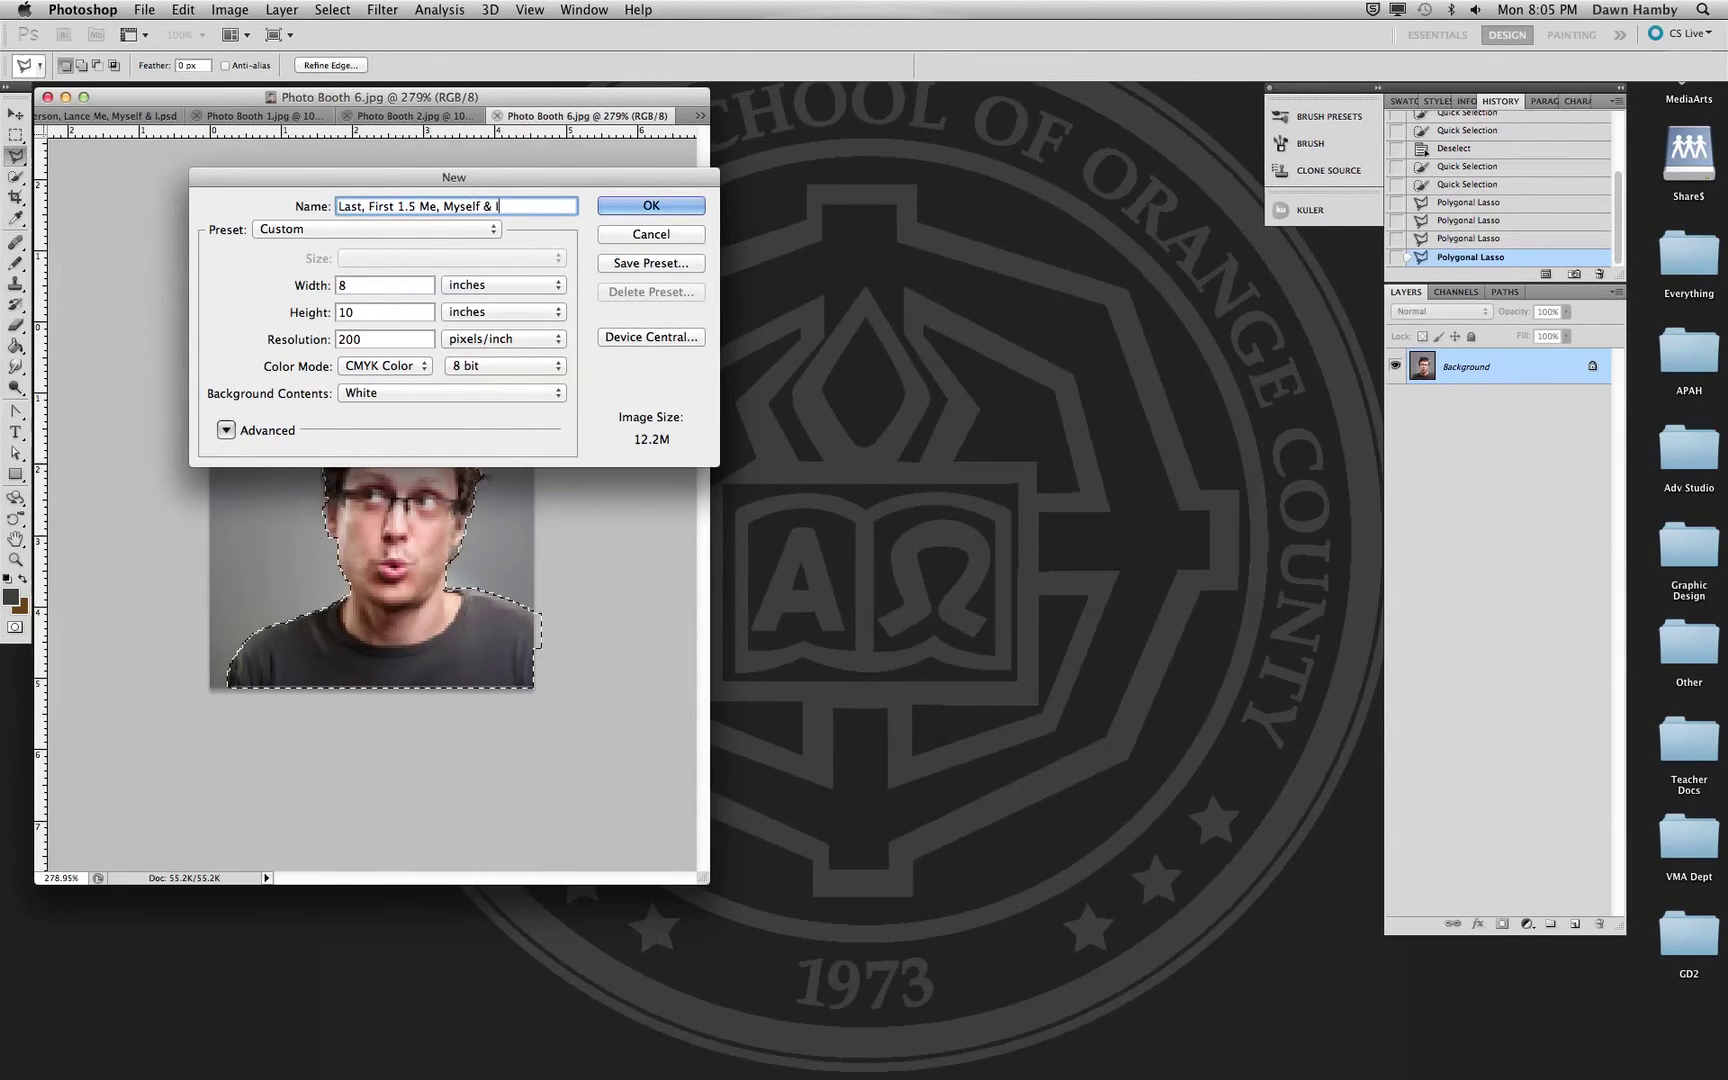
click(620, 207)
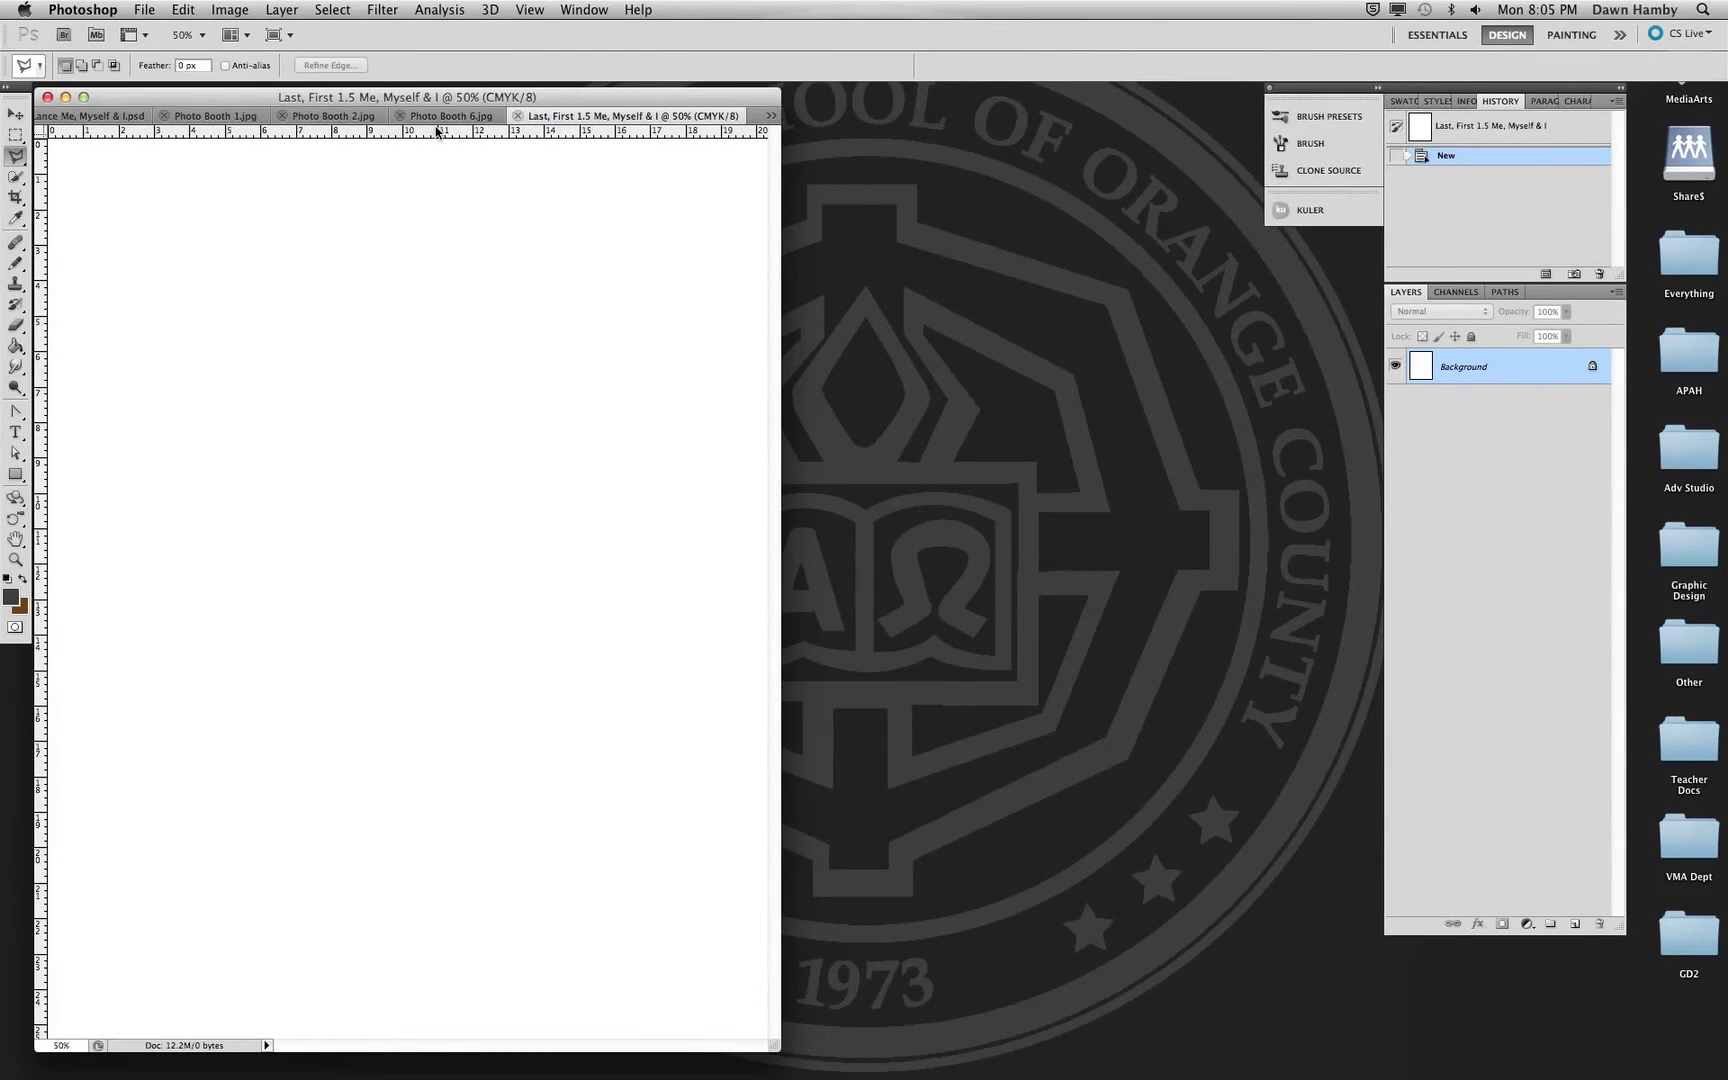
- Paste the portrait onto the new page and move it to the bottom-right corner
key(super+v)
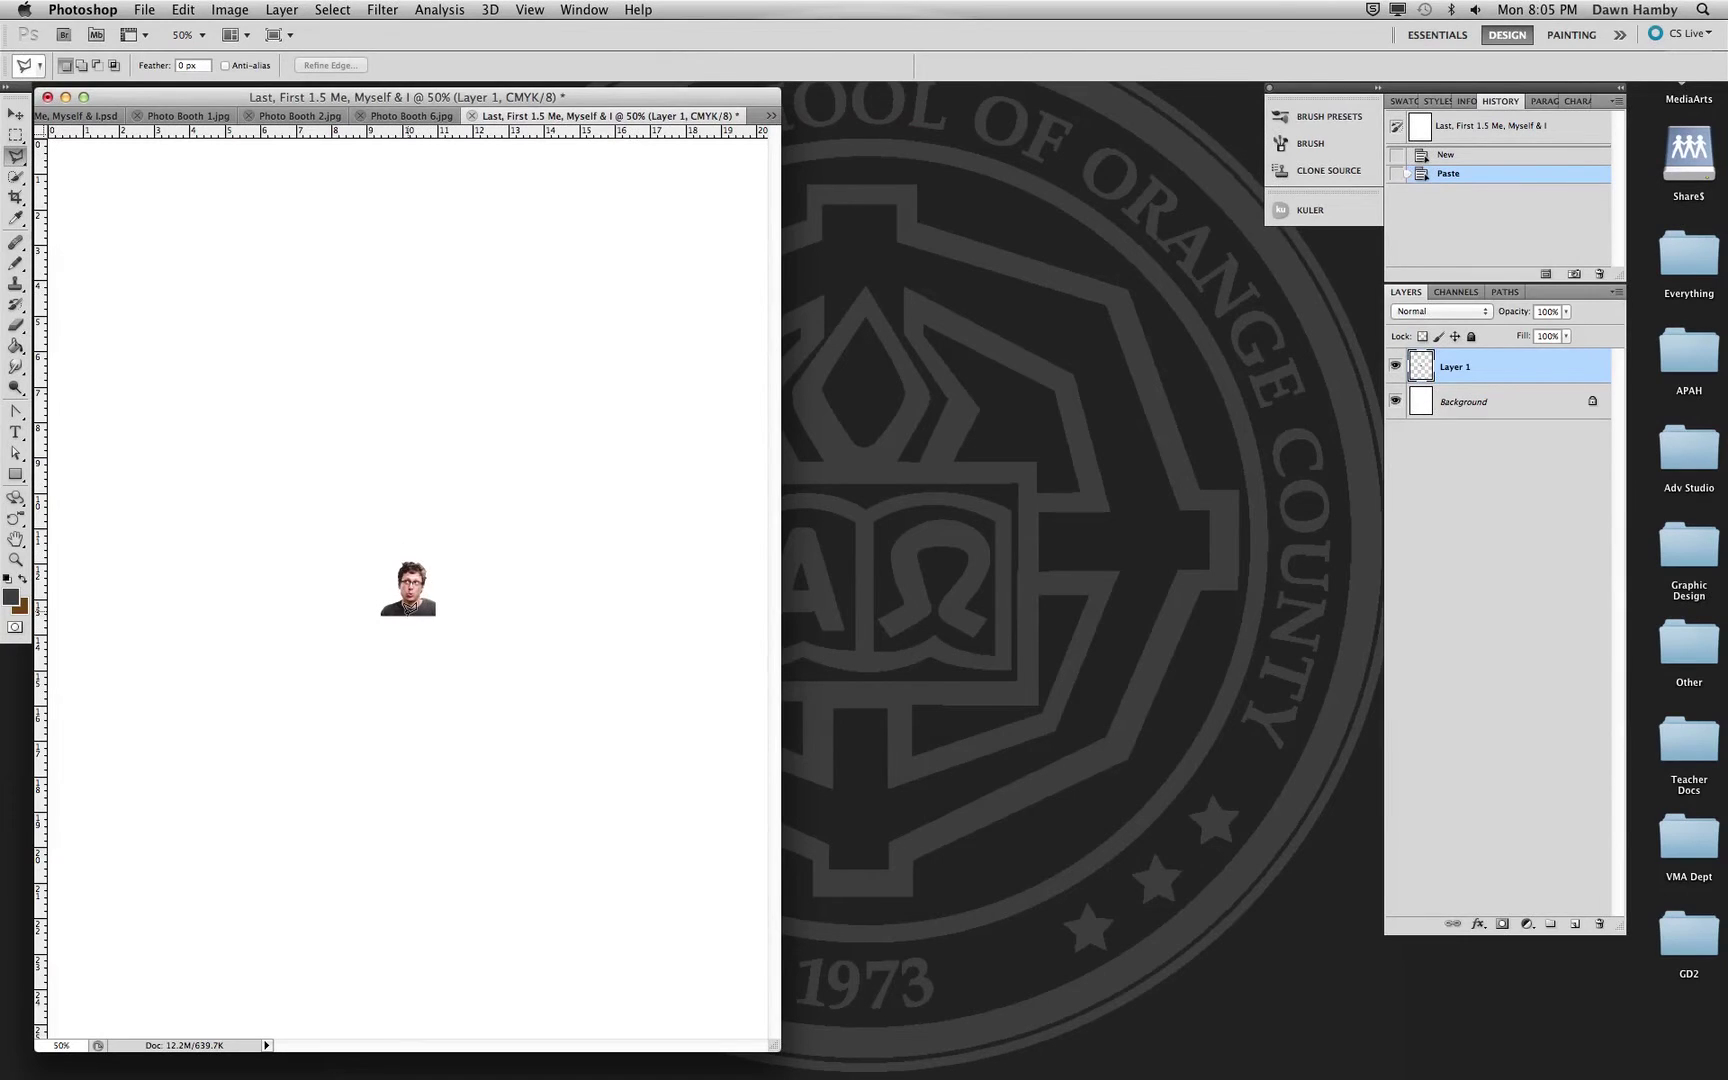
click(15, 113)
drag(382, 613, 380, 968)
drag(427, 877, 614, 1024)
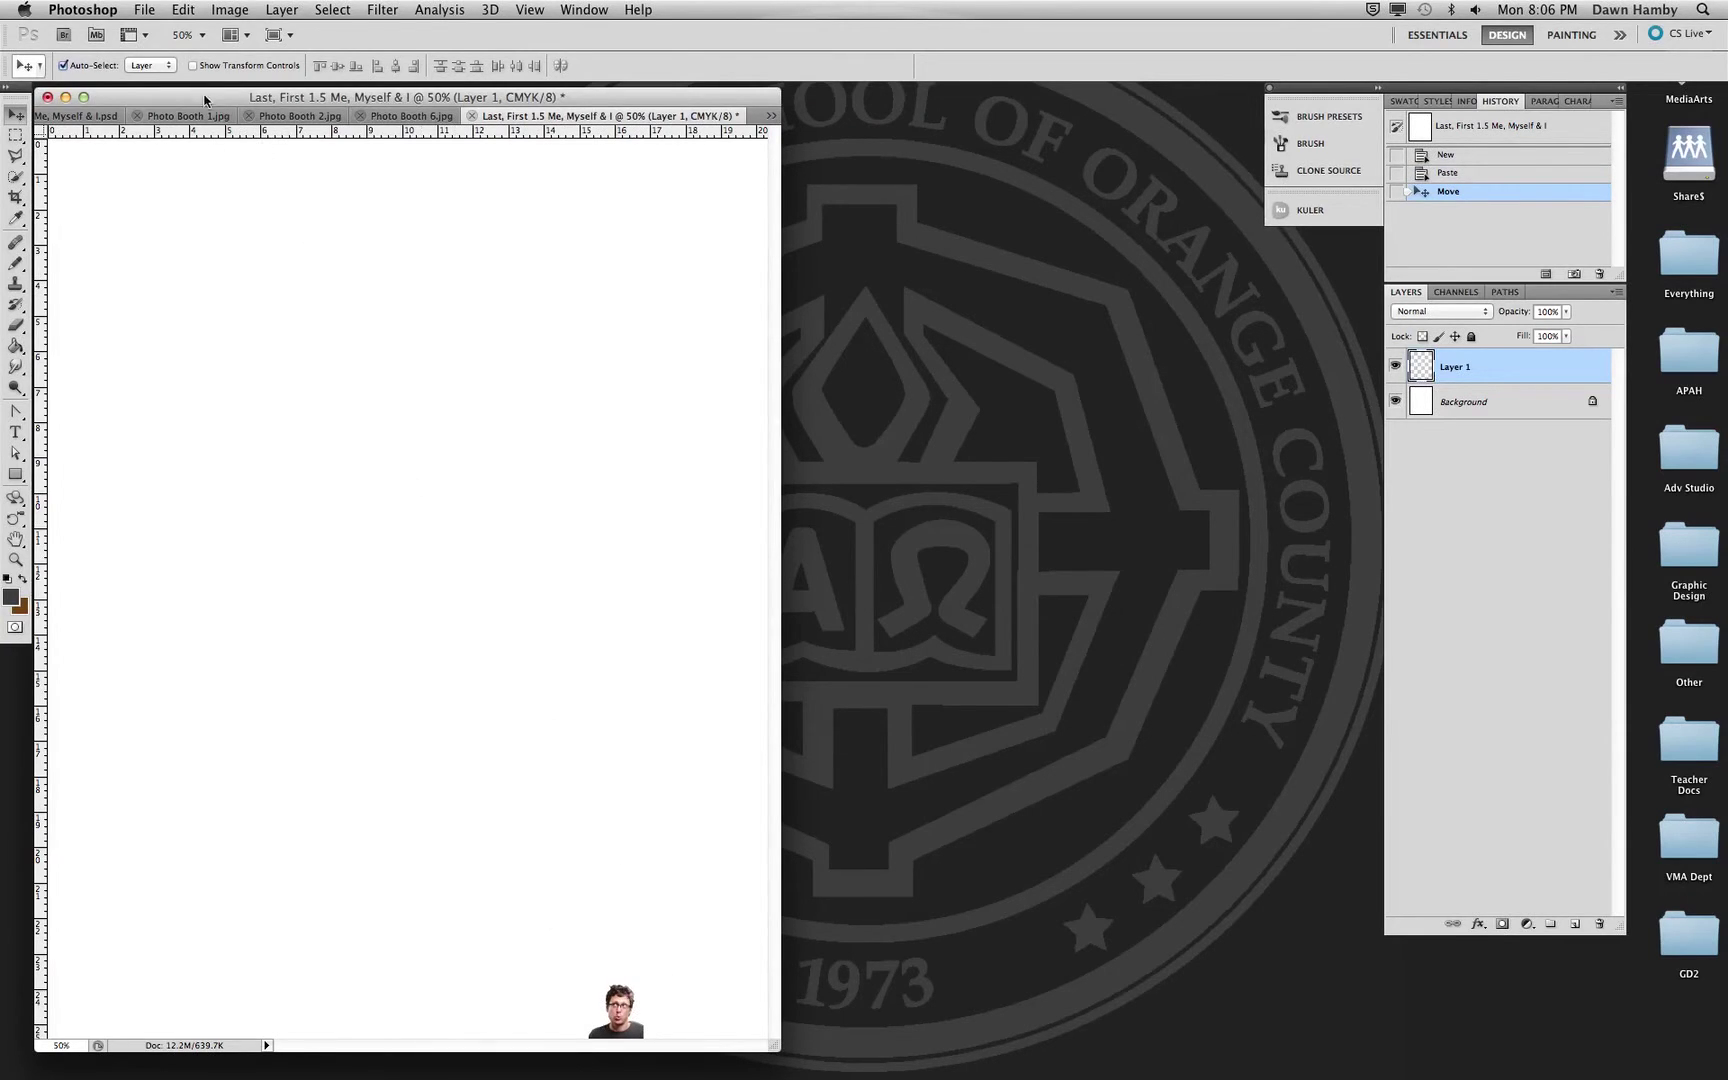
- Scale the portrait up to about 857% with Free Transform, reposition it, and commit
click(193, 66)
click(587, 983)
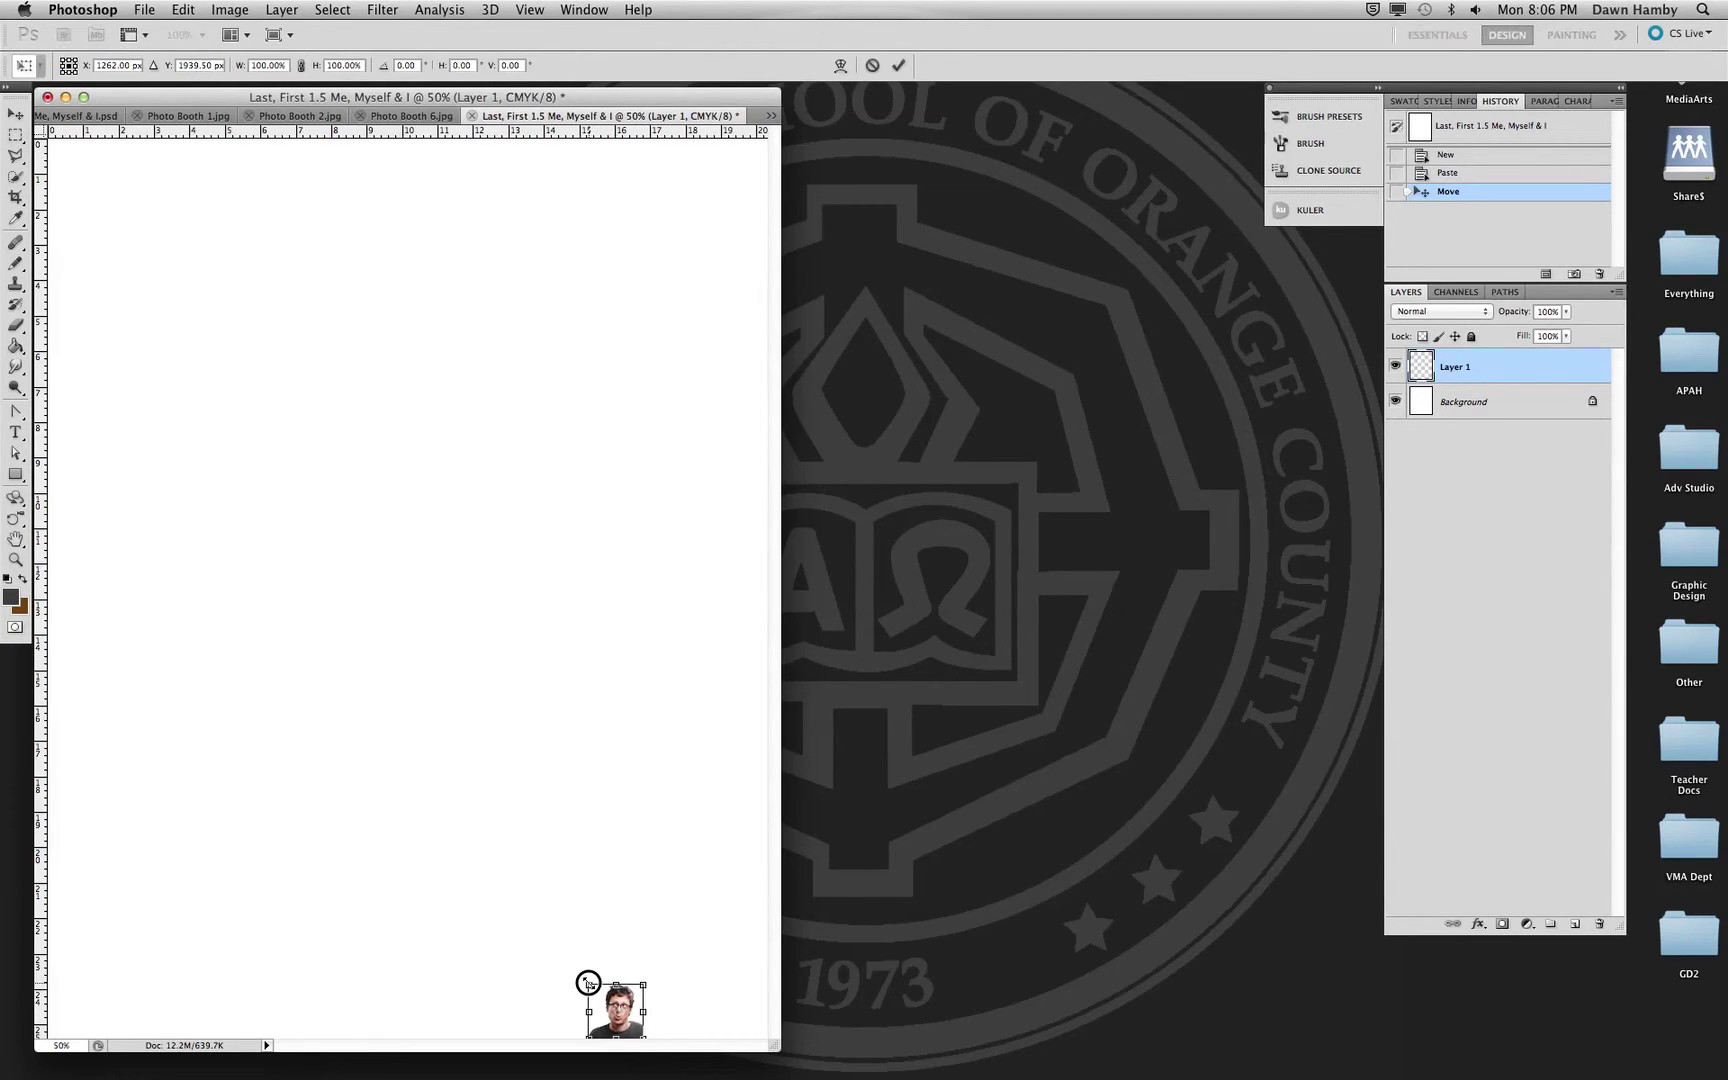
drag(587, 983, 345, 659)
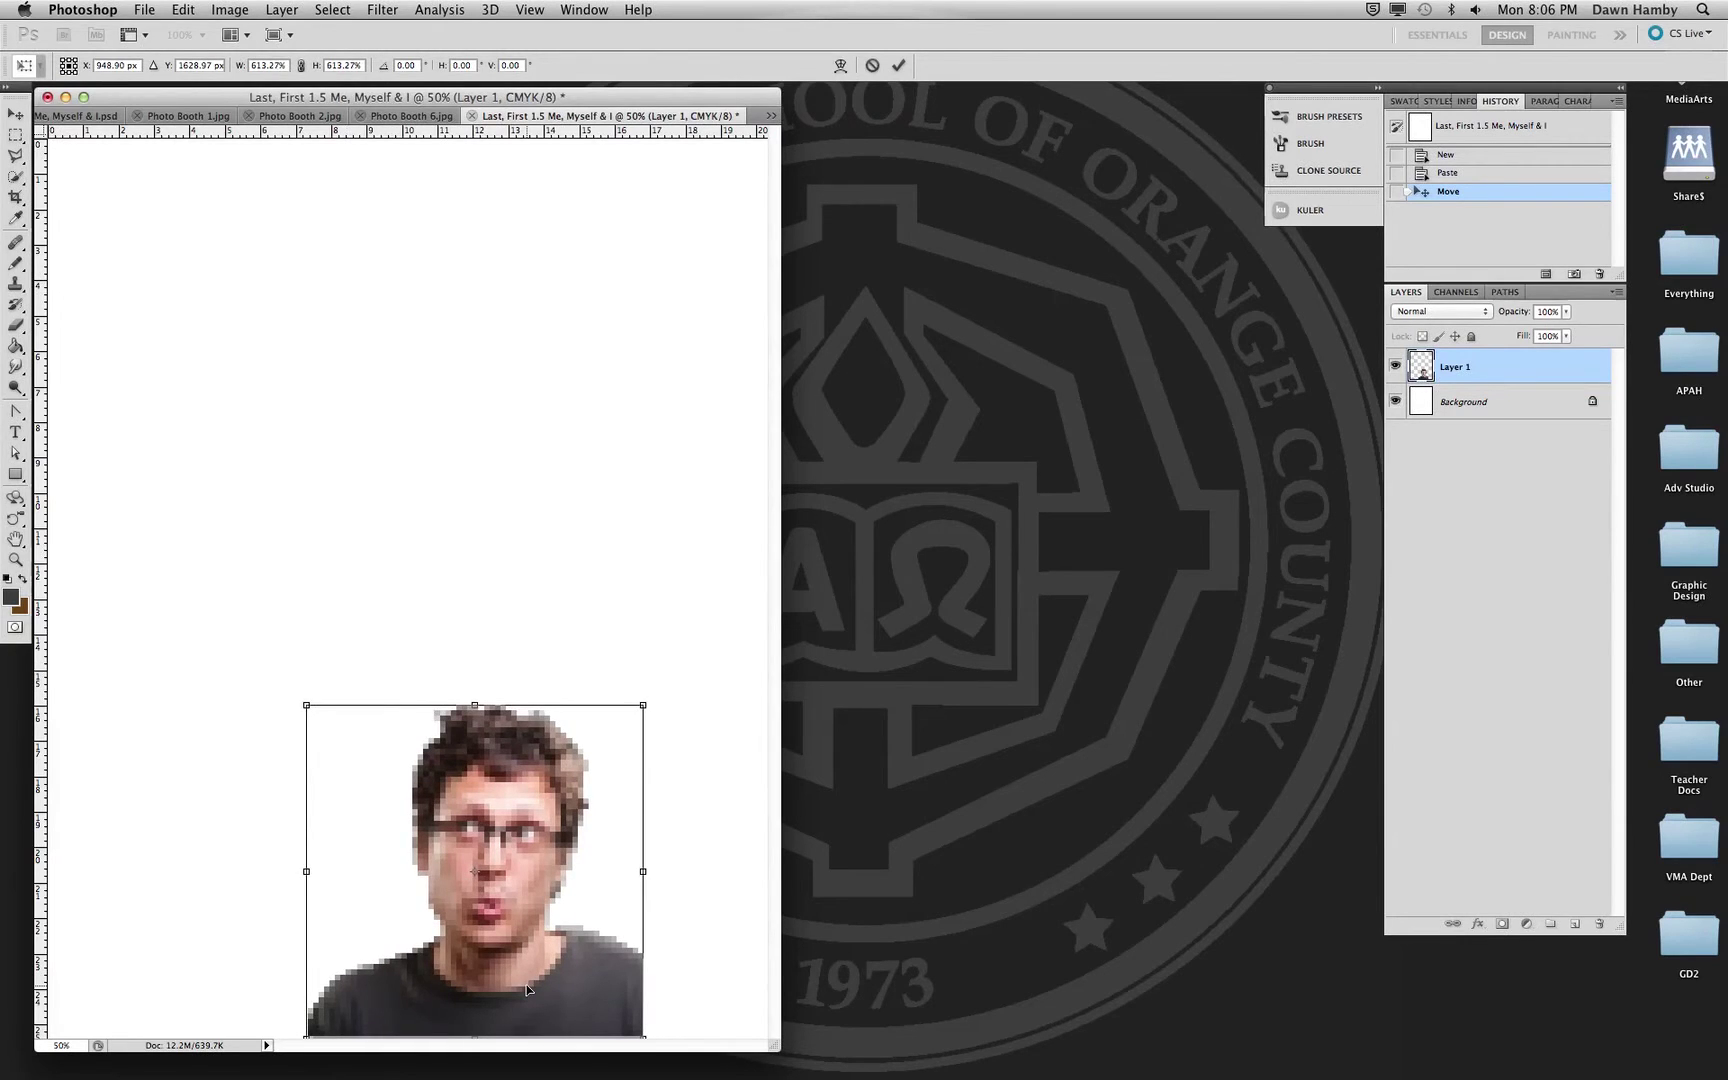
key(Escape)
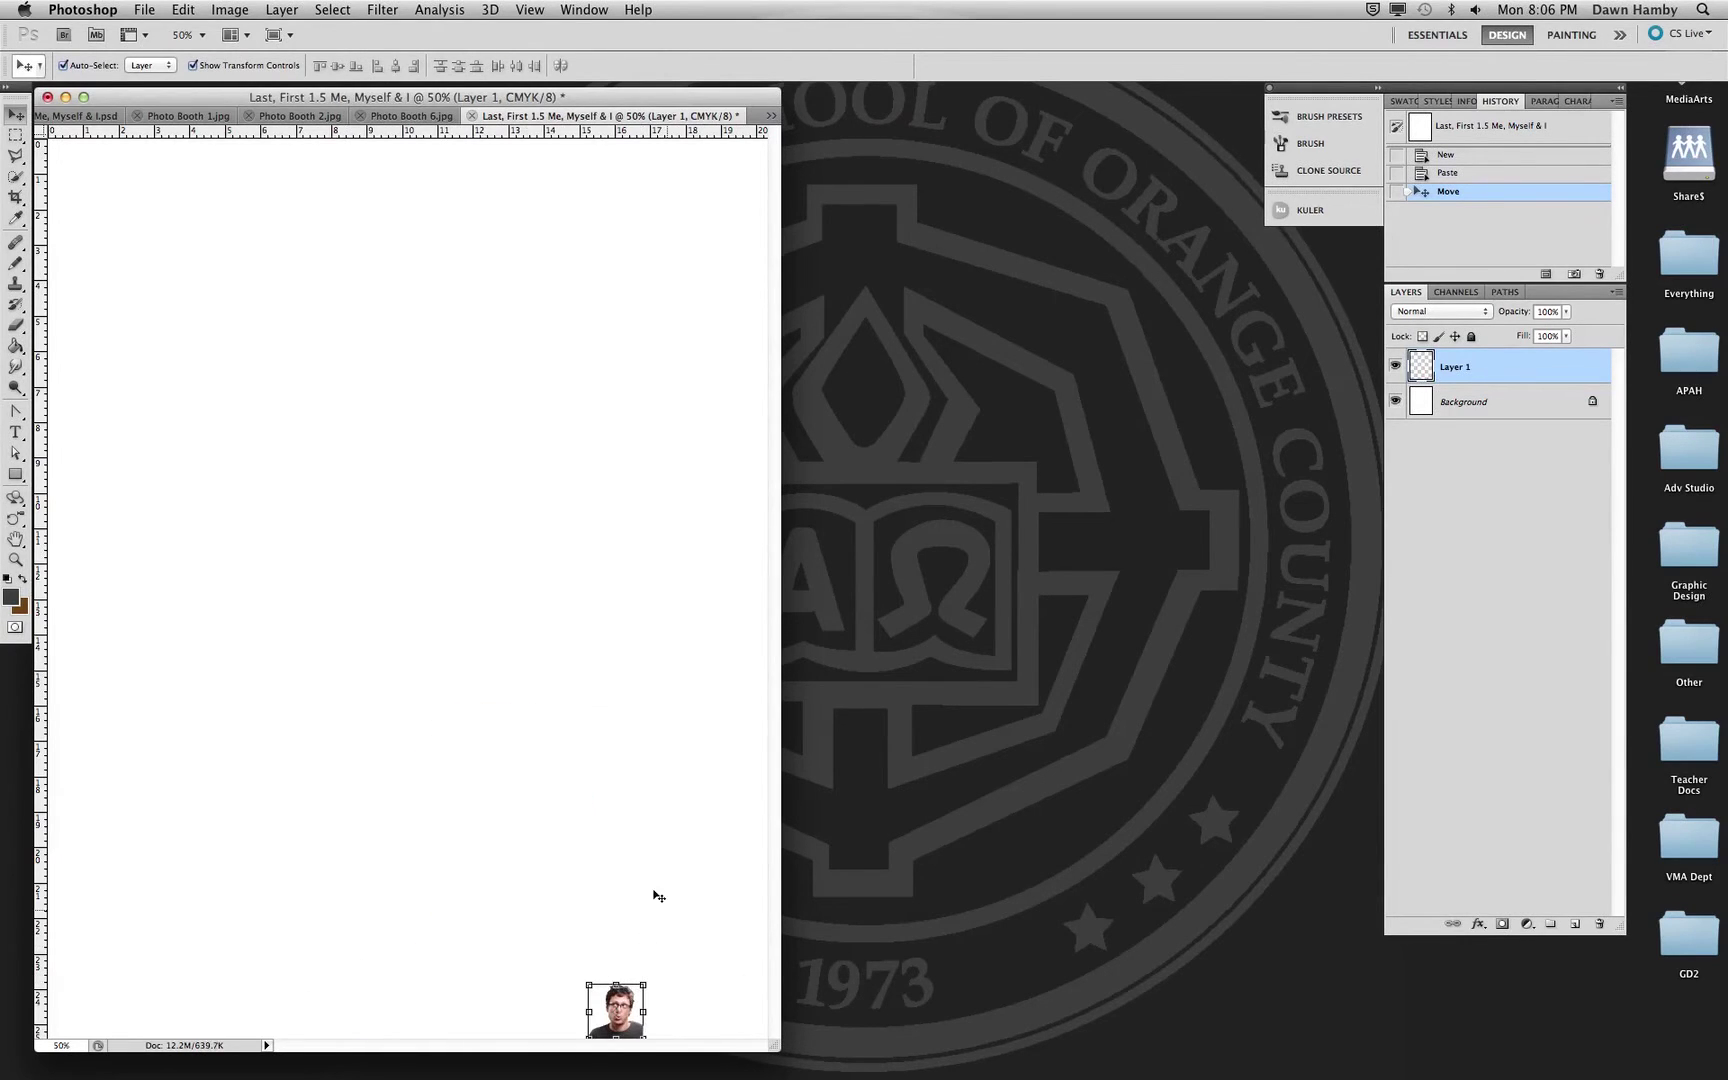
click(193, 65)
key(super+t)
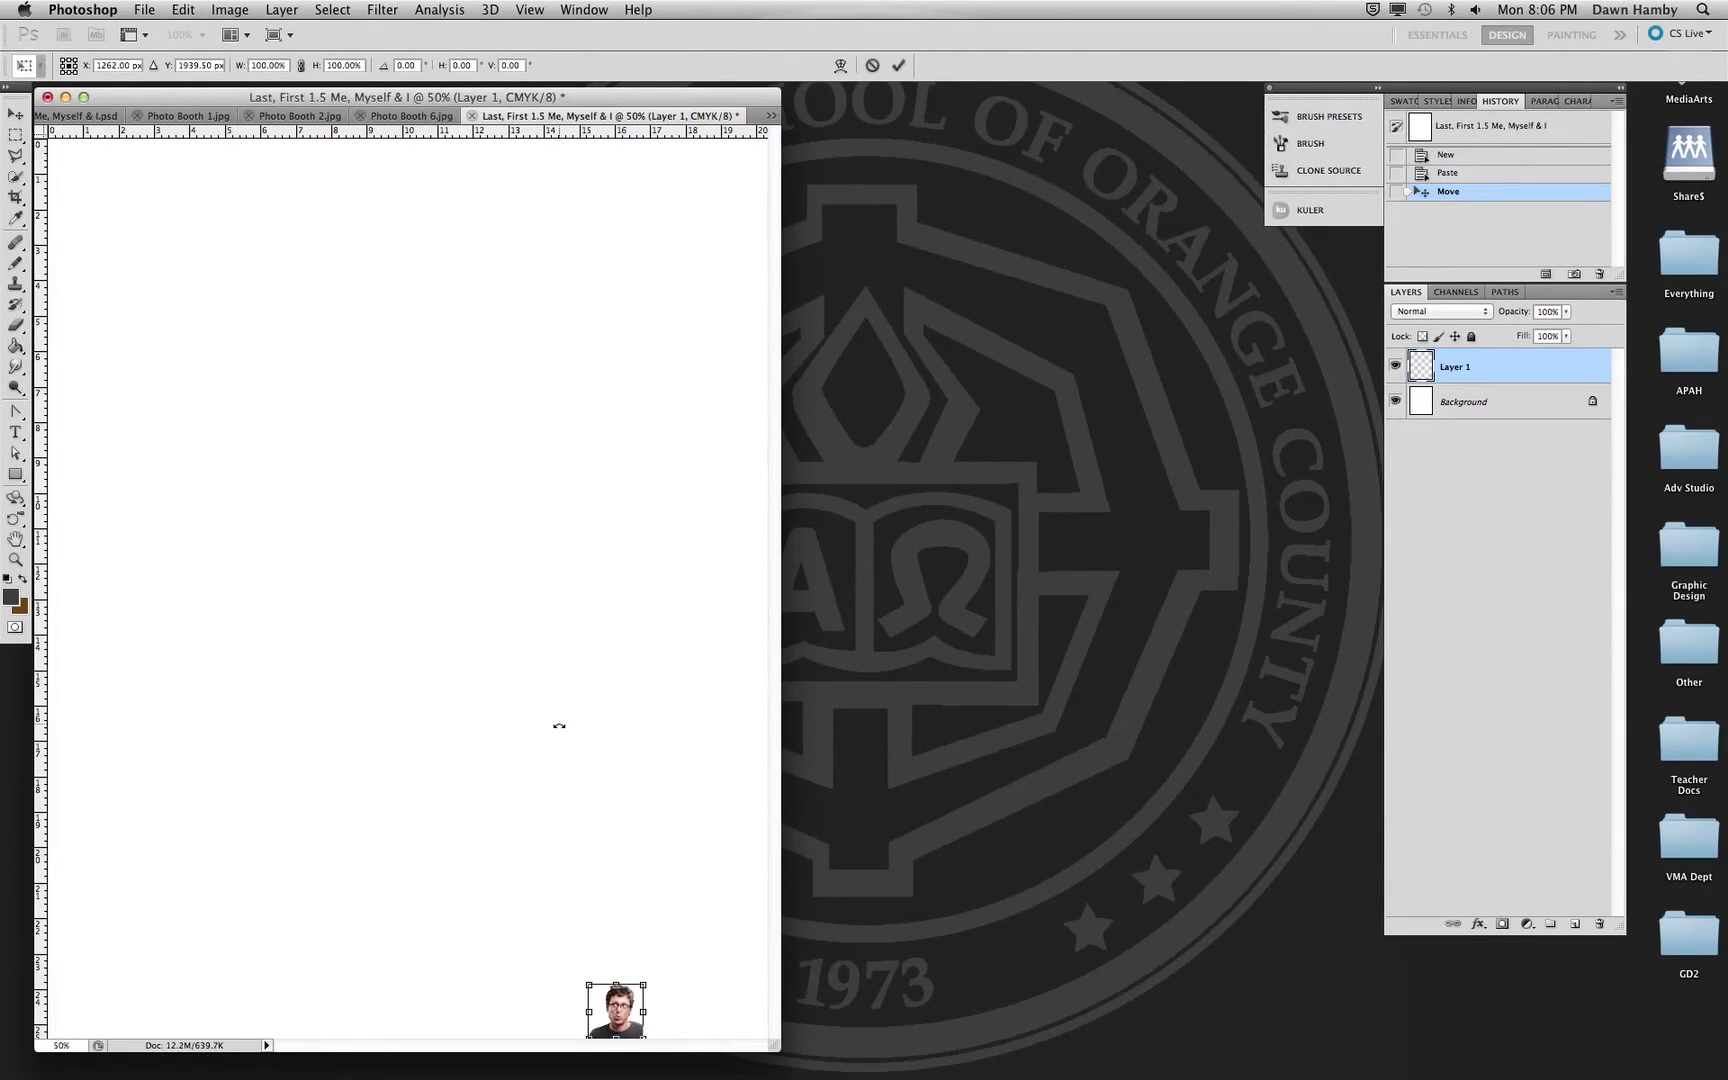
click(588, 986)
drag(588, 986, 229, 479)
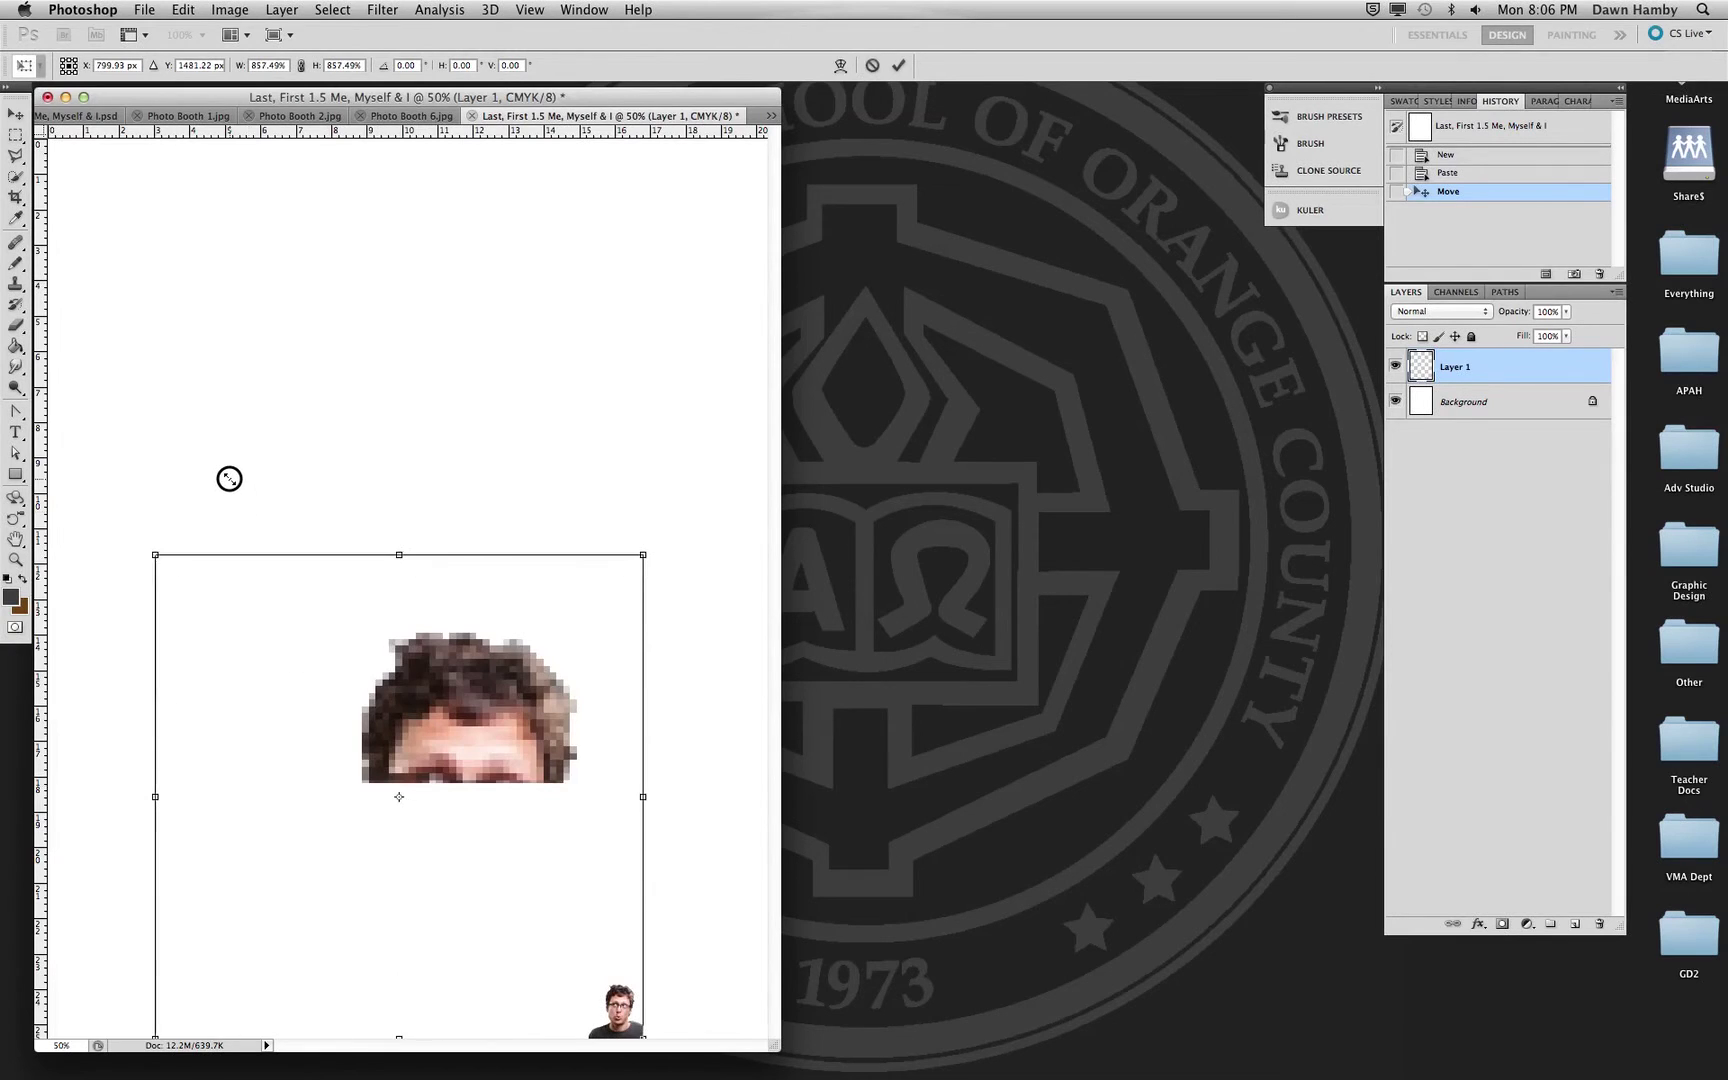
drag(471, 825, 583, 834)
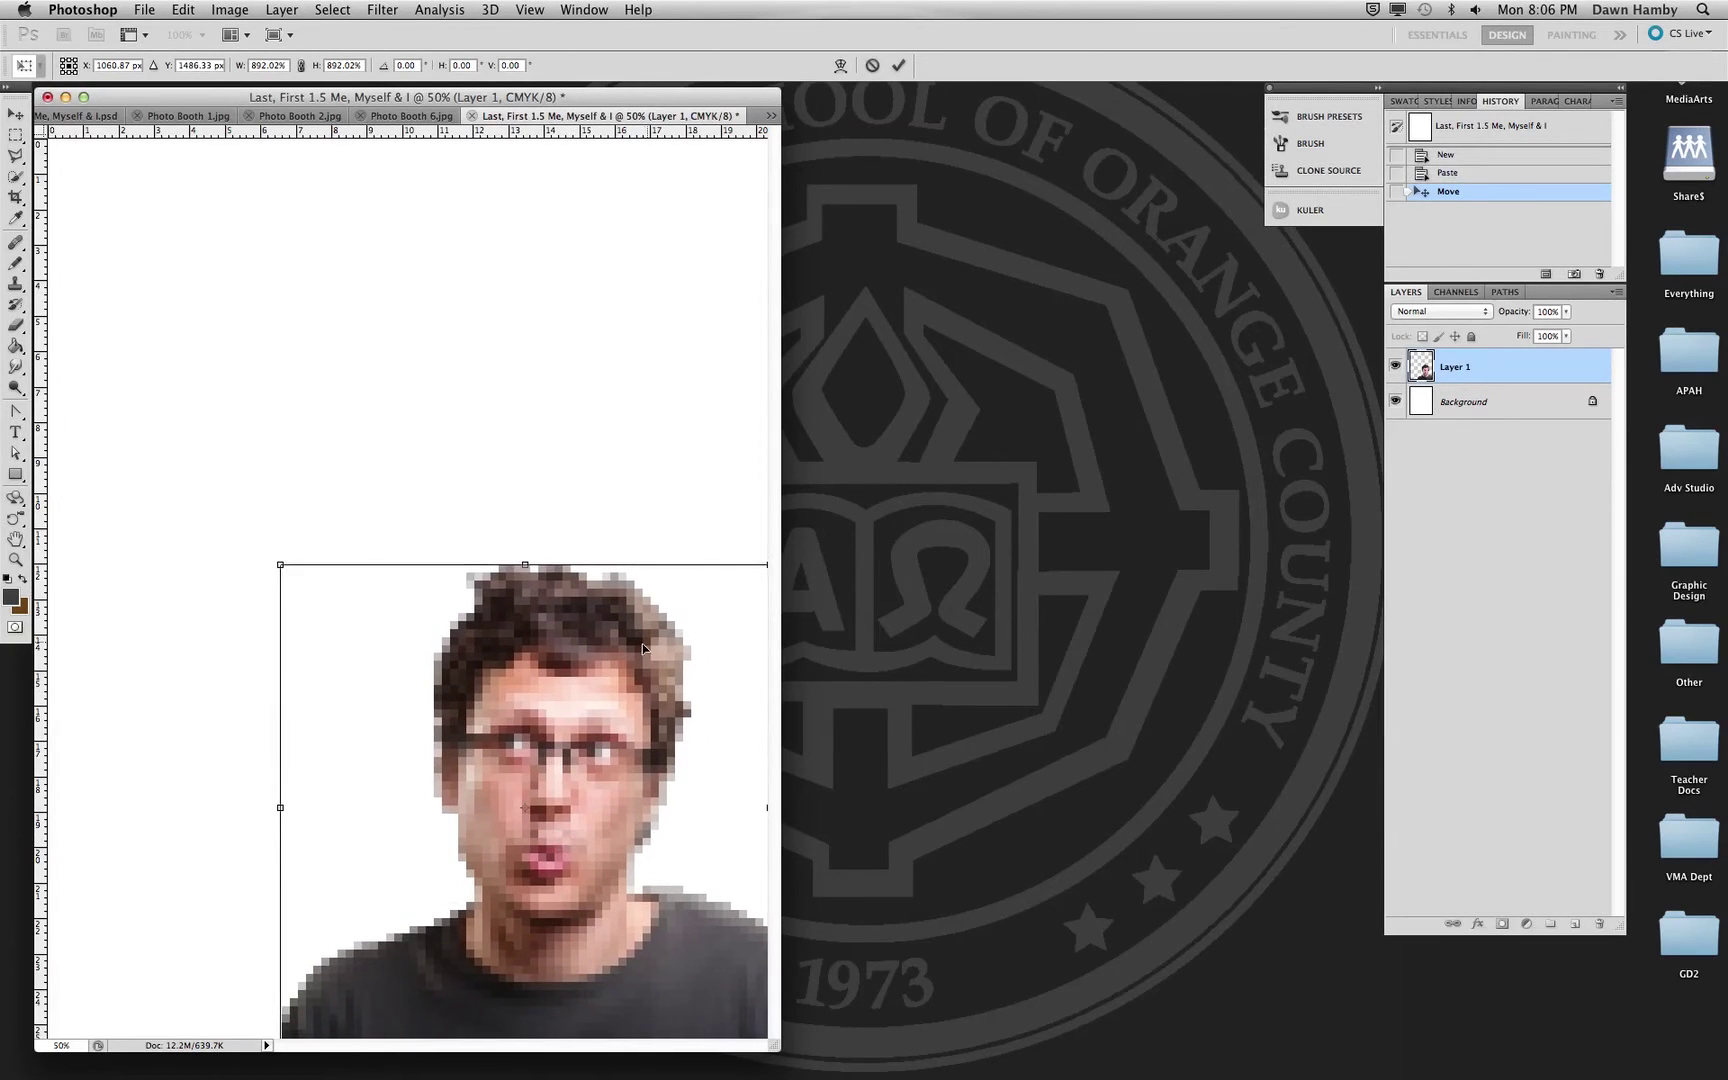
key(Return)
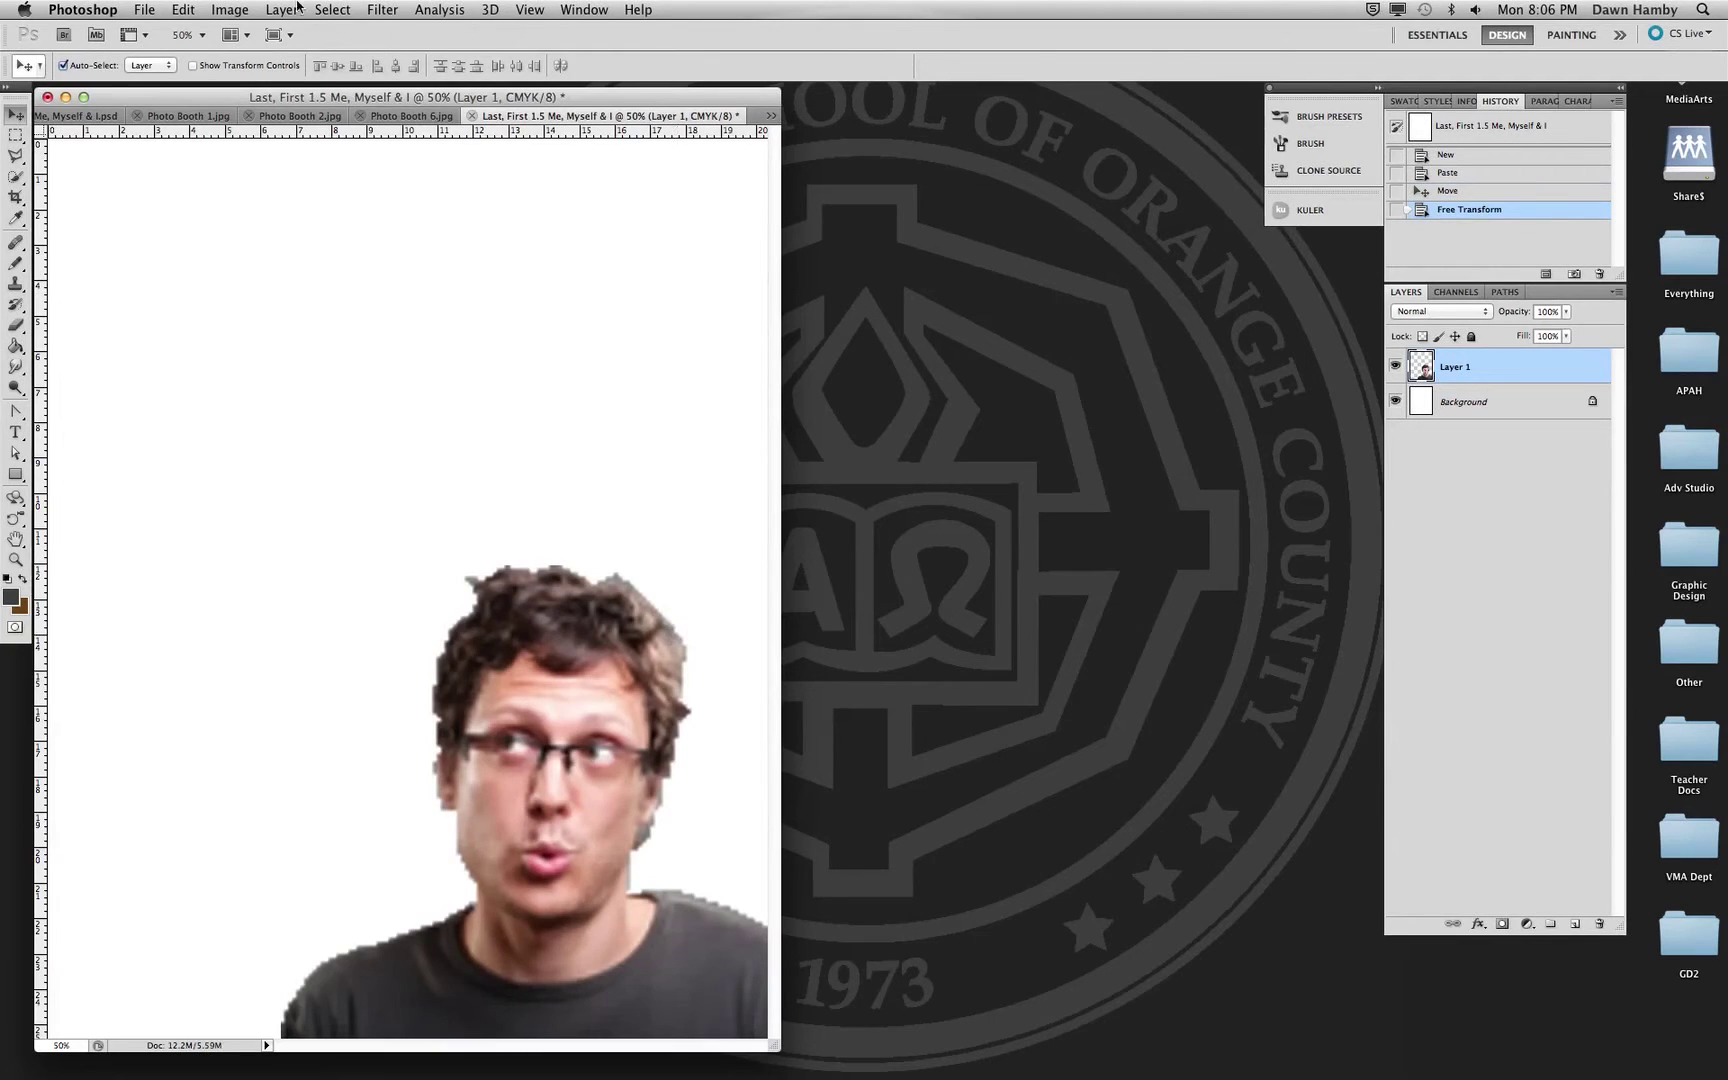
click(88, 116)
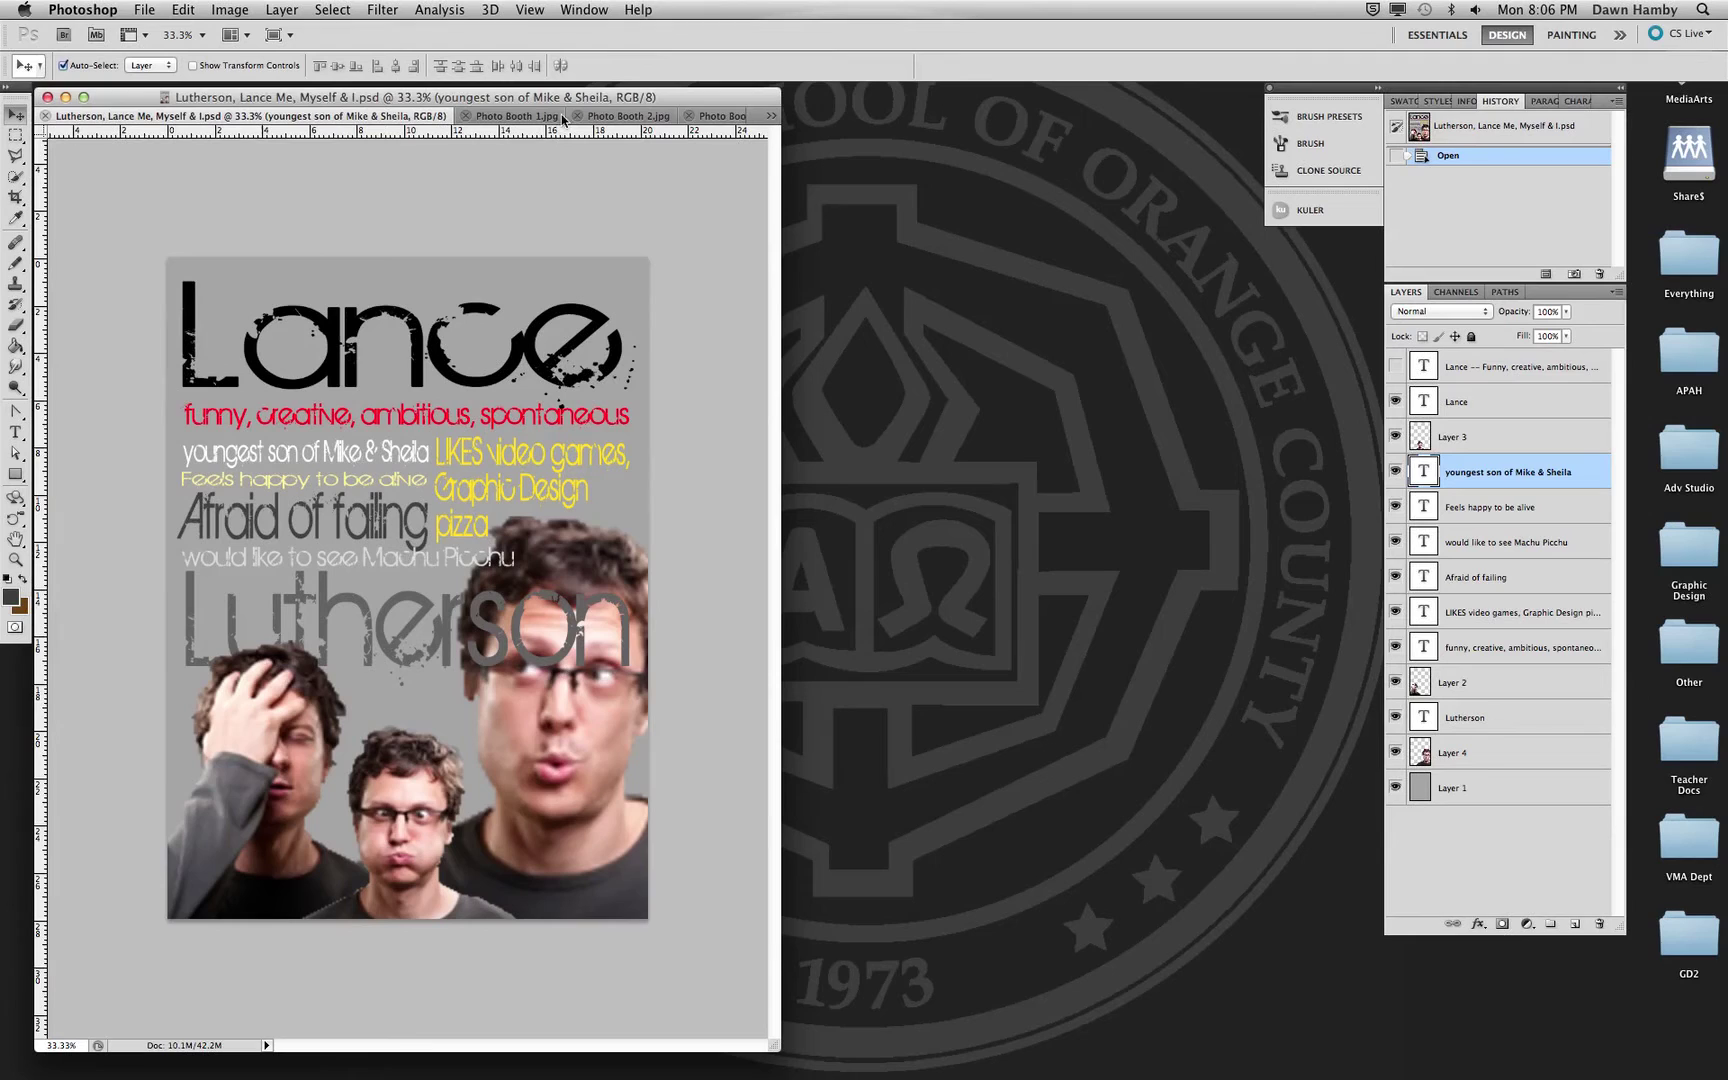
click(771, 116)
click(845, 188)
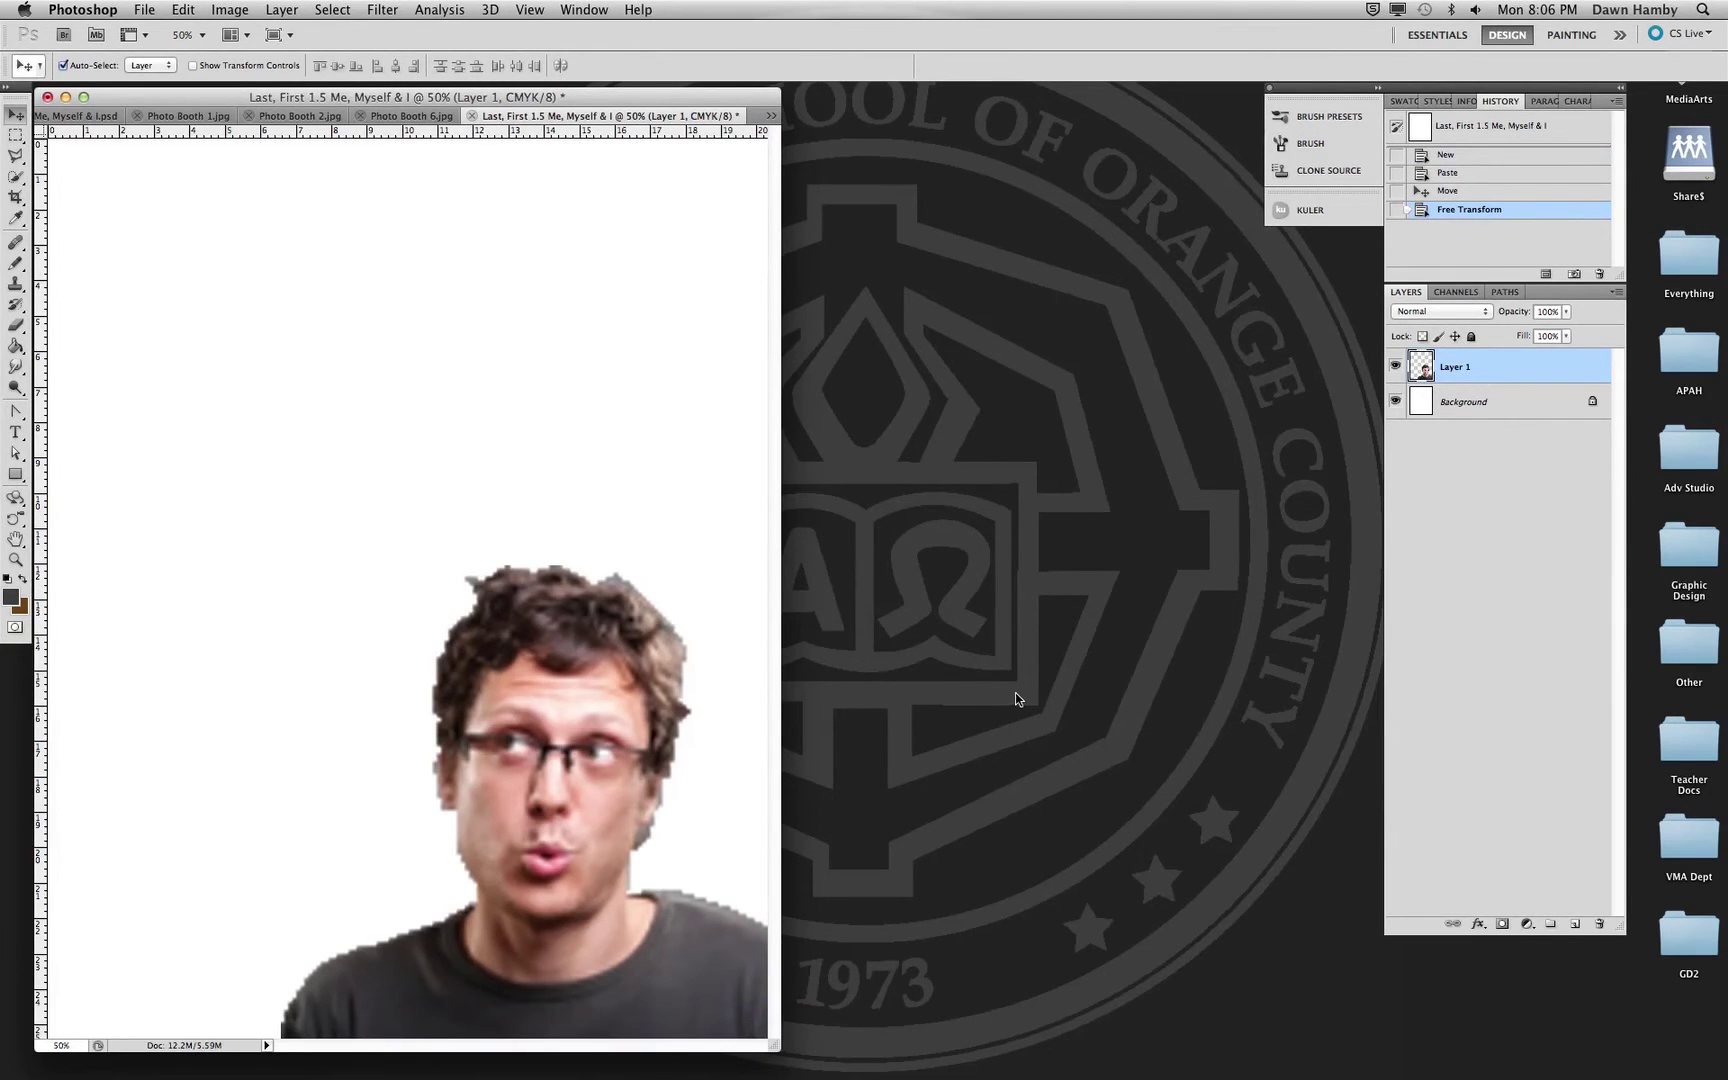
- Type 'Lance' at 24 pt near the top left of the page
click(16, 430)
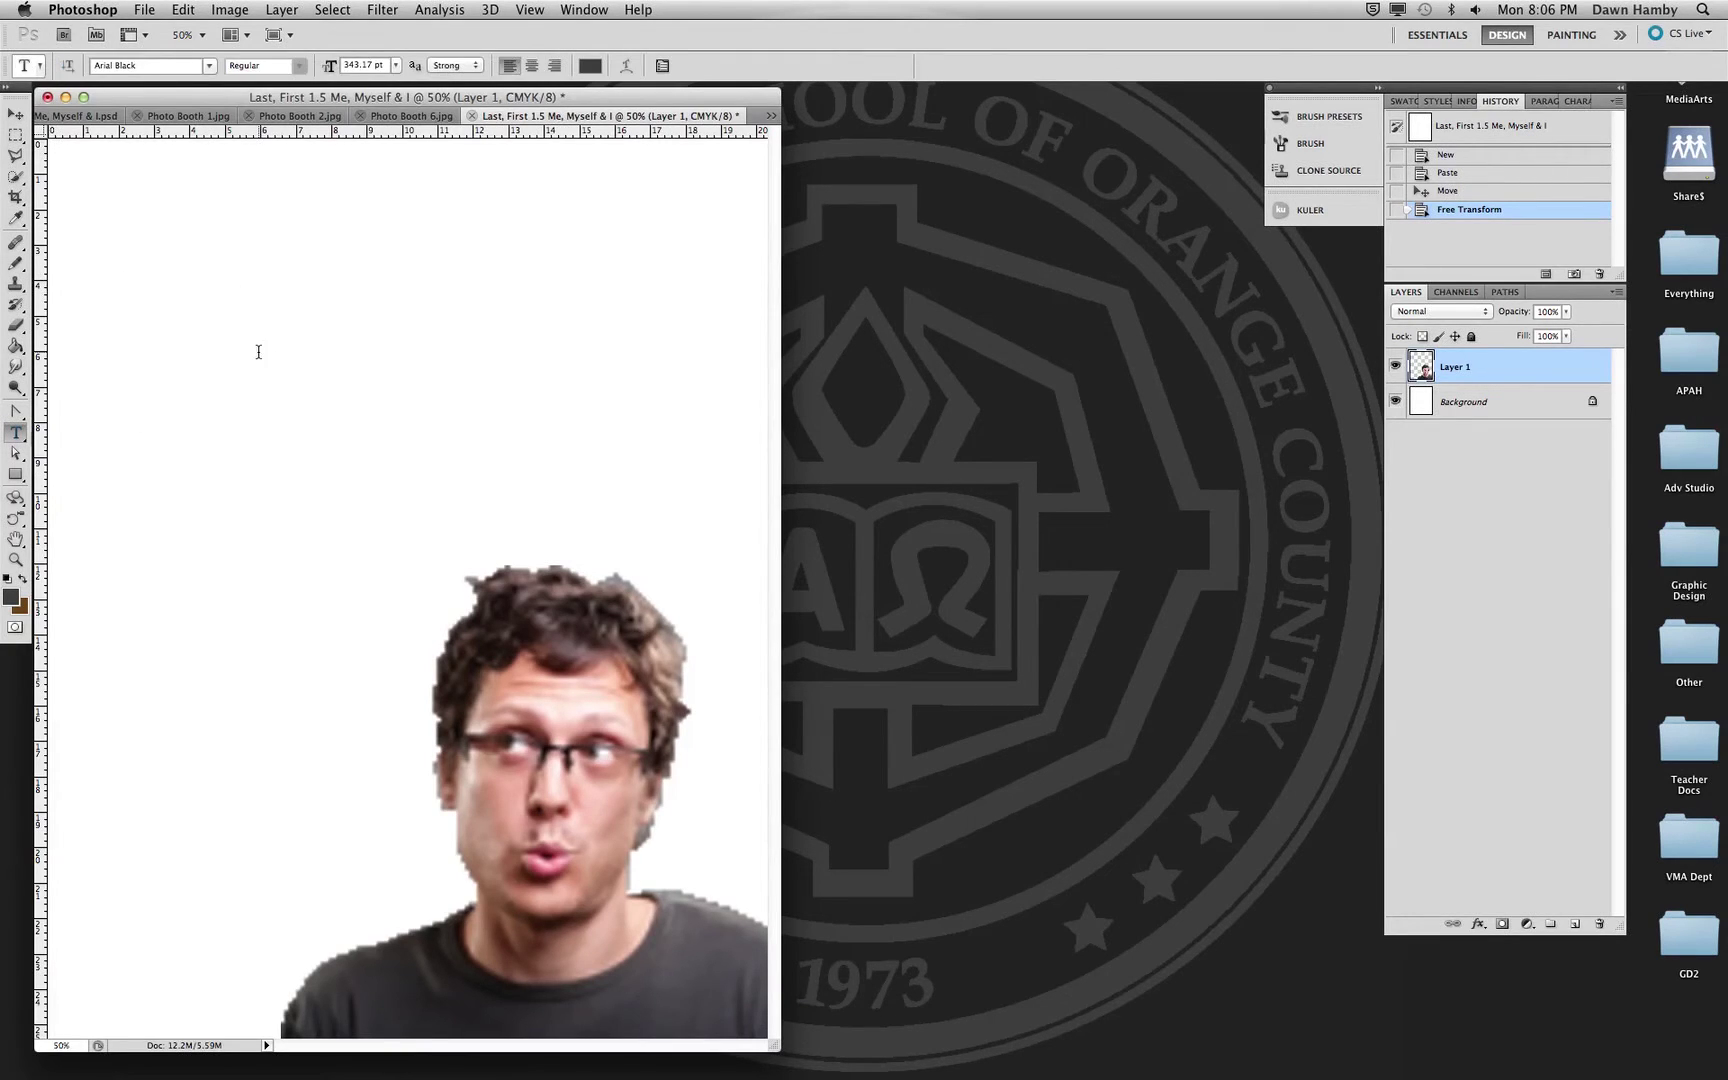
click(17, 441)
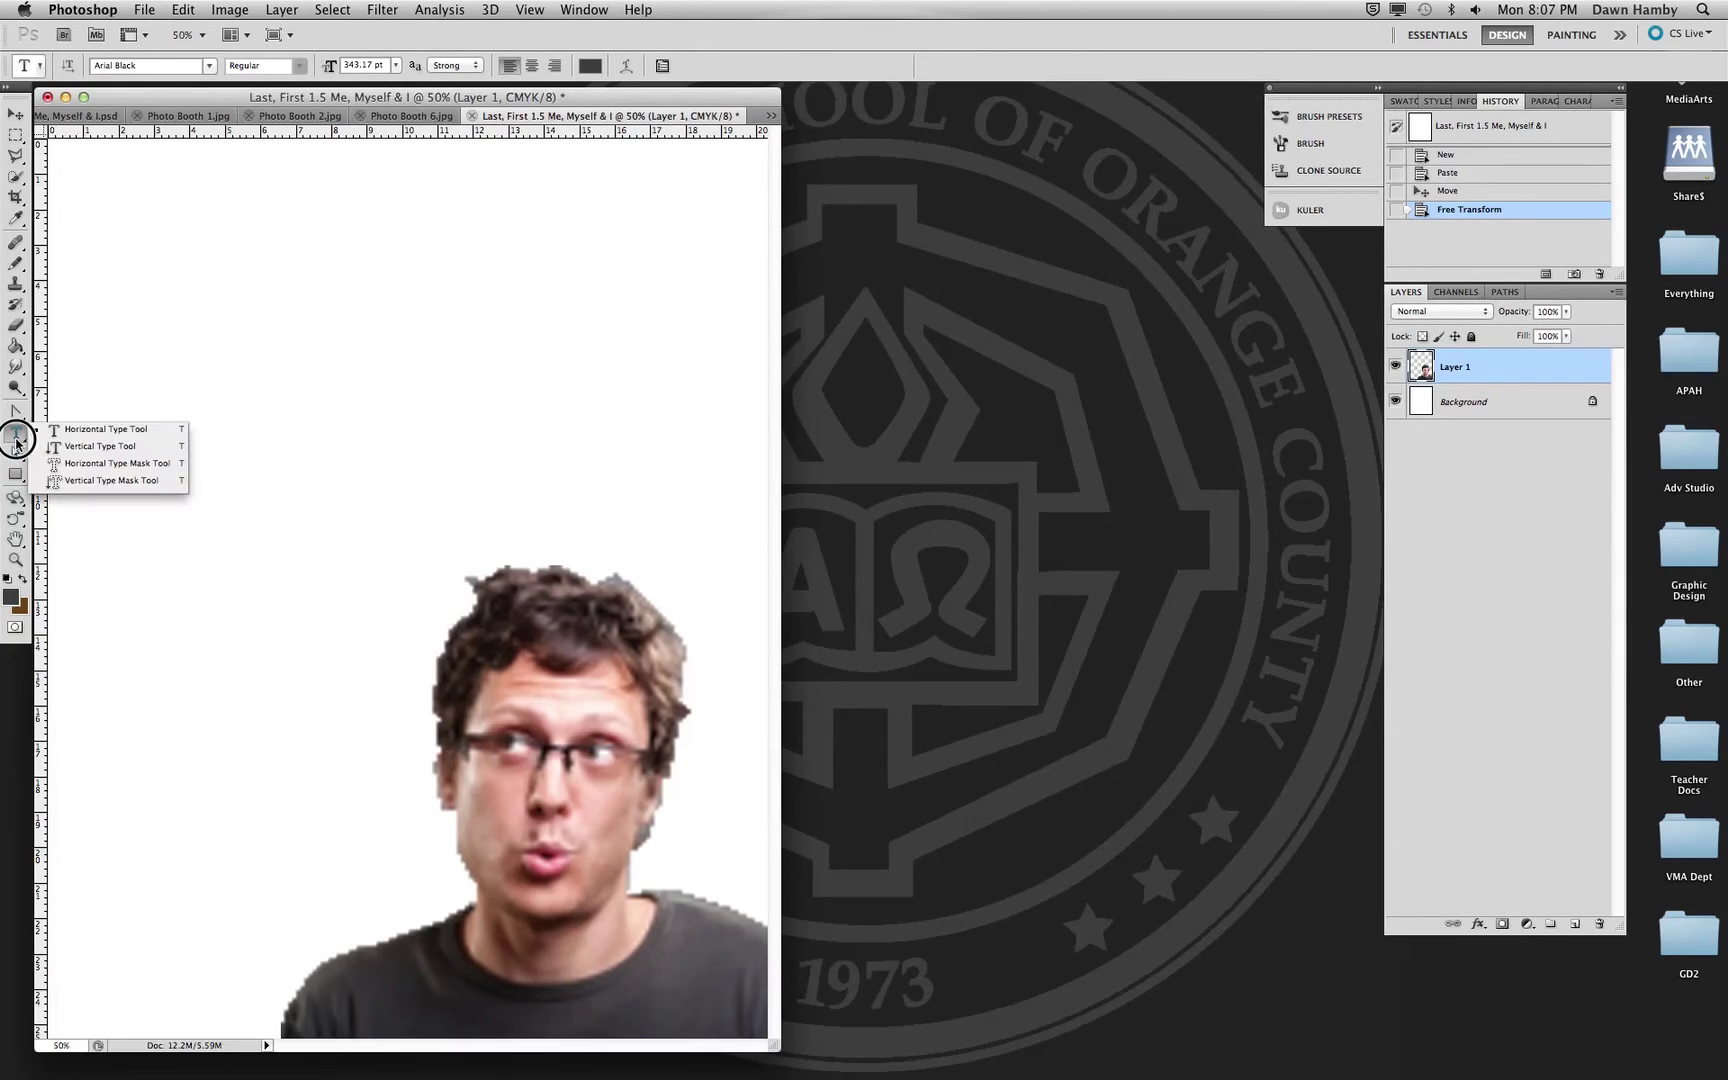
click(164, 236)
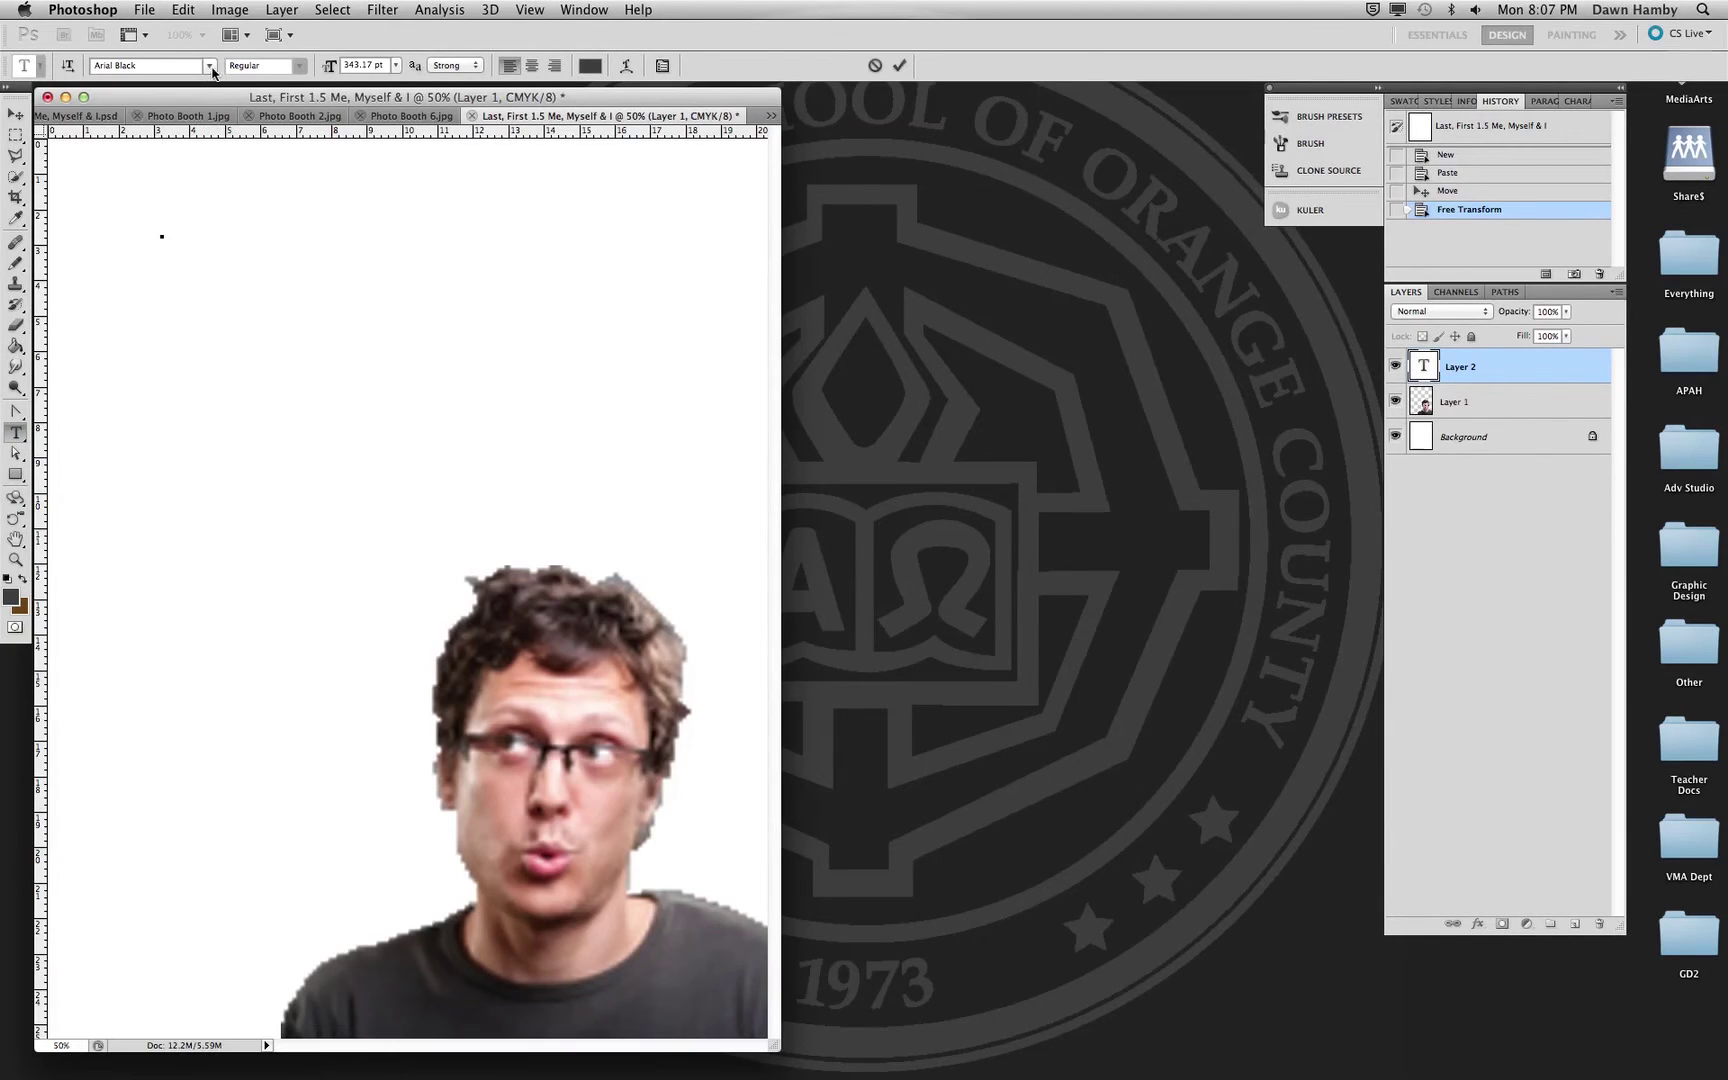
click(393, 66)
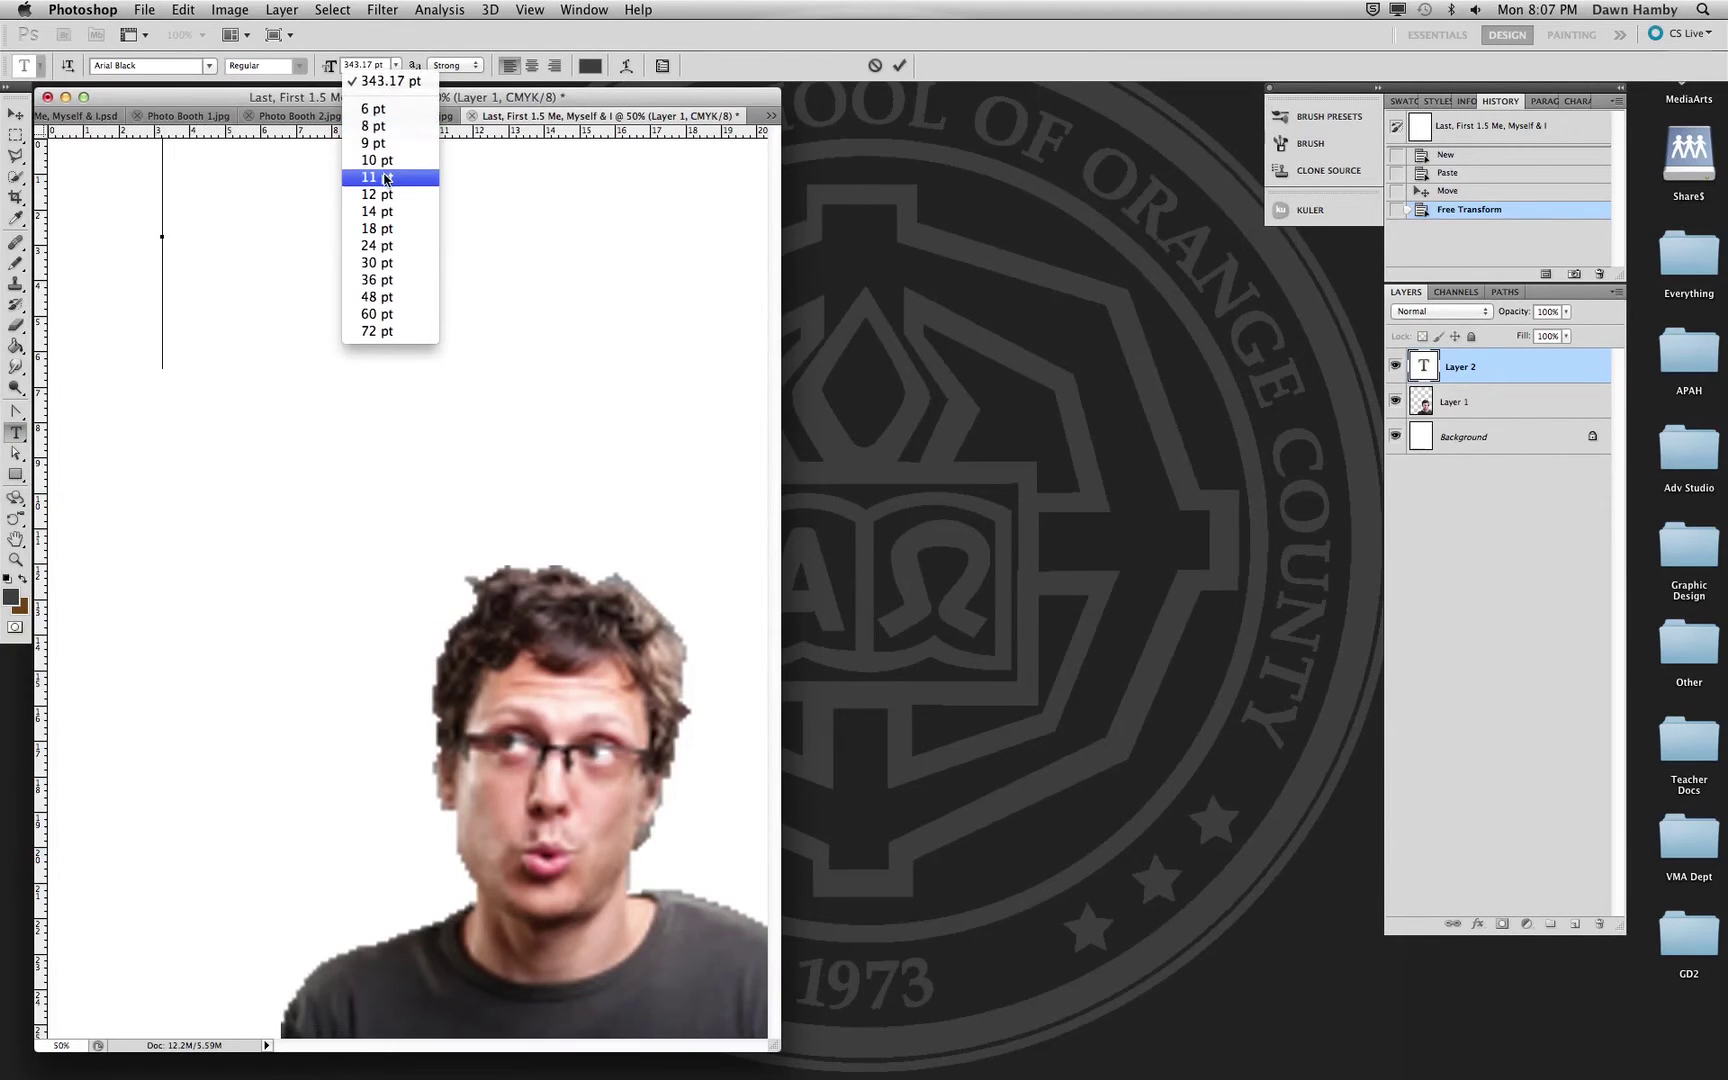
click(385, 180)
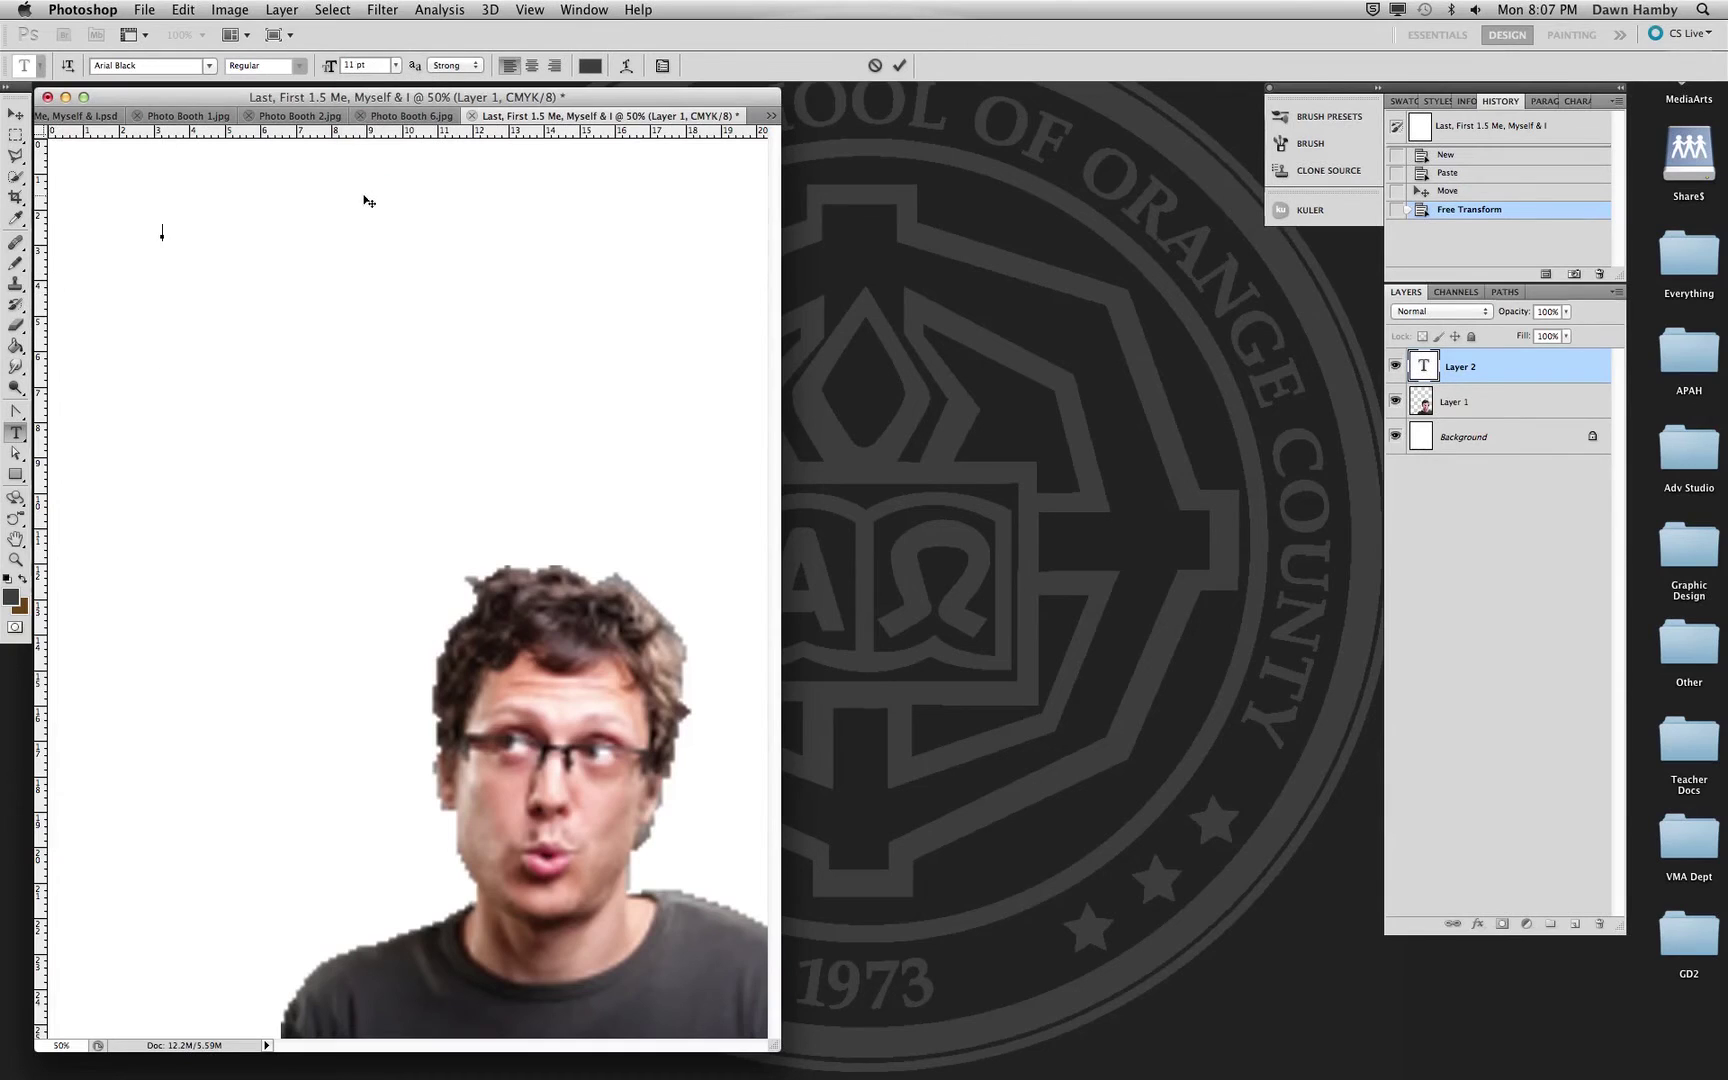
click(400, 68)
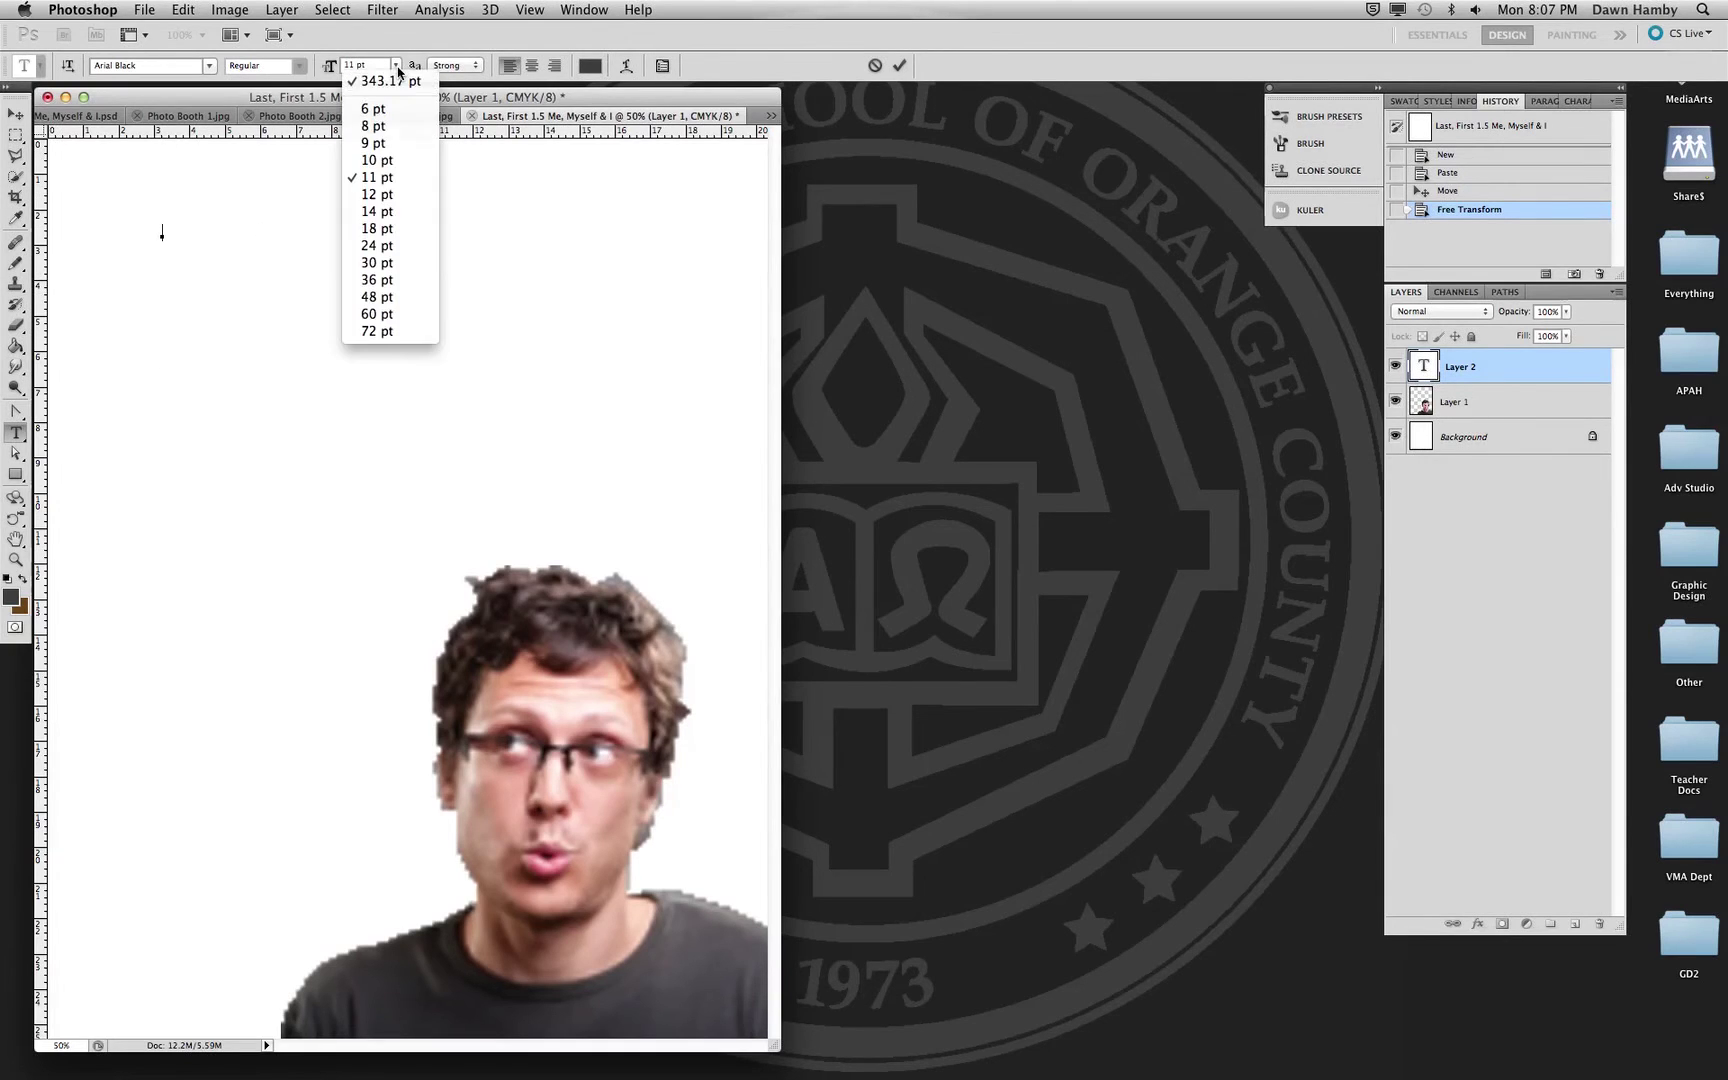
click(381, 250)
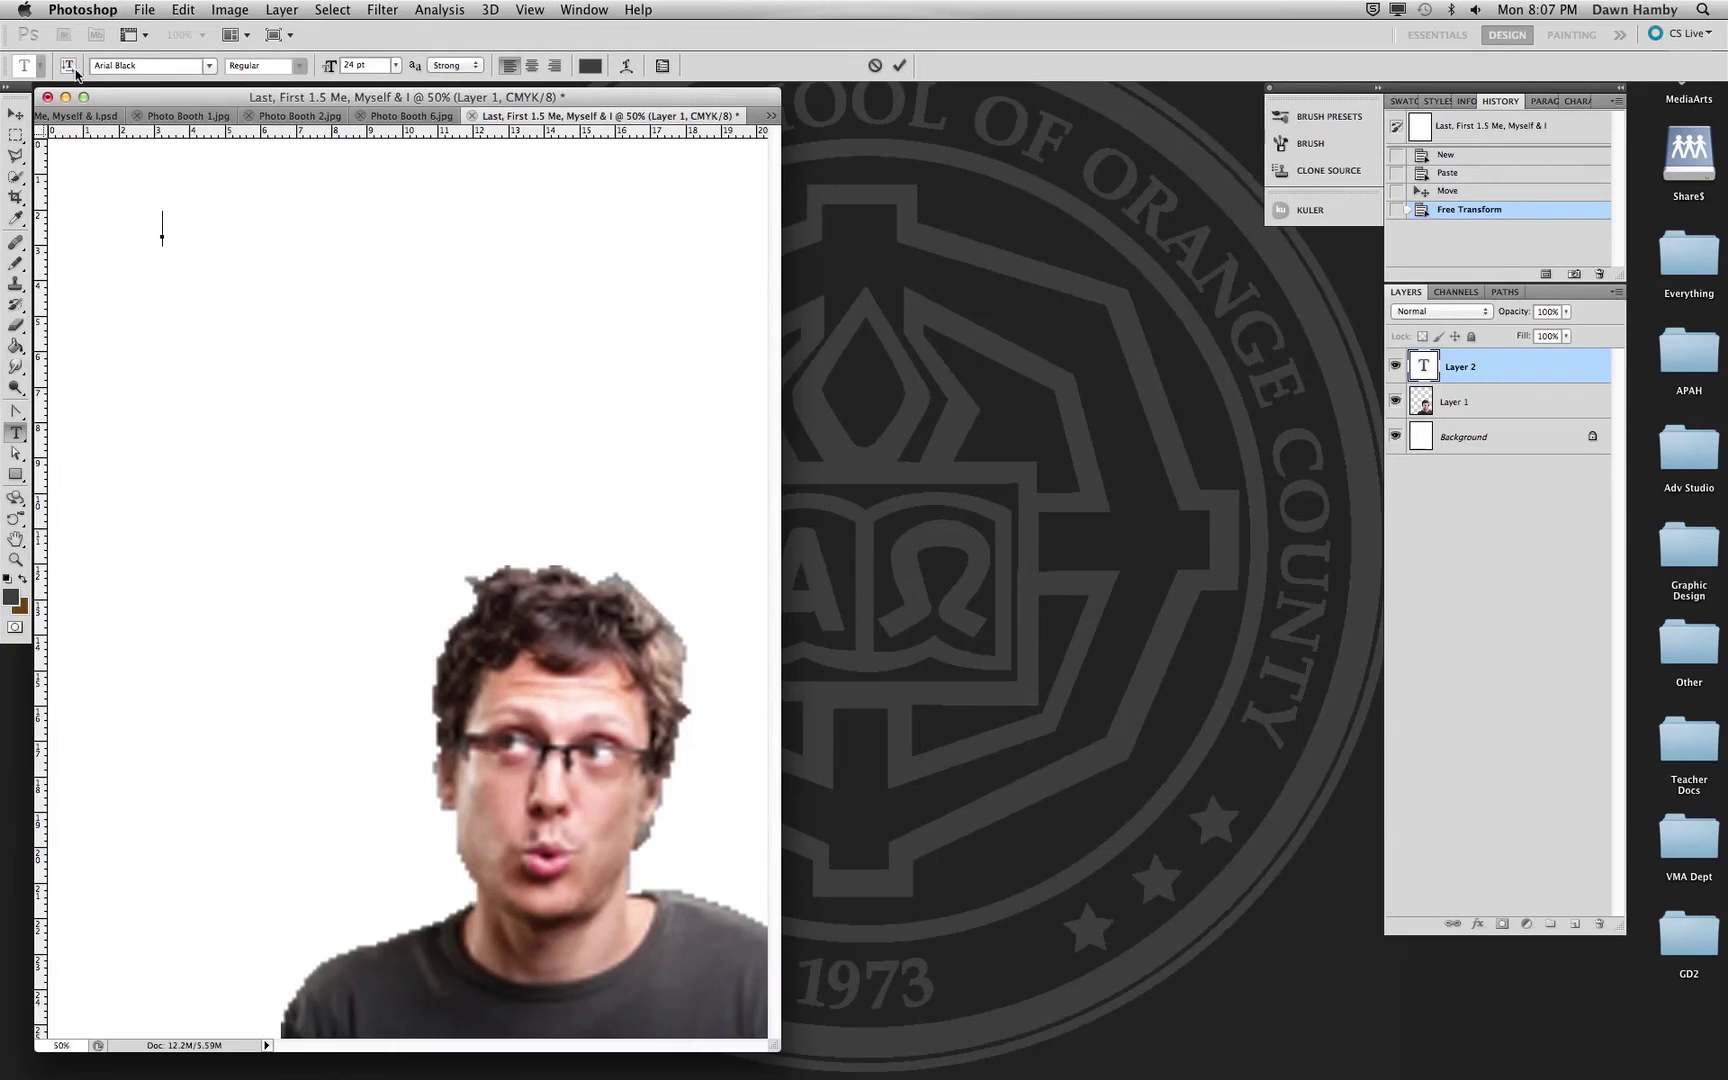
text(Lance)
- Compare with the finished example poster, then return to the Lance poster
click(80, 118)
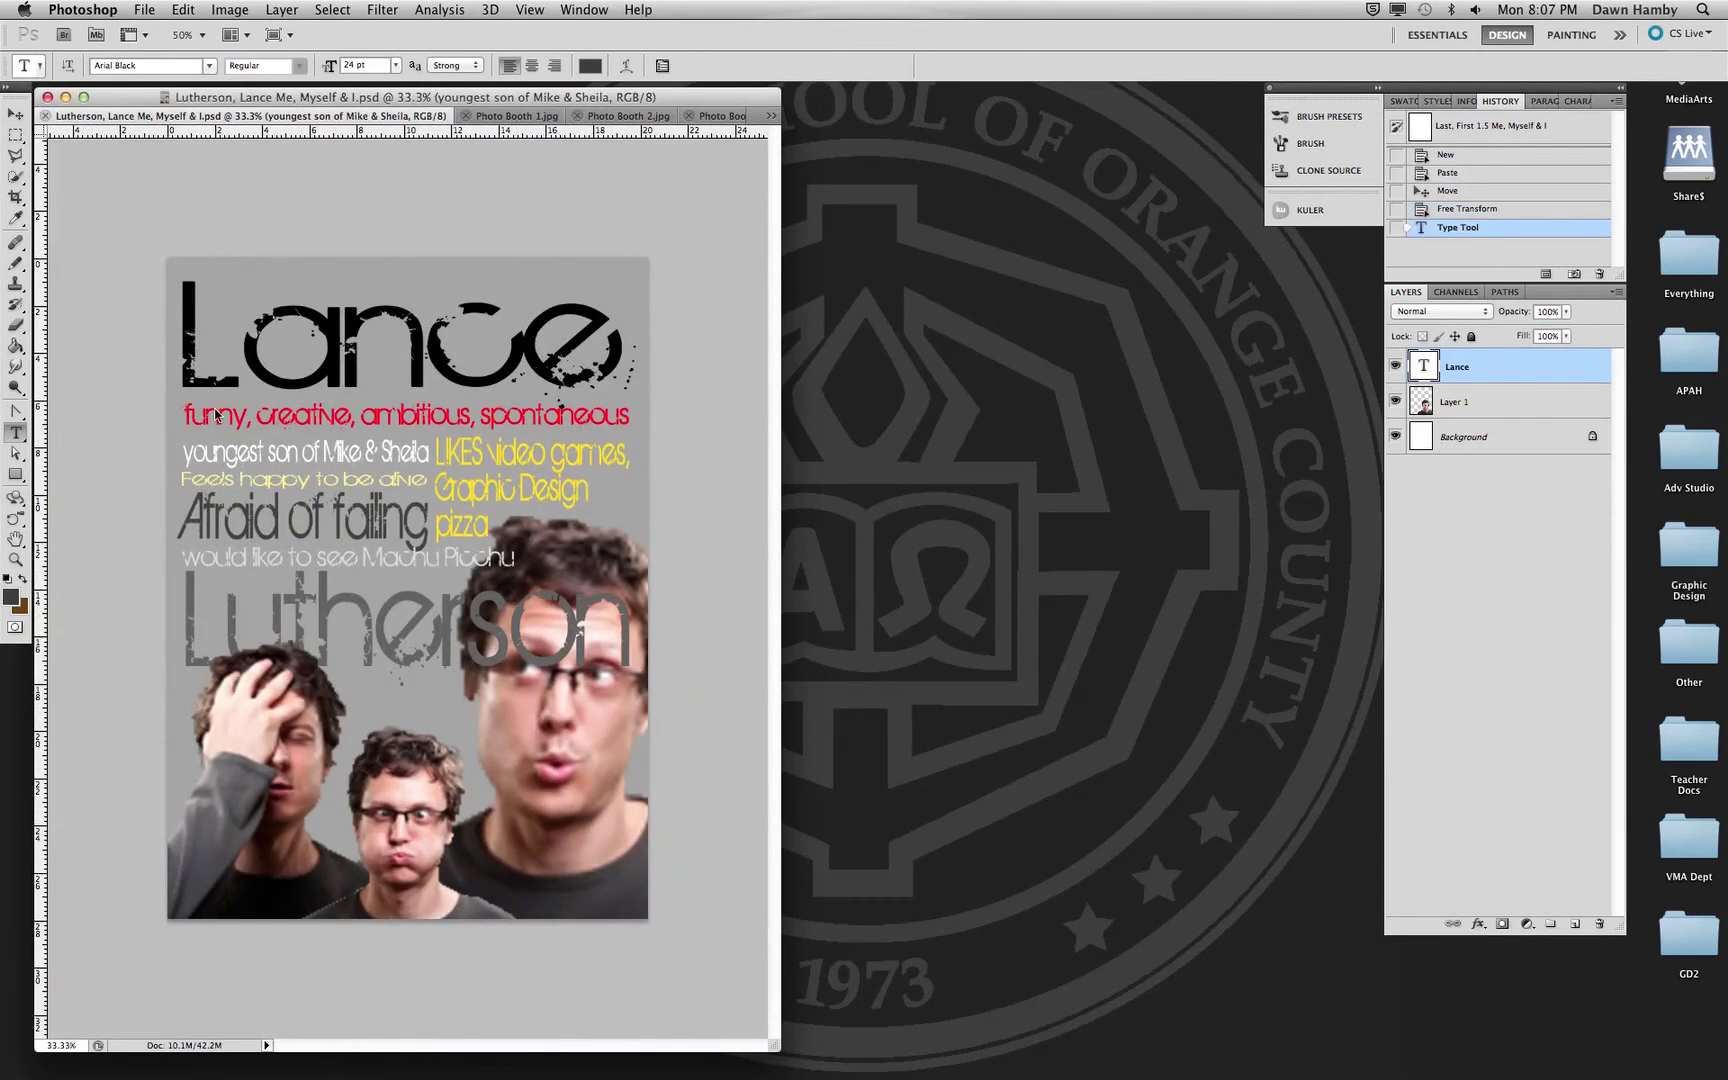
click(770, 116)
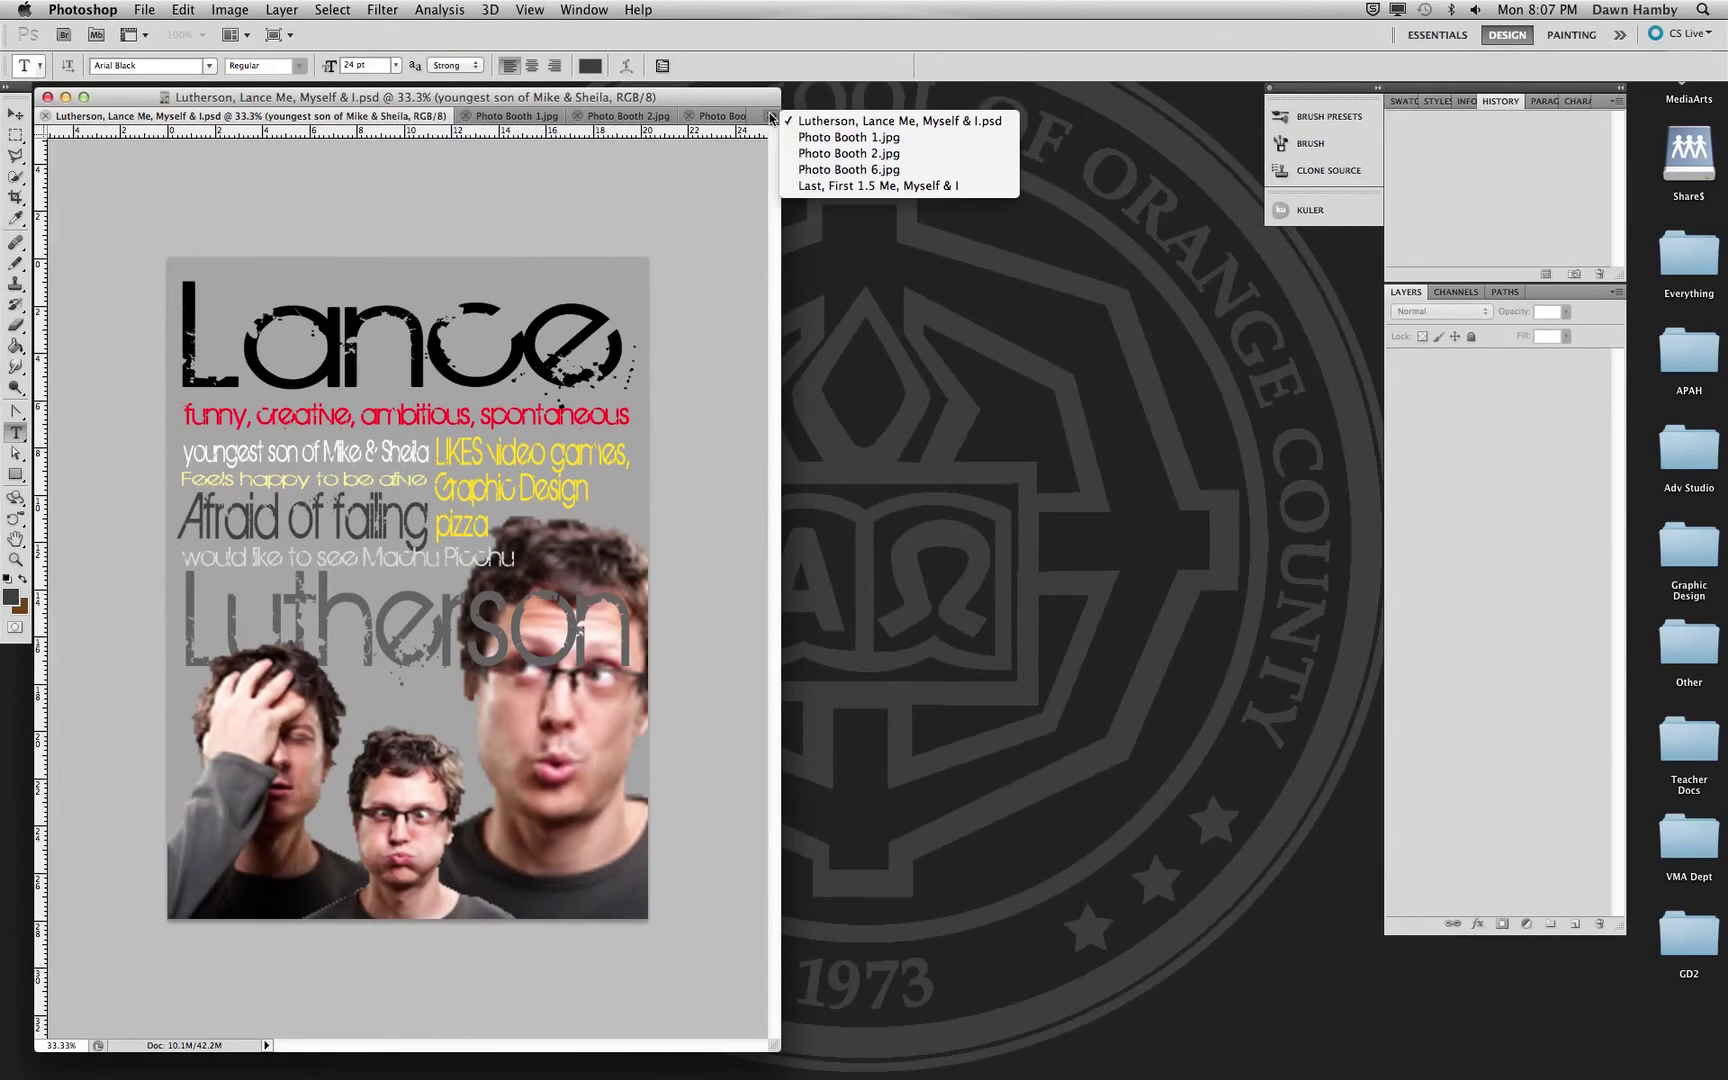
click(855, 186)
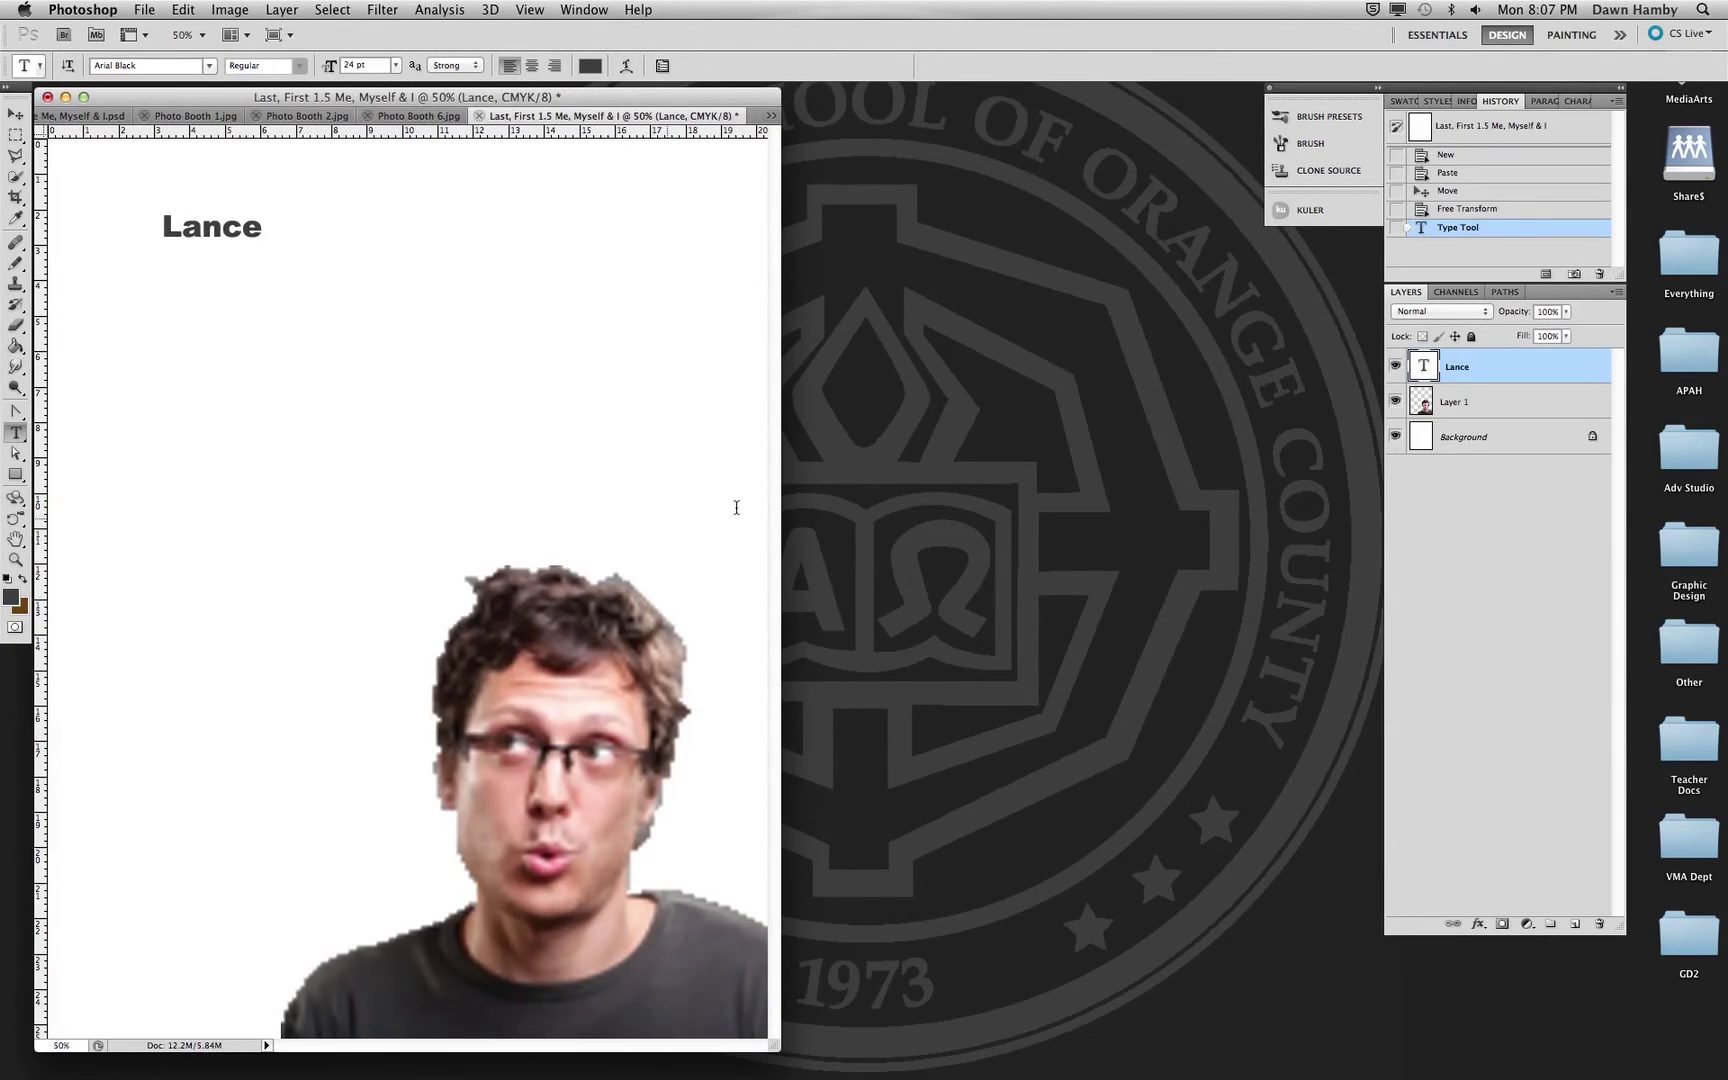
- Type 'Creative, ambitious, determined, funny' as a new text line below Lance
click(1572, 532)
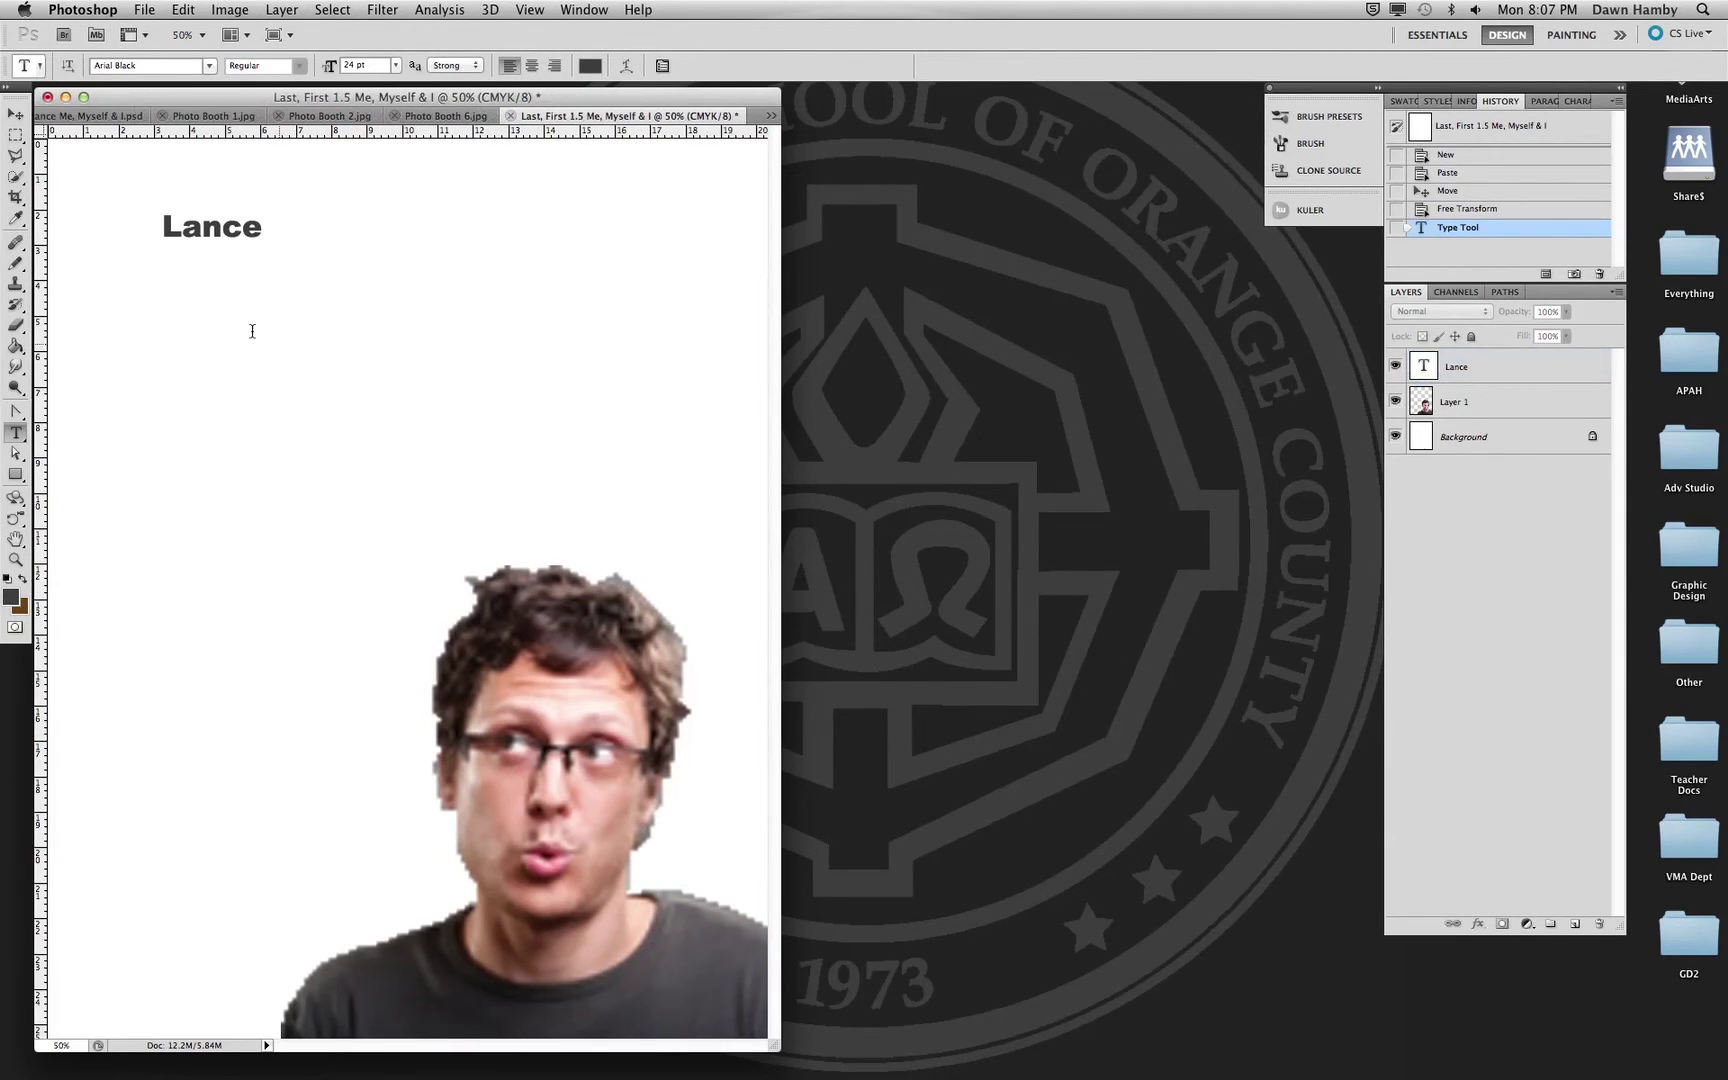
click(174, 292)
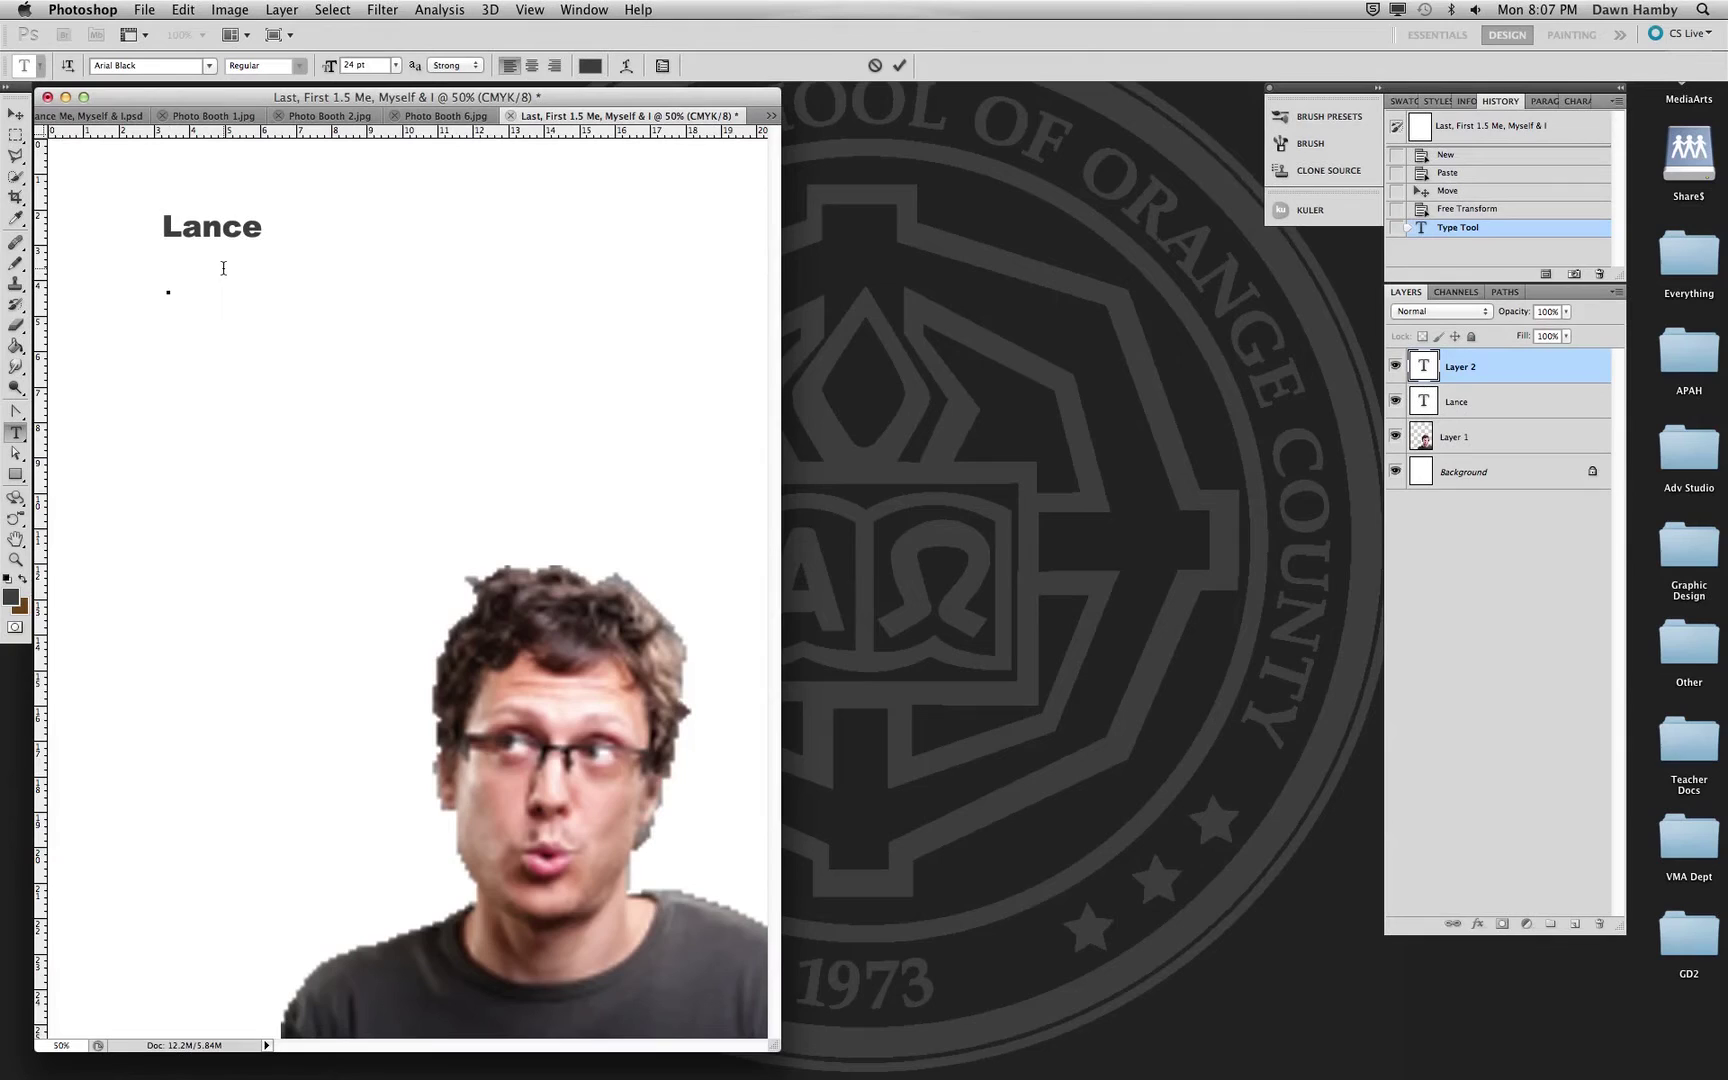
text(Creative, a)
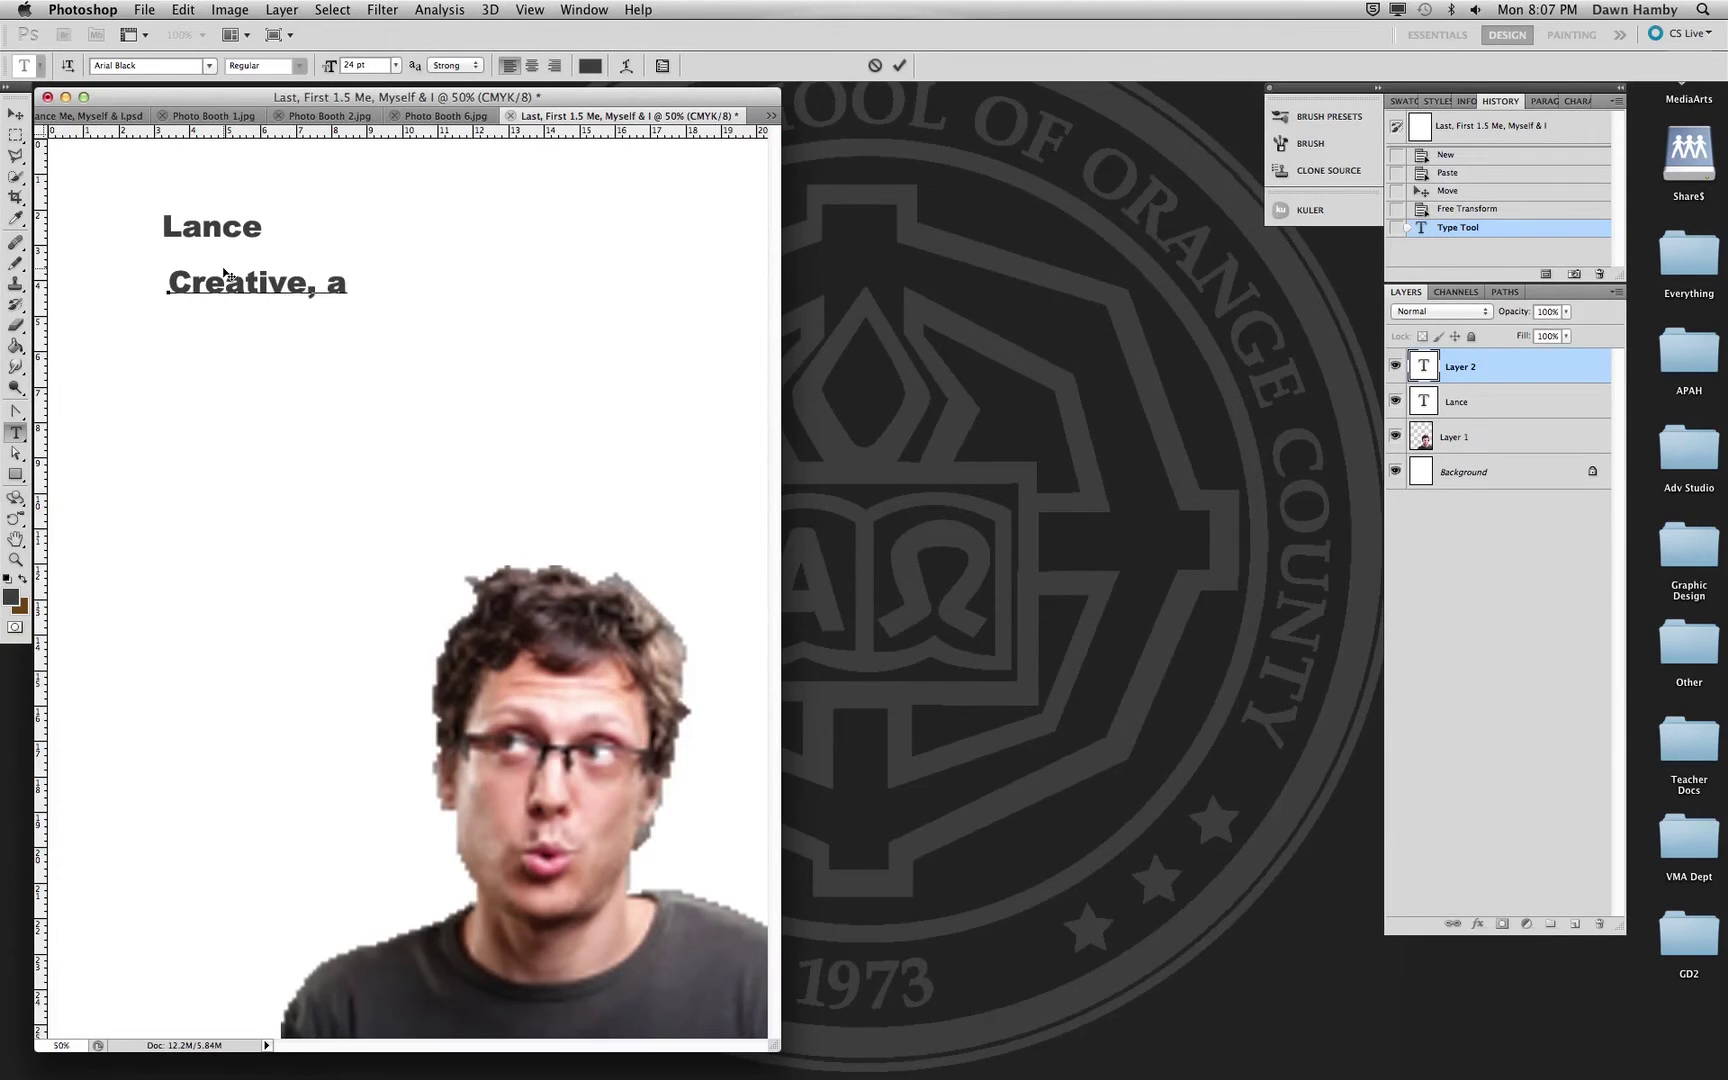
text(mbitious, de )
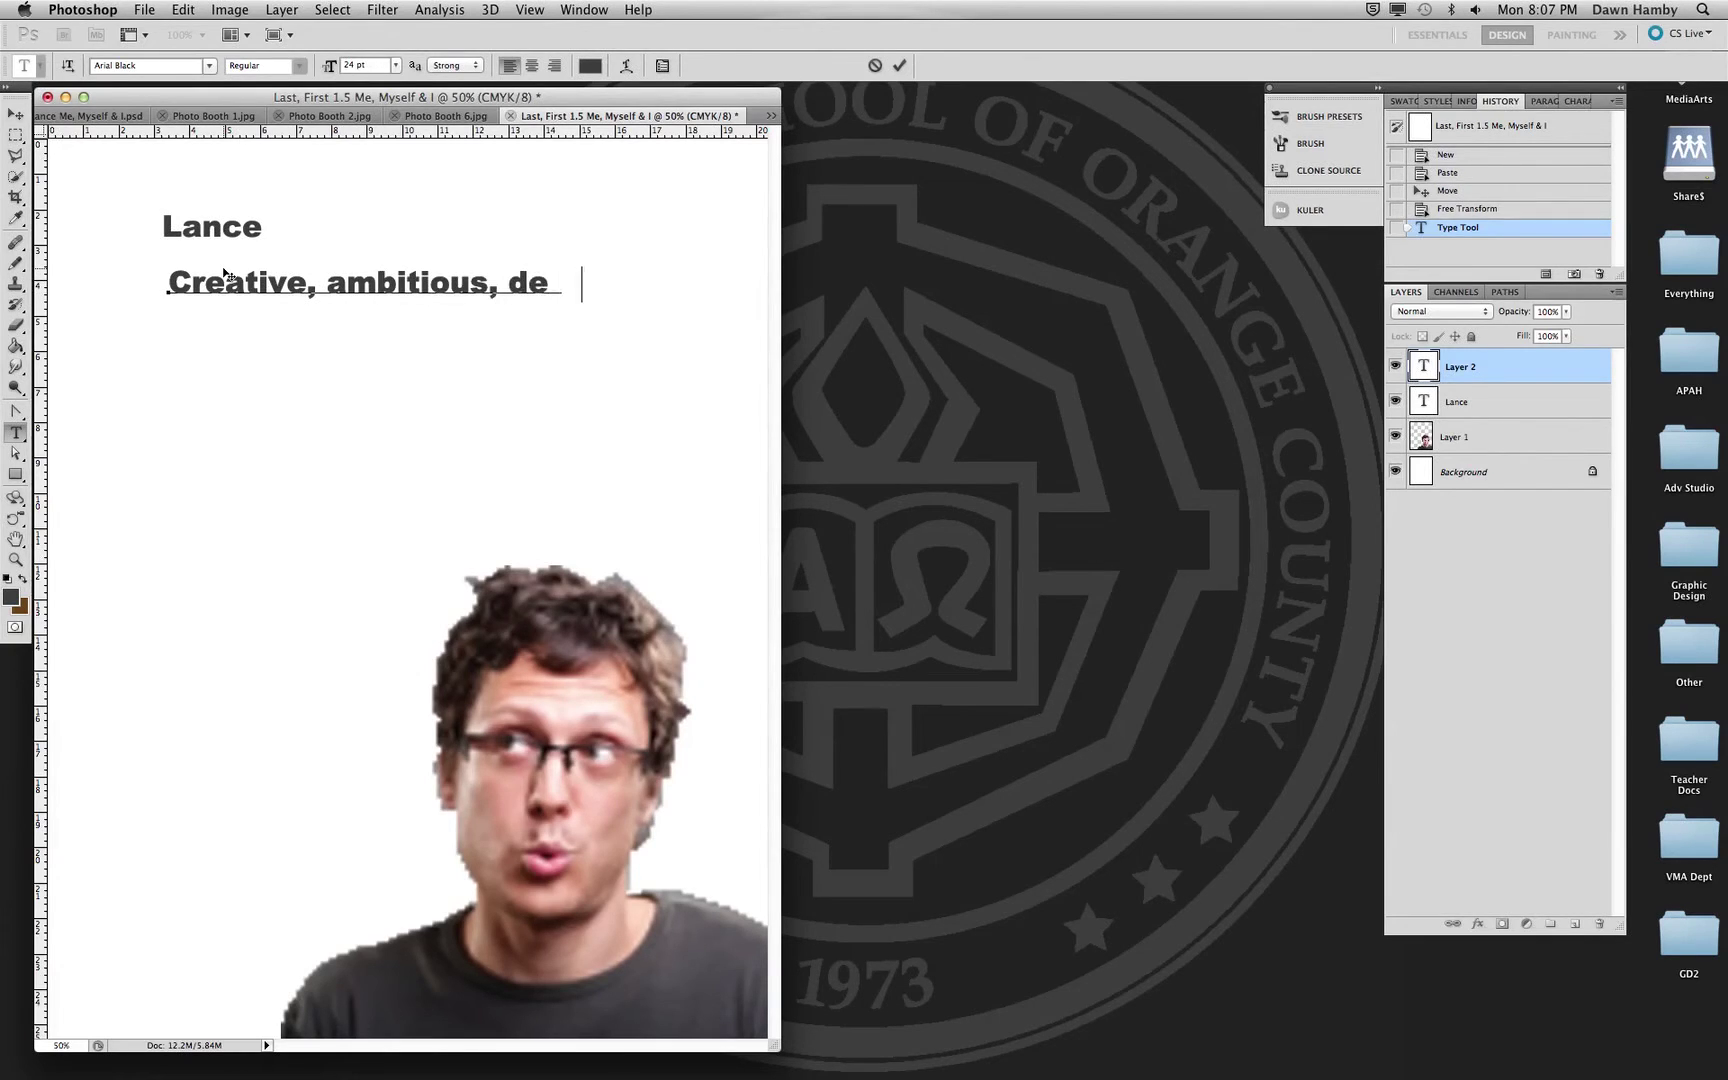
text(termined, fun)
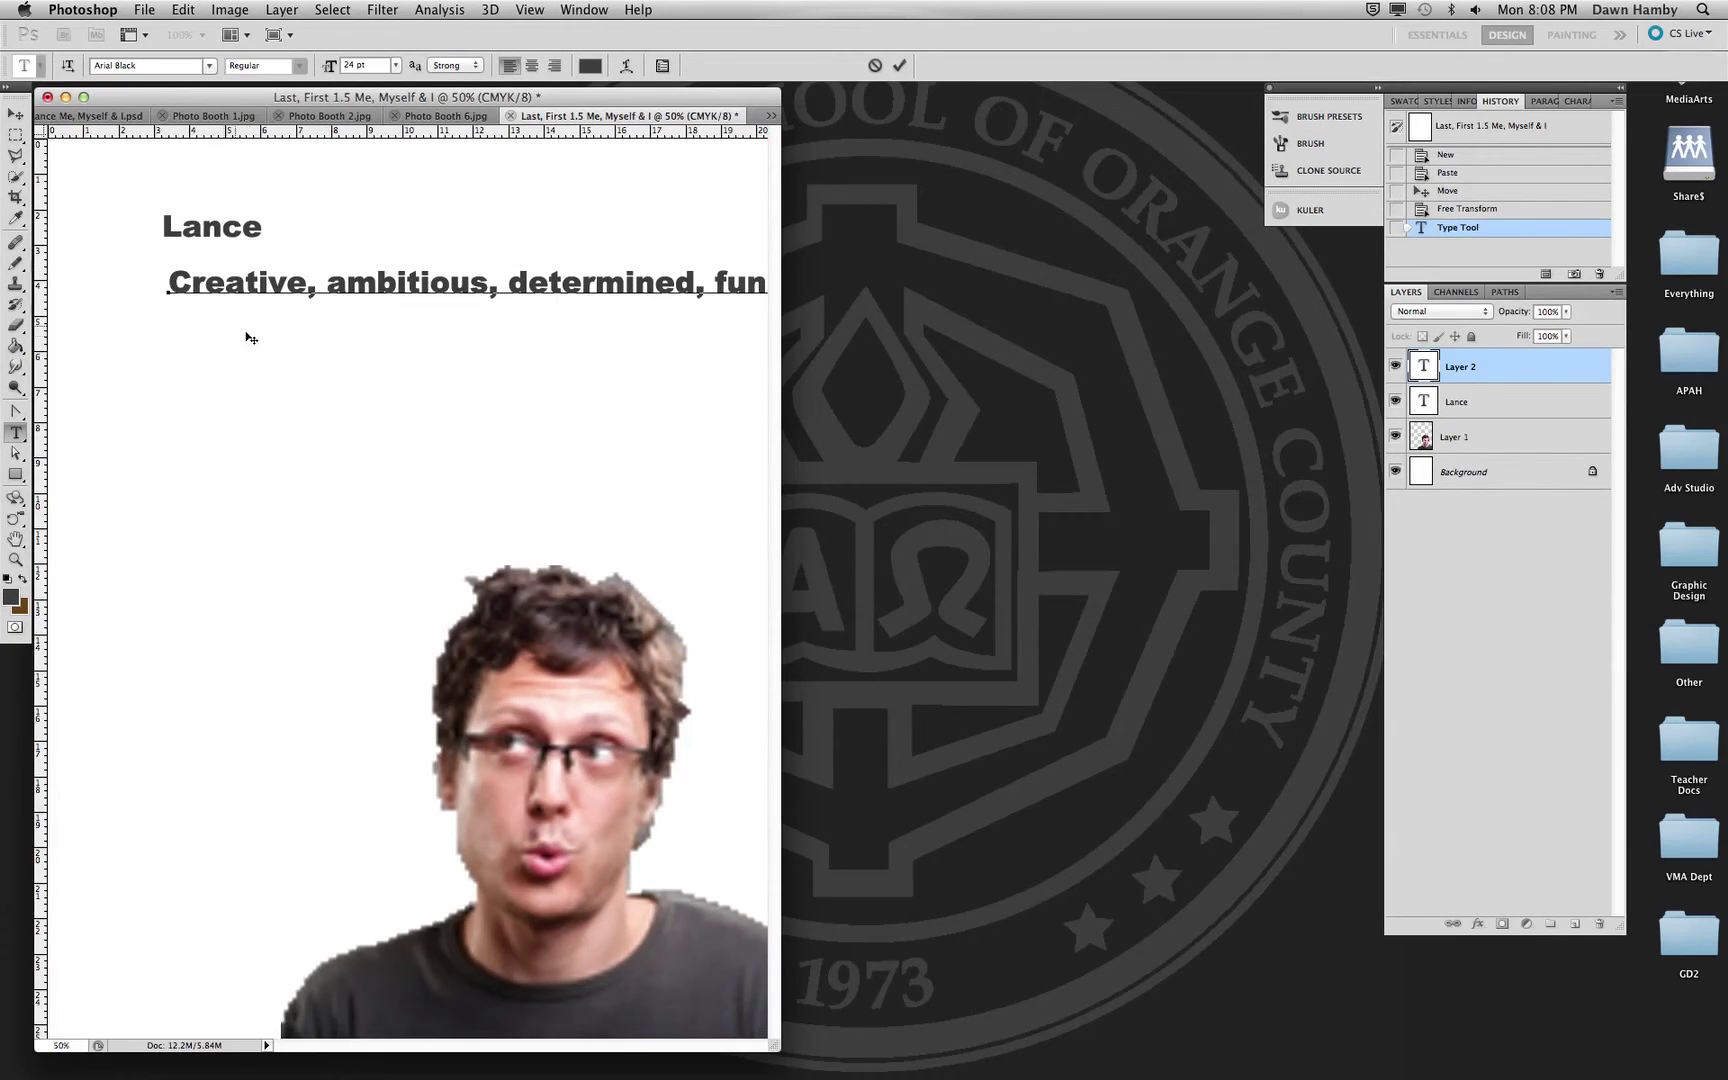
text(ny)
- Nudge the adjective line left and slightly down, commit it, and dismiss the error dialog
drag(231, 335, 177, 328)
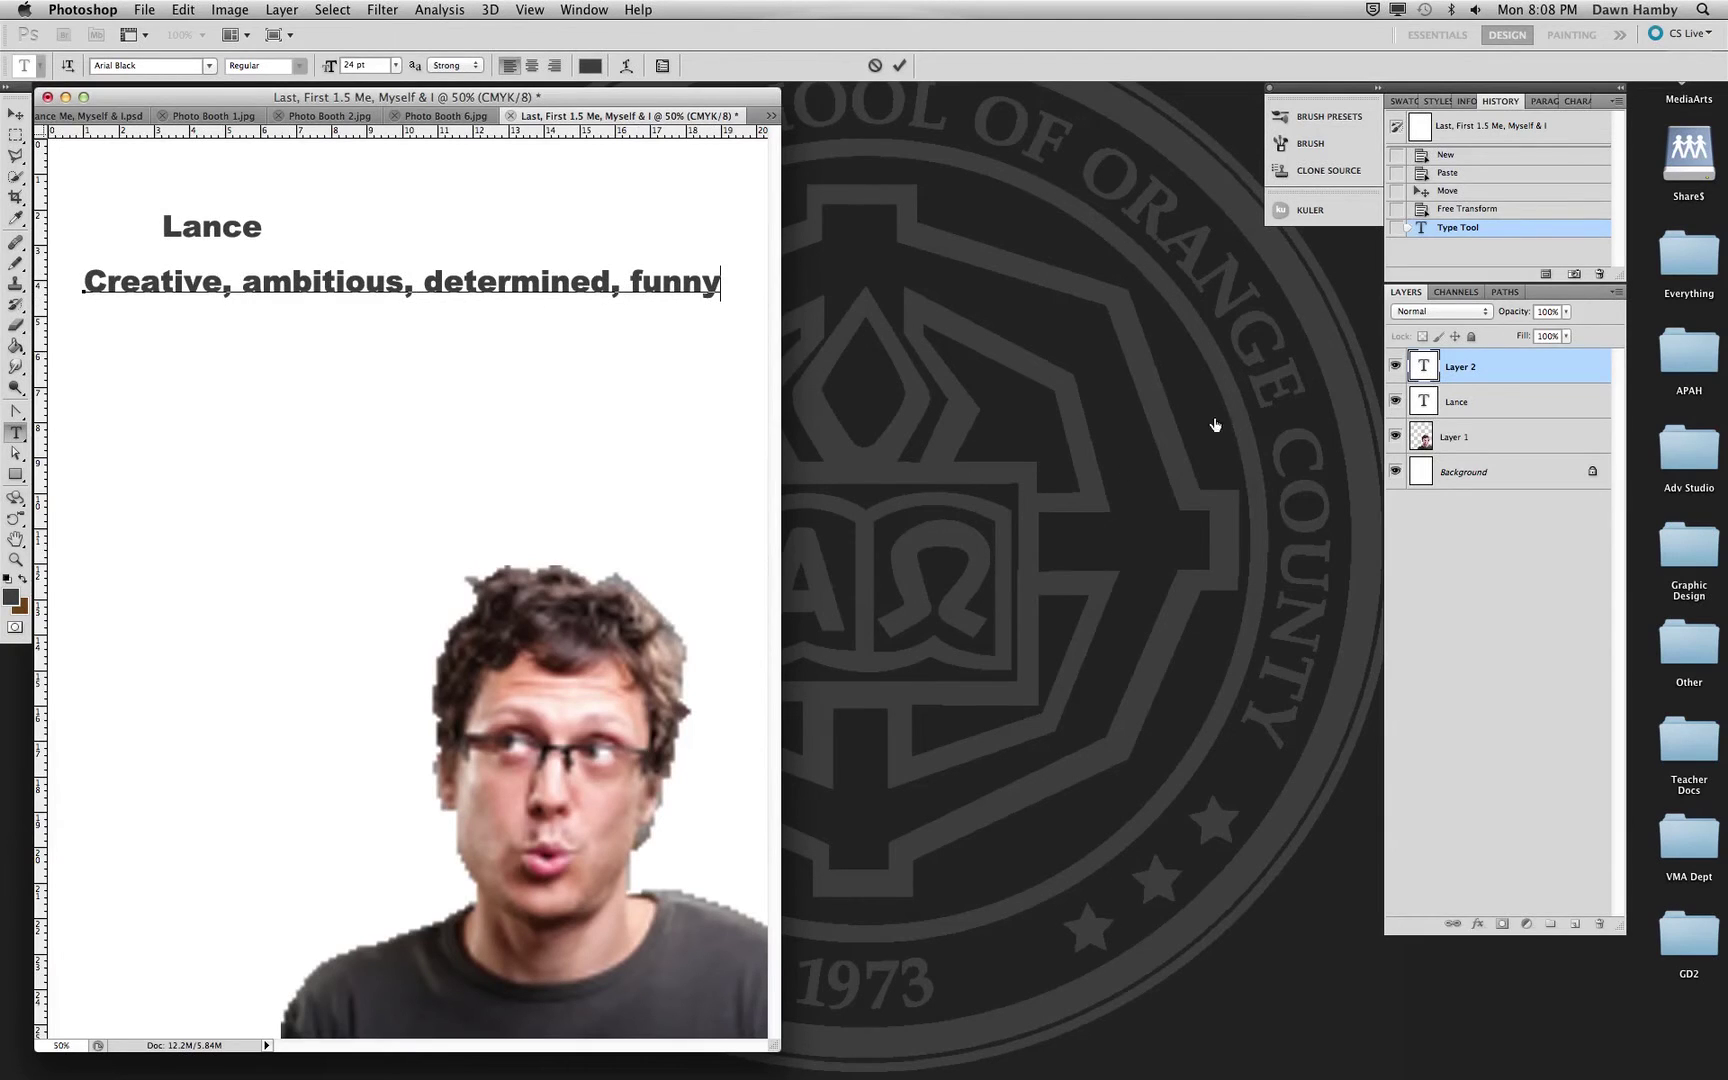
mouse_move(552, 351)
mouse_down()
mouse_move(532, 347)
mouse_move(550, 356)
mouse_up()
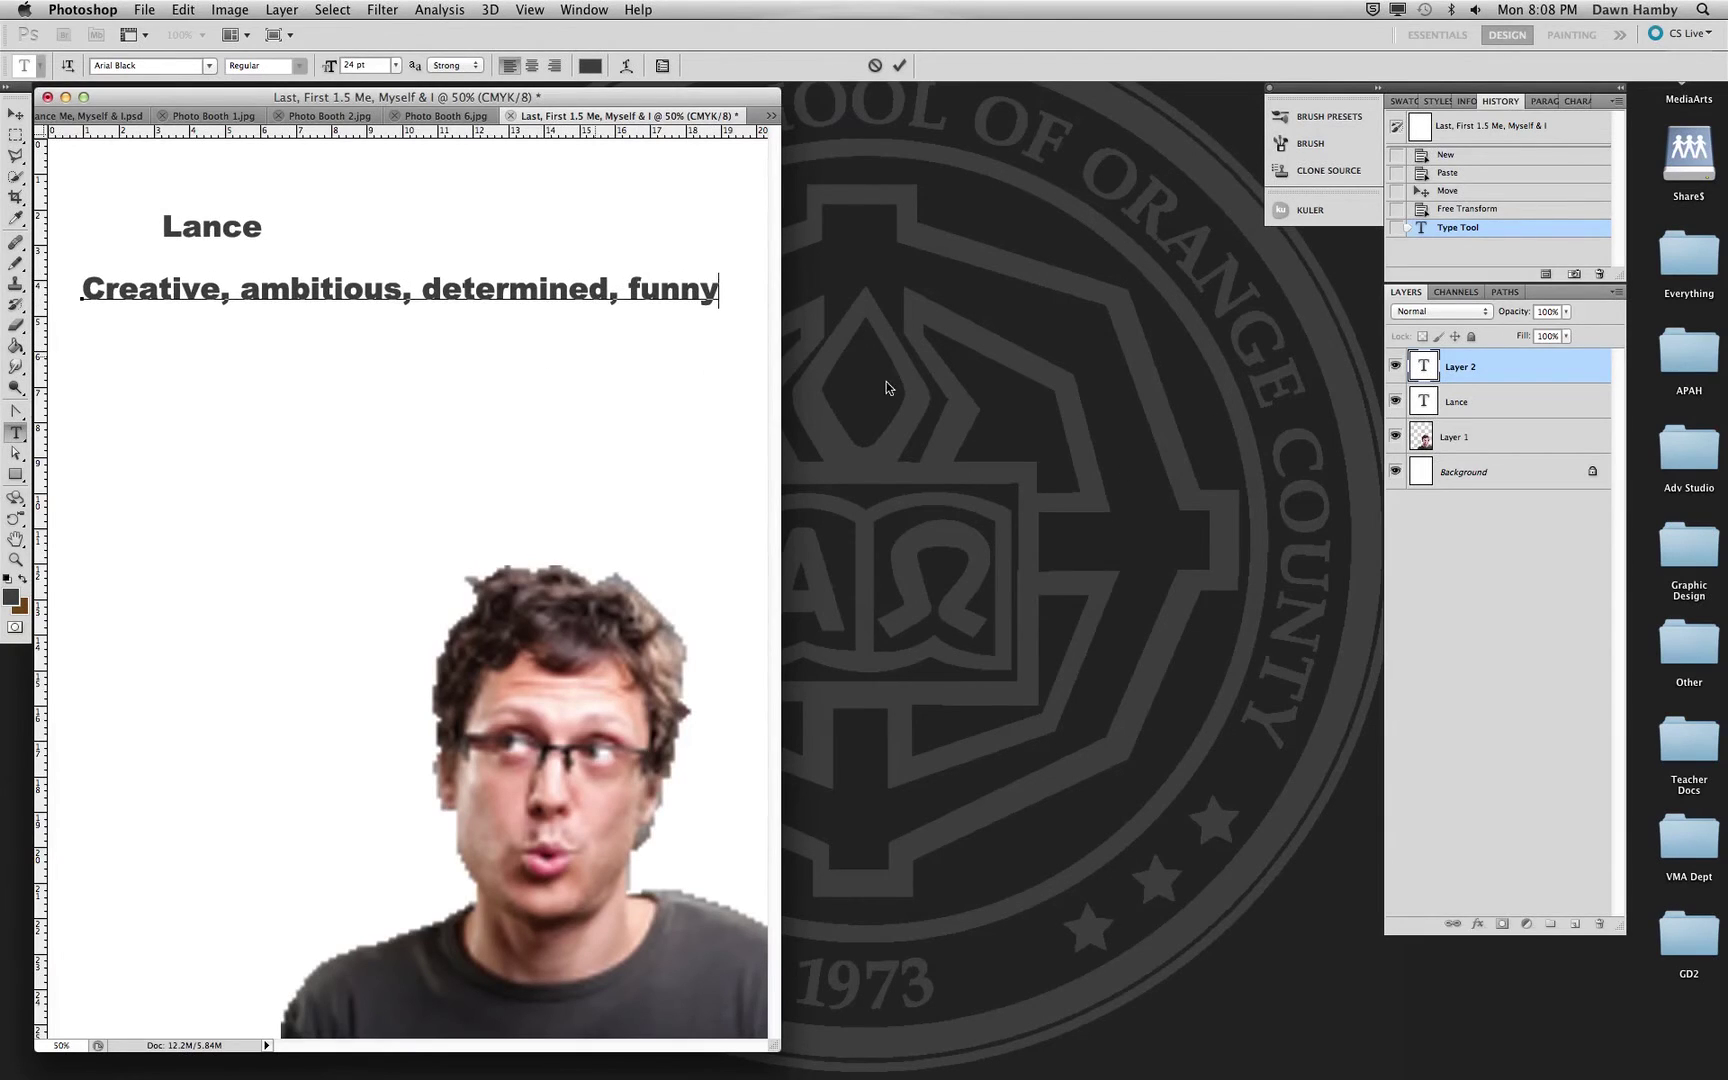
drag(1465, 404, 207, 235)
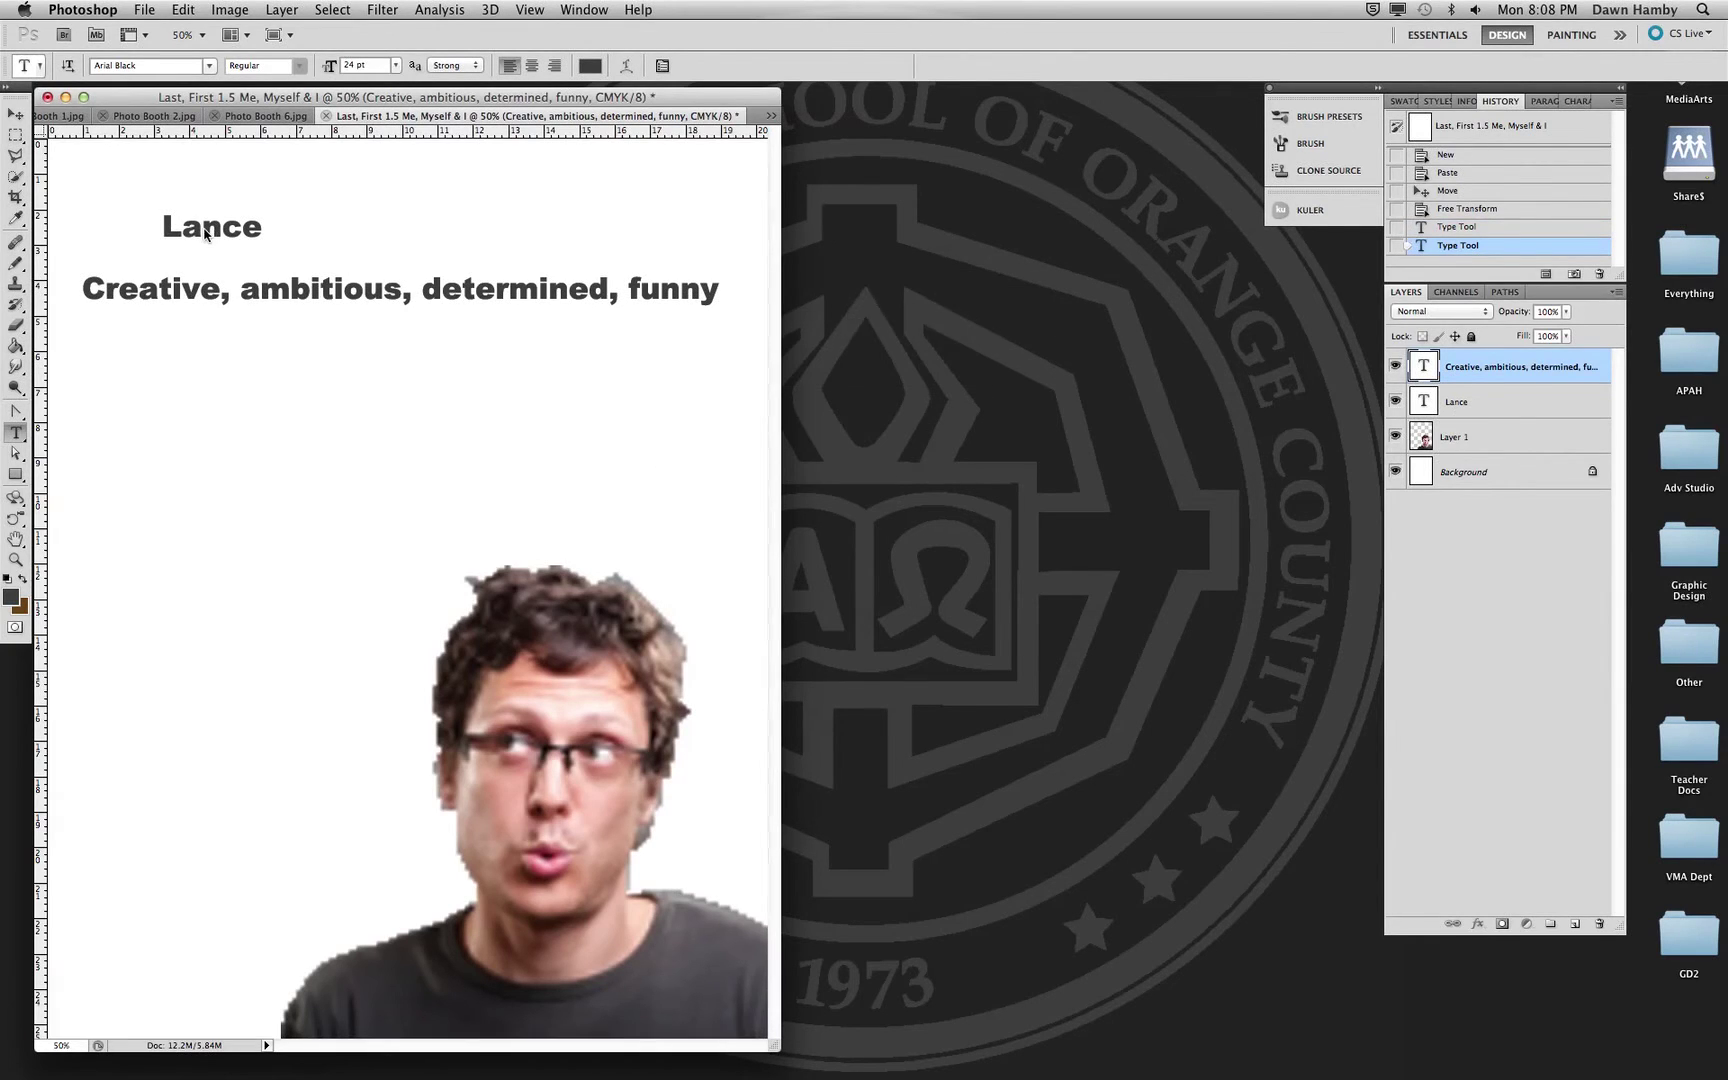
click(995, 368)
click(206, 228)
- Shift the Lance title left and down, checking it against the Lutherson example poster
drag(309, 235, 262, 247)
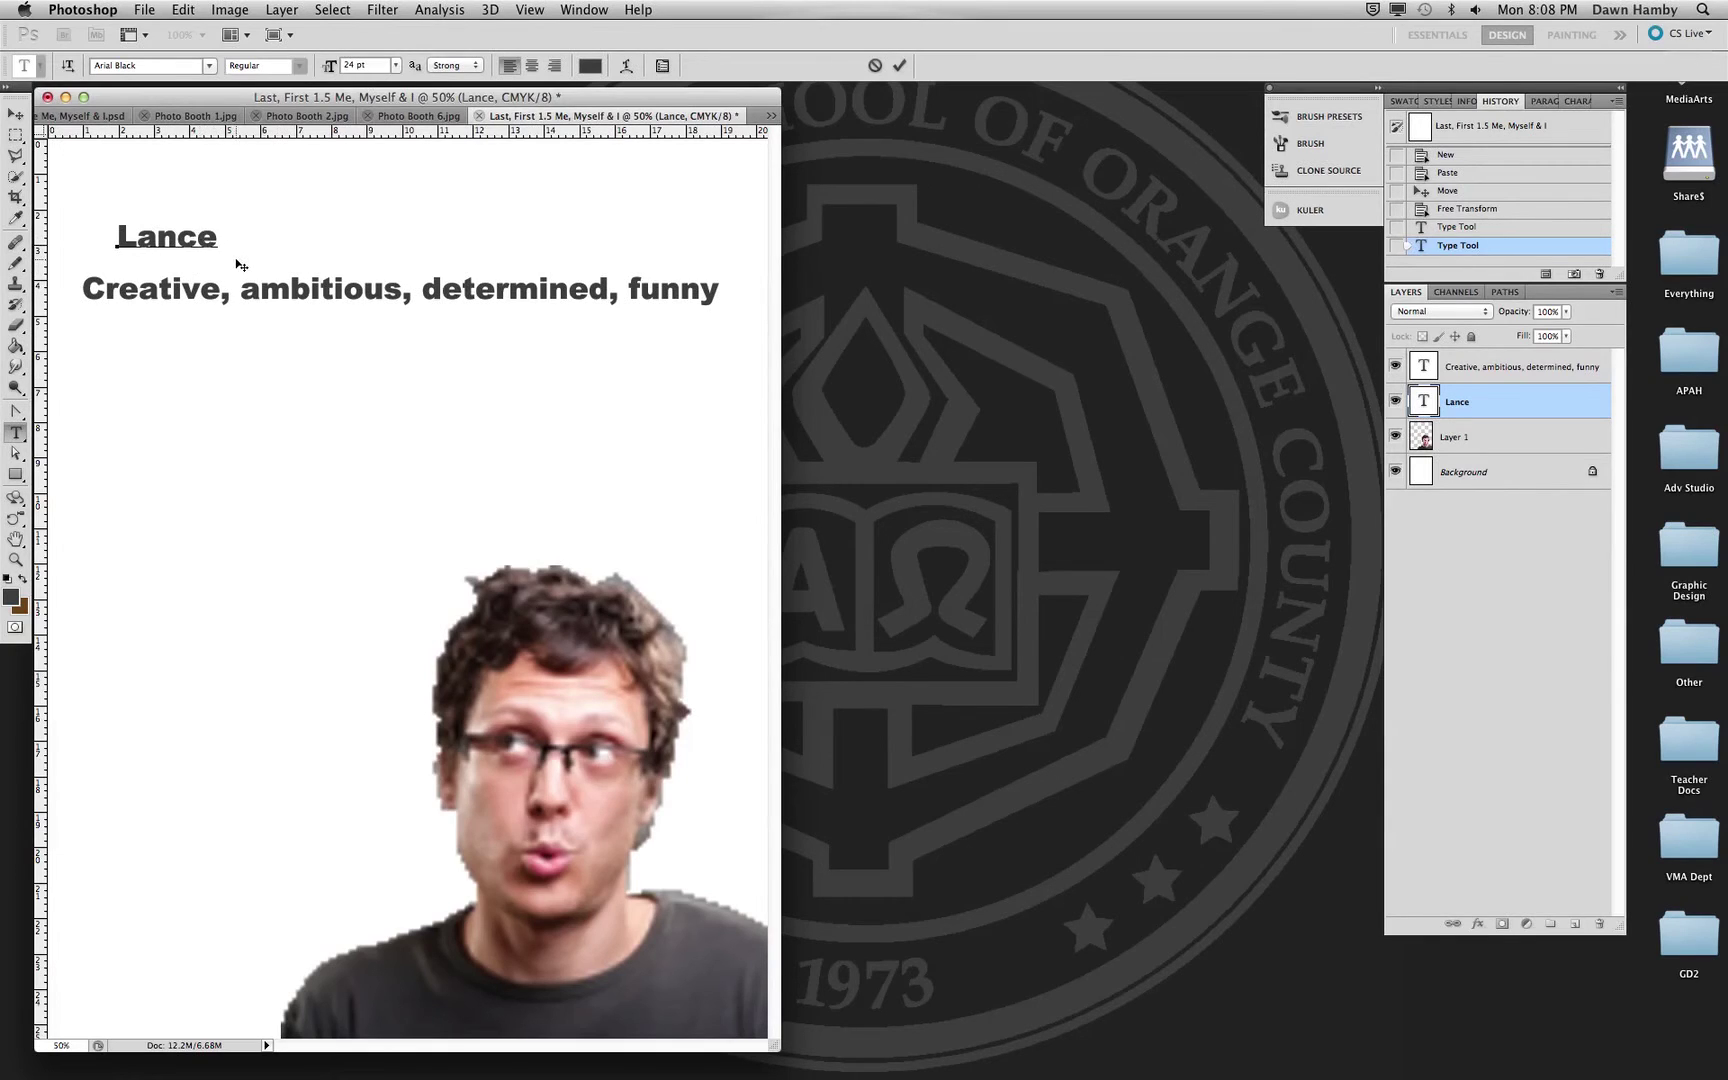
click(80, 116)
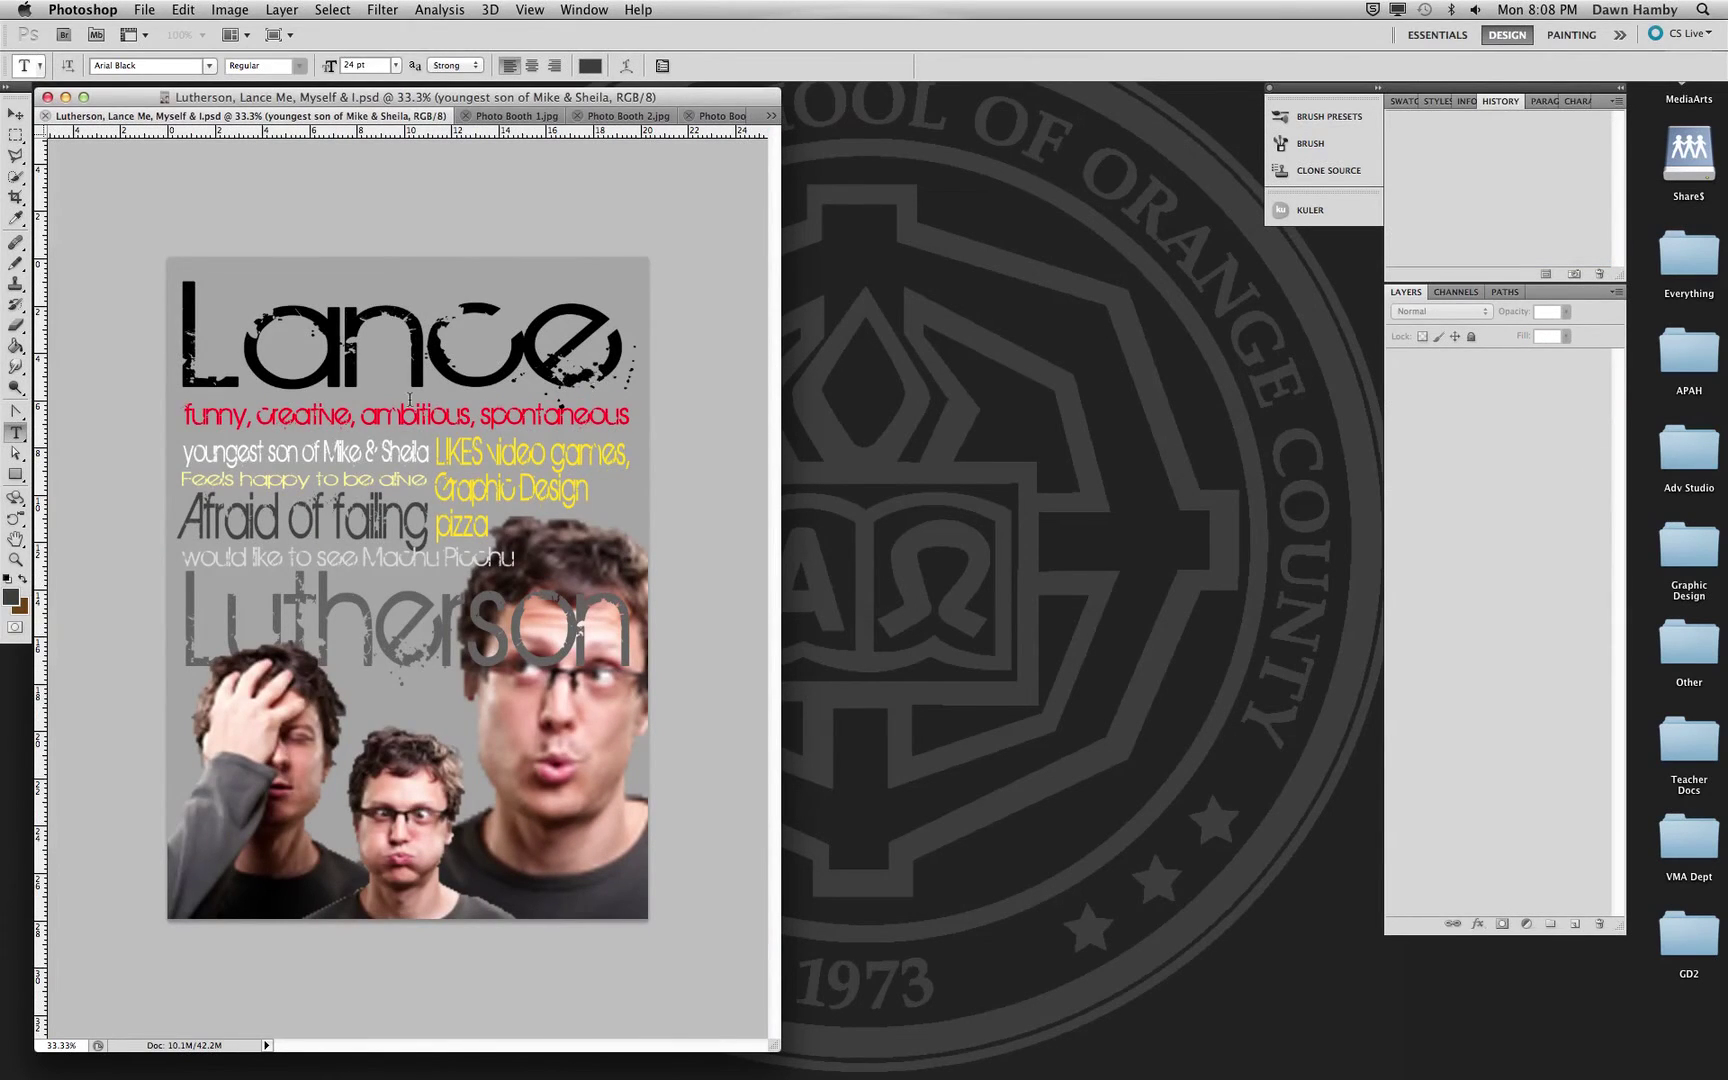
click(773, 120)
click(798, 181)
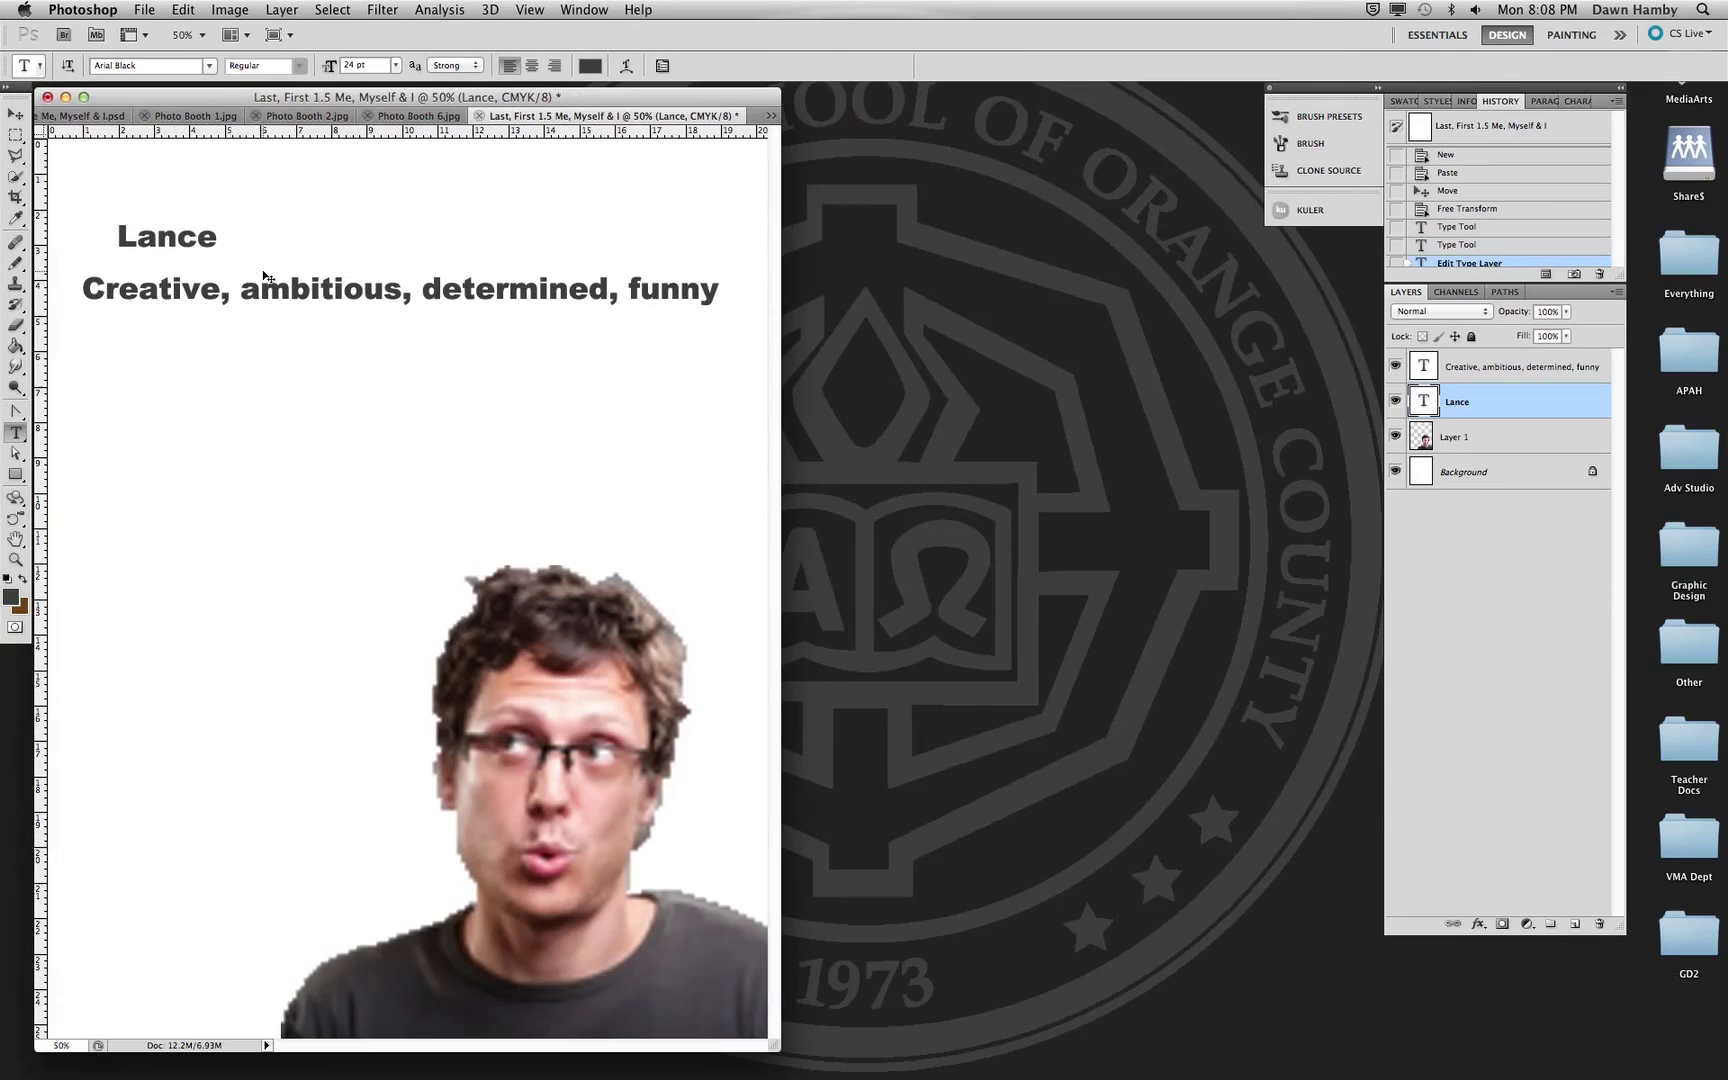
- Scale Lance to about 208 pt in Bonbon Bleu, stretched across the page top
click(201, 236)
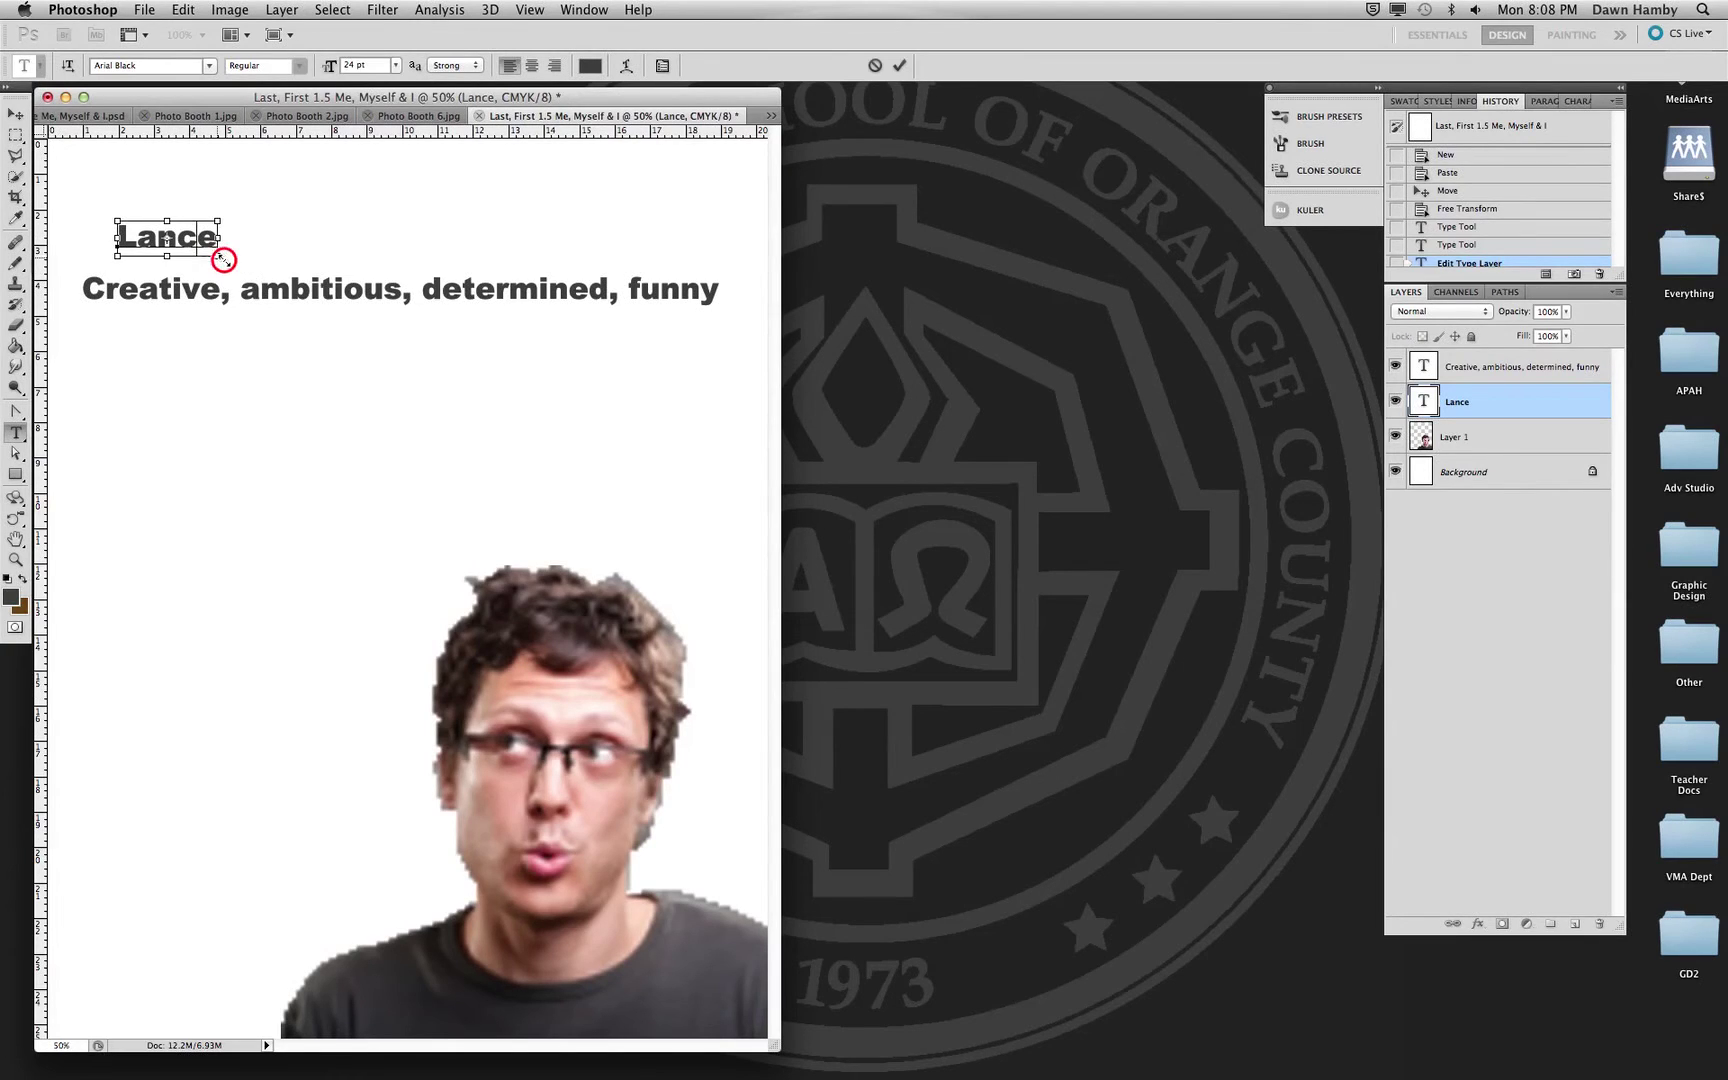
drag(220, 256, 726, 413)
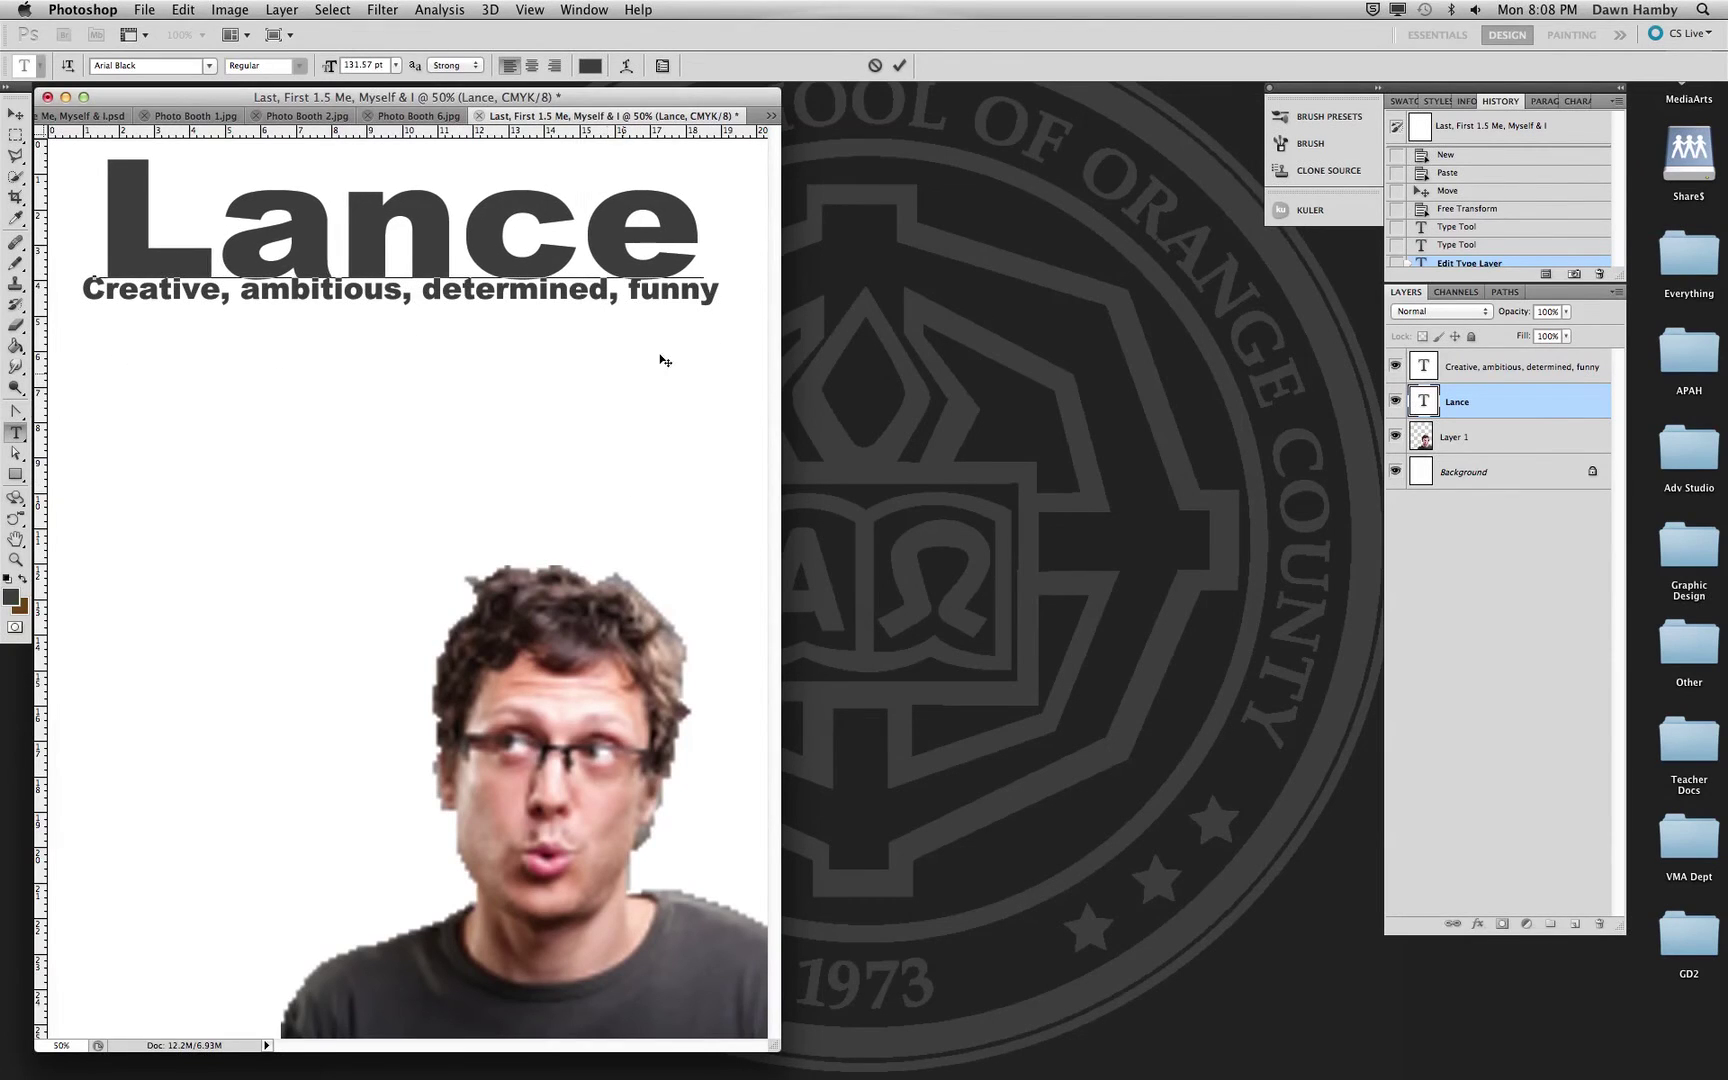
drag(699, 240, 118, 221)
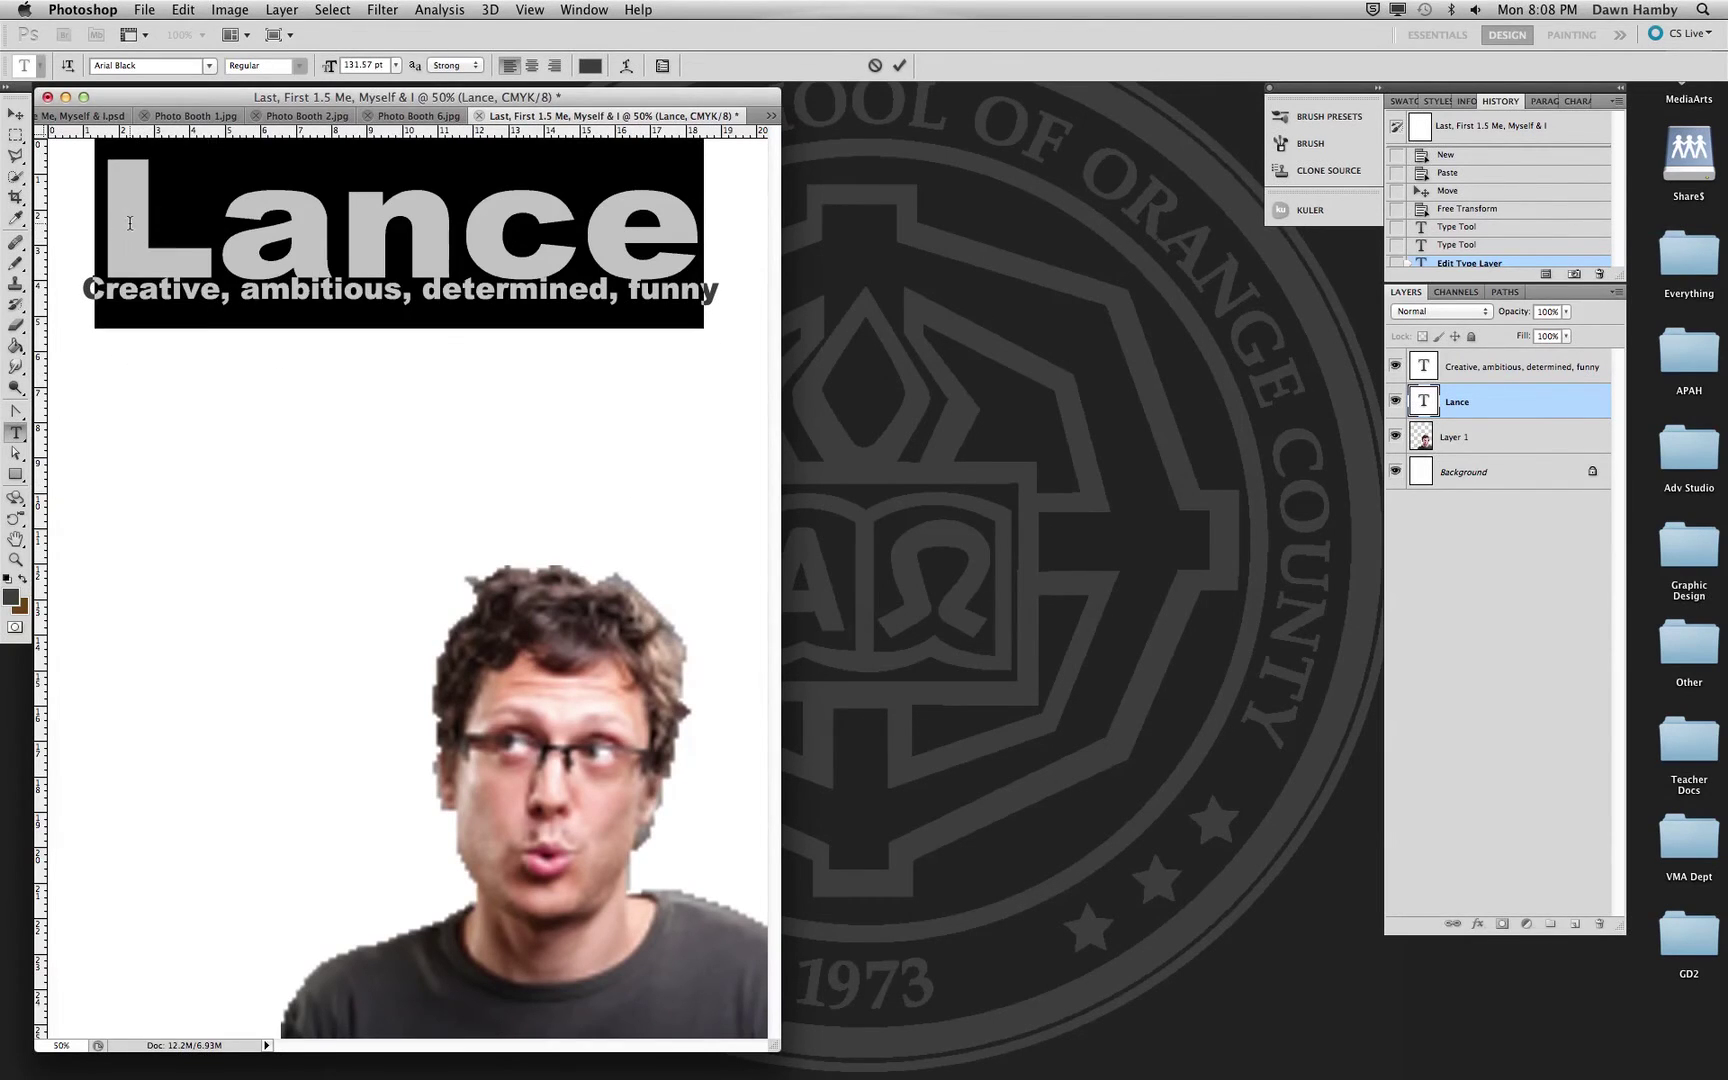
click(211, 66)
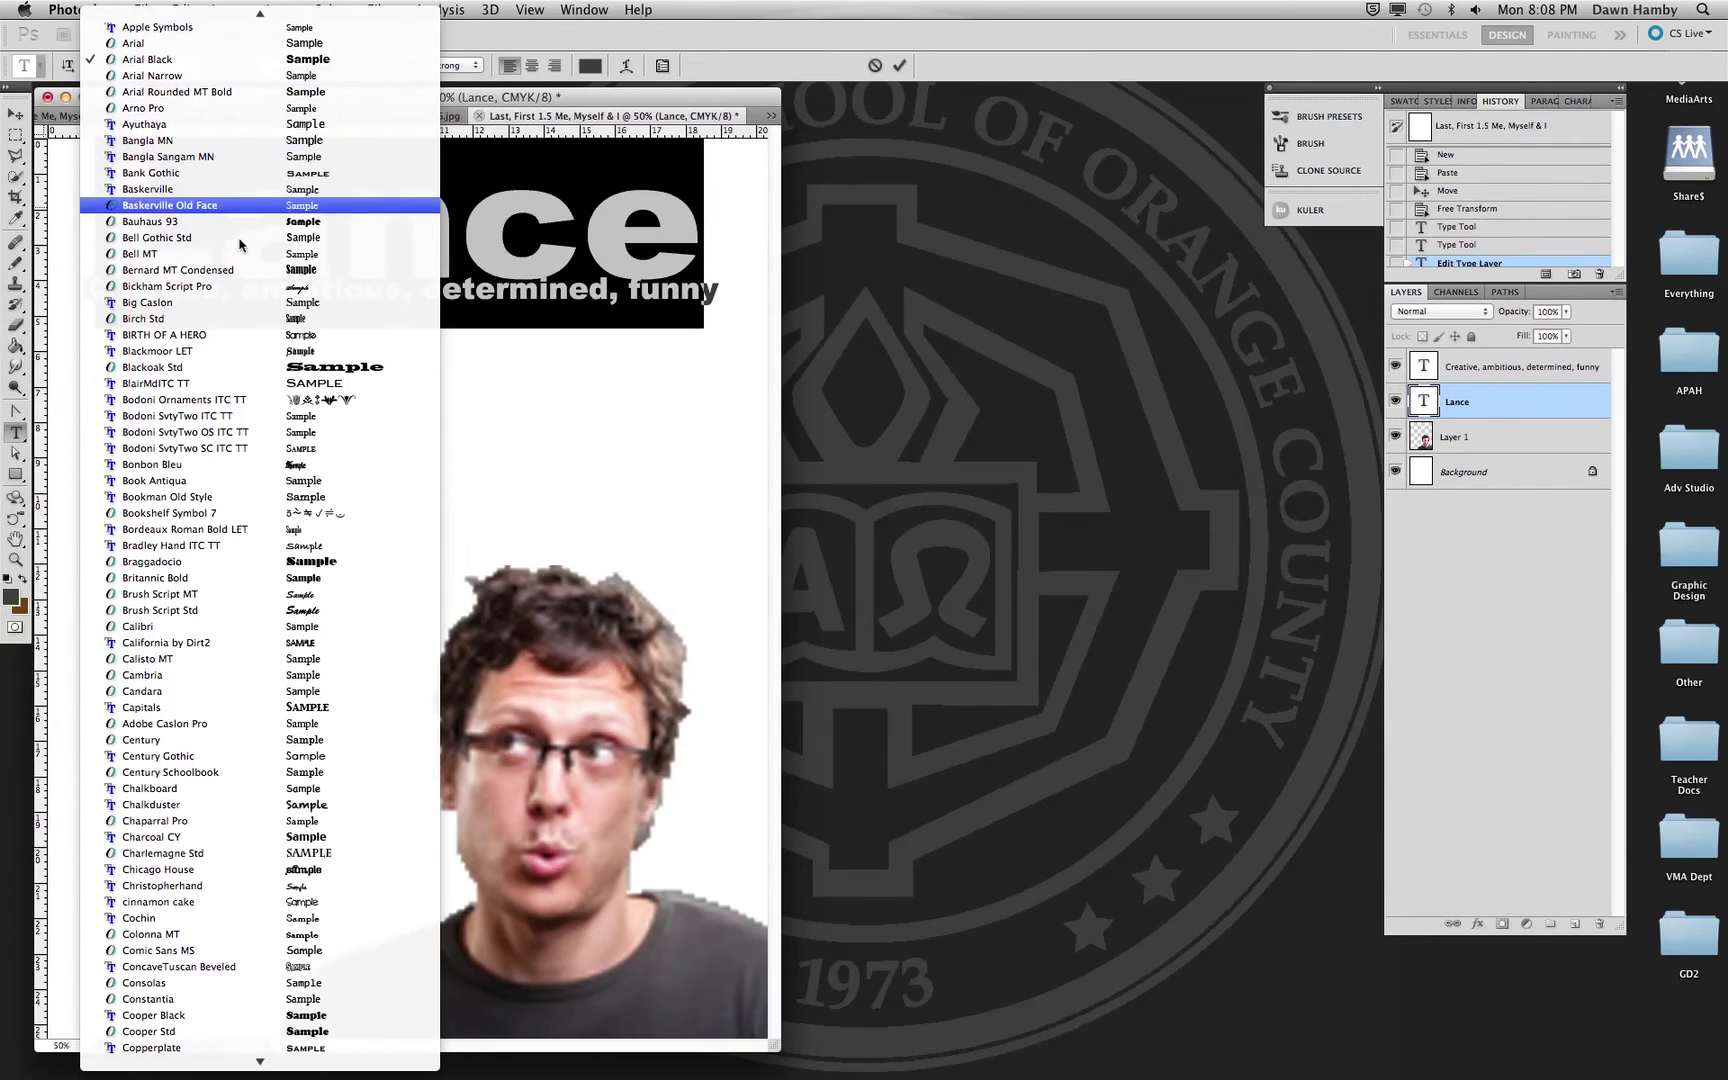
click(269, 464)
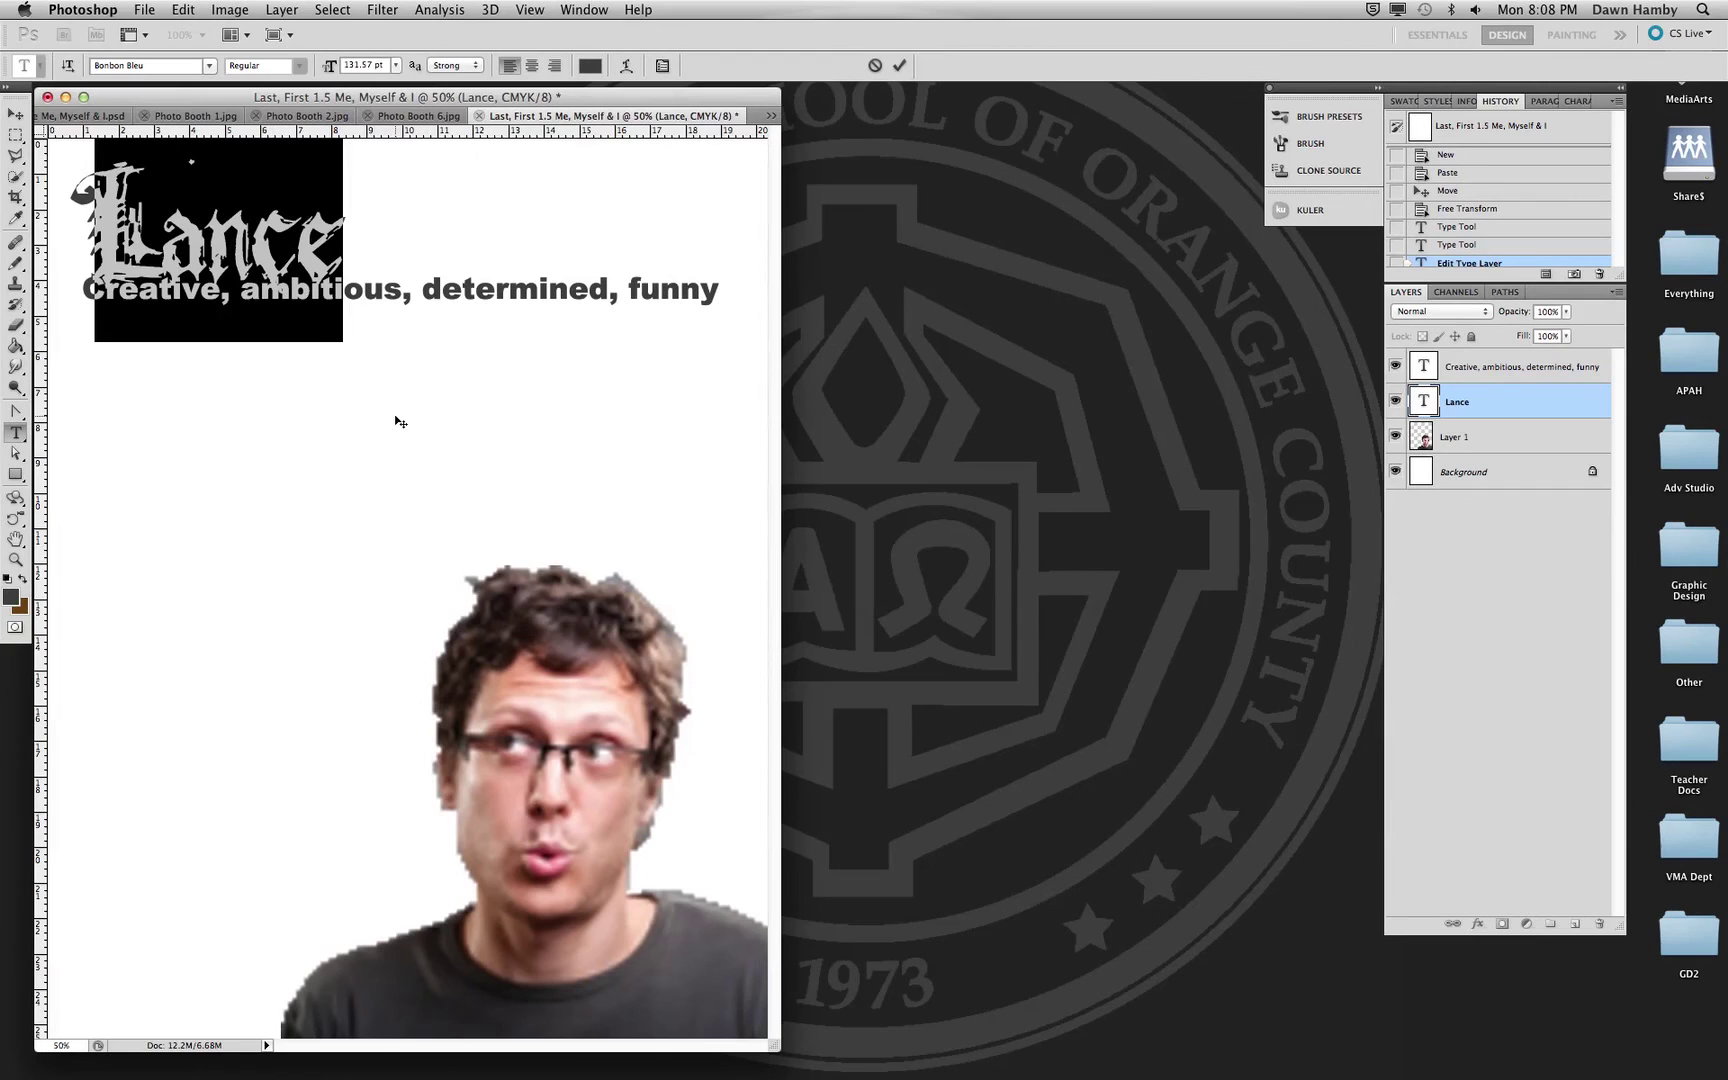
key(super)
drag(346, 342, 722, 461)
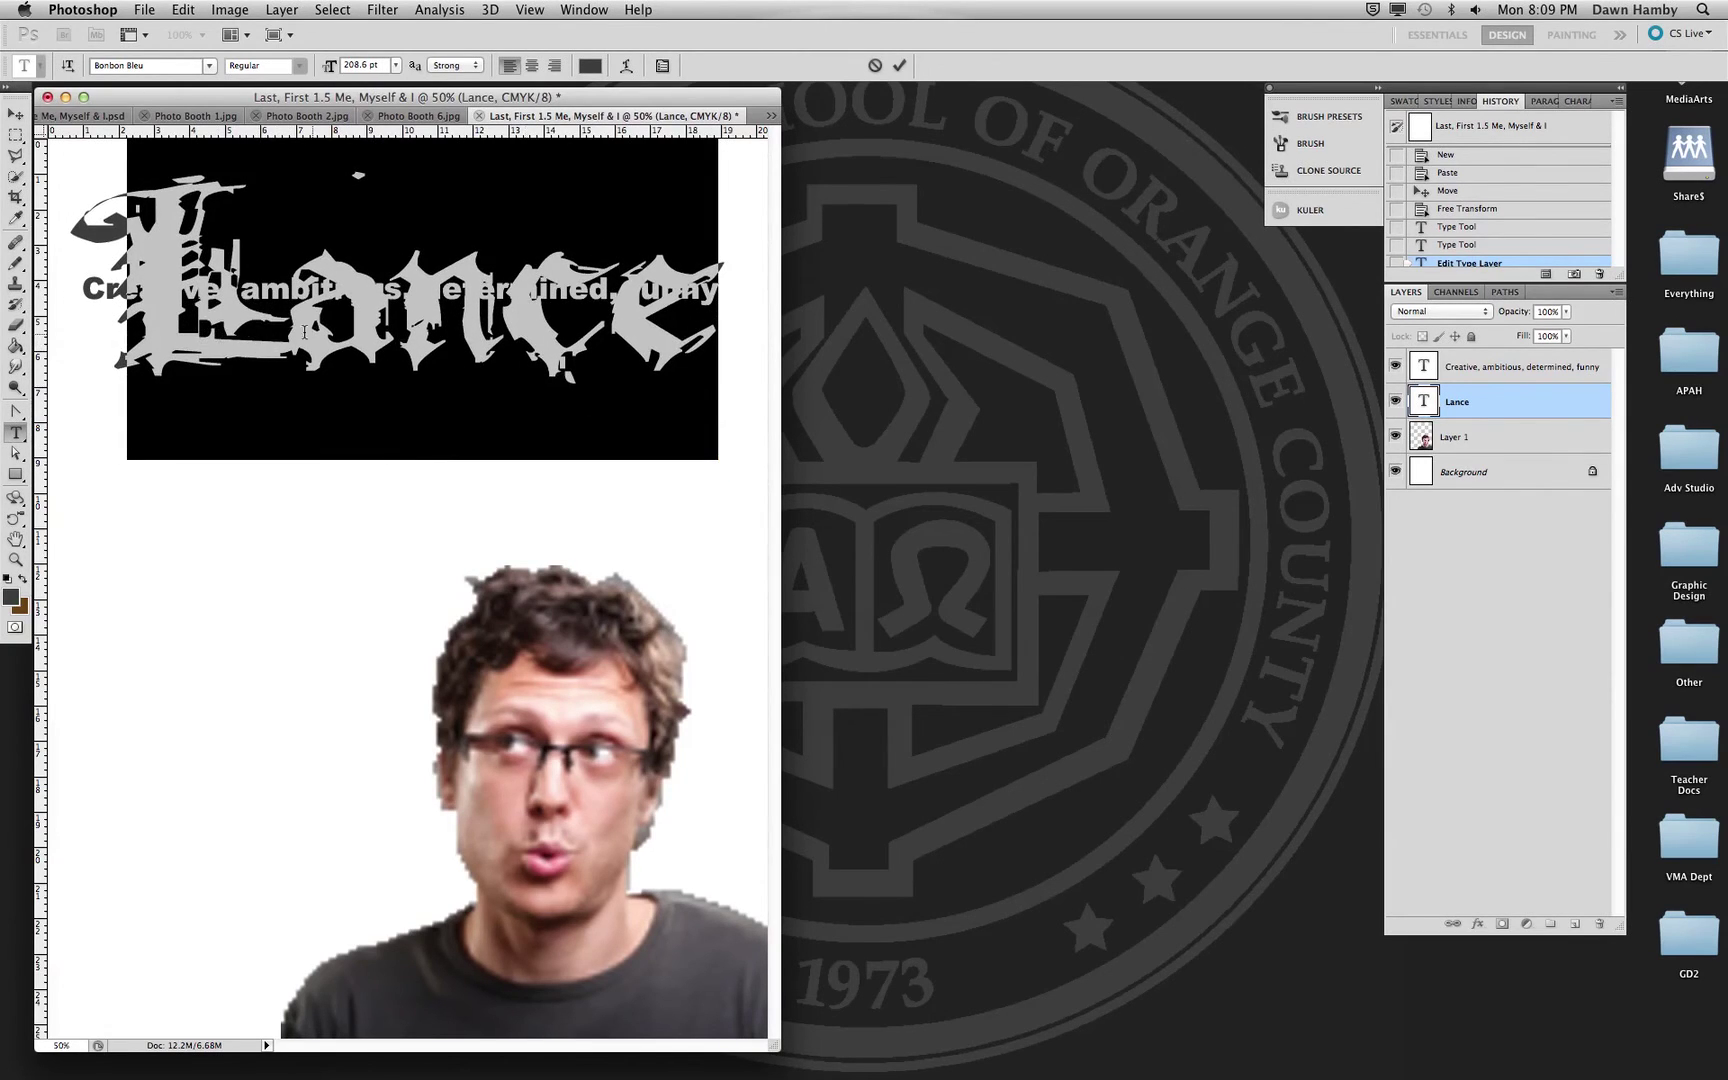
click(454, 364)
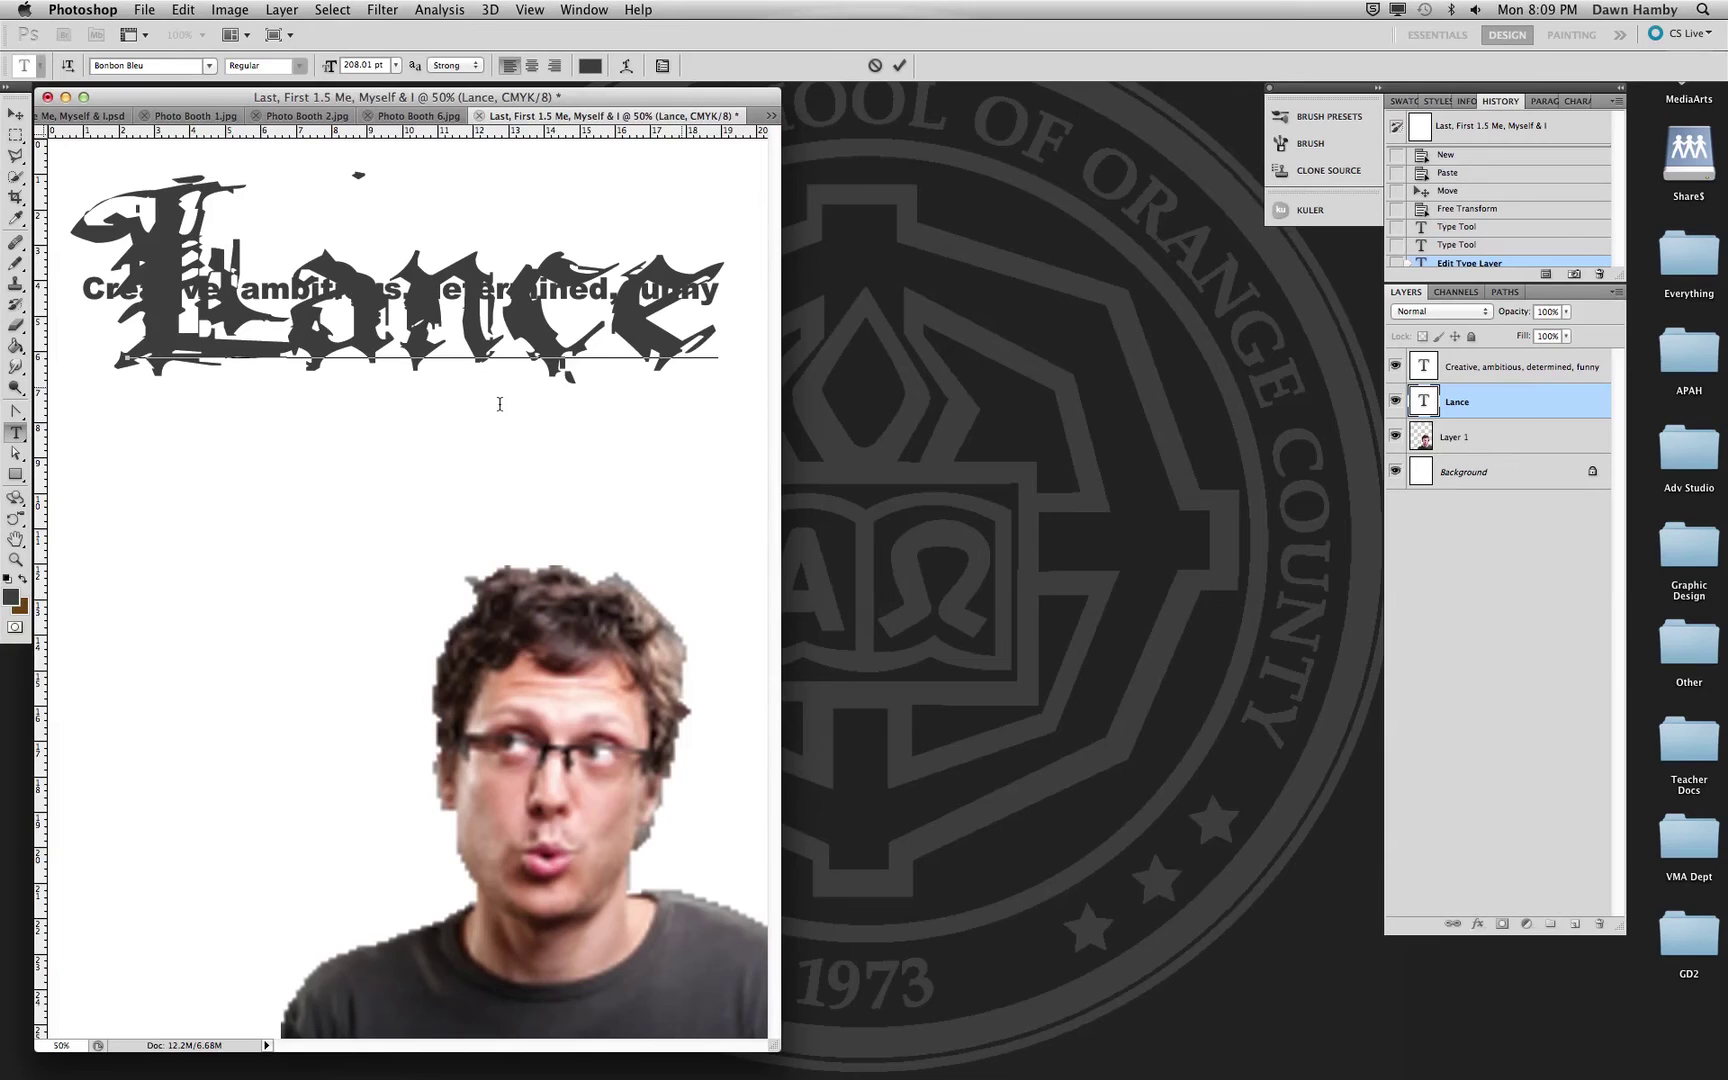
drag(1576, 376, 1483, 370)
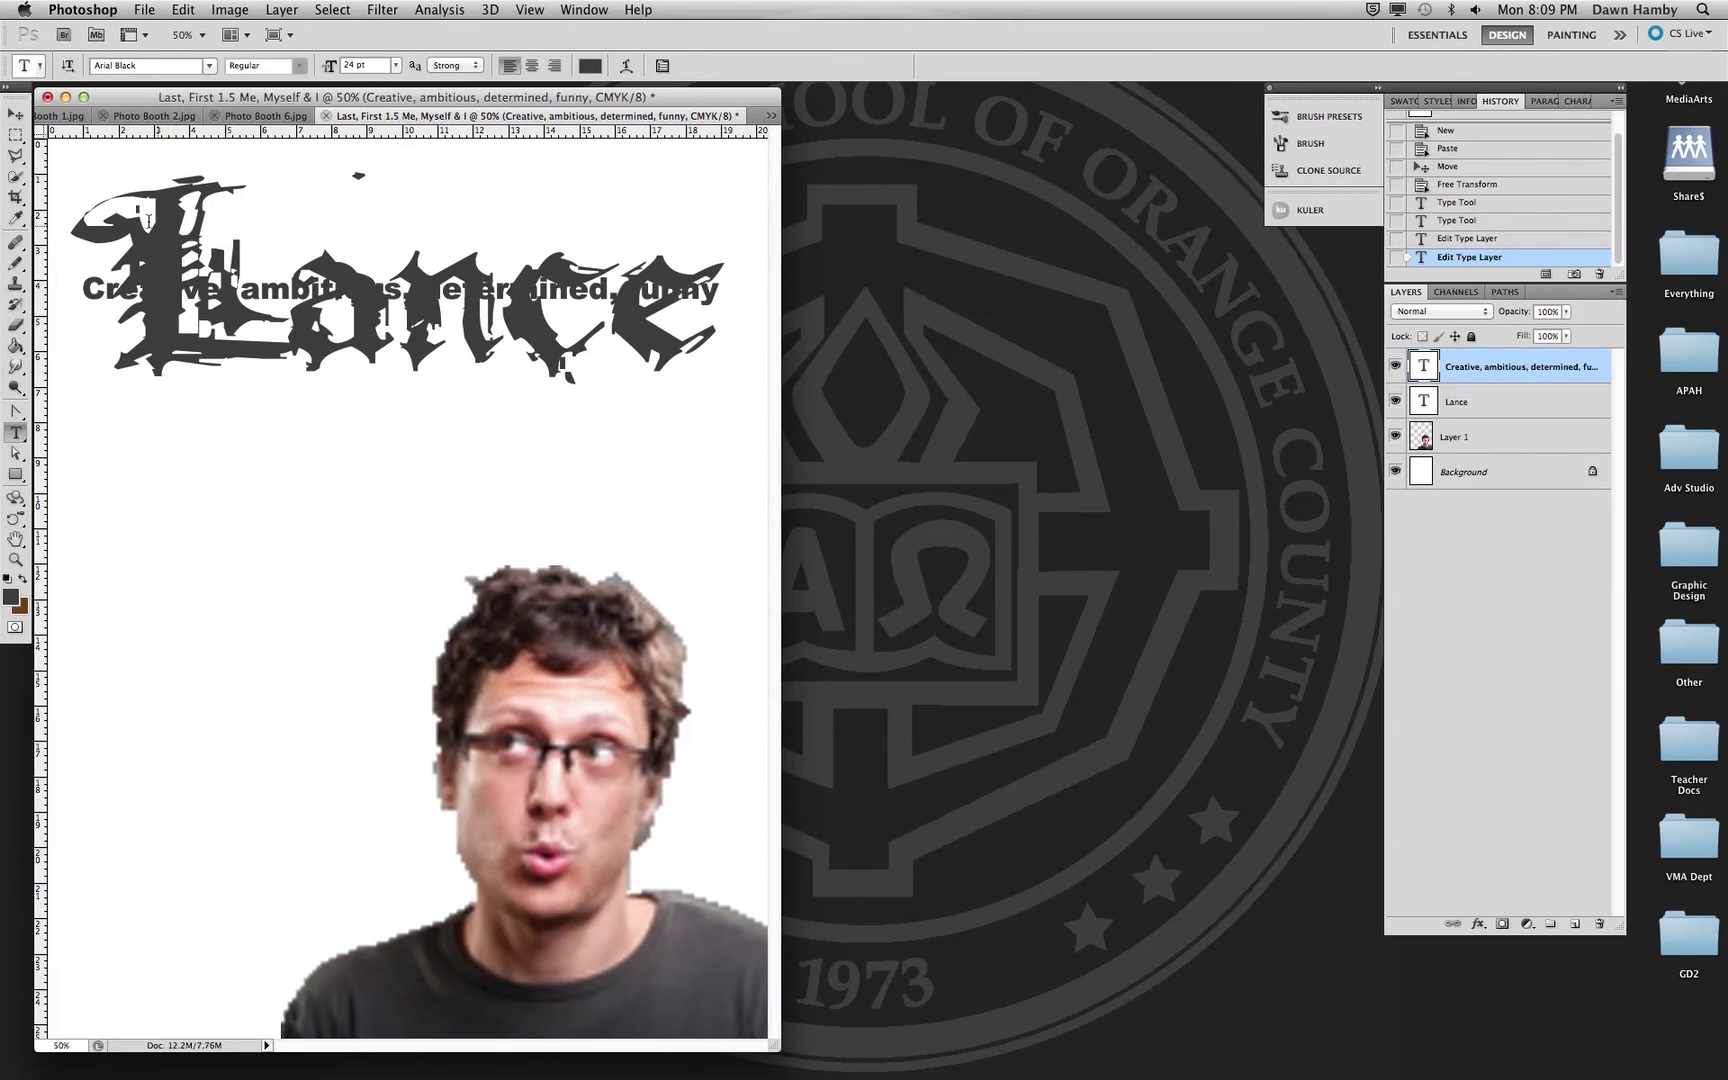
click(15, 113)
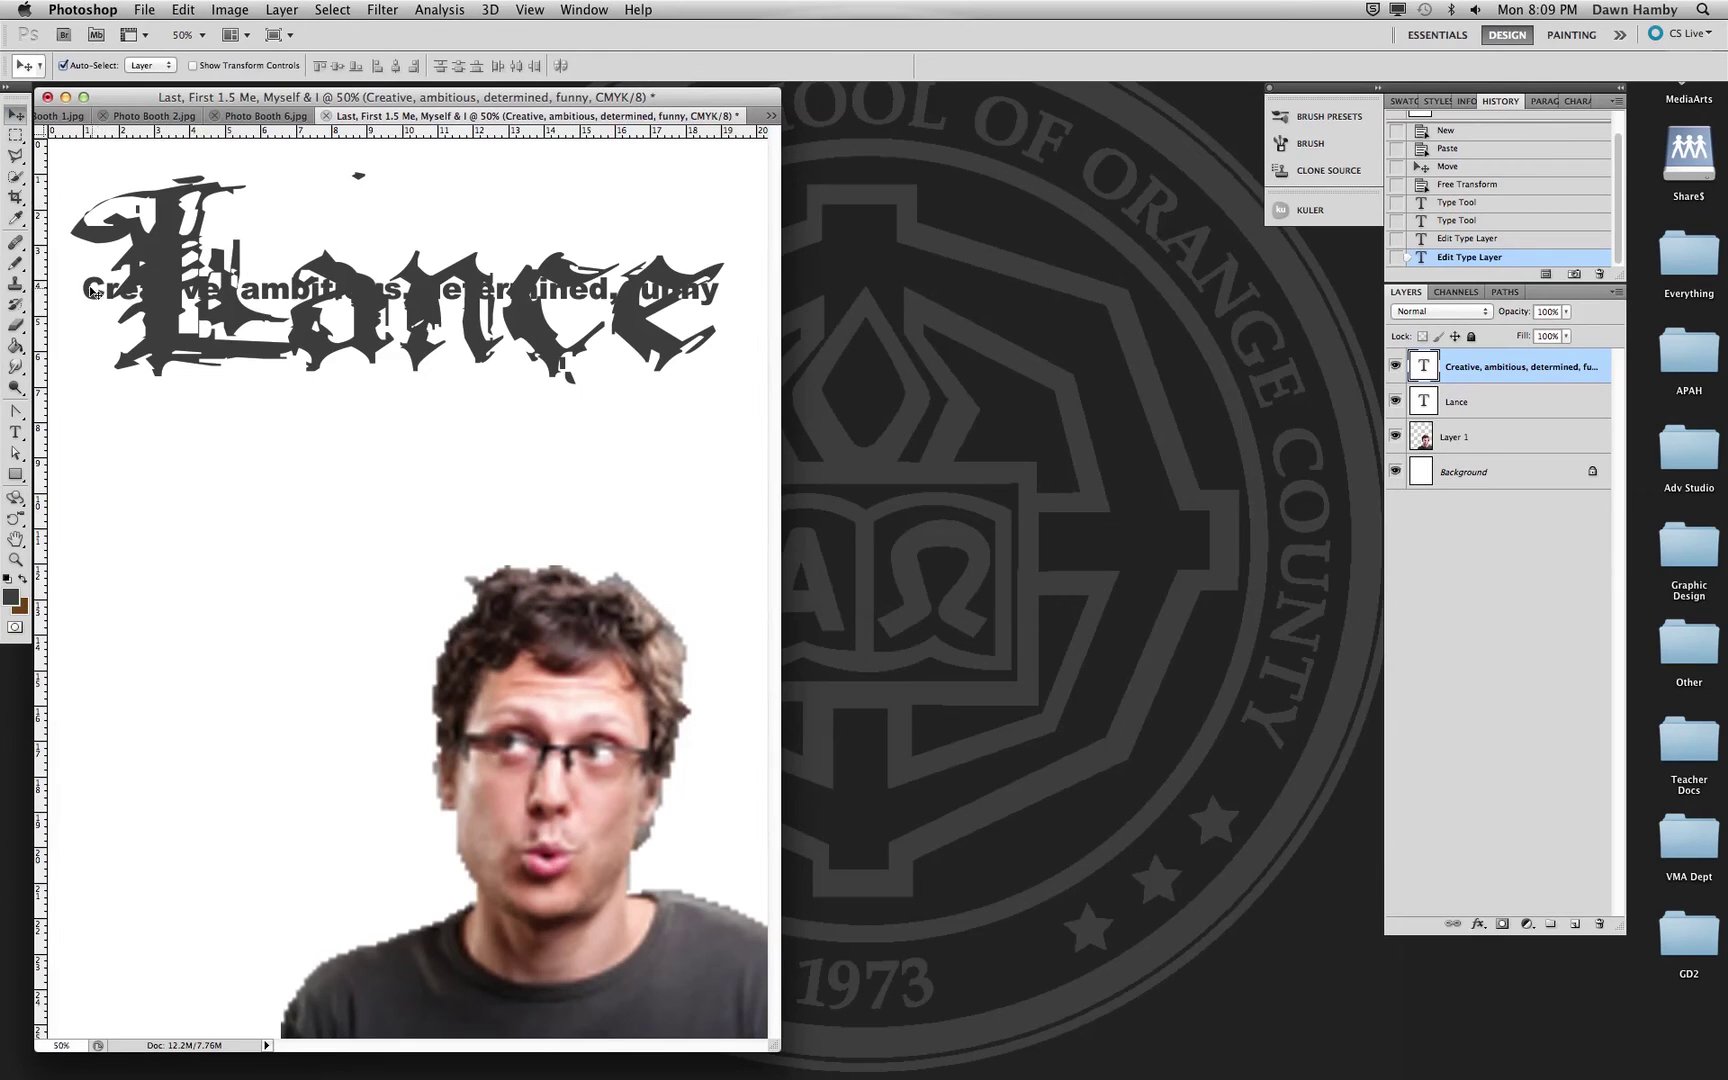
- Drag the 'Creative, ambitious, determined, funny' line down beneath the Lance title
drag(90, 290, 89, 397)
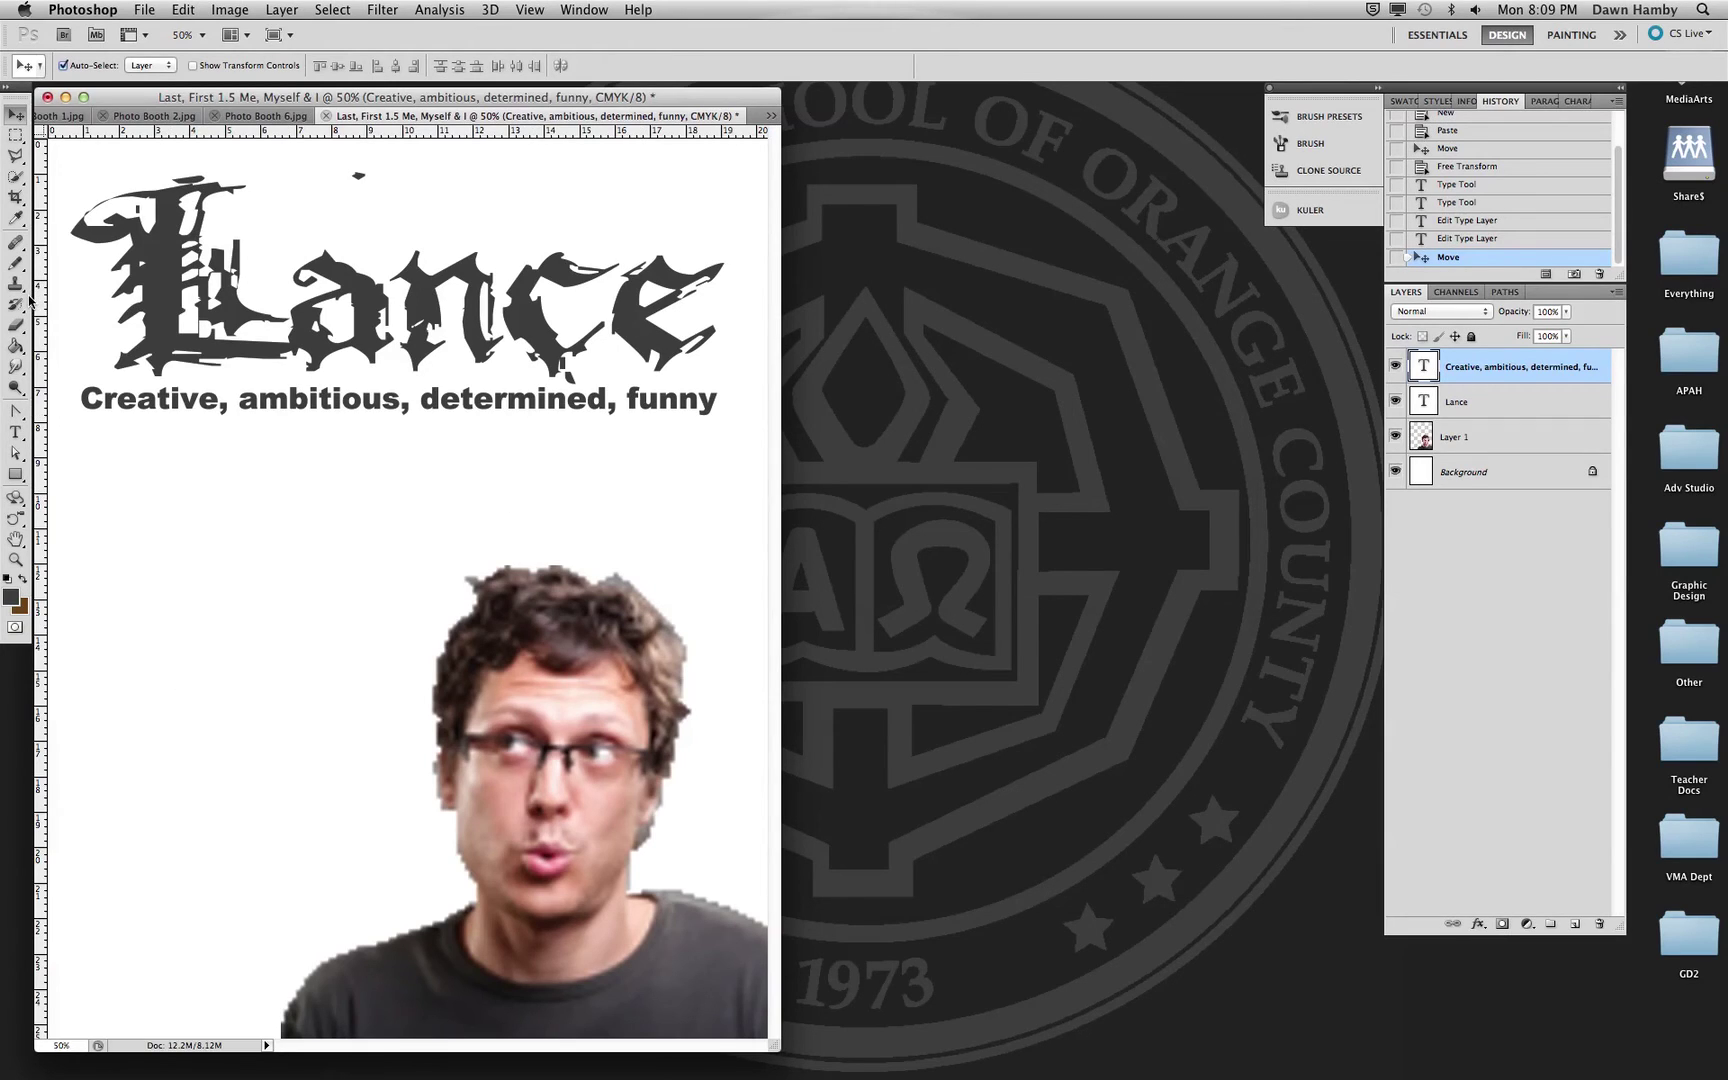
click(20, 434)
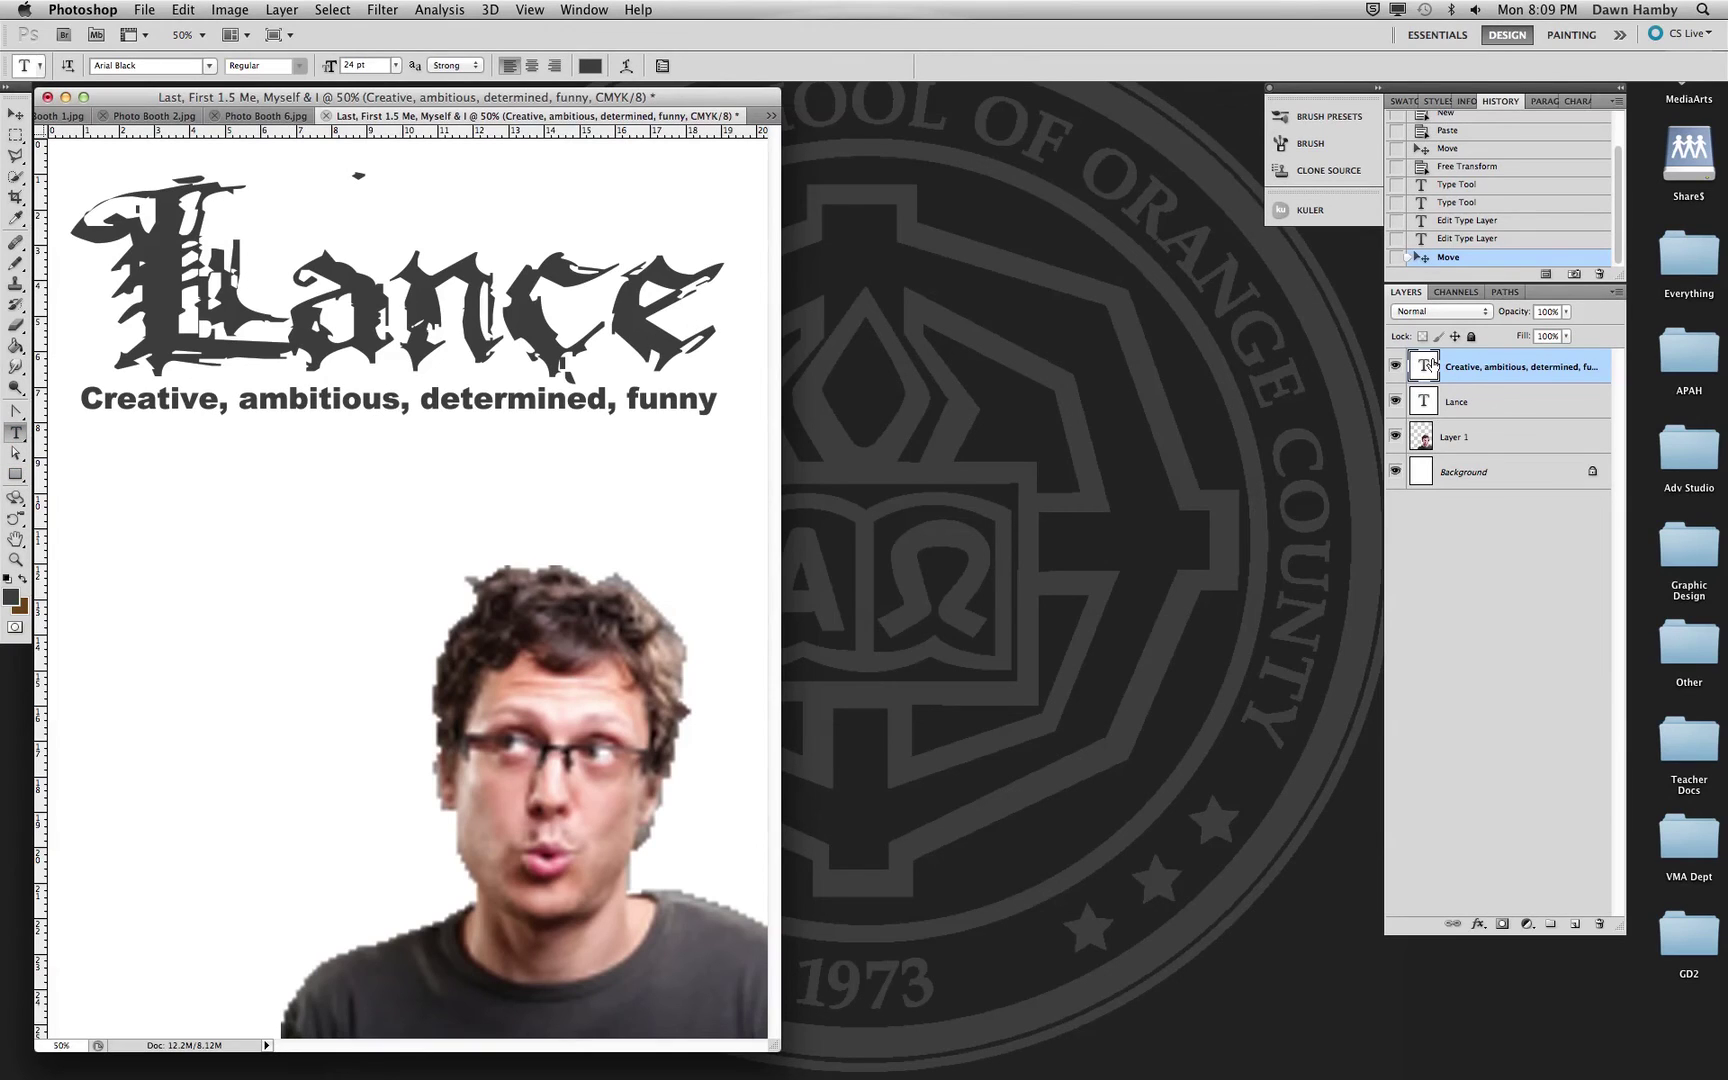
- Select the Lance text and recolour it from dark grey to dark red #8d290b
click(1518, 404)
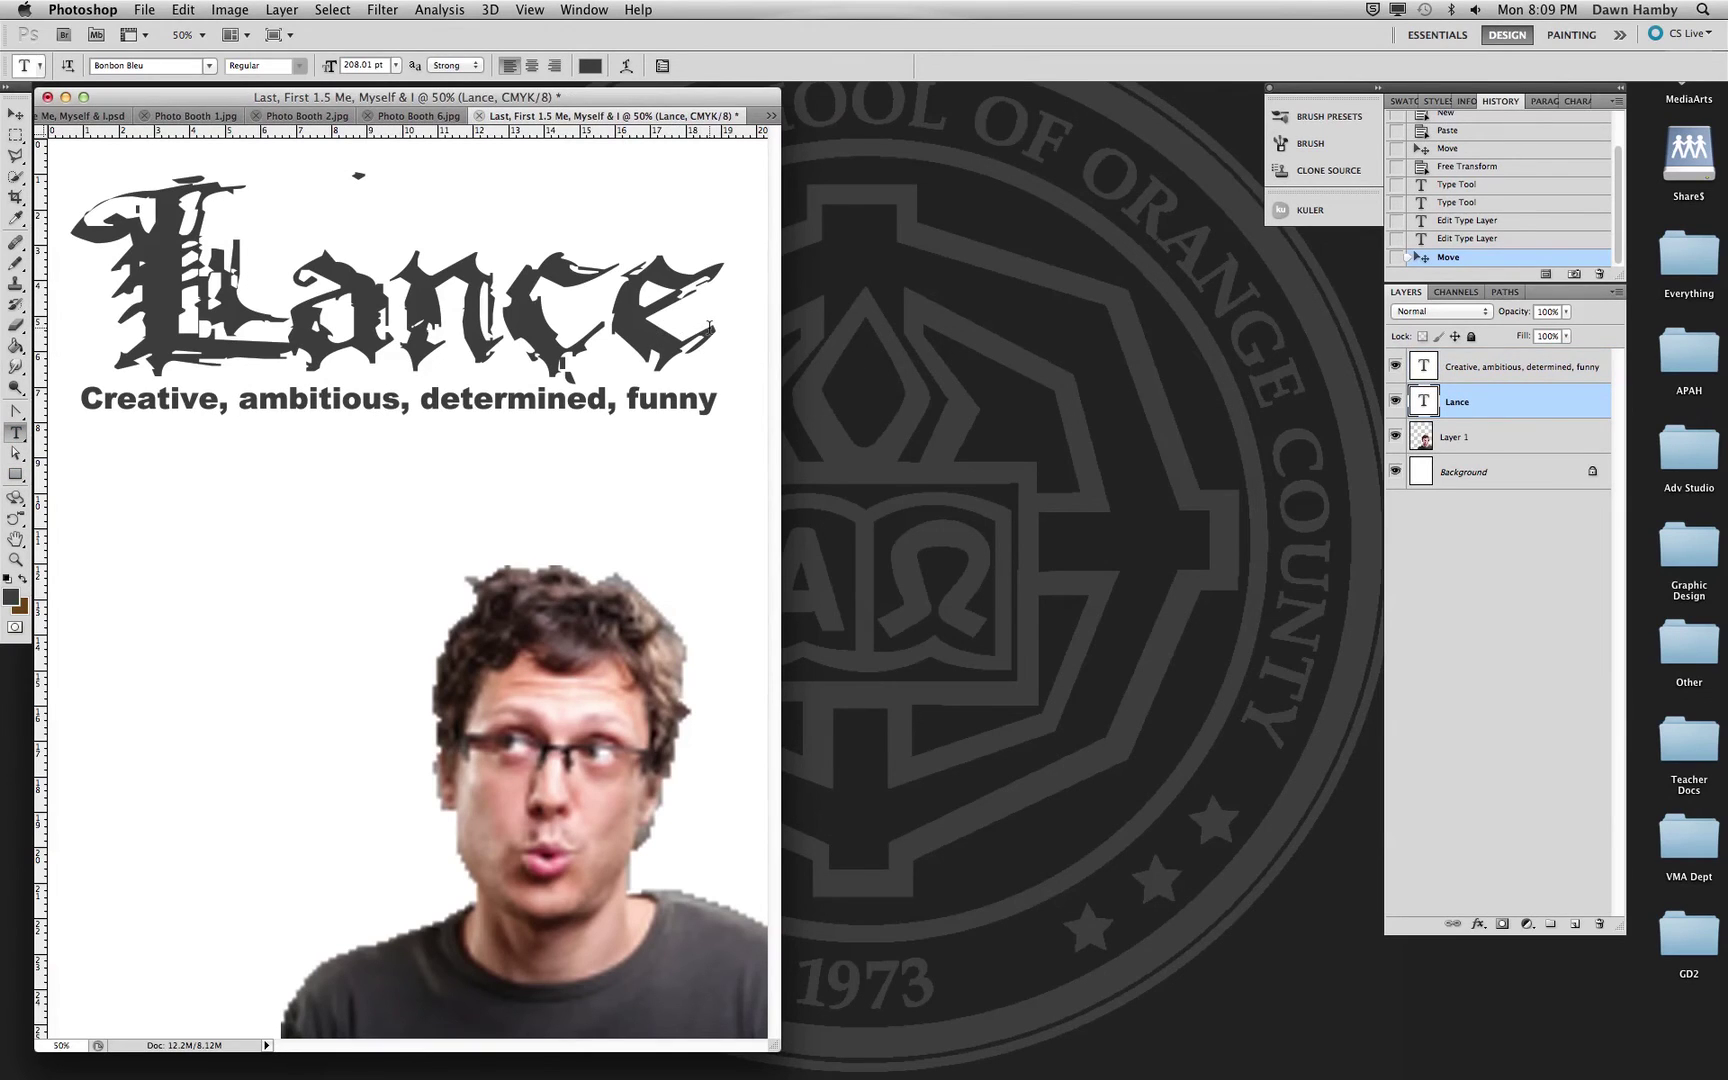
drag(709, 327, 181, 355)
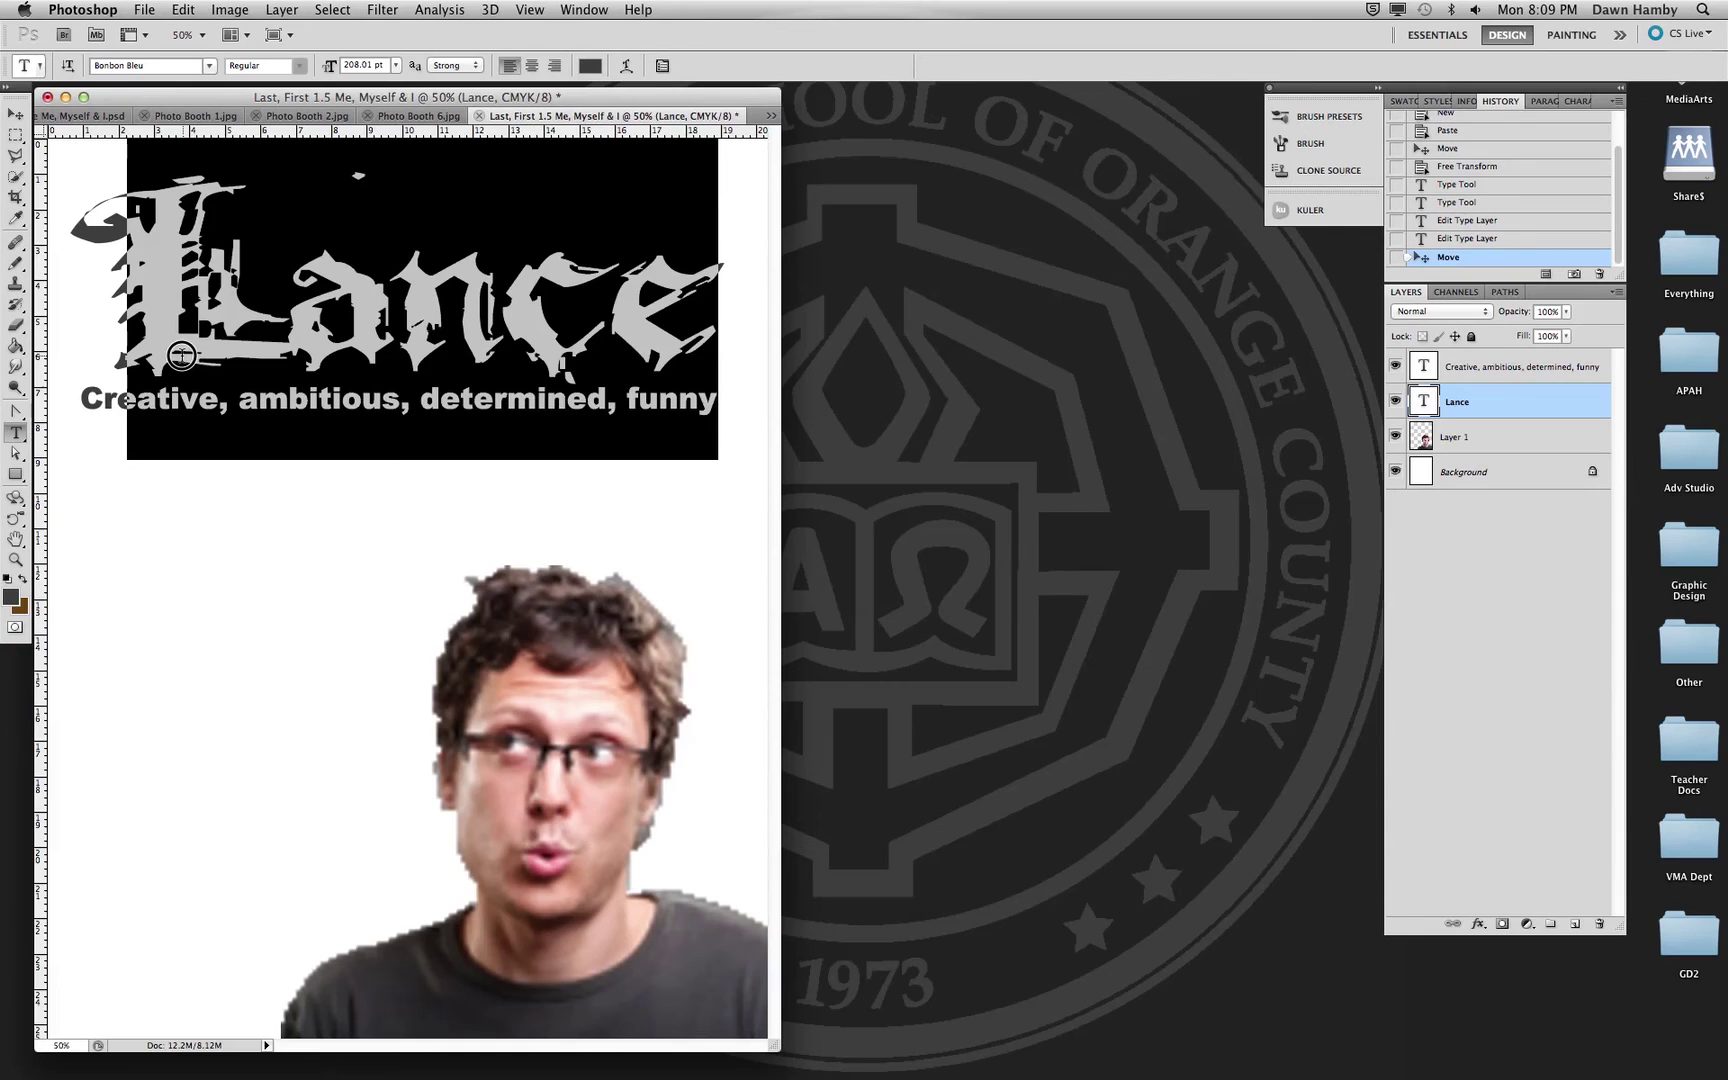
click(181, 355)
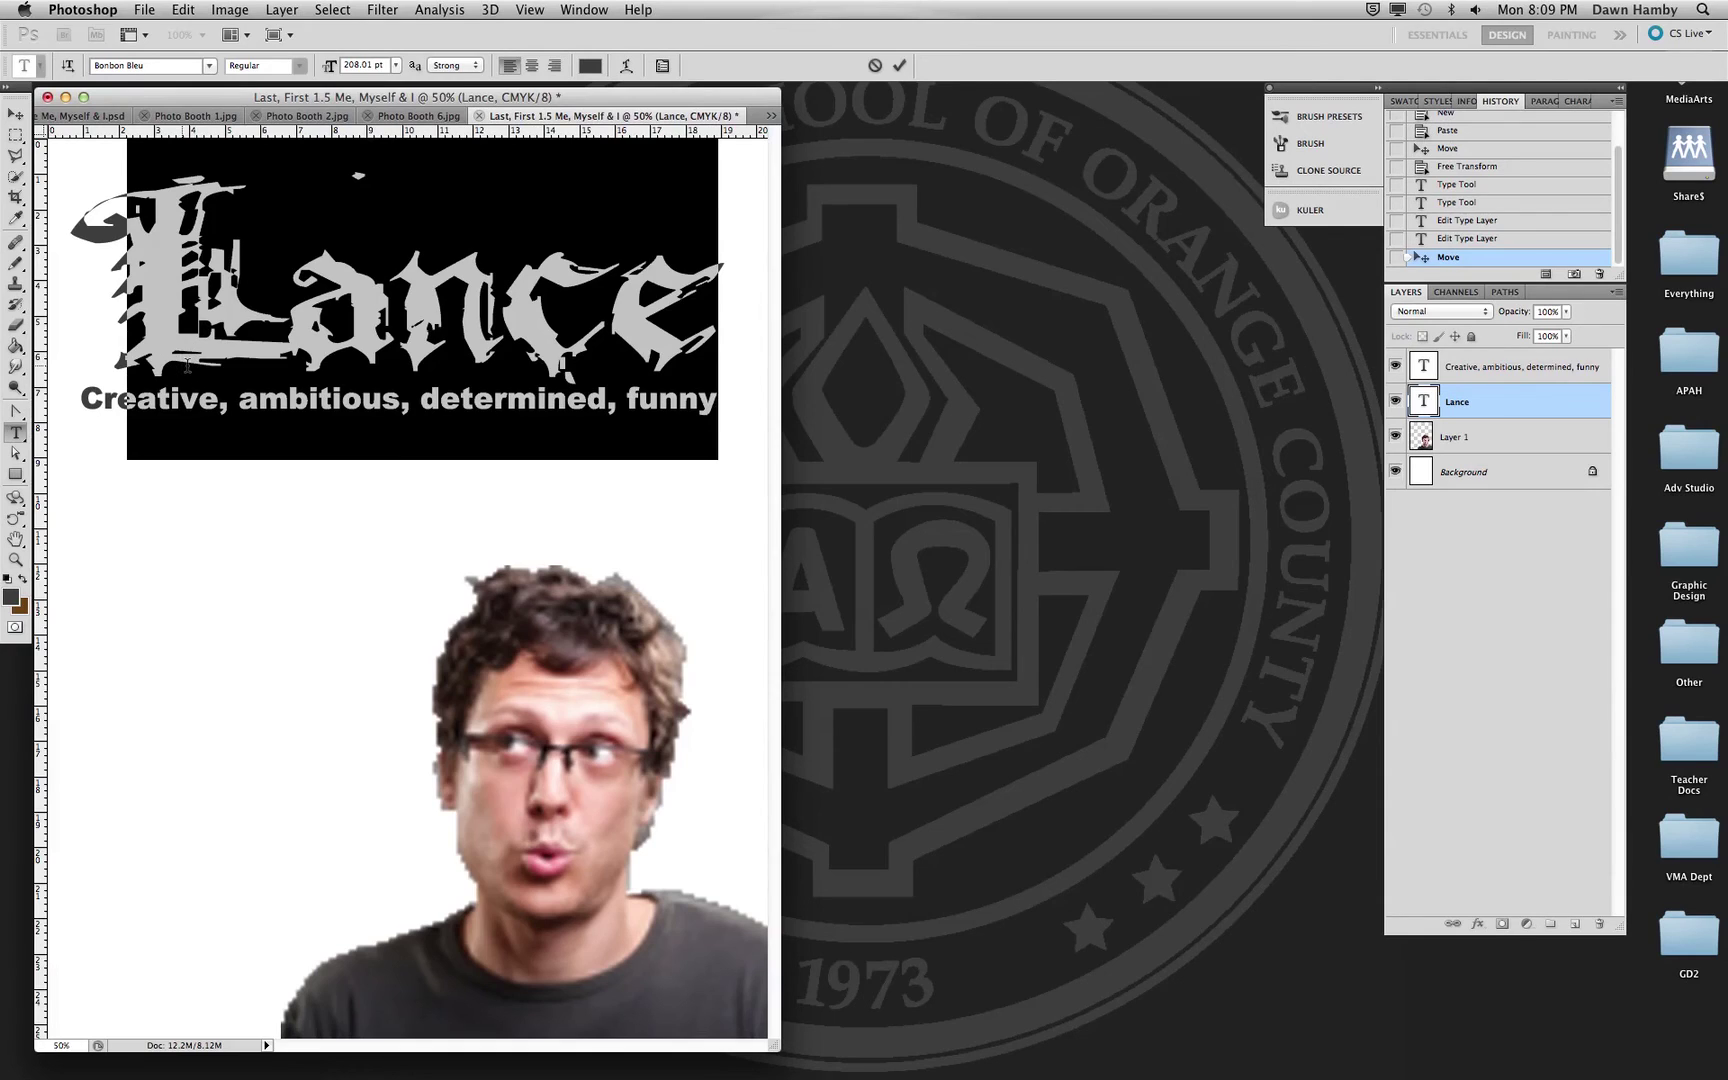
click(589, 68)
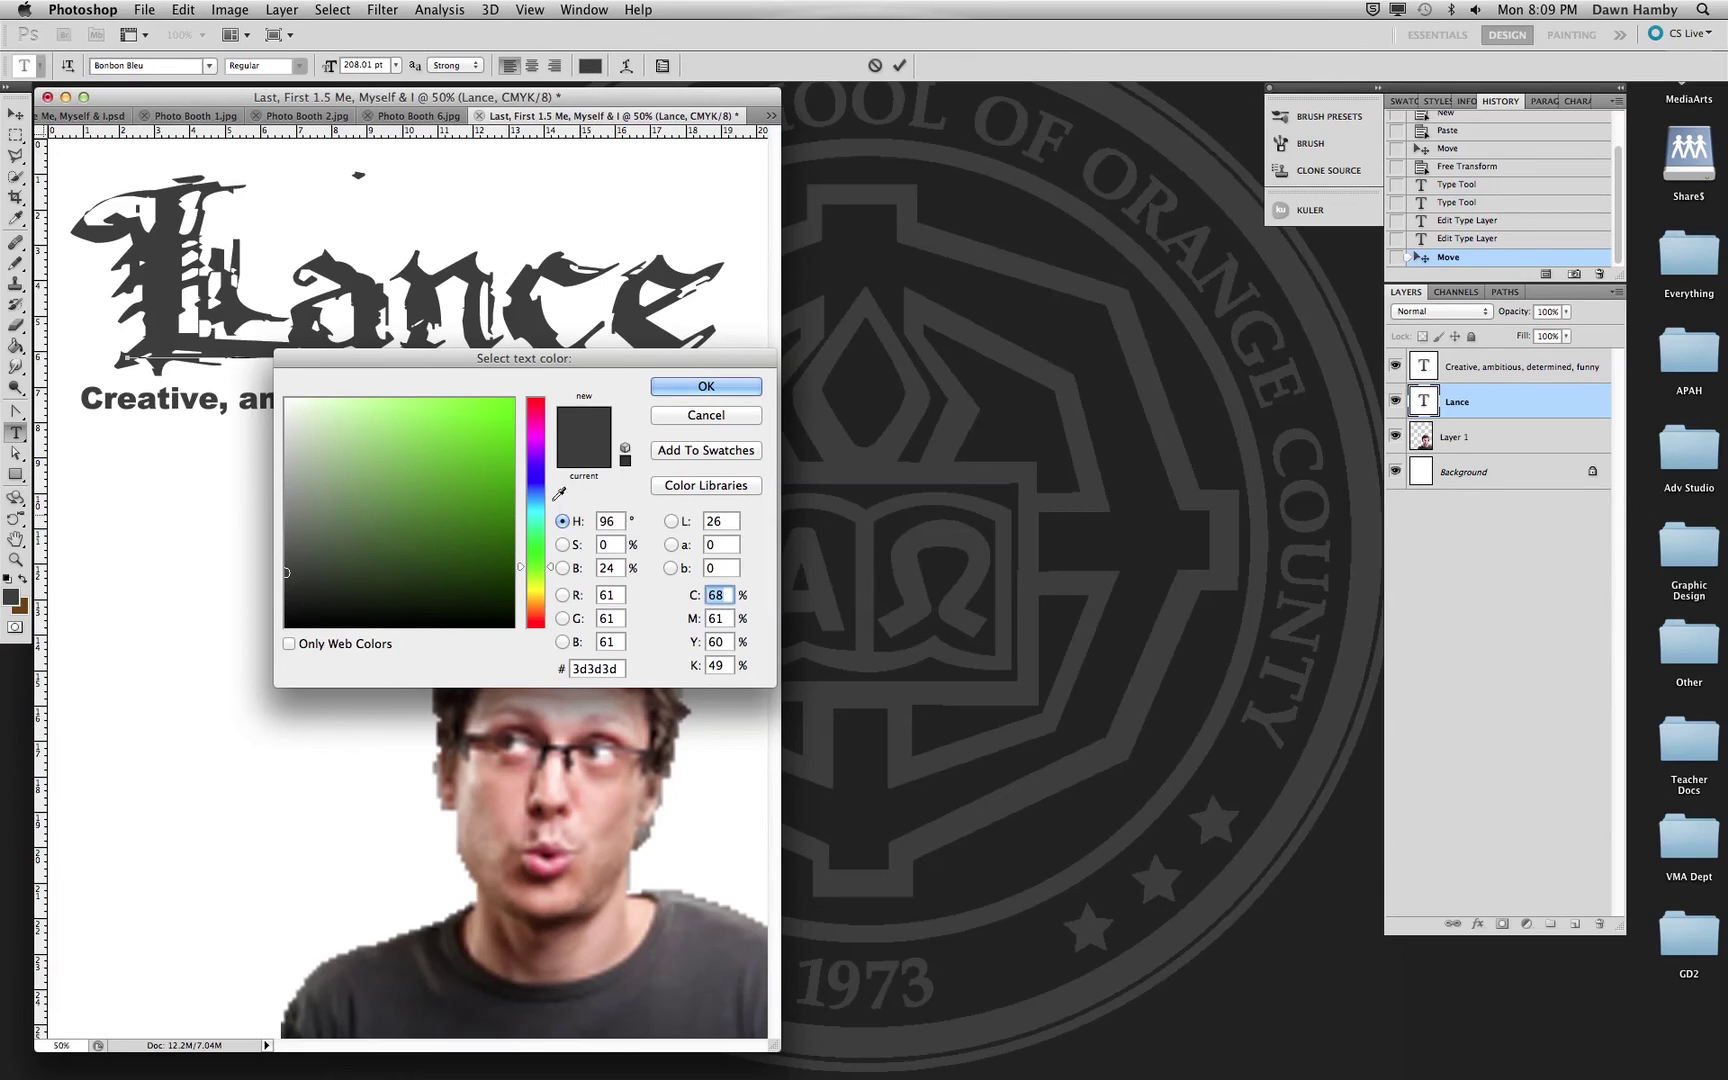
click(463, 513)
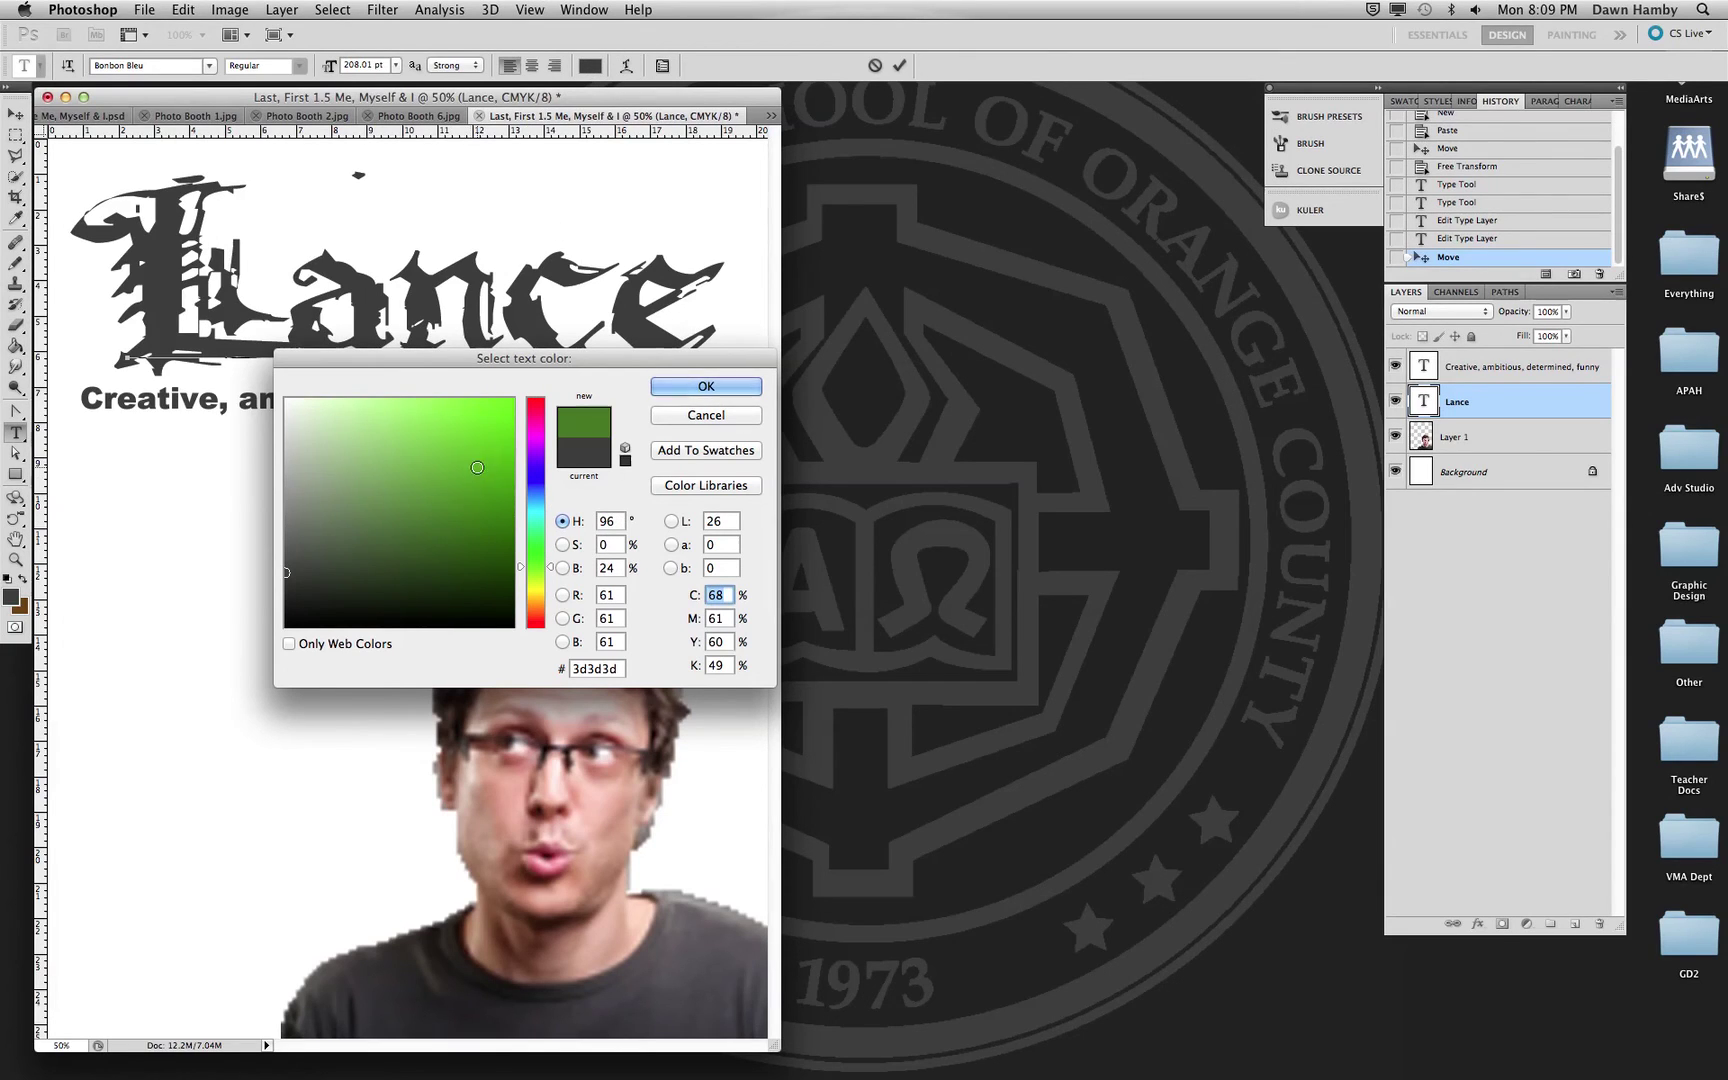
click(497, 500)
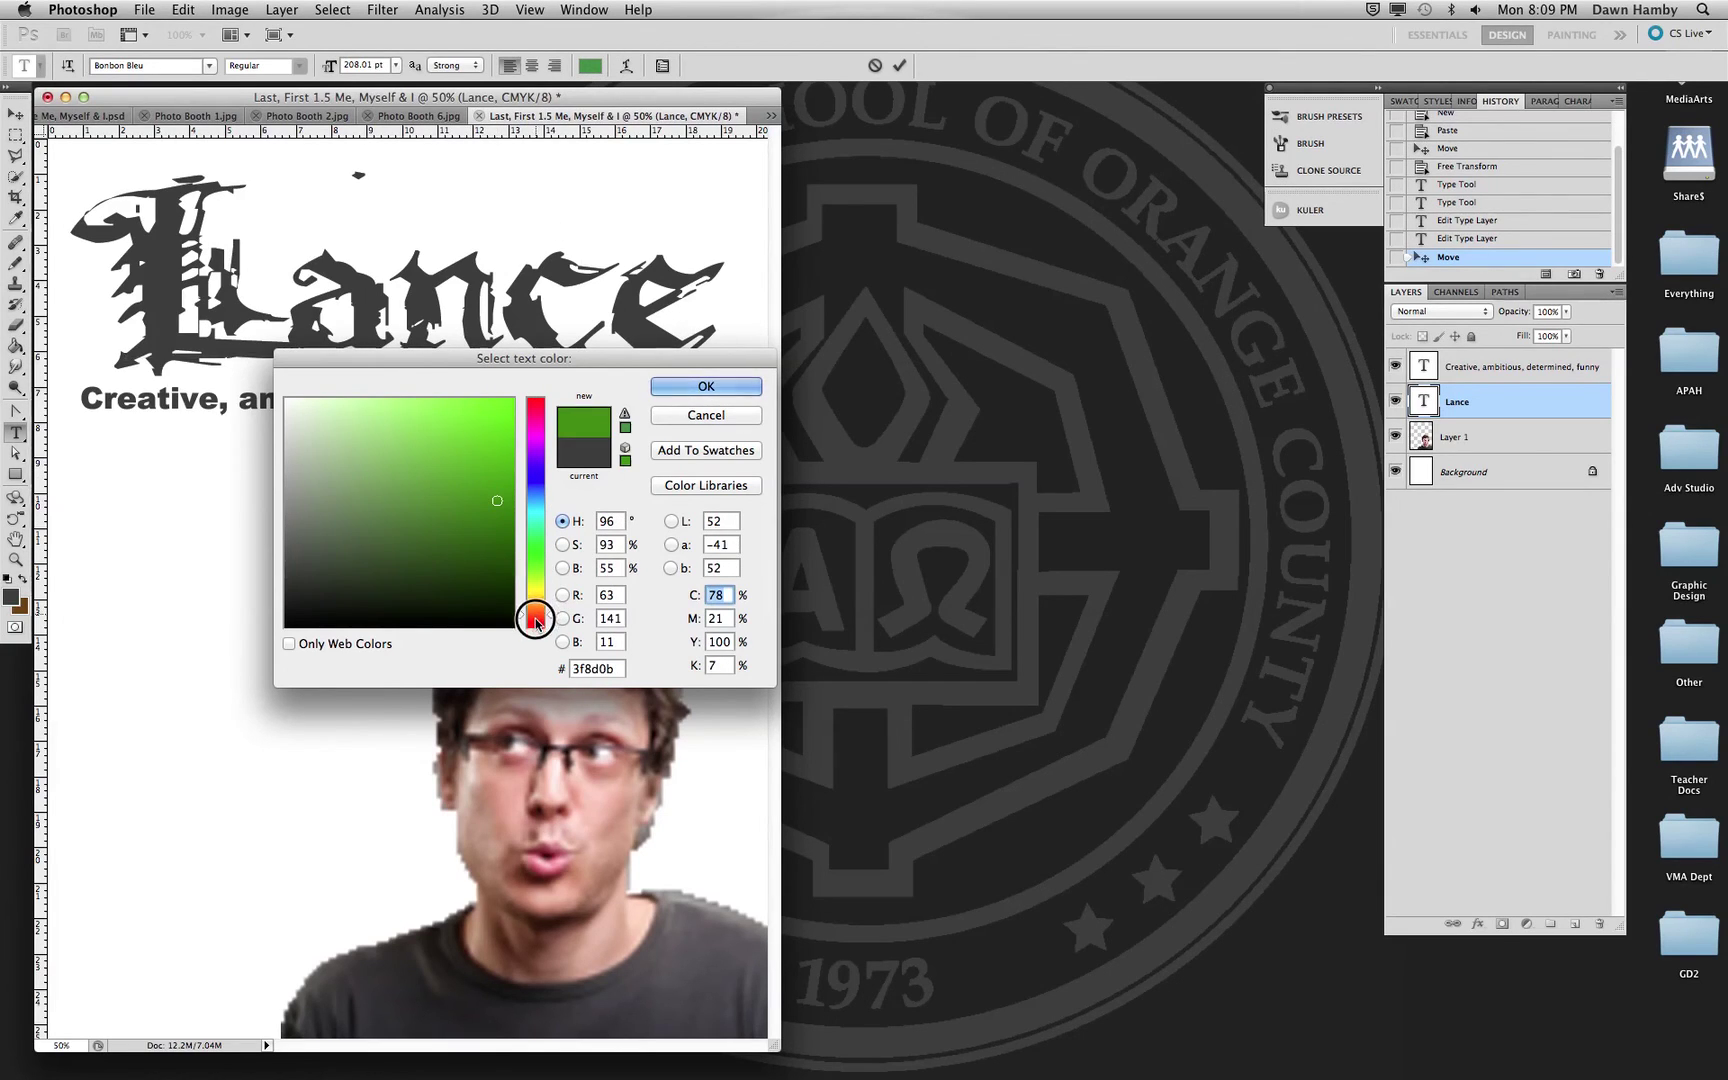
click(536, 619)
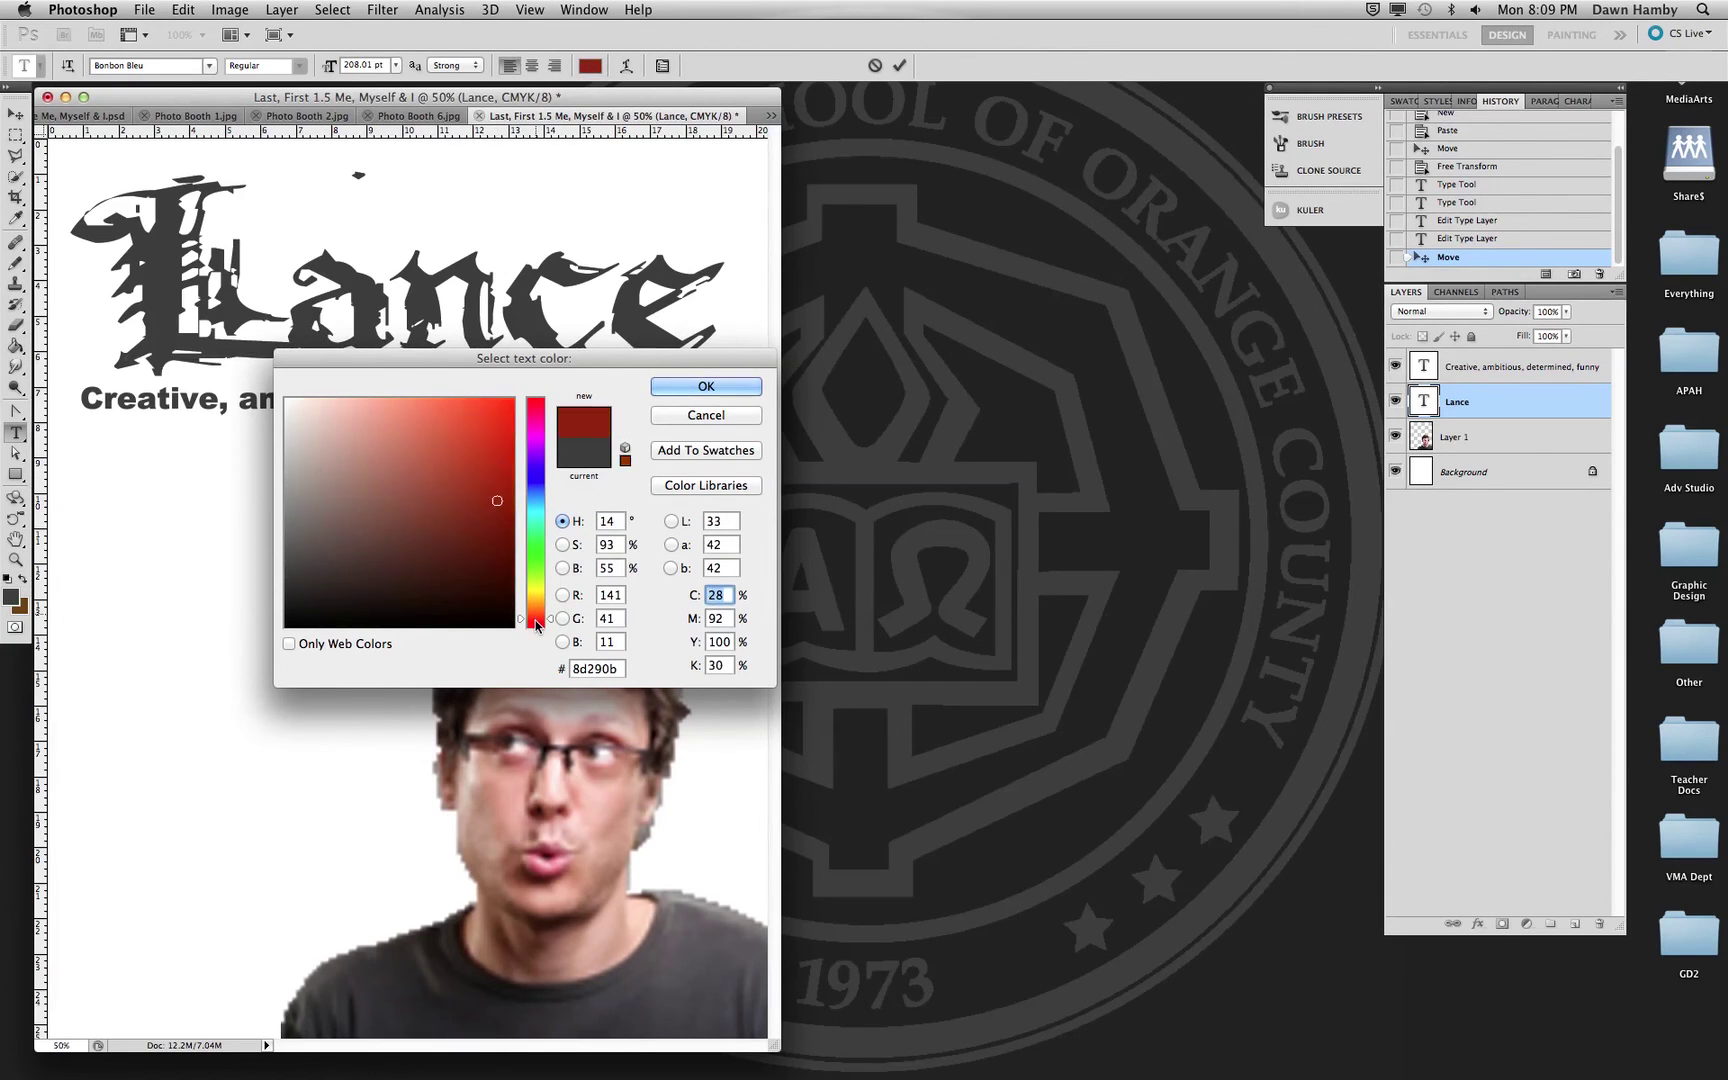
click(720, 390)
click(482, 417)
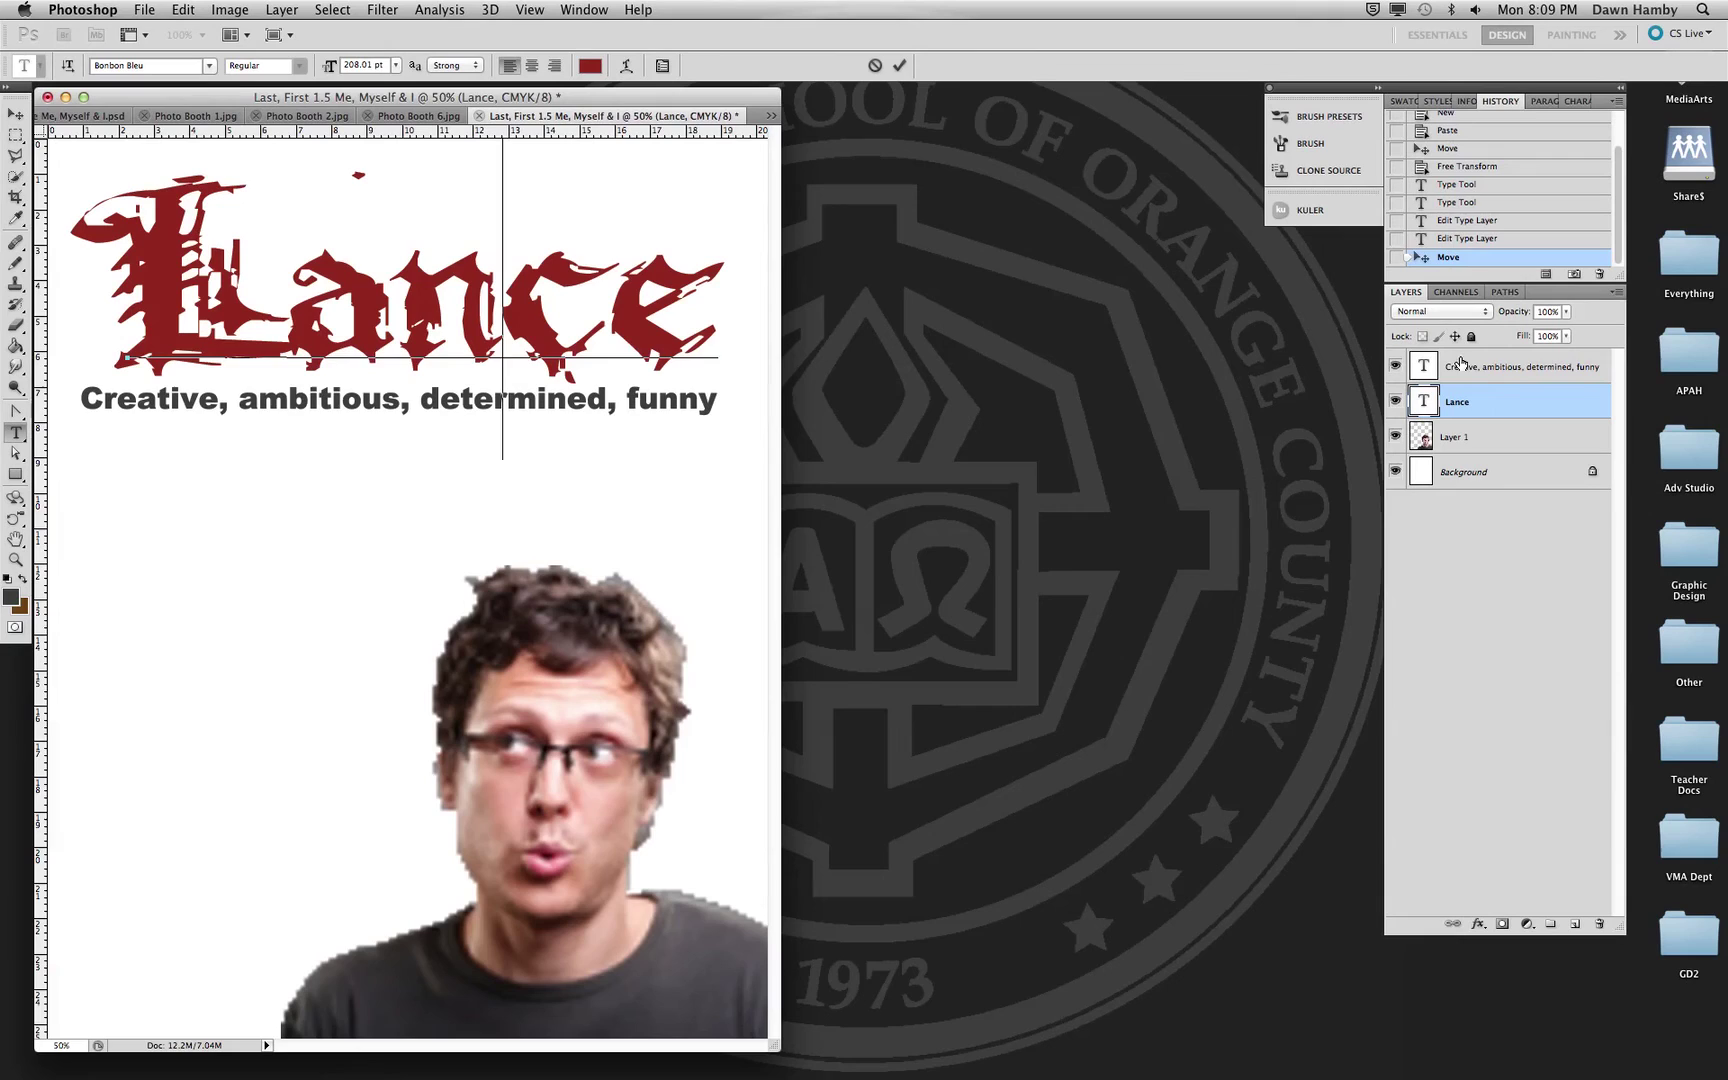
- Scale the adjective line up to about 28 pt and rotate it slightly clockwise
click(1508, 370)
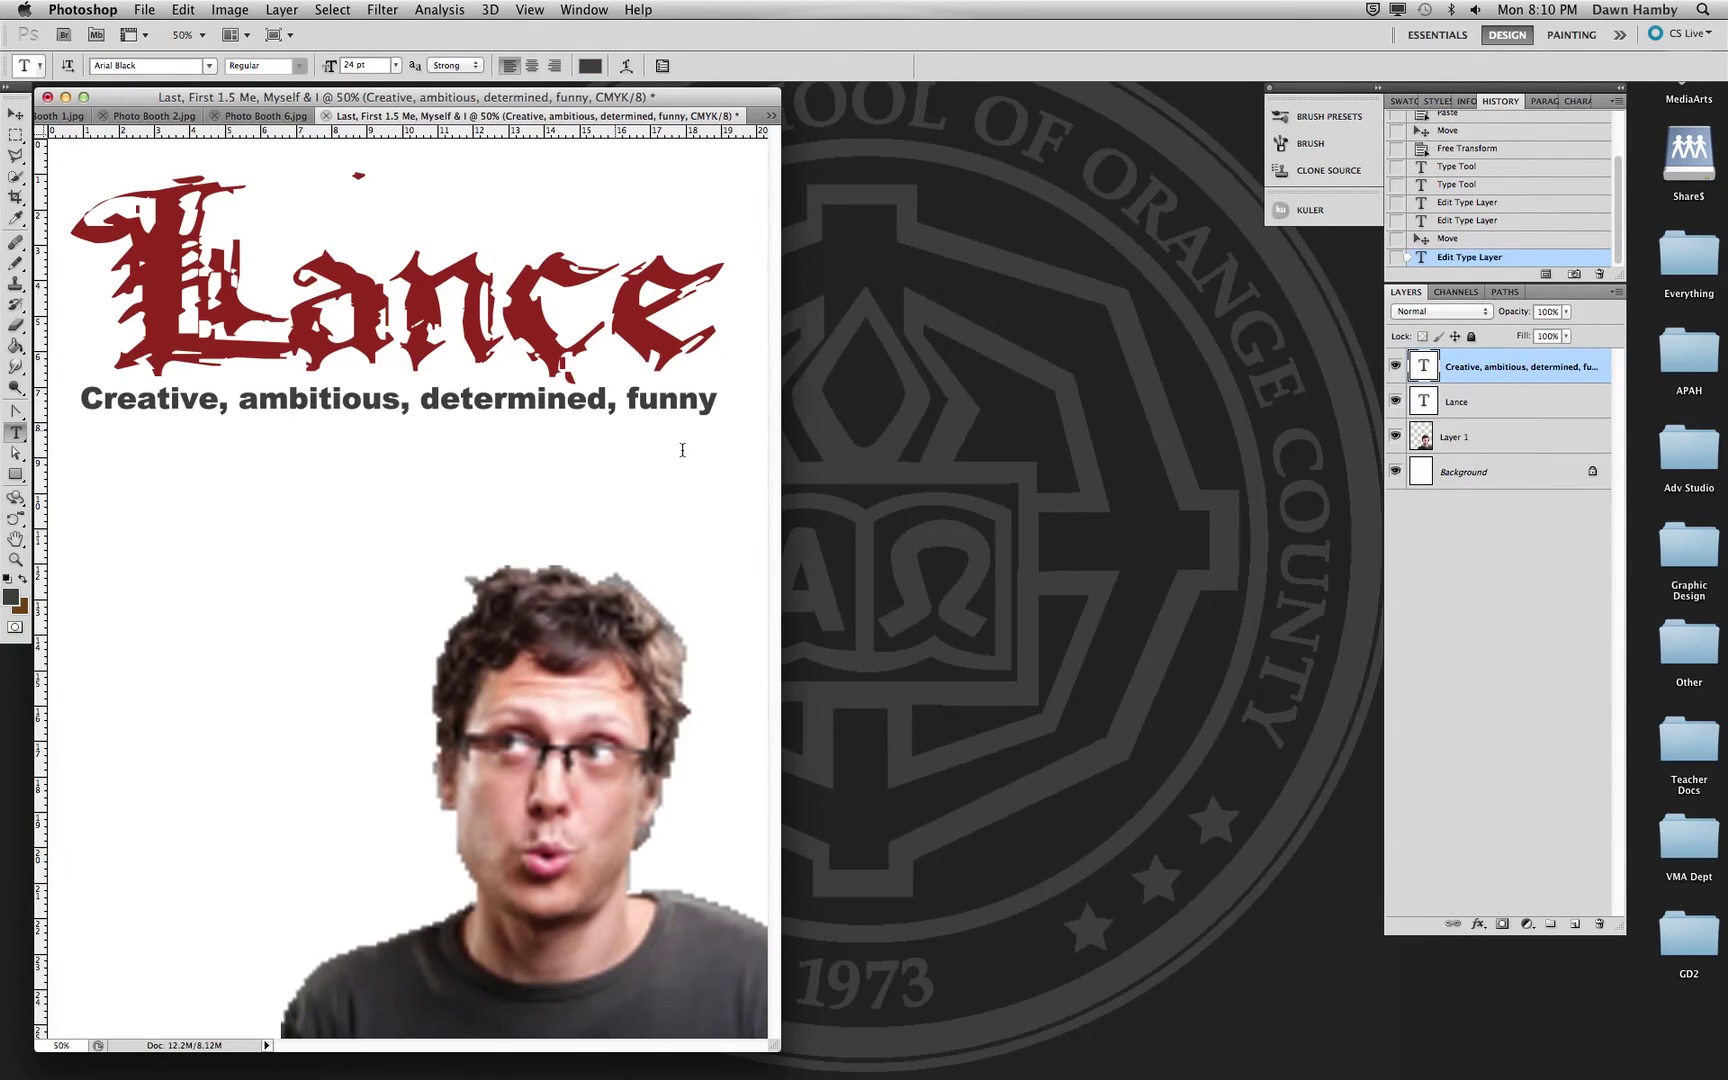
click(700, 402)
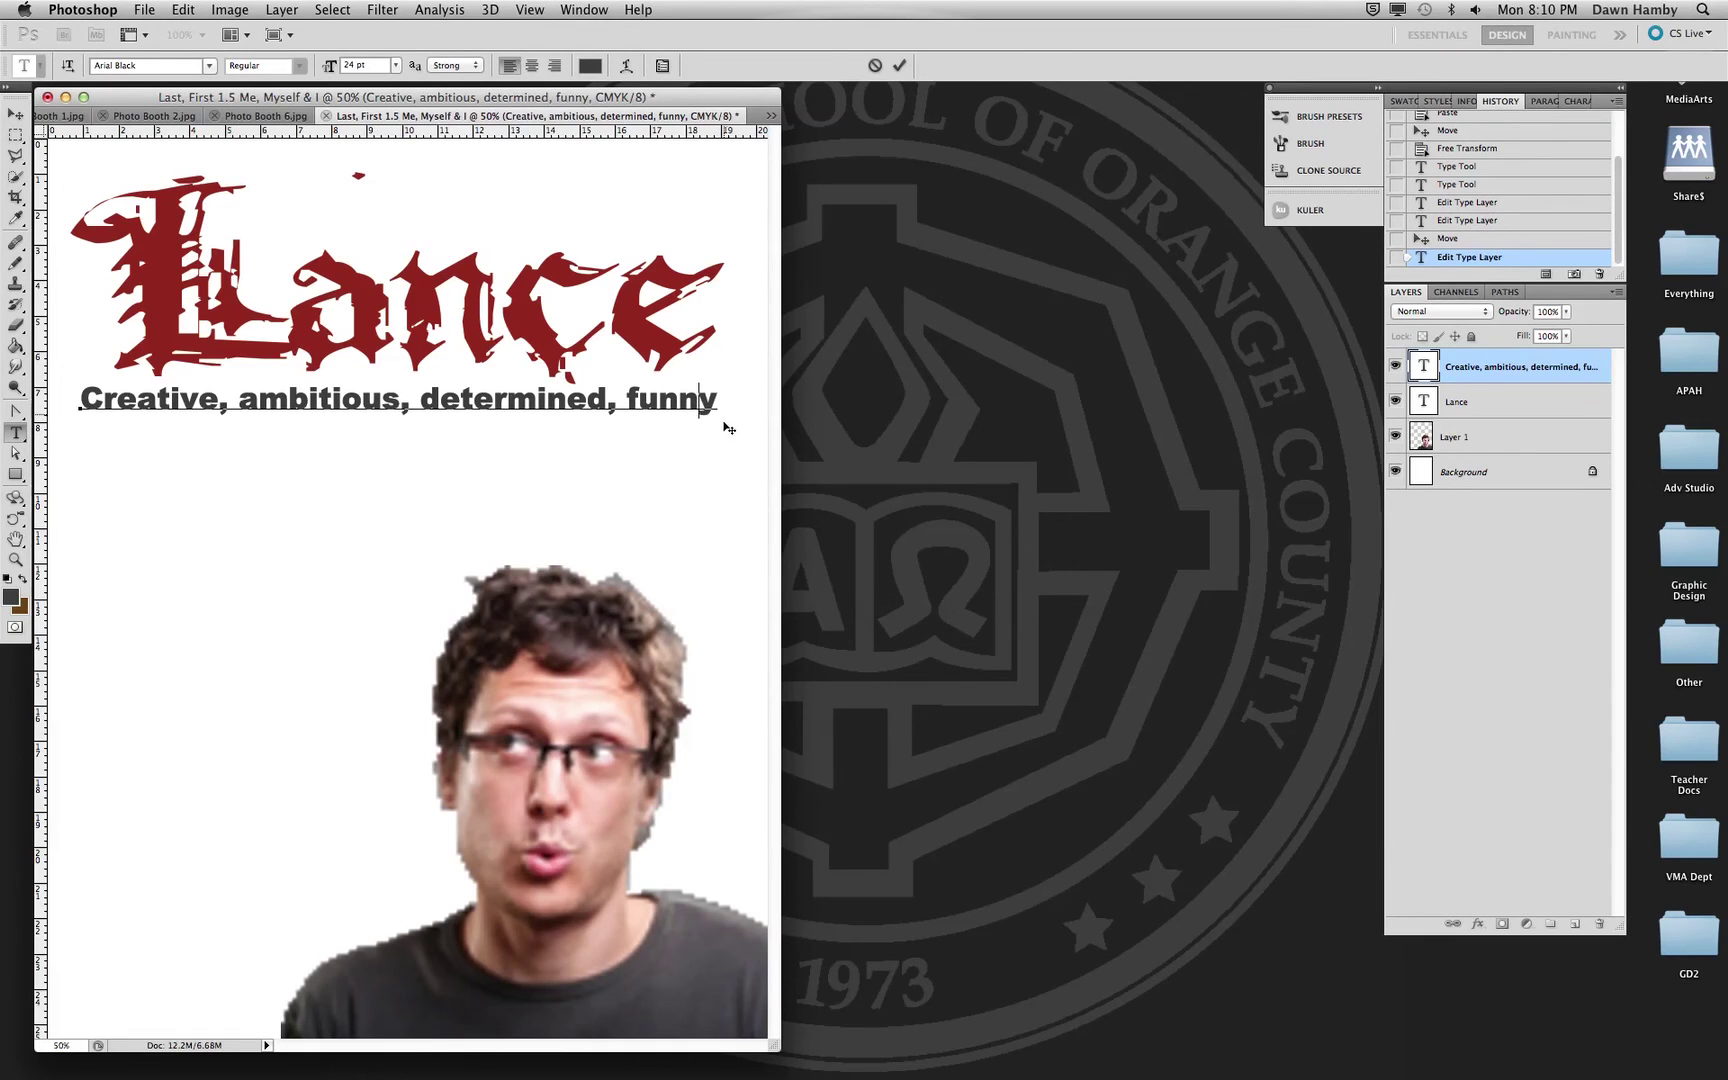
click(540, 400)
key(super)
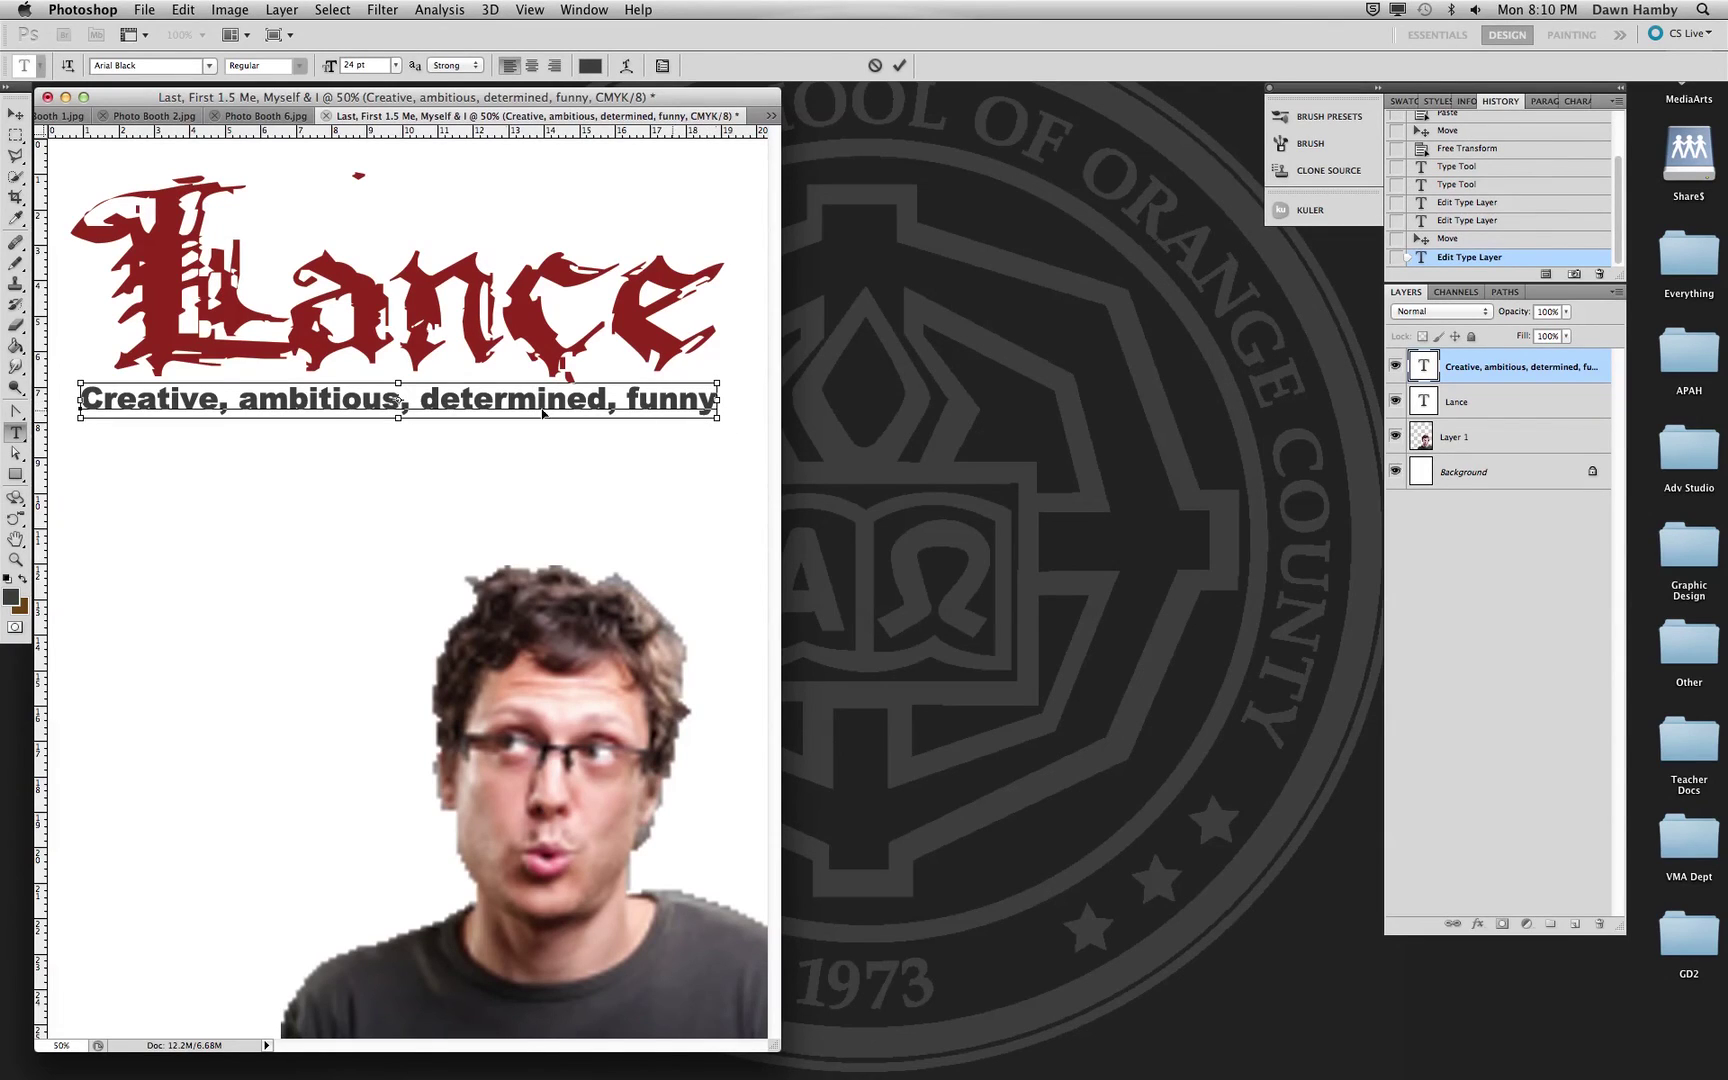
click(718, 418)
mouse_move(718, 418)
mouse_down()
mouse_move(740, 447)
mouse_move(716, 426)
mouse_up()
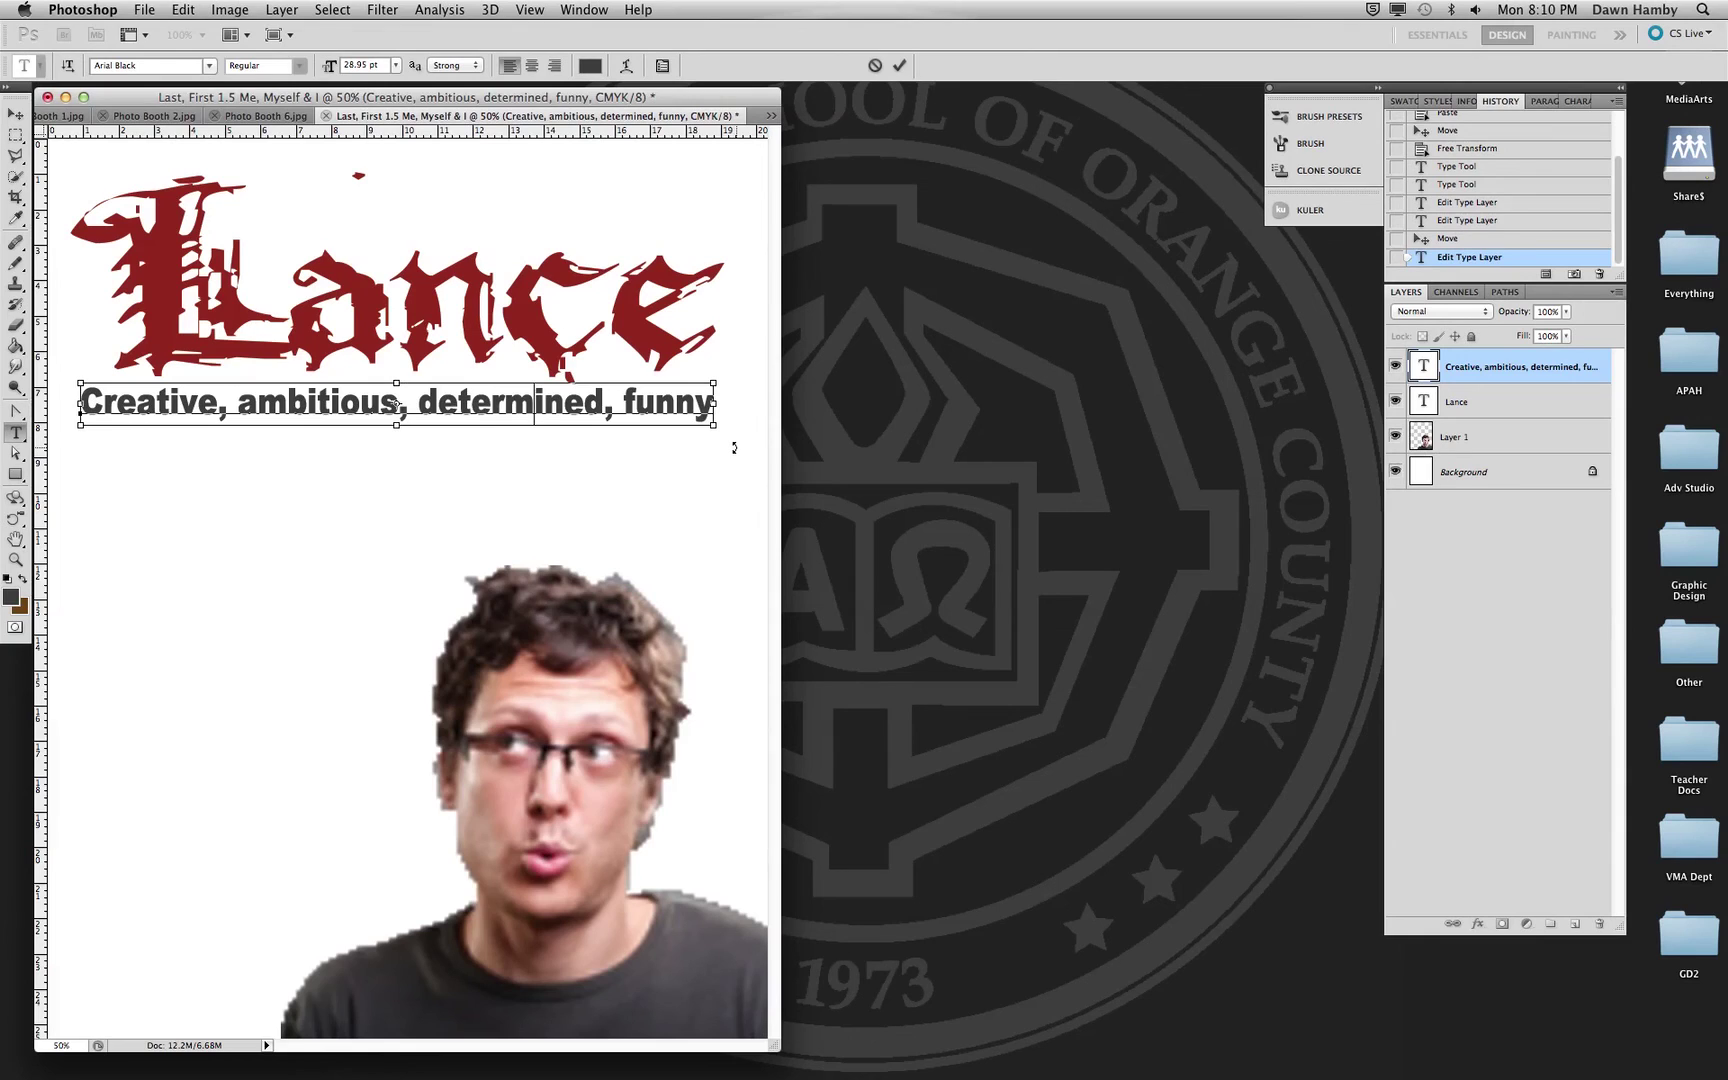
drag(734, 447, 645, 452)
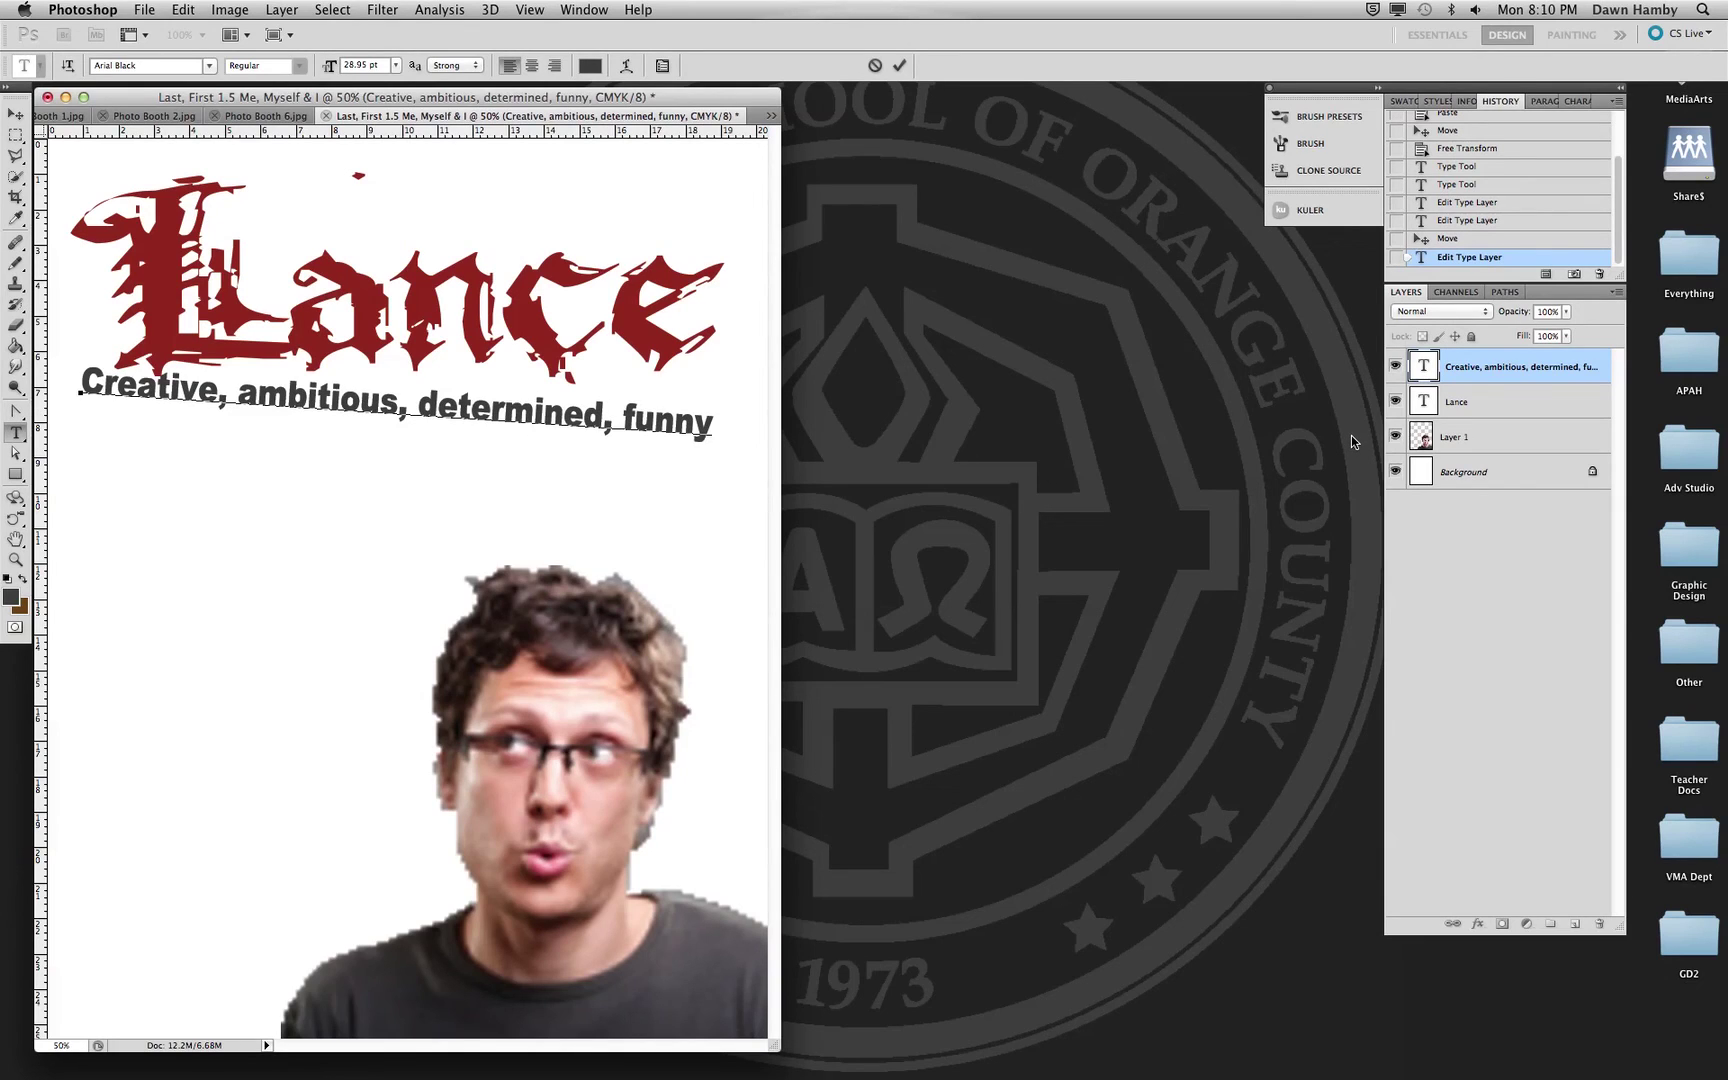
click(1541, 406)
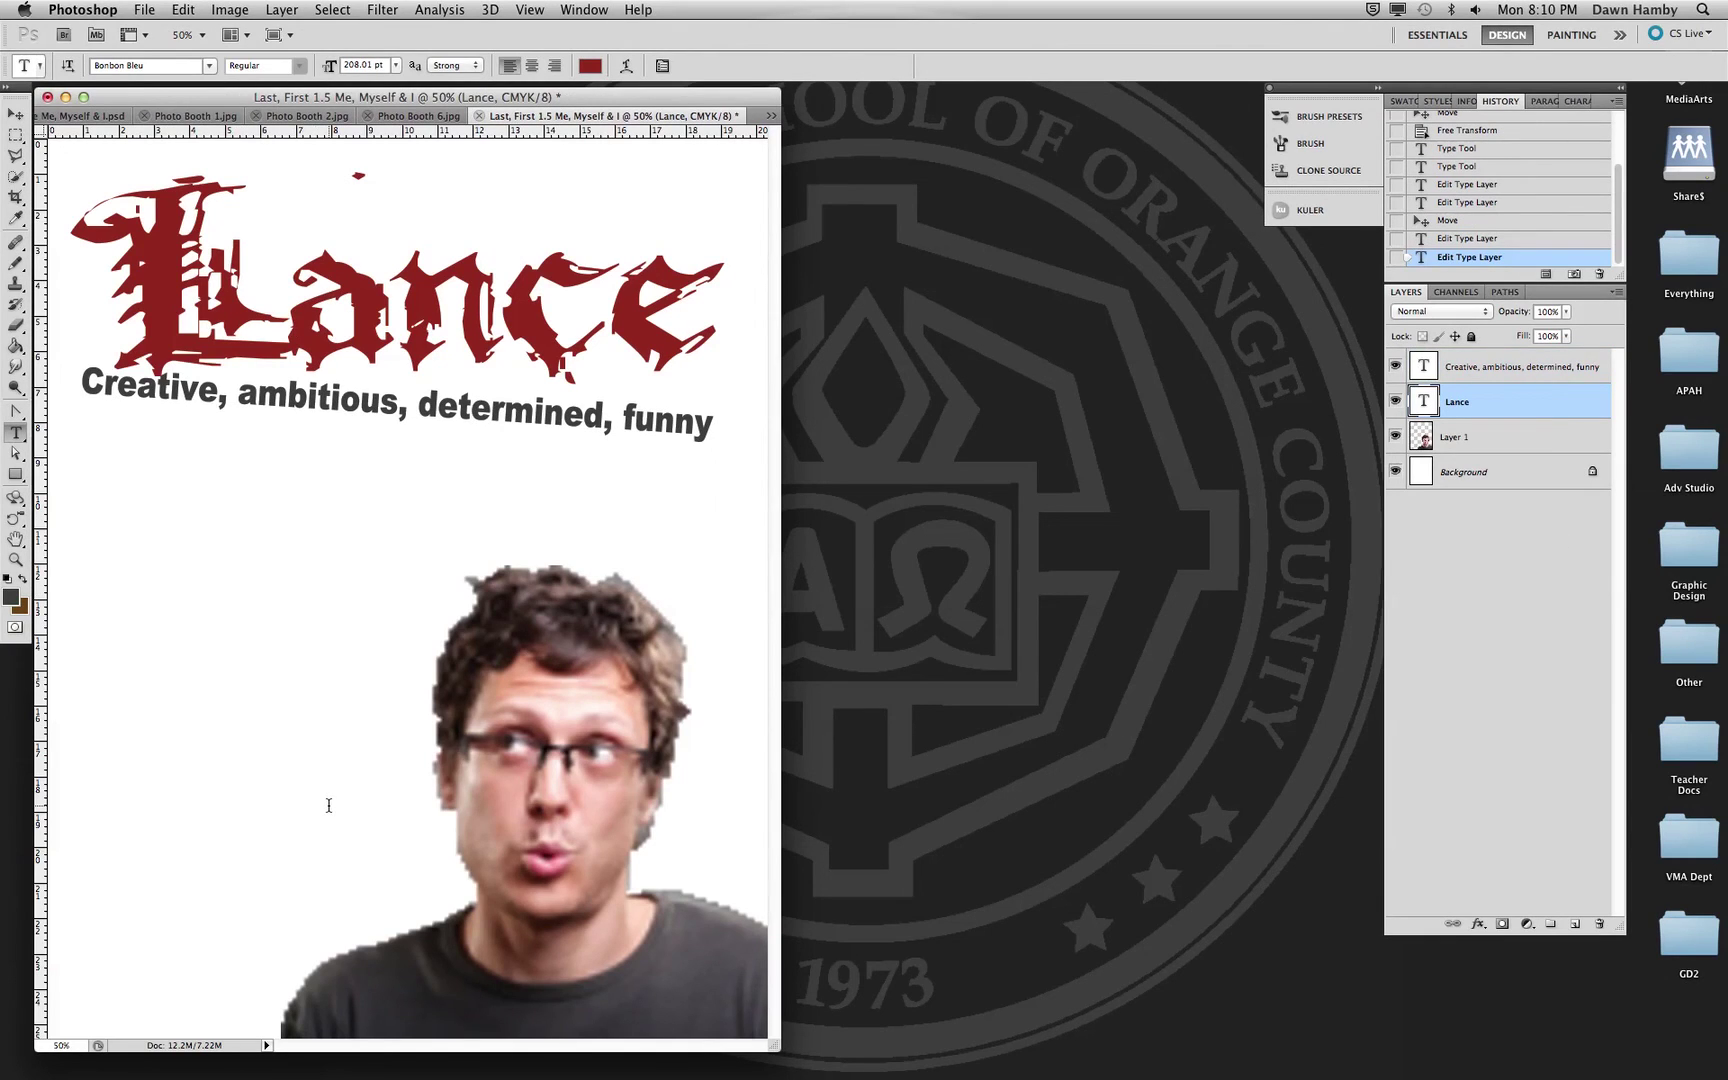
- On the Background layer, choose the Paint Bucket and set the foreground to pink #e6a8b7
click(1512, 474)
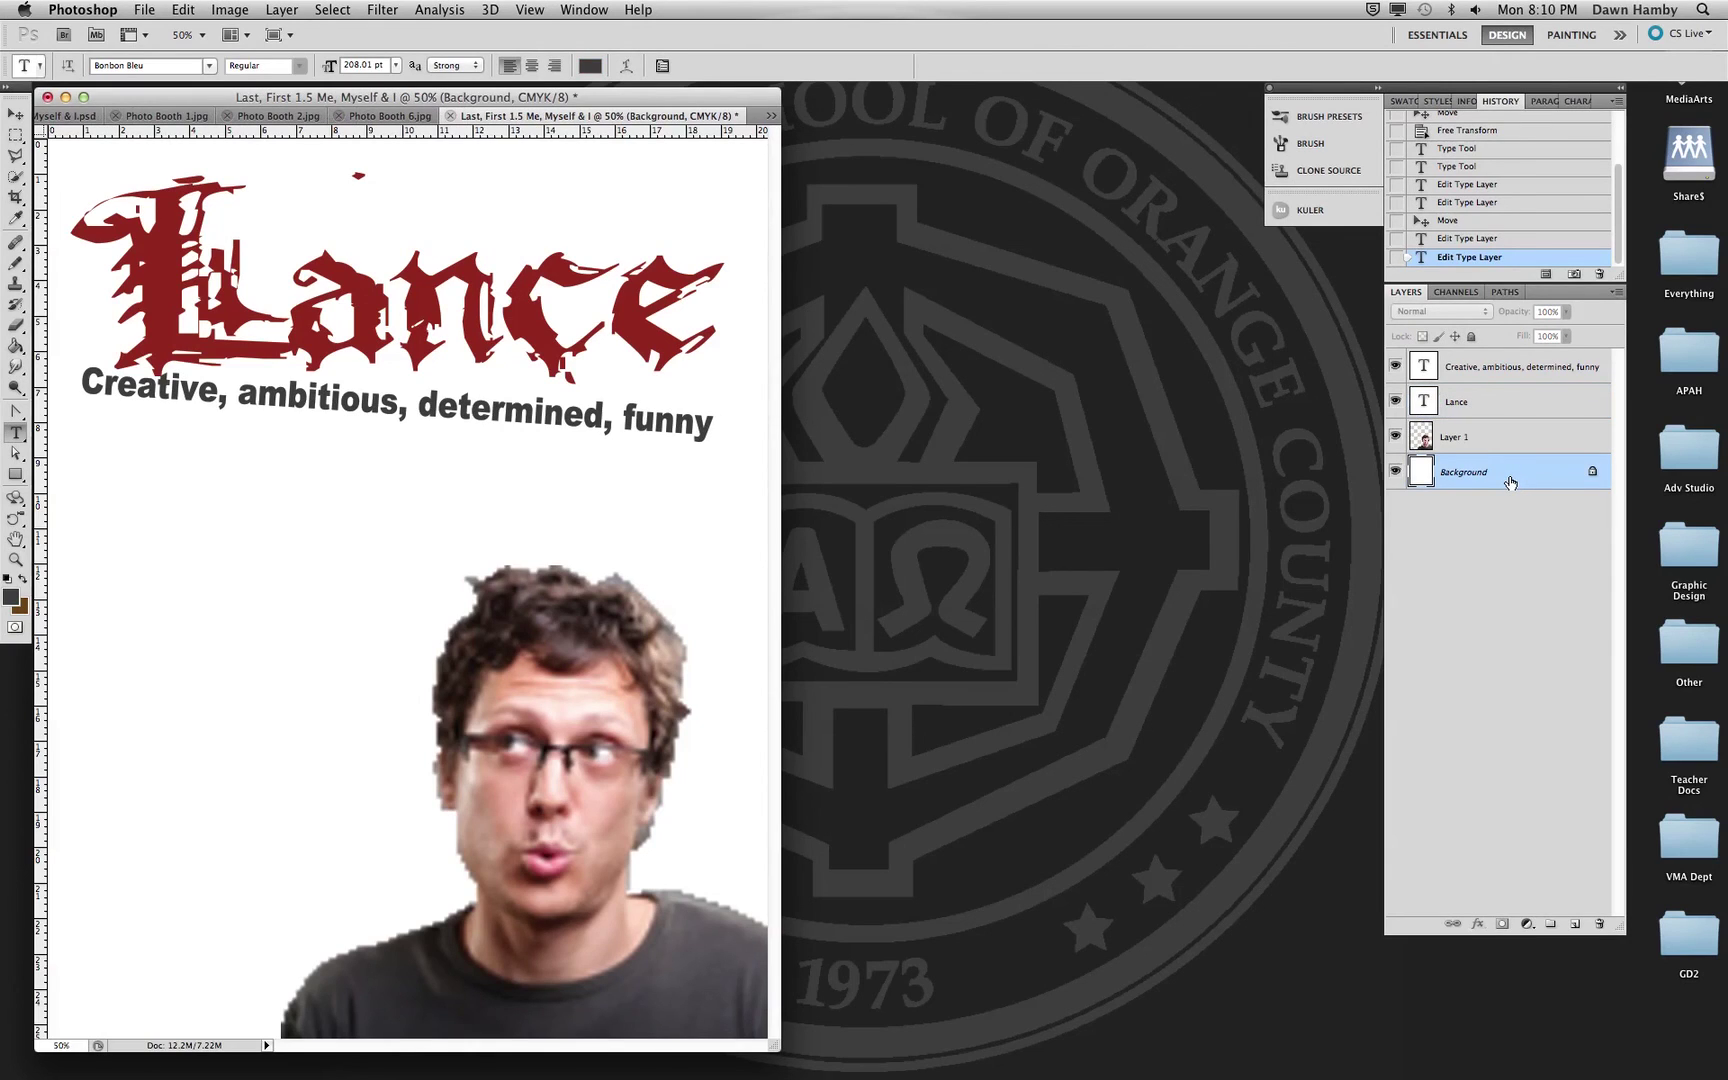
click(14, 348)
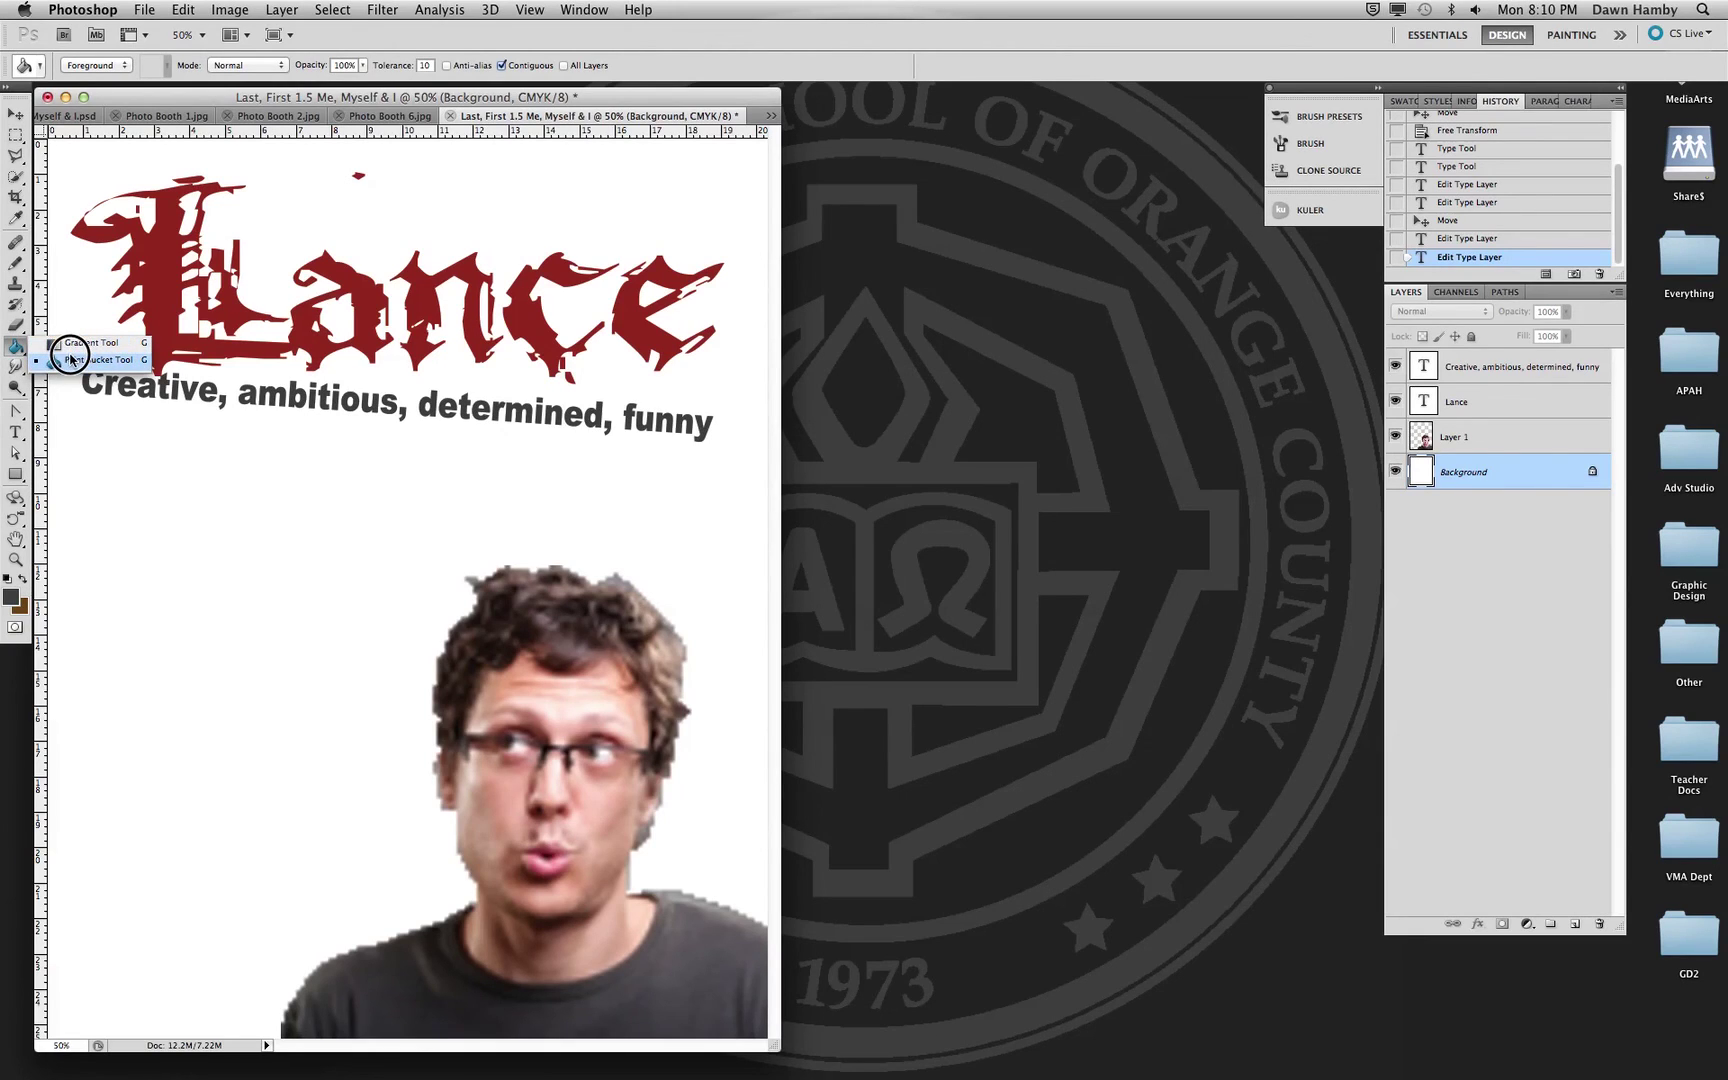
click(72, 360)
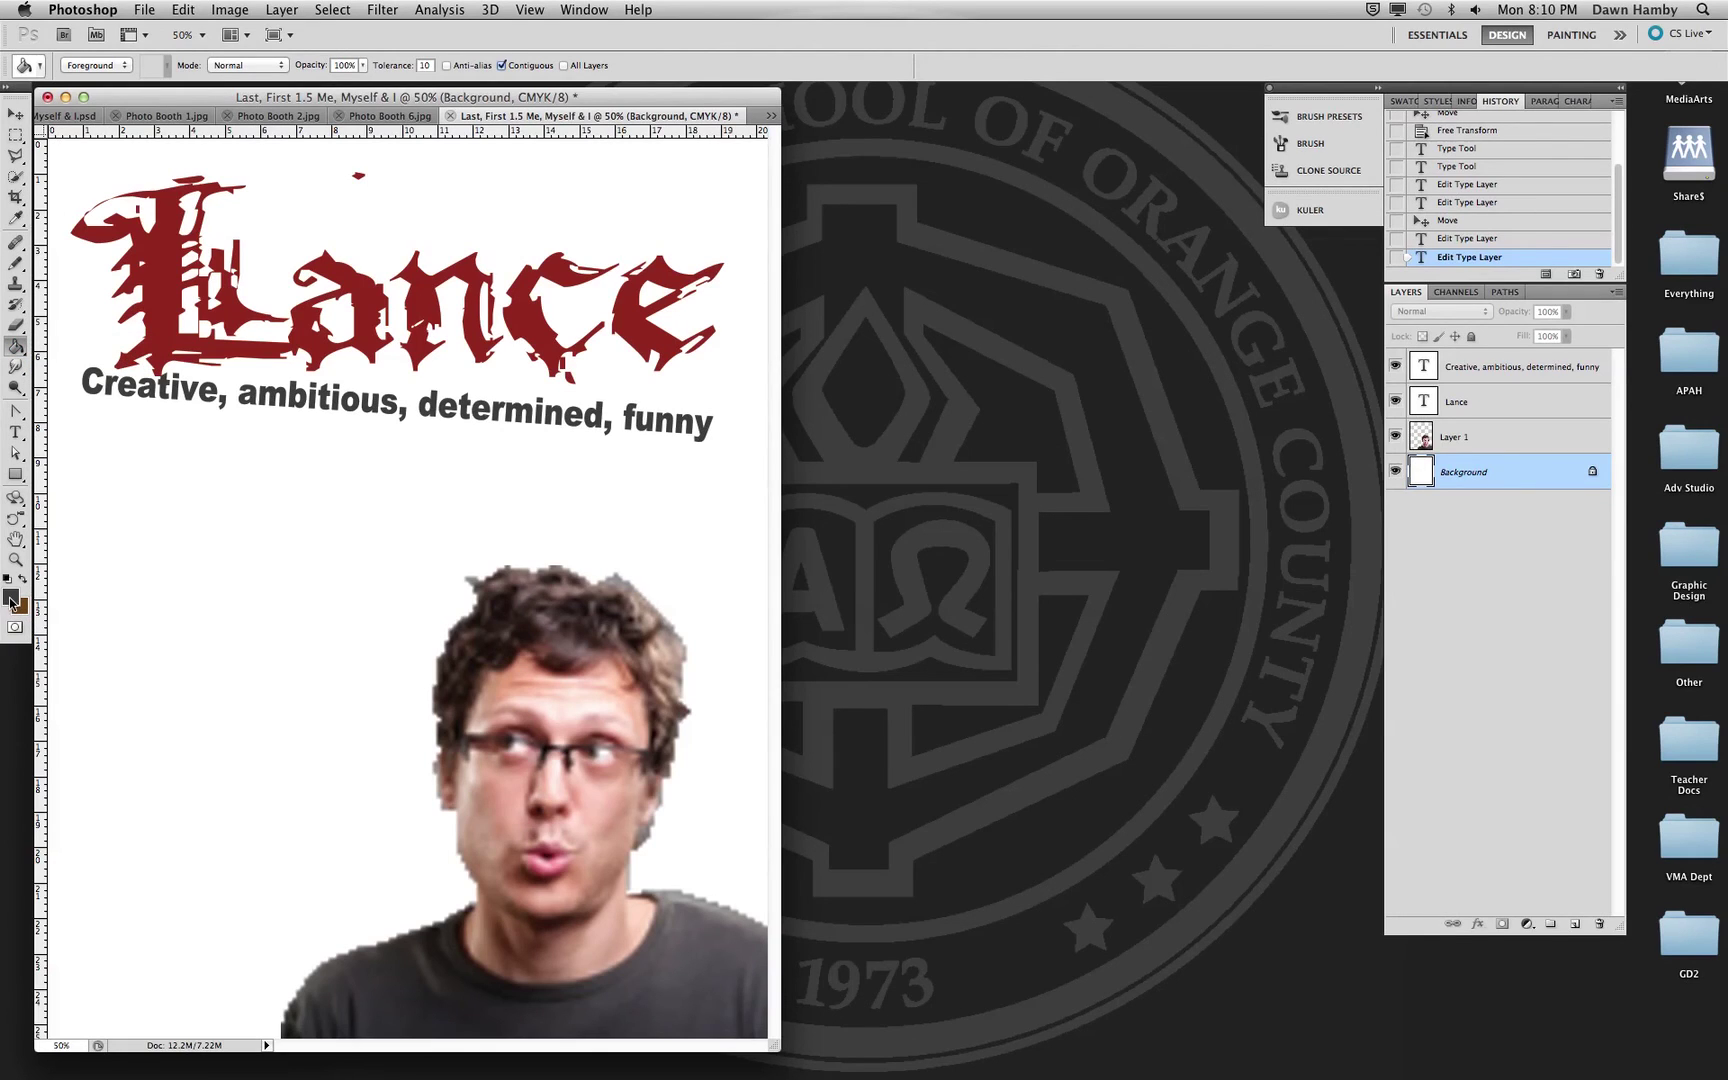
click(11, 599)
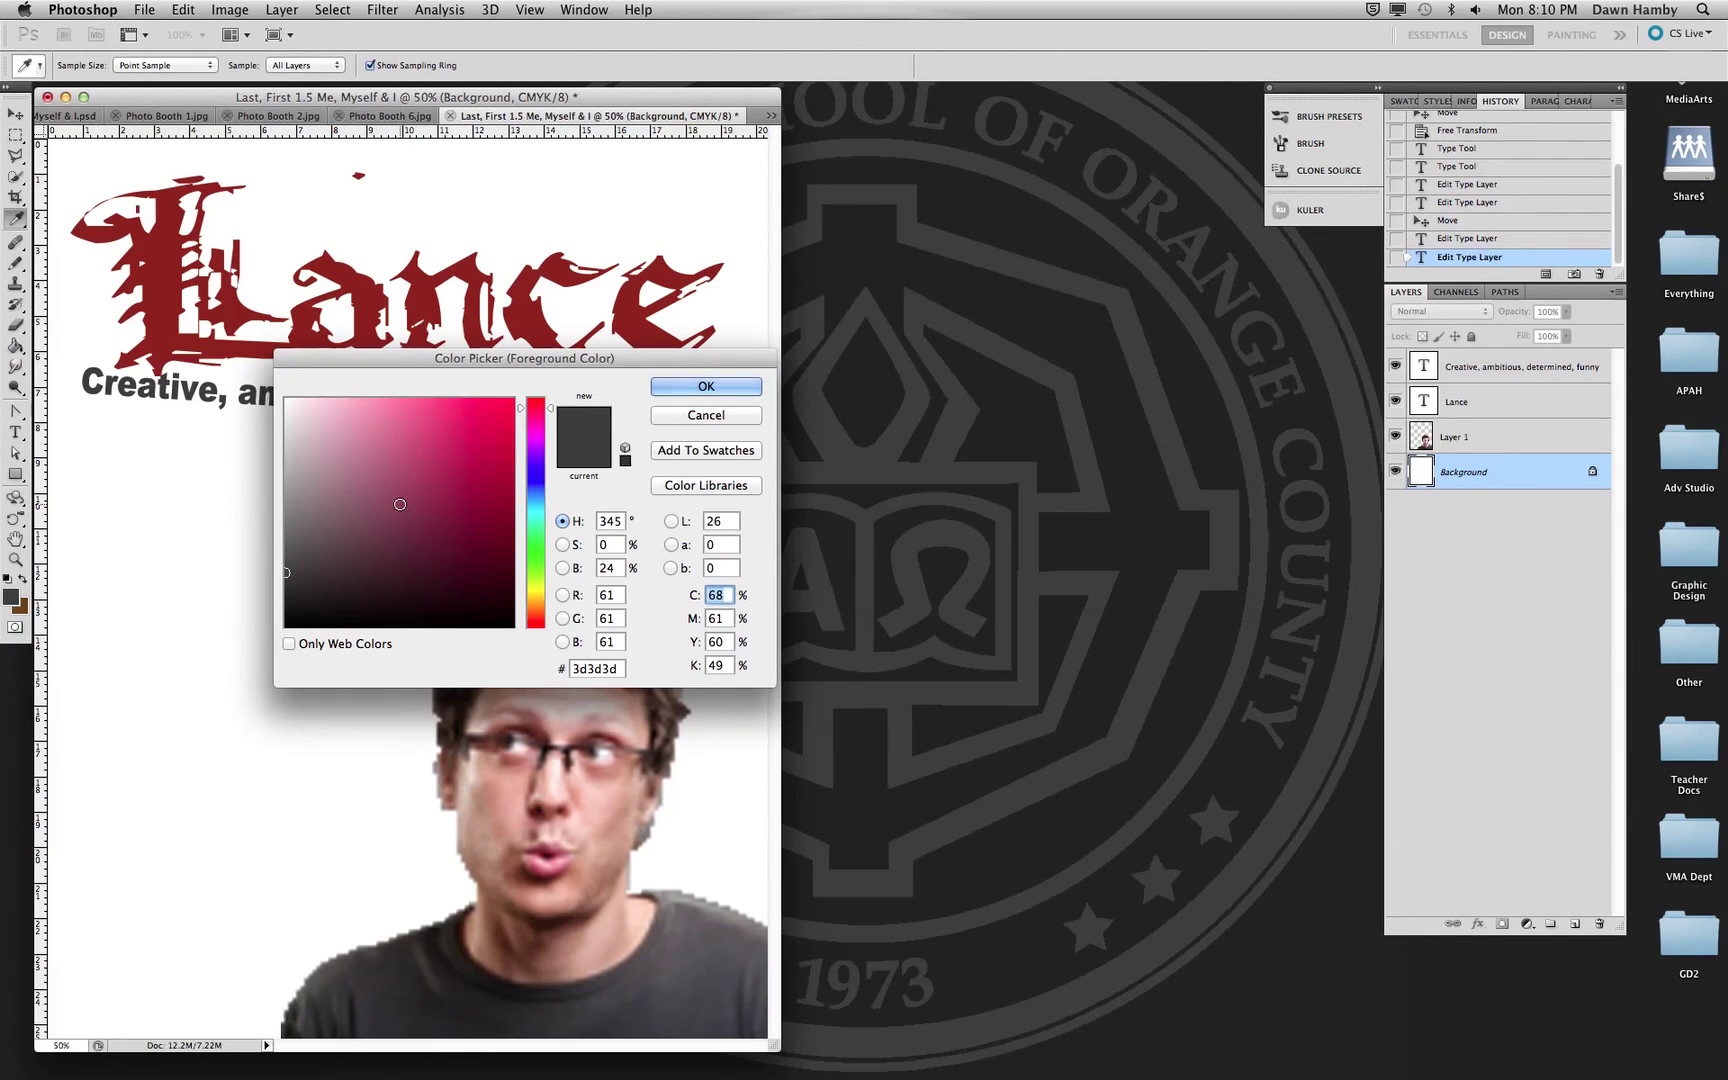
click(347, 421)
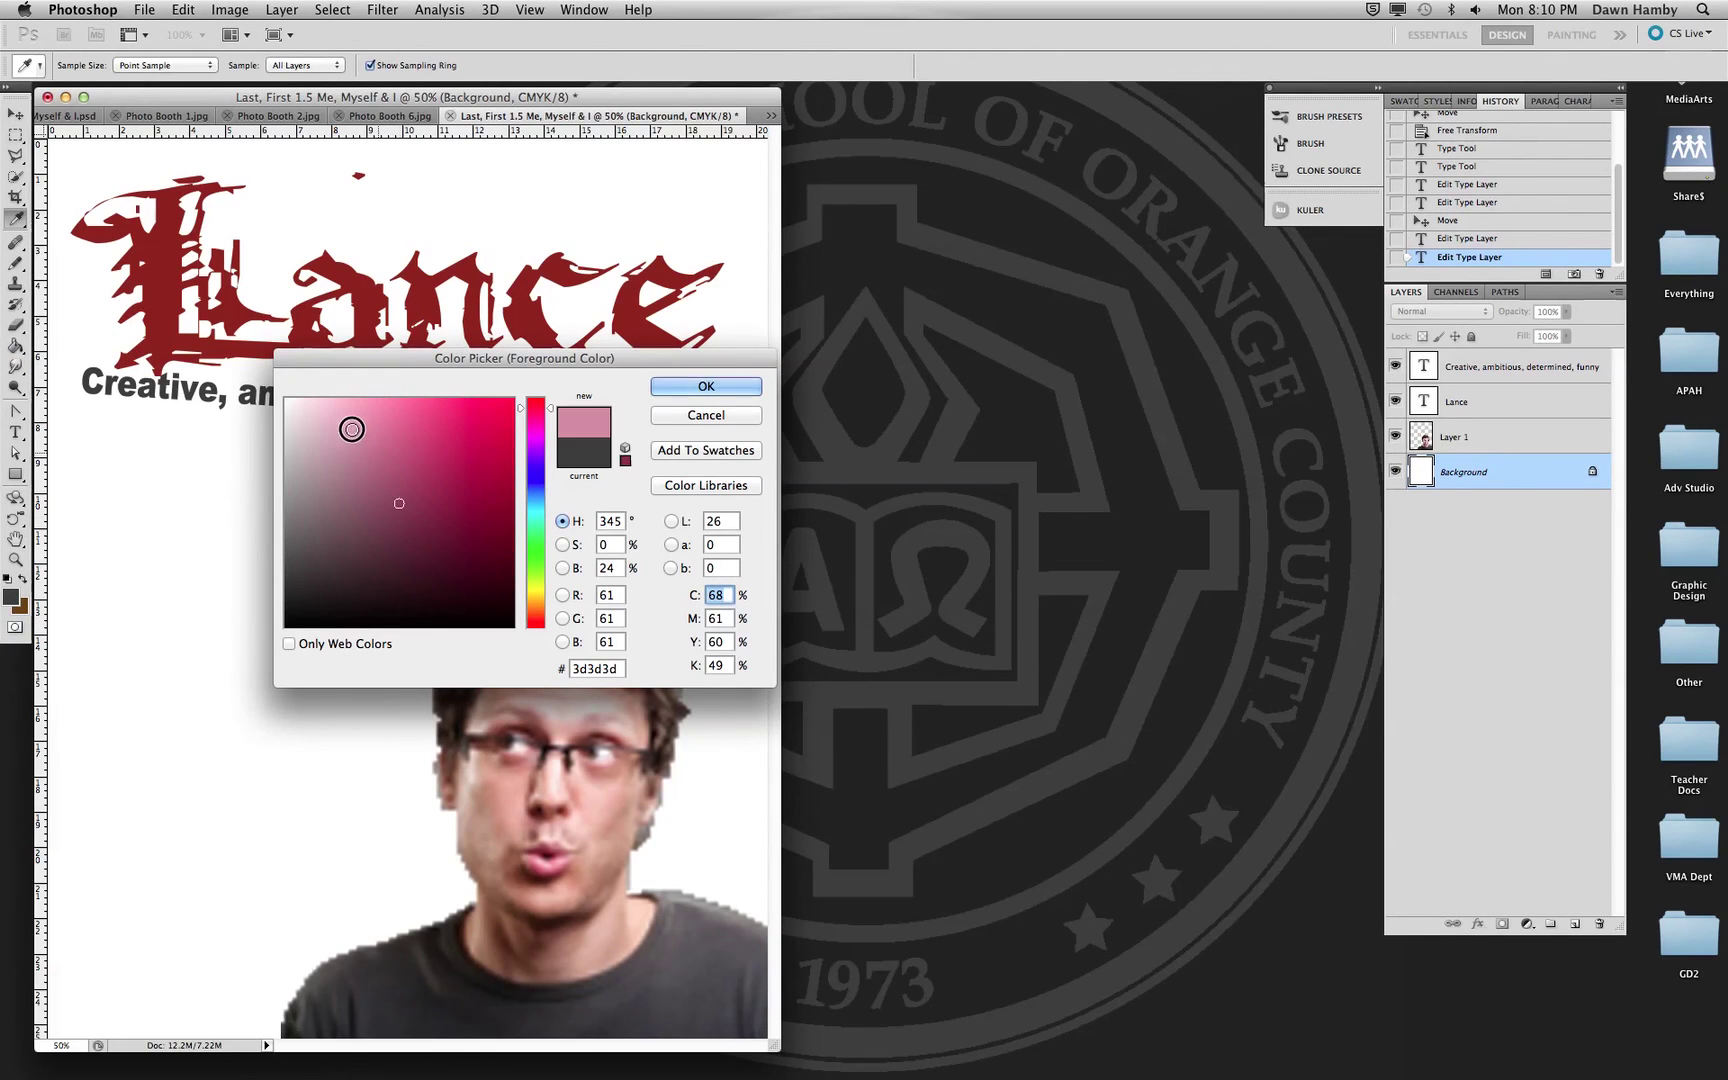
click(706, 386)
- Fill the white background with the pink, redoing the fill once
key(g)
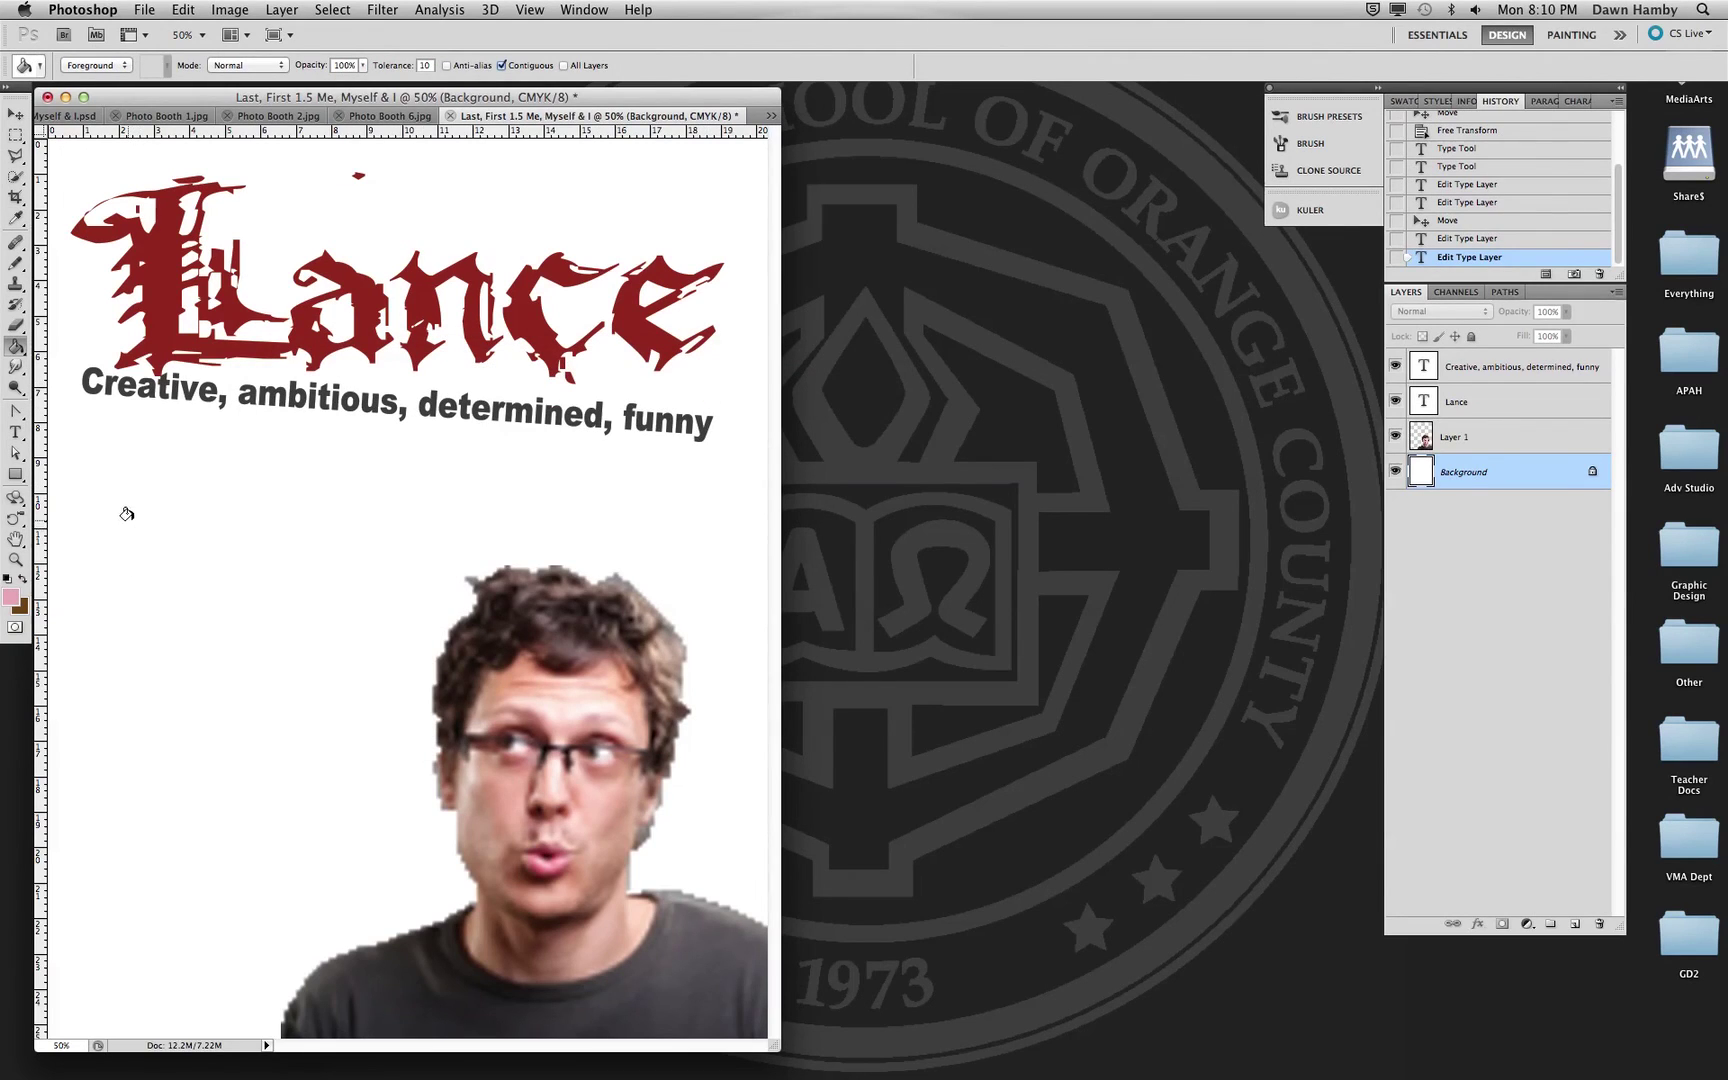
click(200, 550)
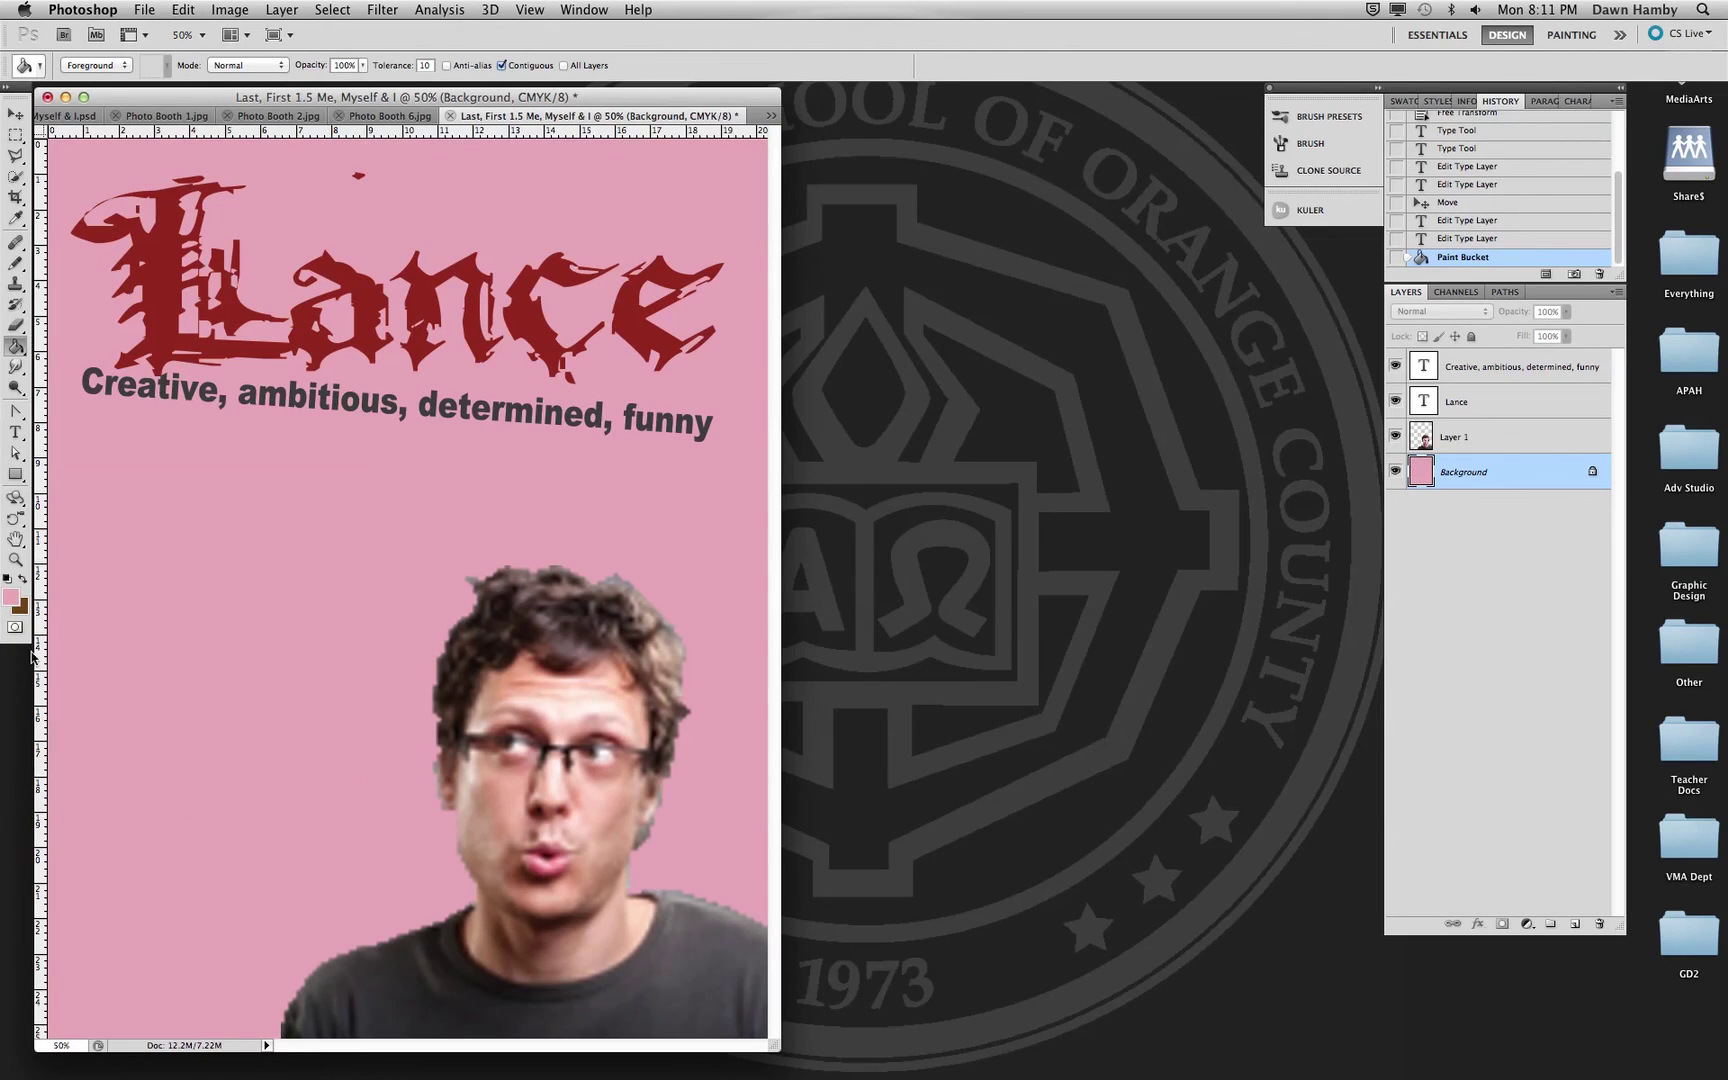
key(super+z)
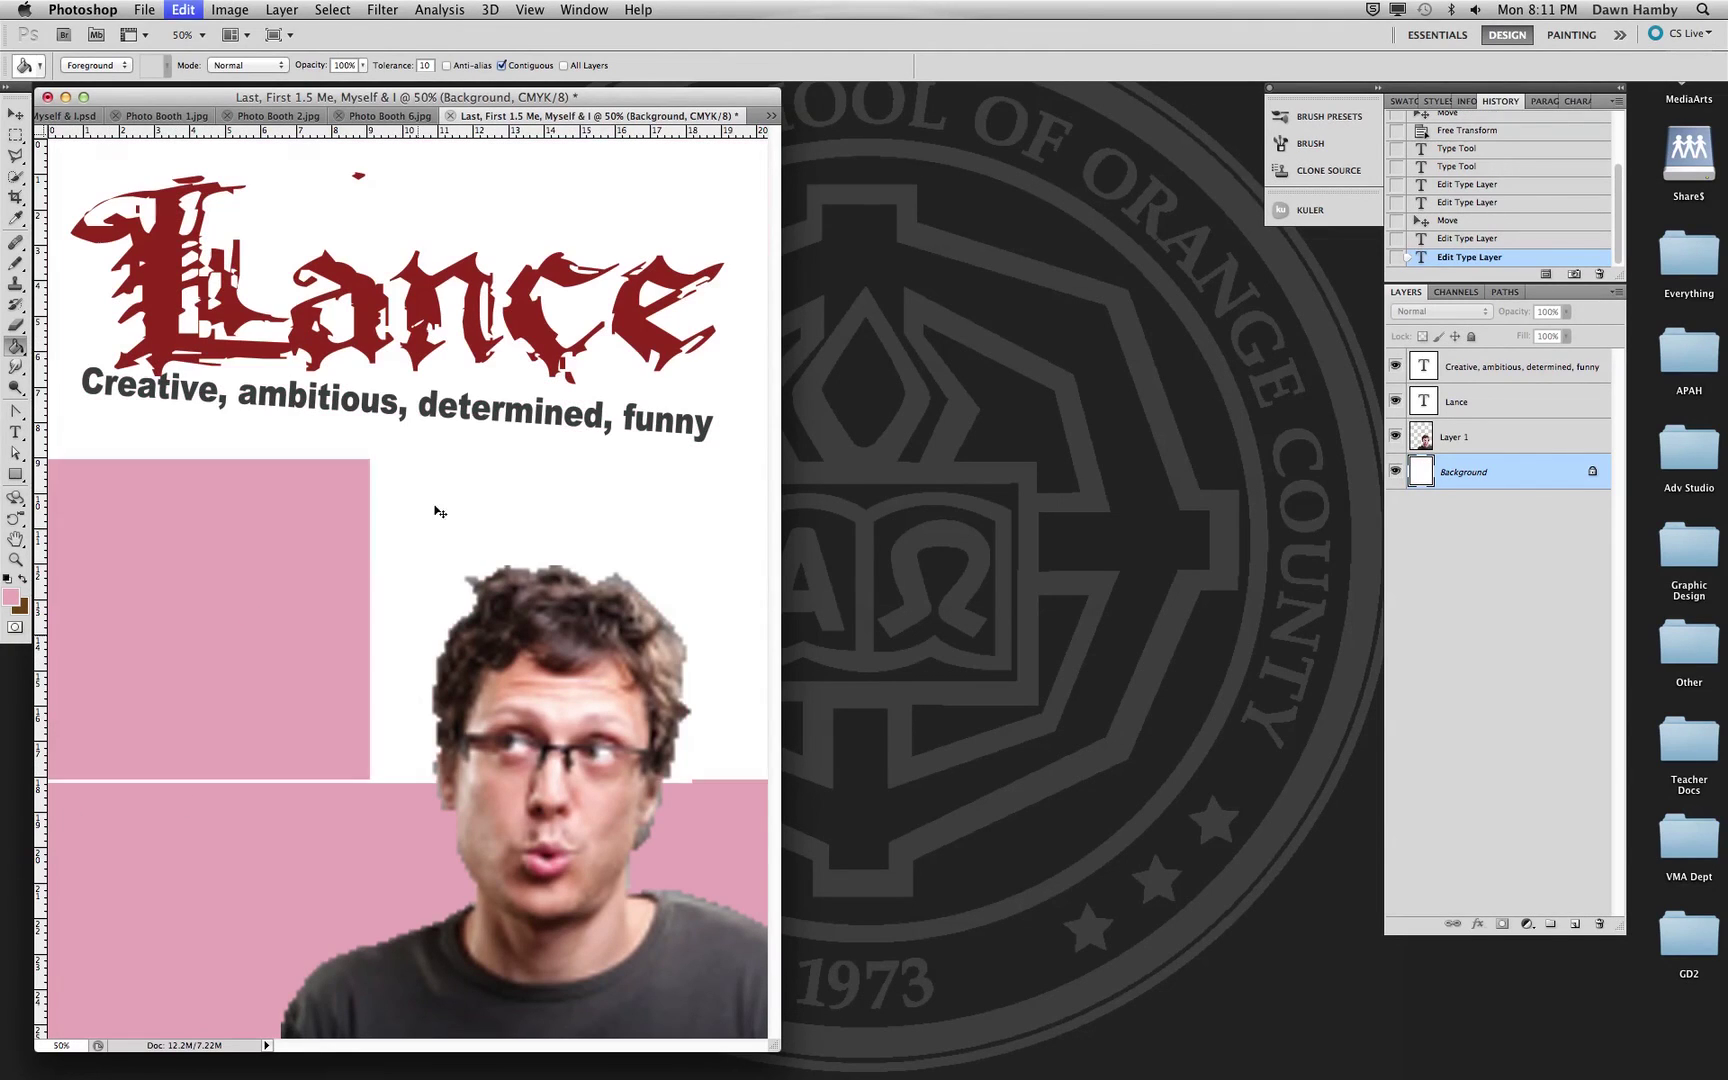
click(343, 554)
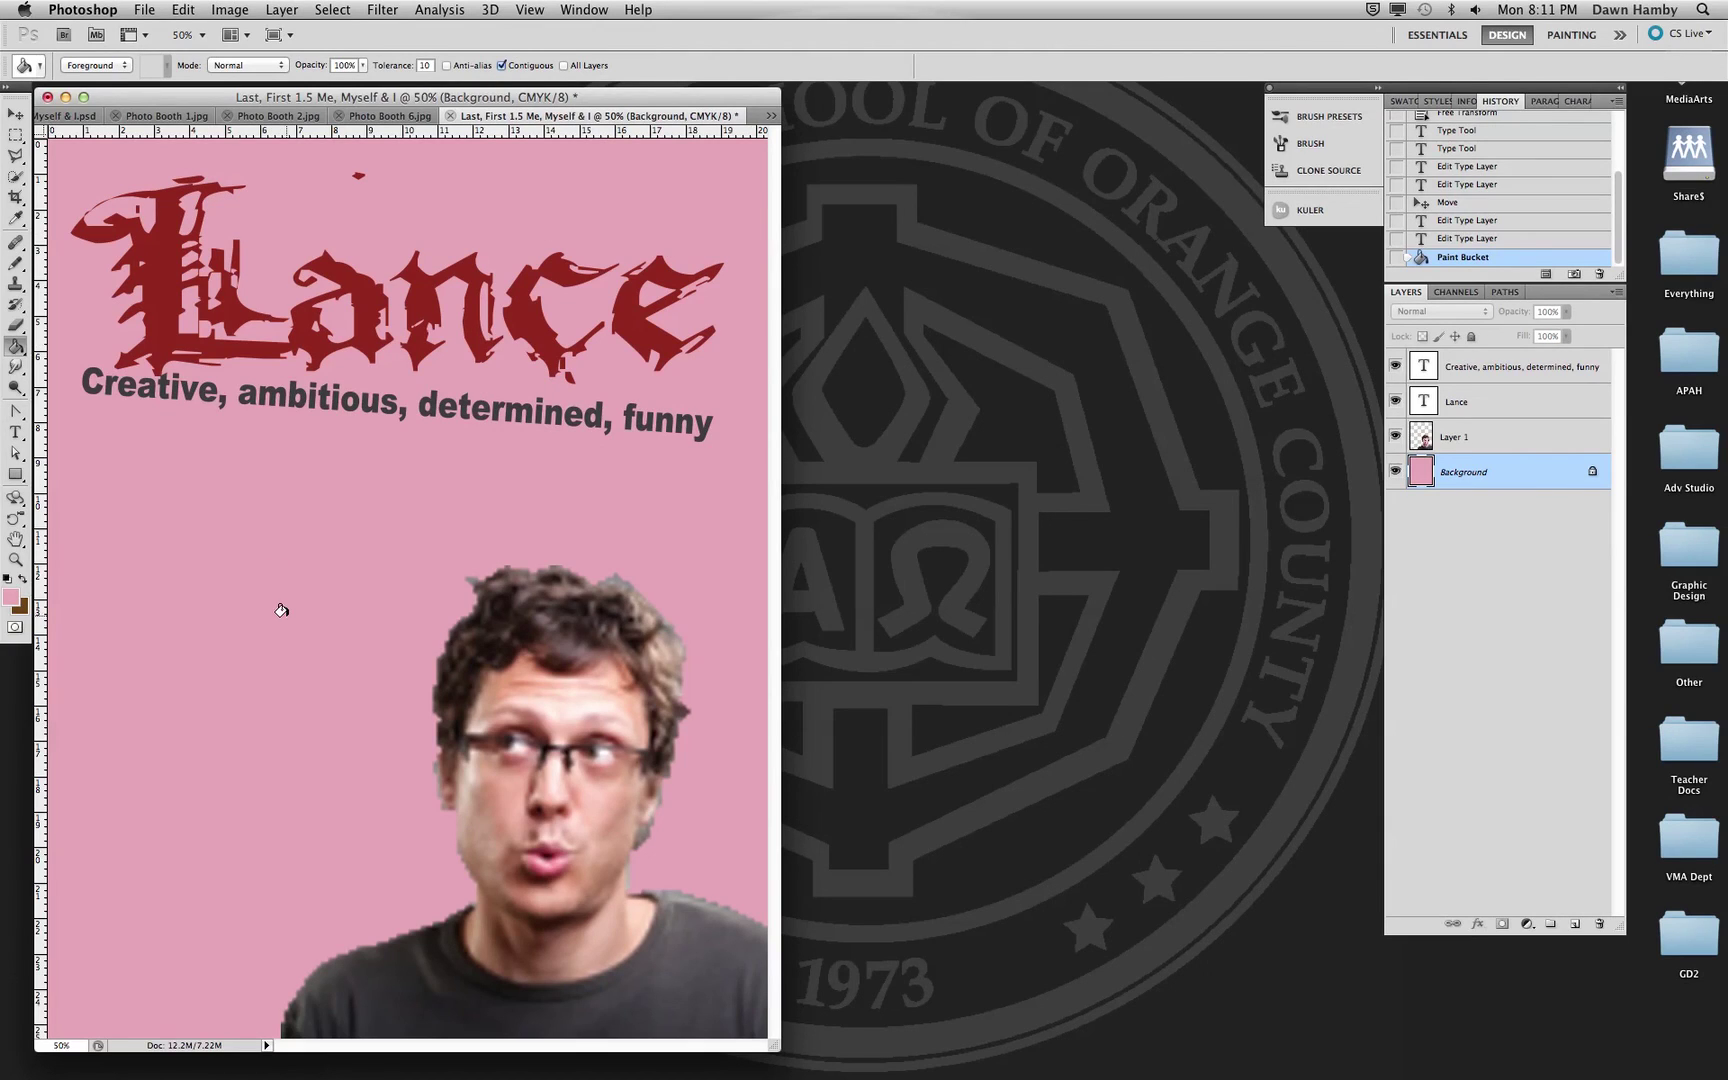
- Set the background colour to near-black and pick the foreground-to-background gradient preset
click(25, 610)
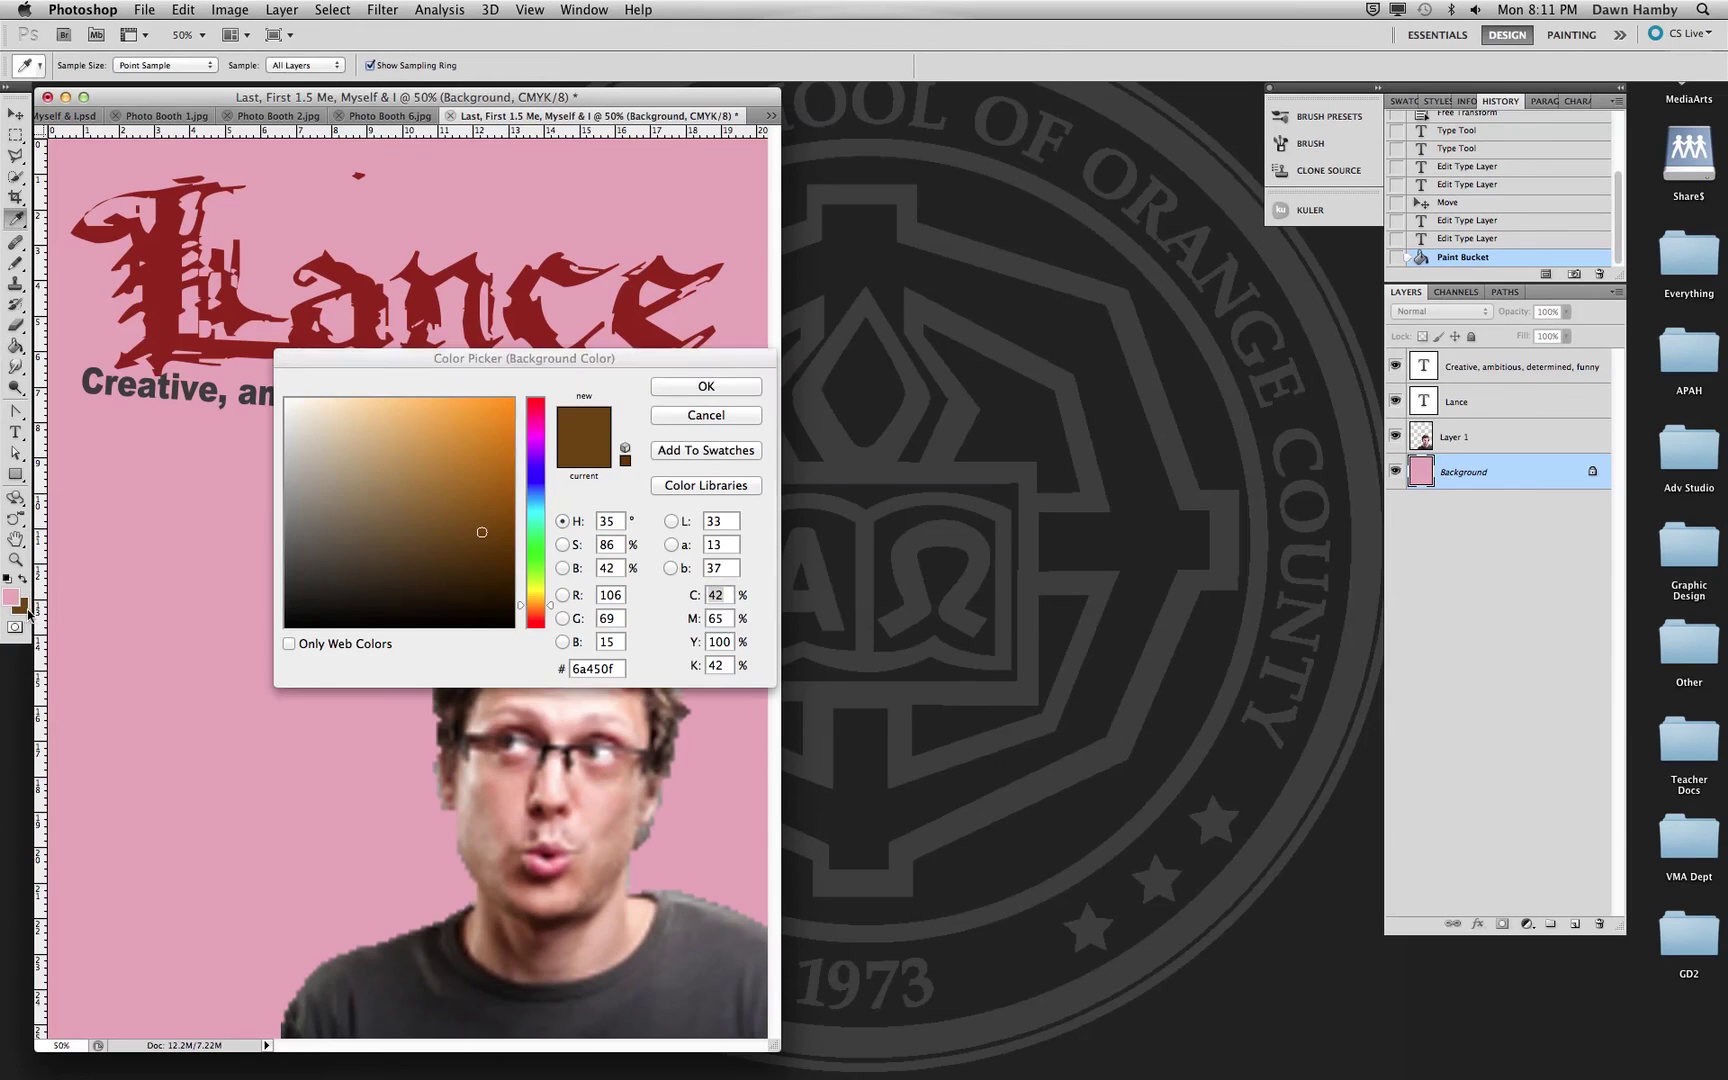
click(303, 627)
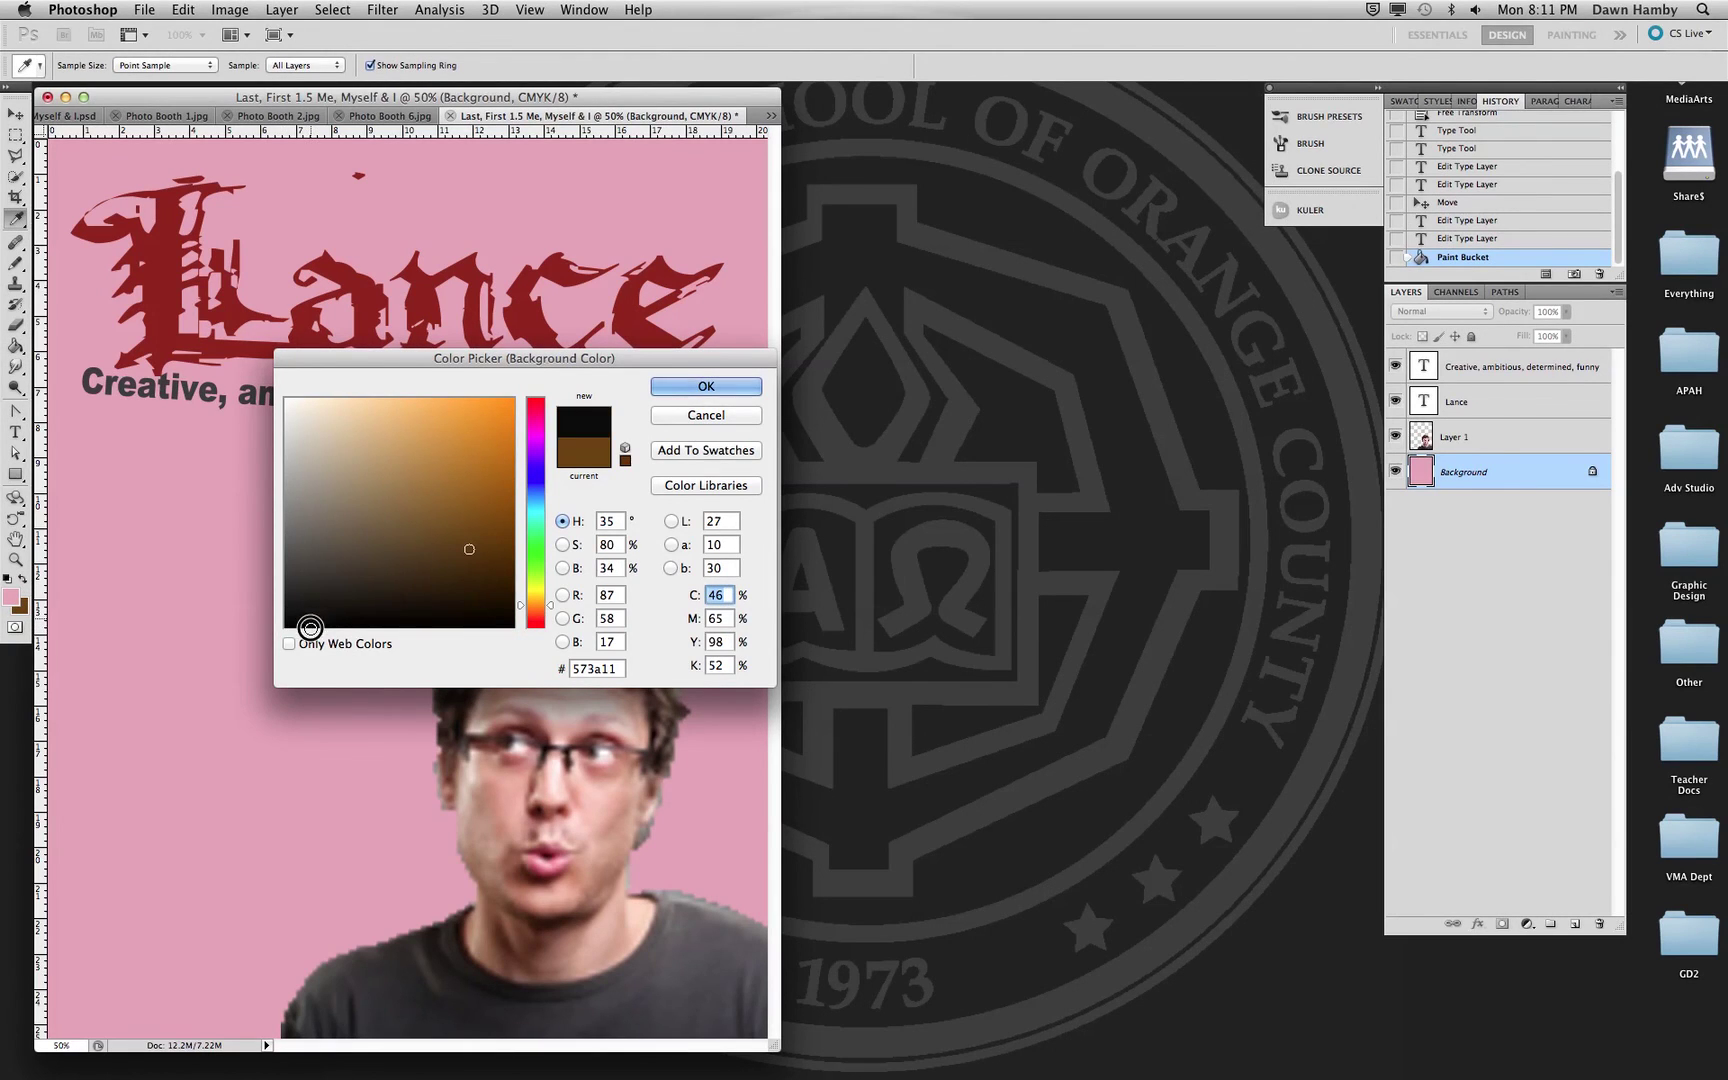
click(713, 384)
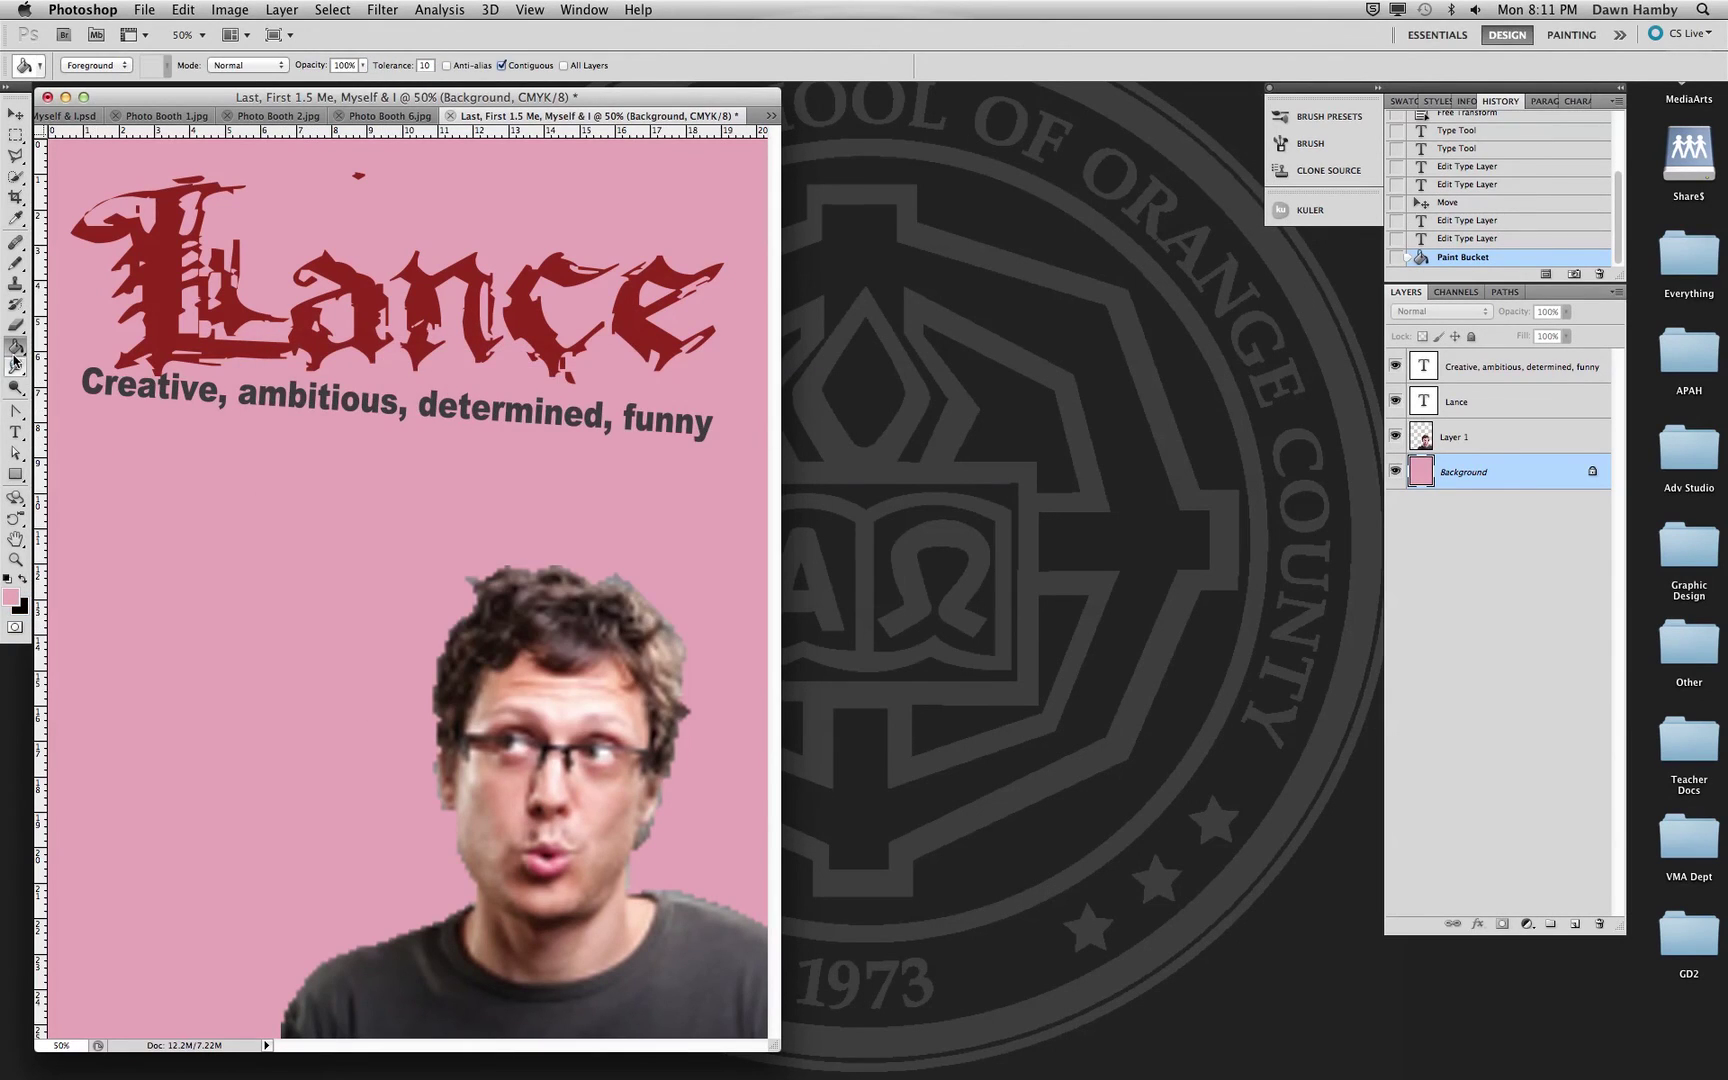
mouse_move(16, 346)
mouse_down()
mouse_move(63, 365)
mouse_move(68, 342)
mouse_up()
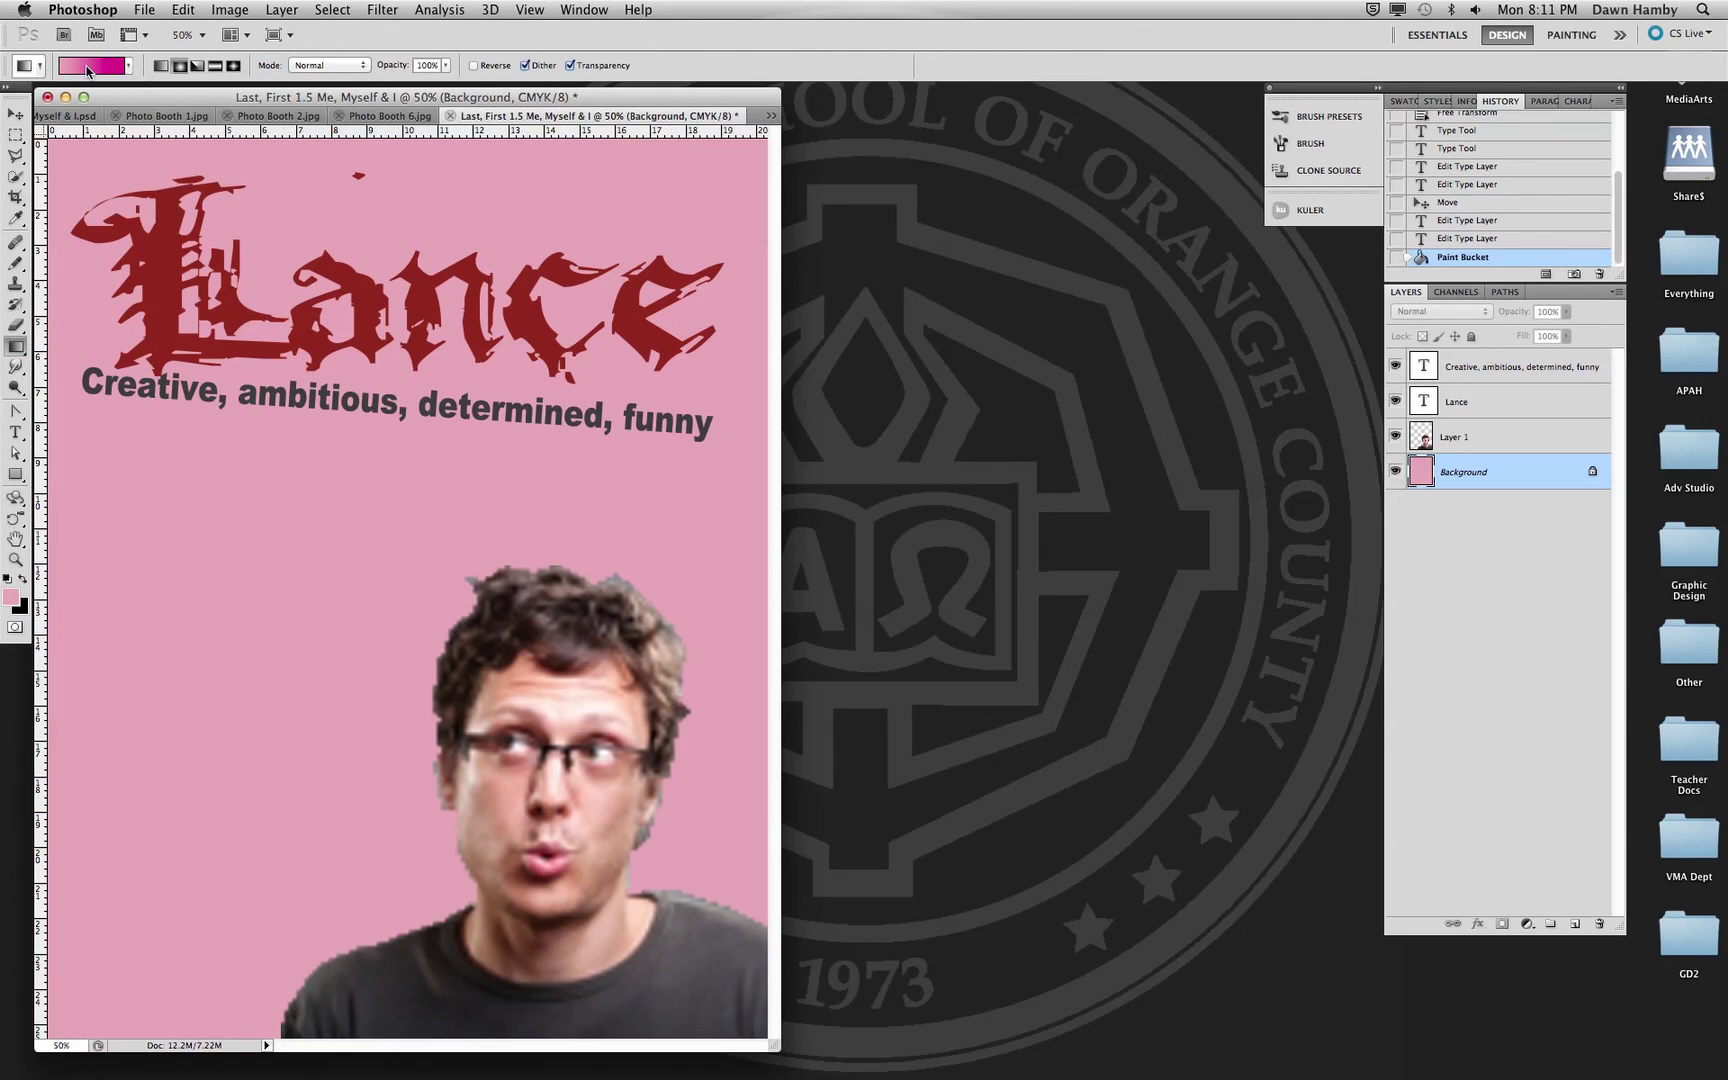
click(130, 68)
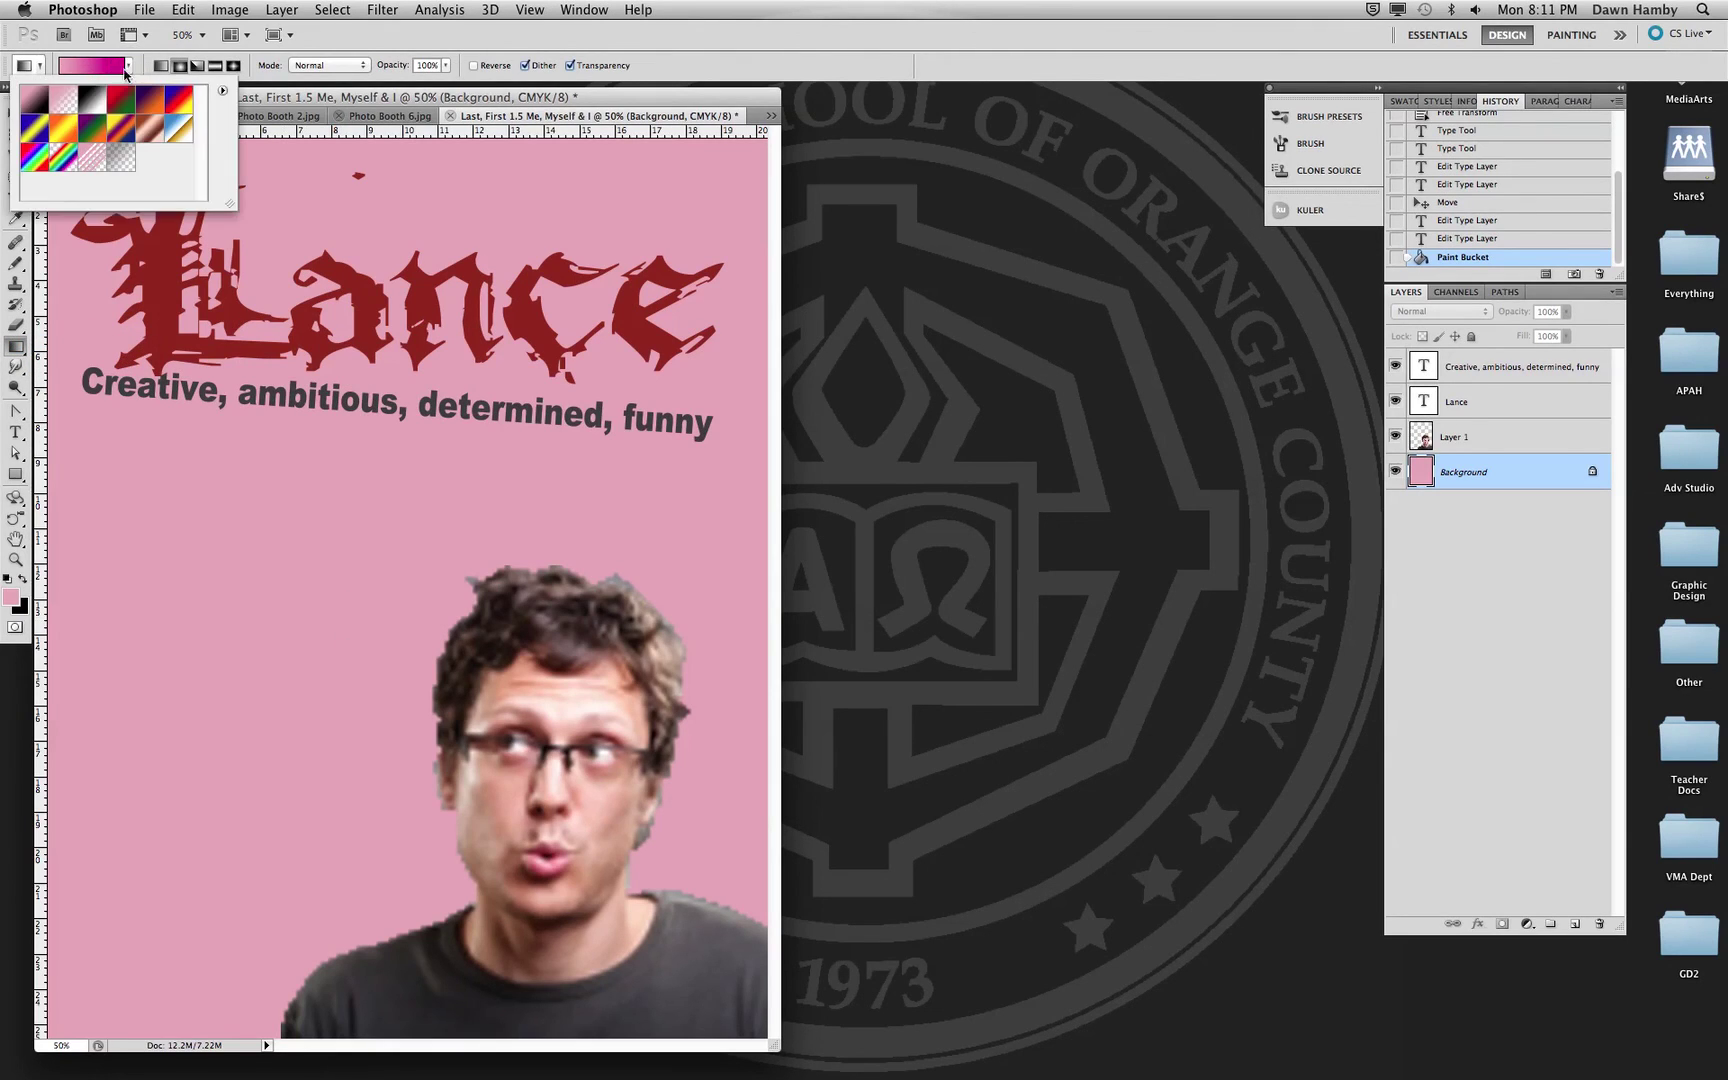
click(37, 106)
- Draw pink-to-black gradients over the background, trying radial, linear and angle styles
click(421, 283)
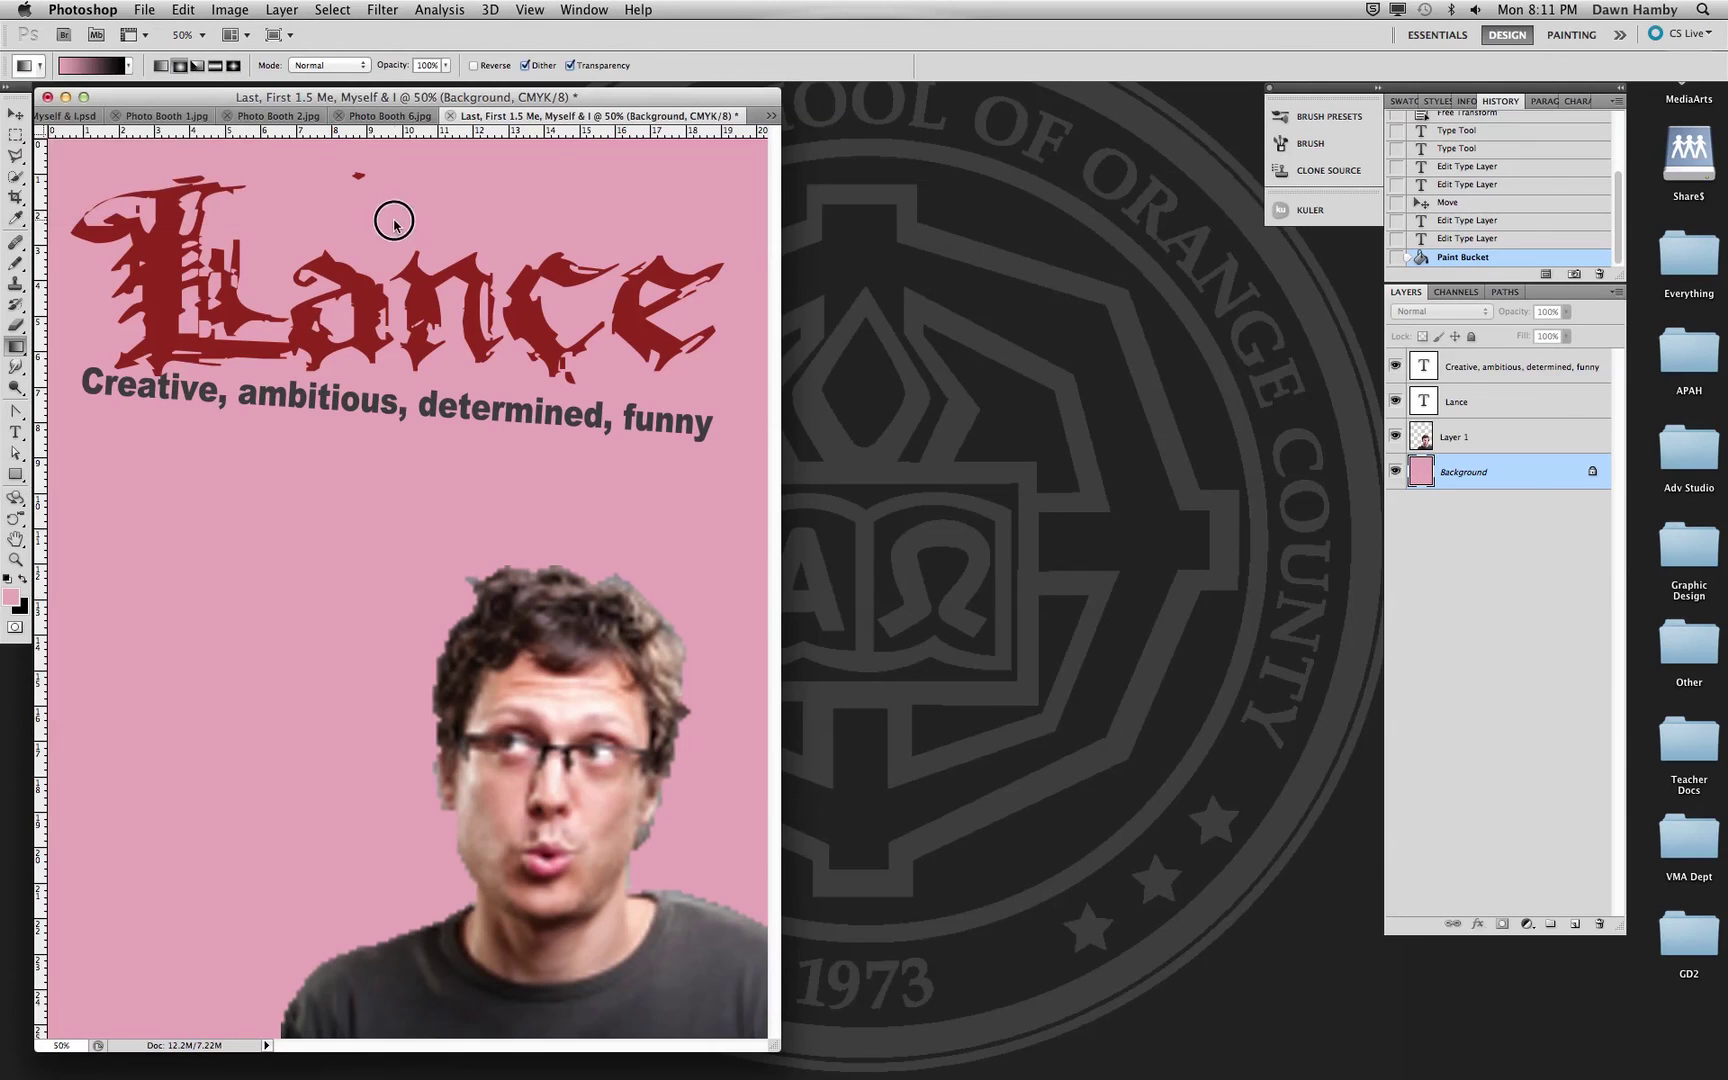
drag(393, 217, 392, 883)
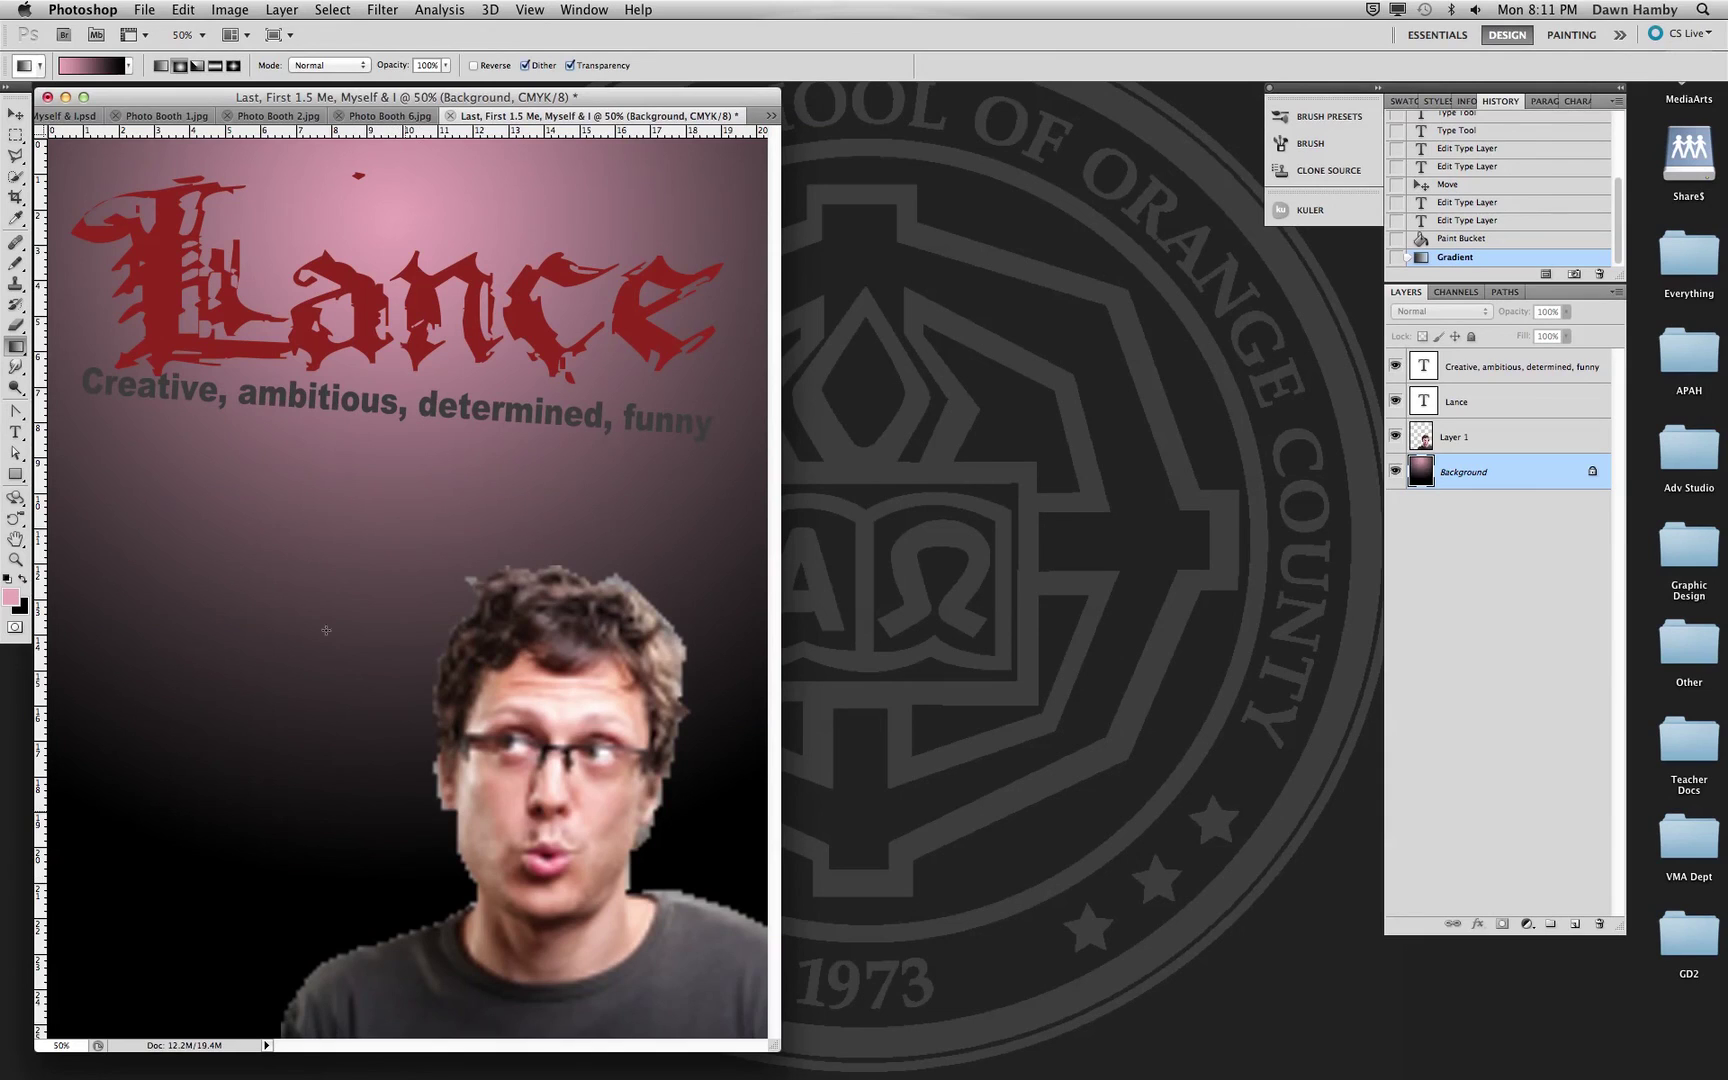
click(163, 68)
drag(385, 190, 390, 907)
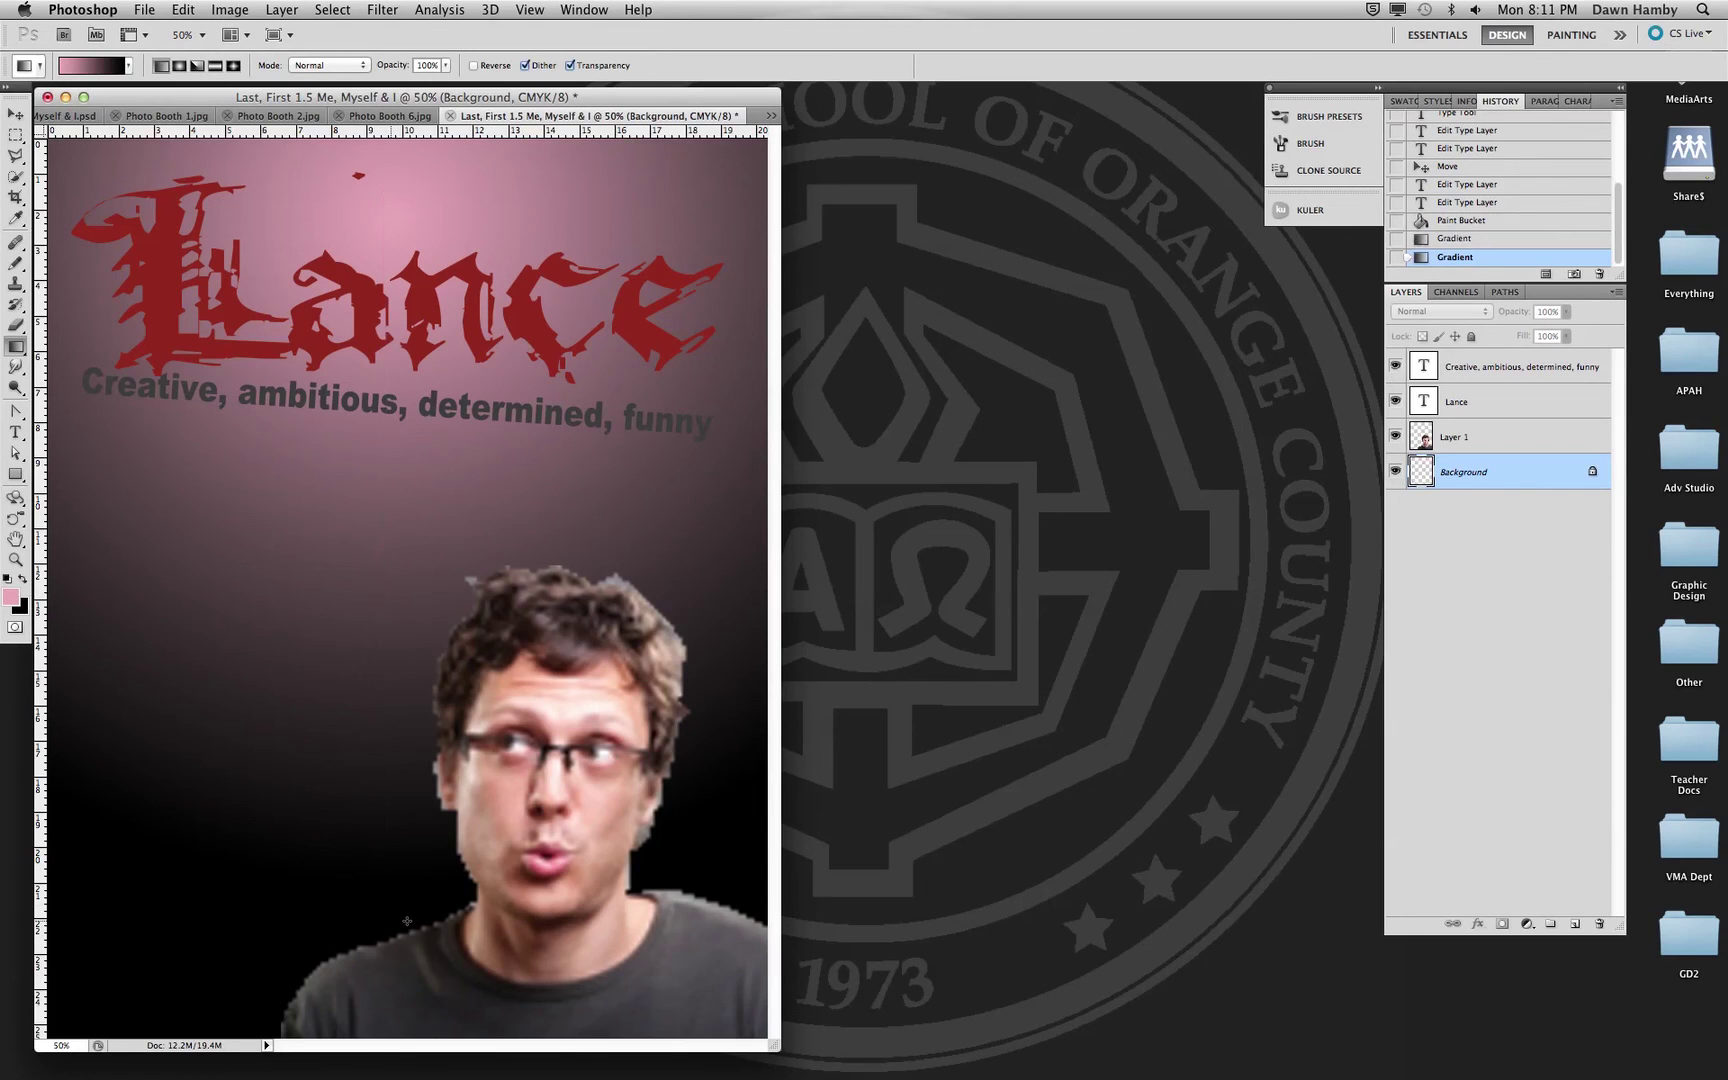
drag(366, 471, 374, 790)
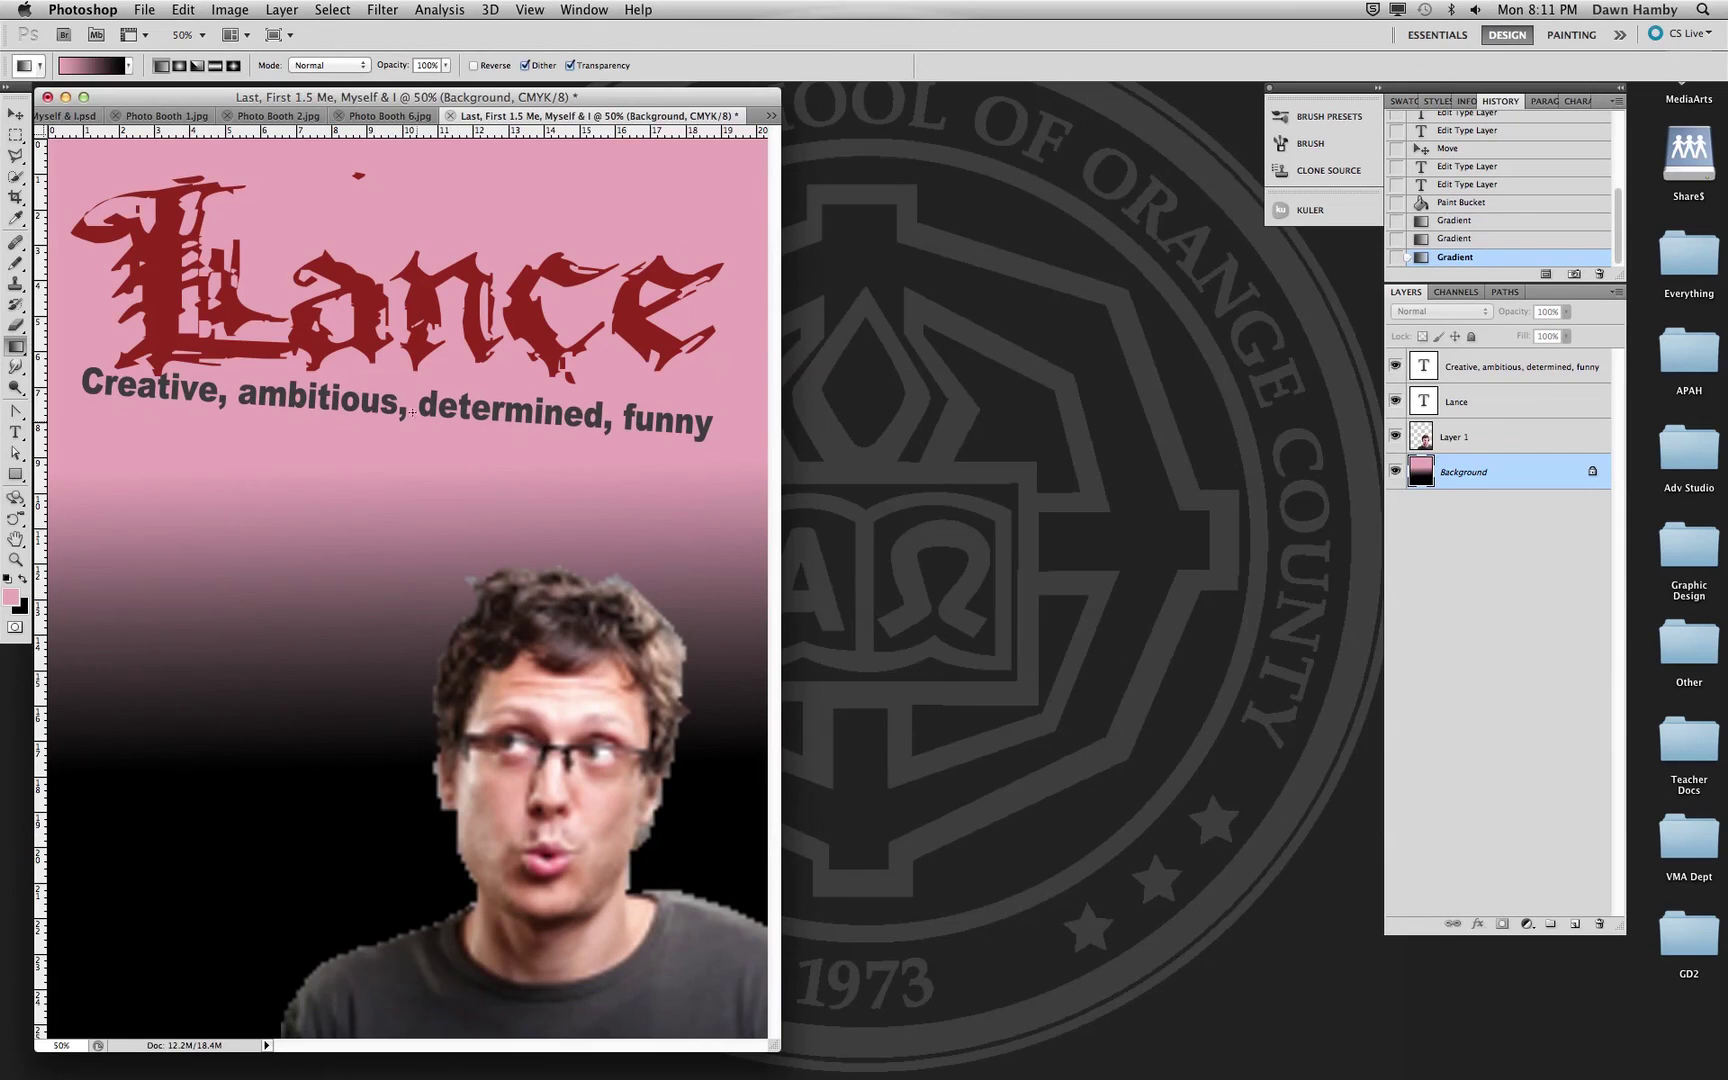
drag(376, 311, 376, 845)
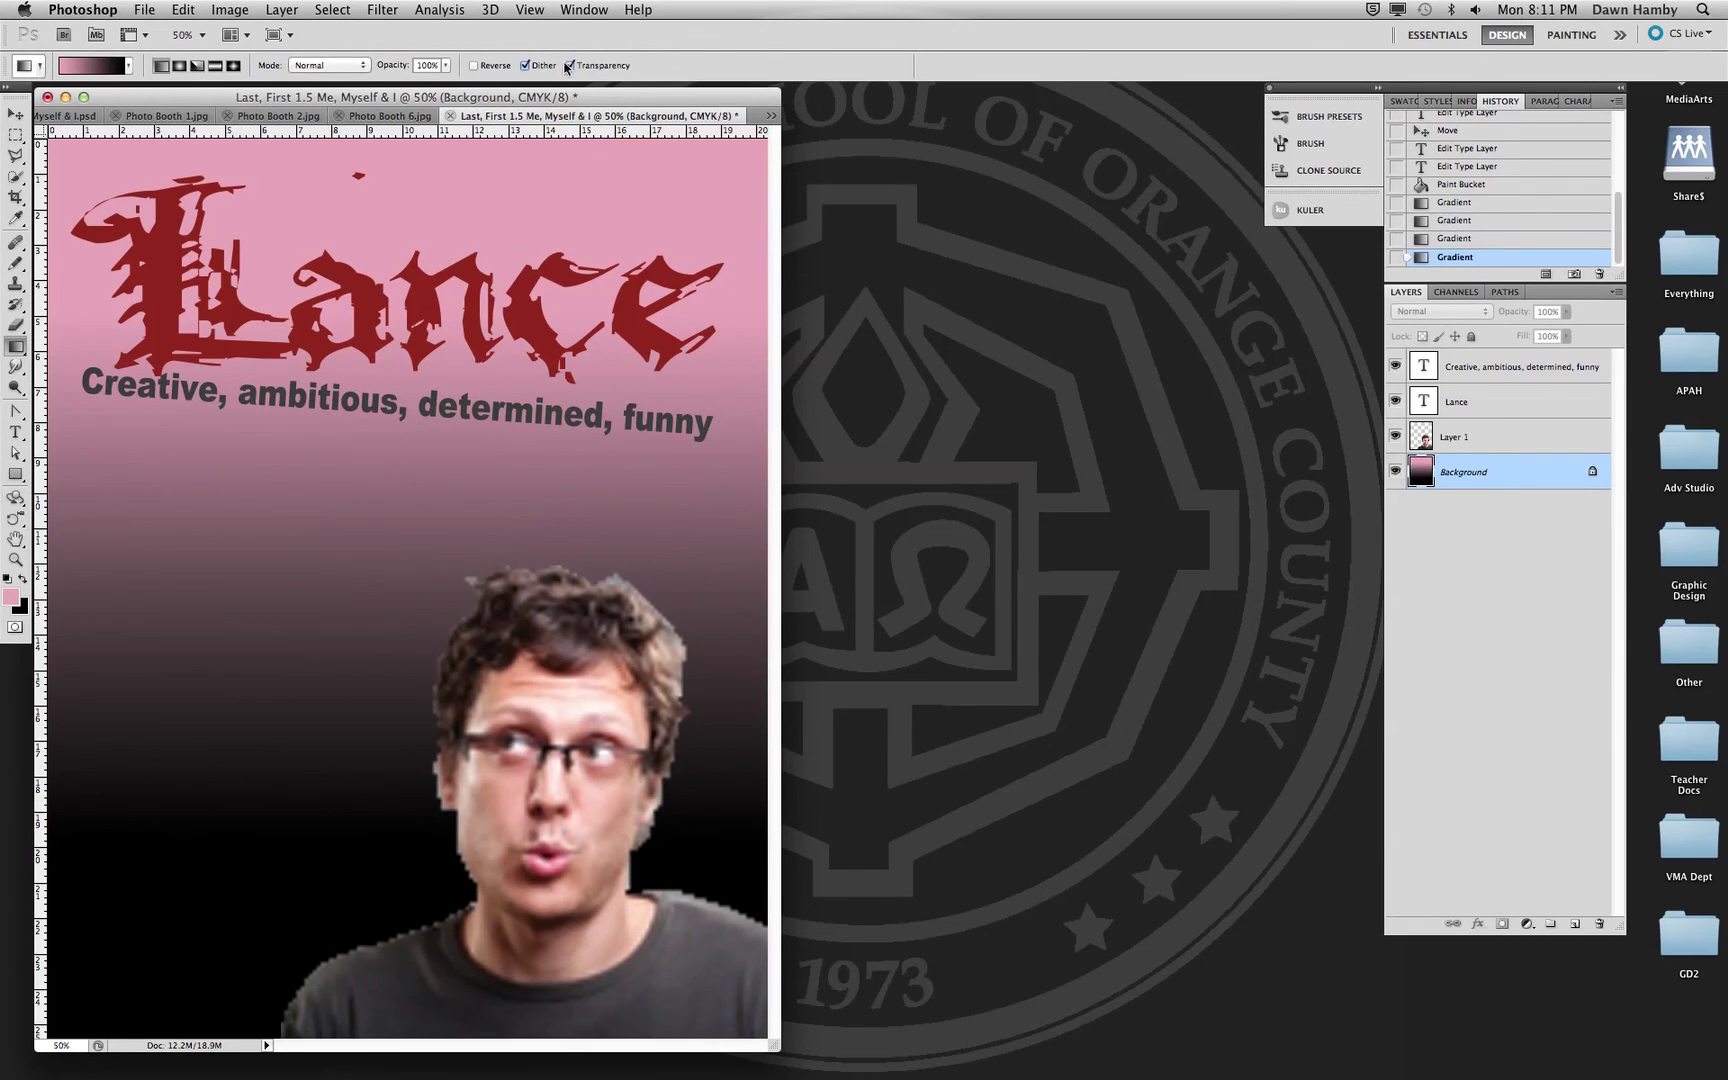
click(197, 65)
drag(304, 489, 534, 603)
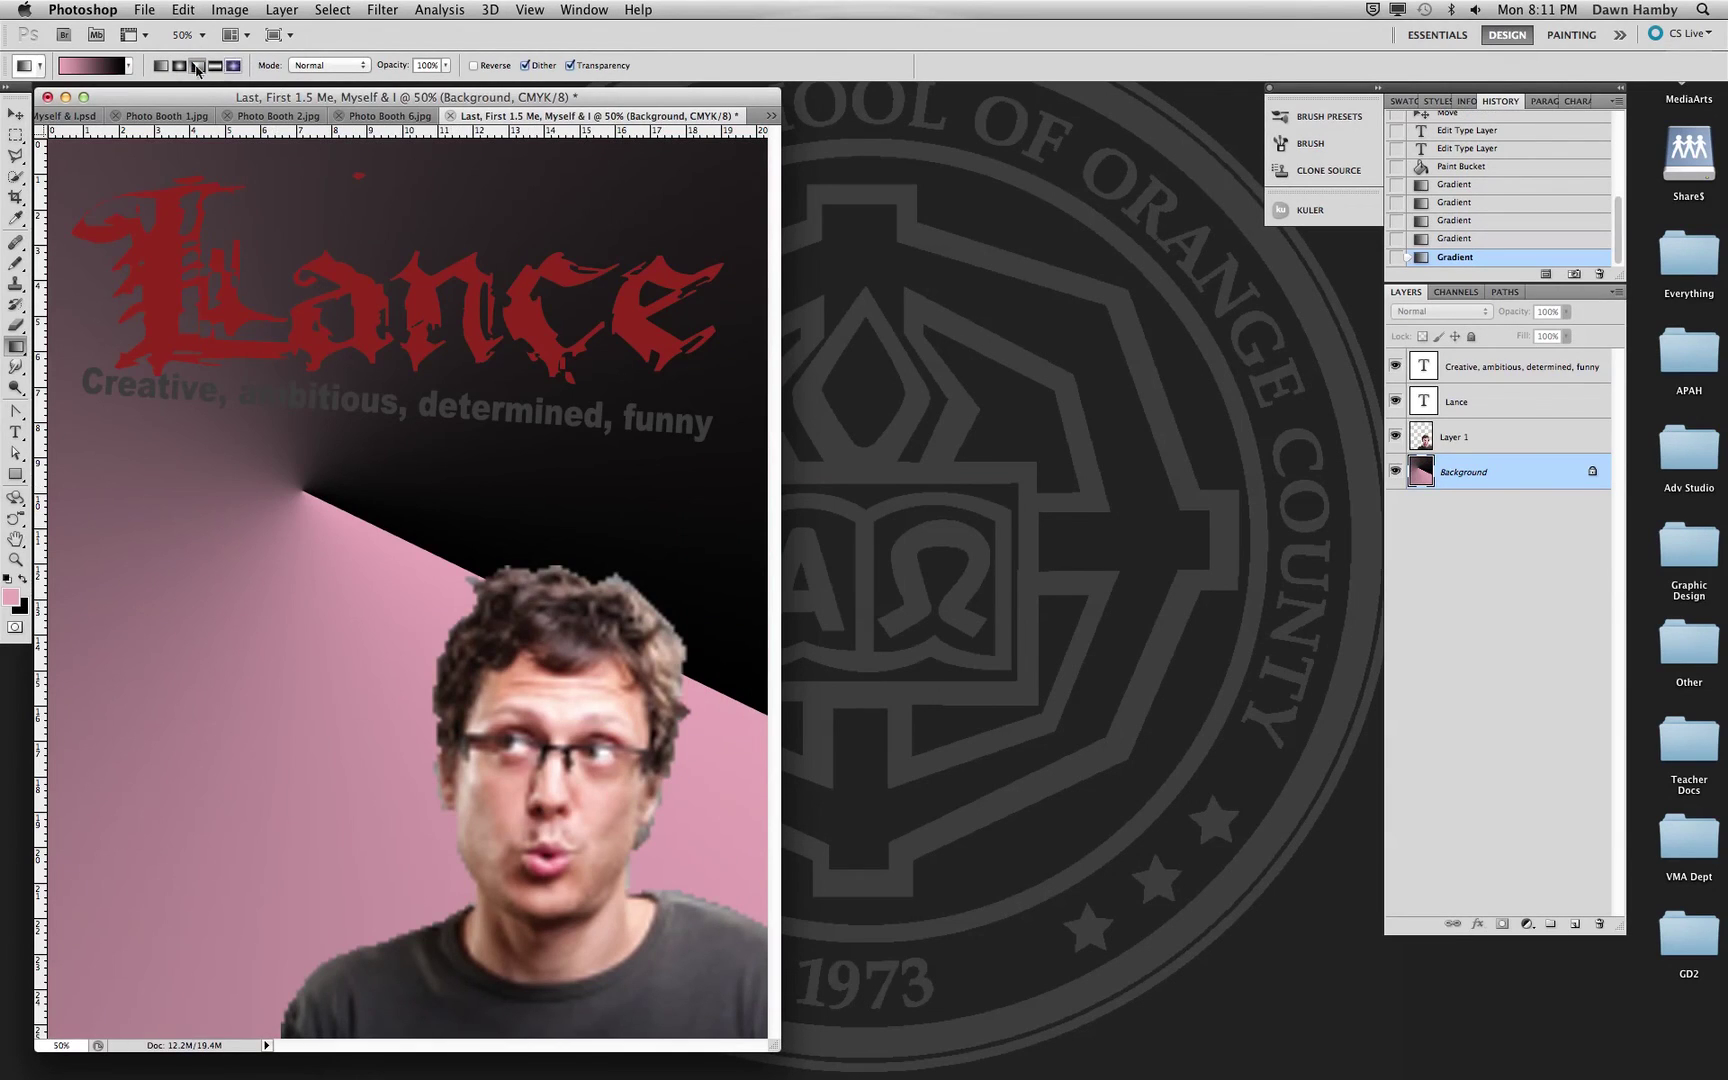
click(160, 65)
click(75, 118)
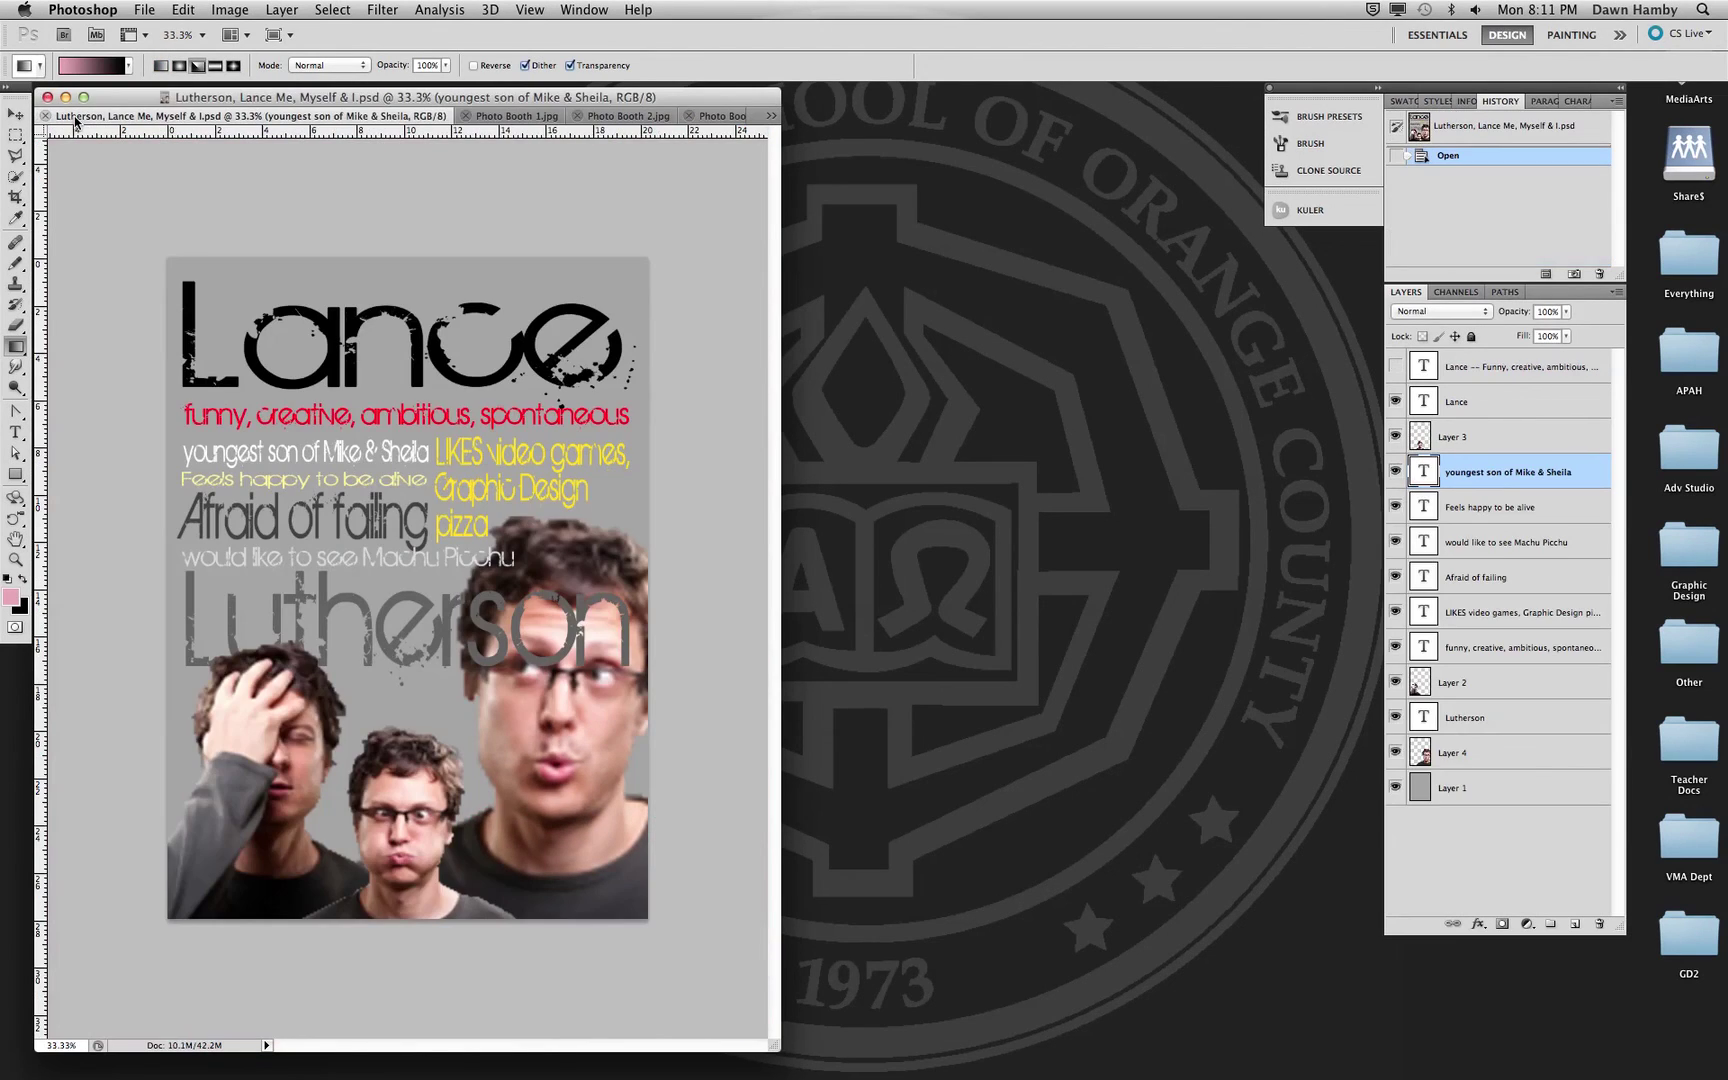